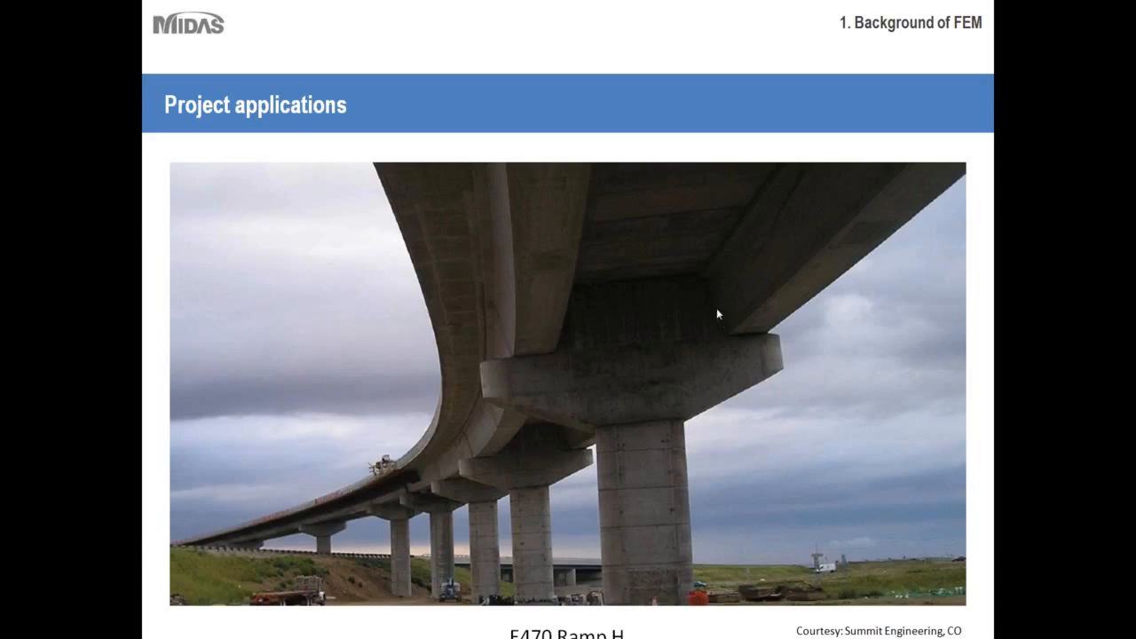
click(674, 366)
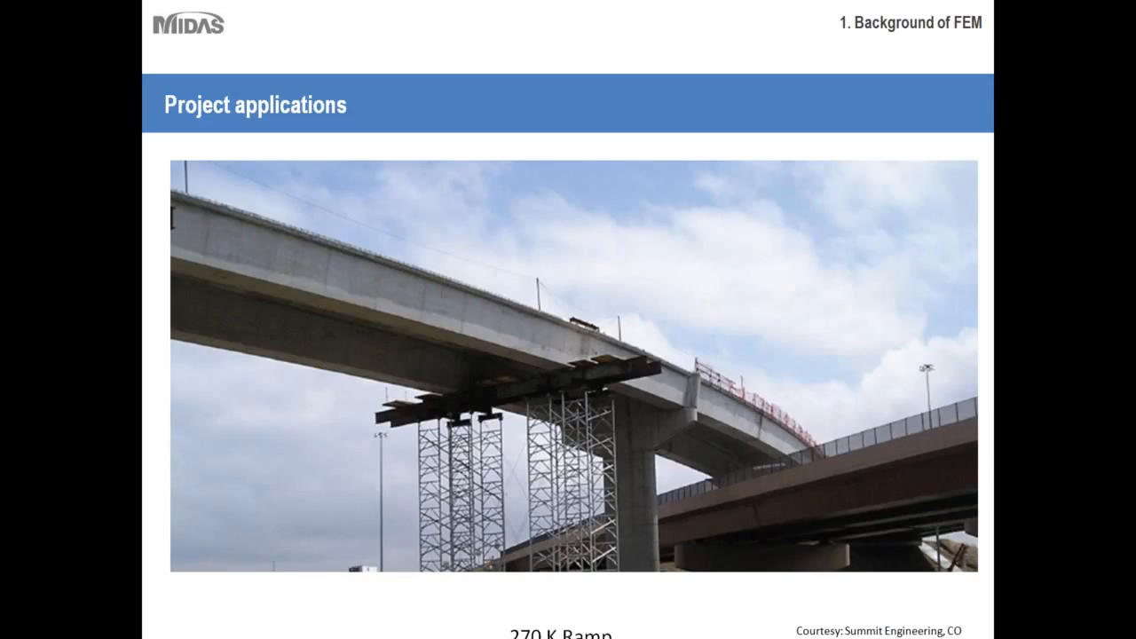
key(Right)
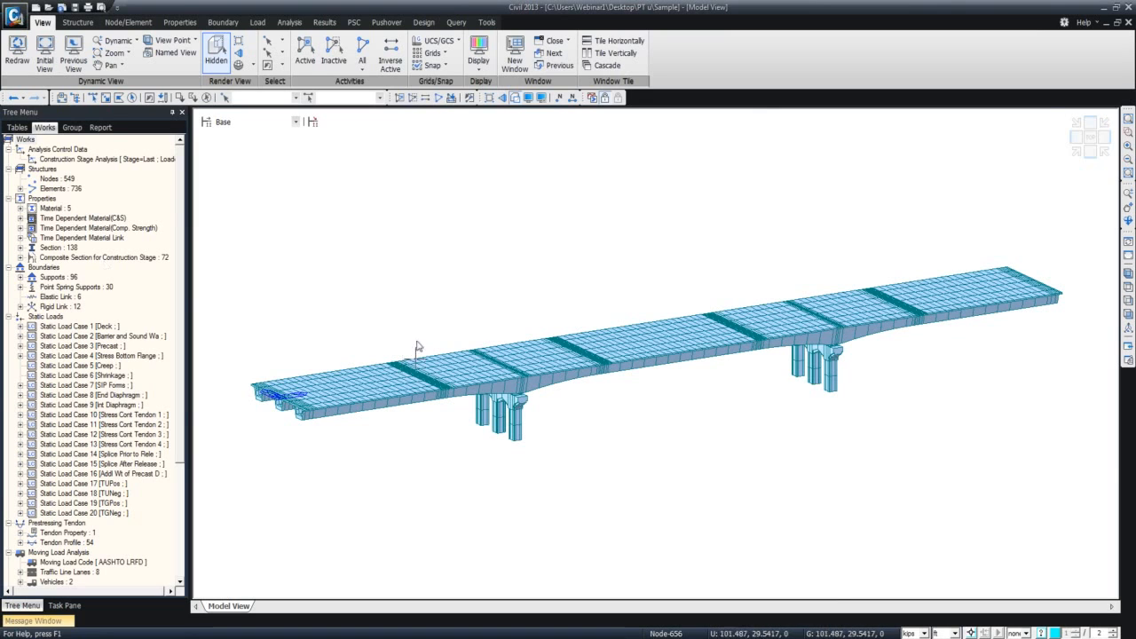
Toggle Zoom Fix for Stages and switch the bridge model to the Erect Substructure construction stage.
mouse_move(510, 406)
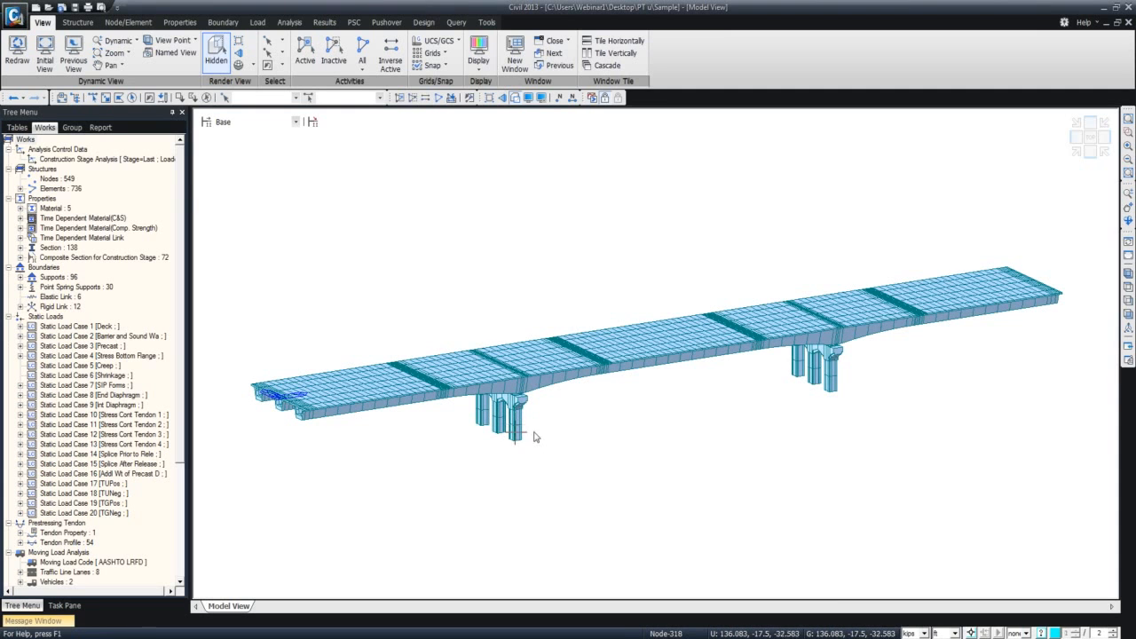
ctrl+middle_drag(524, 414, 641, 396)
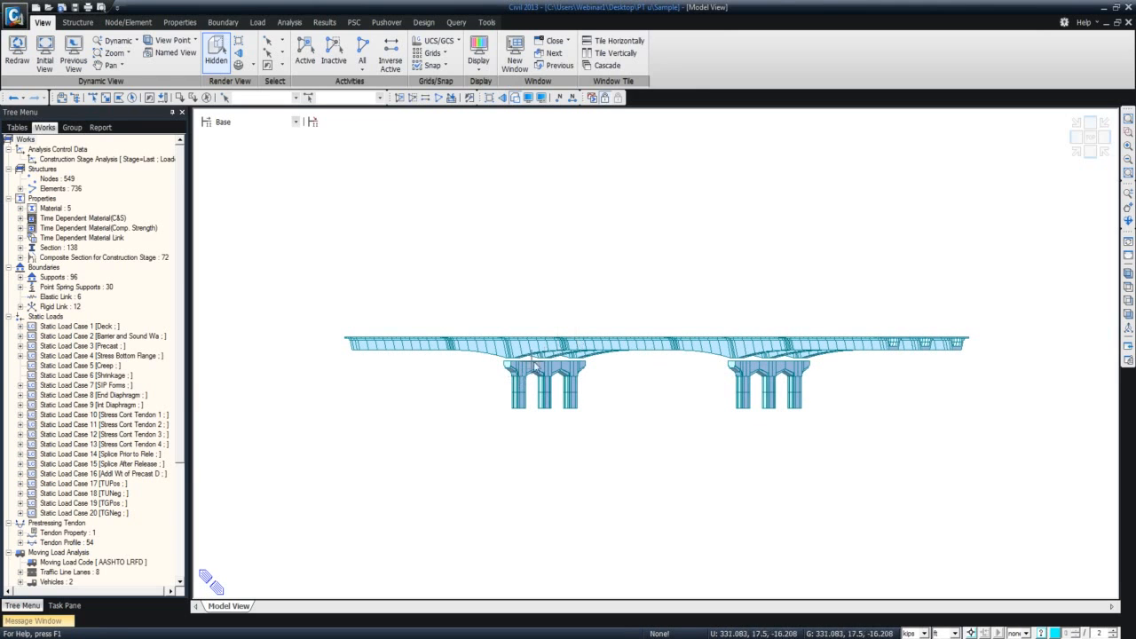
ctrl+middle_drag(568, 383, 472, 398)
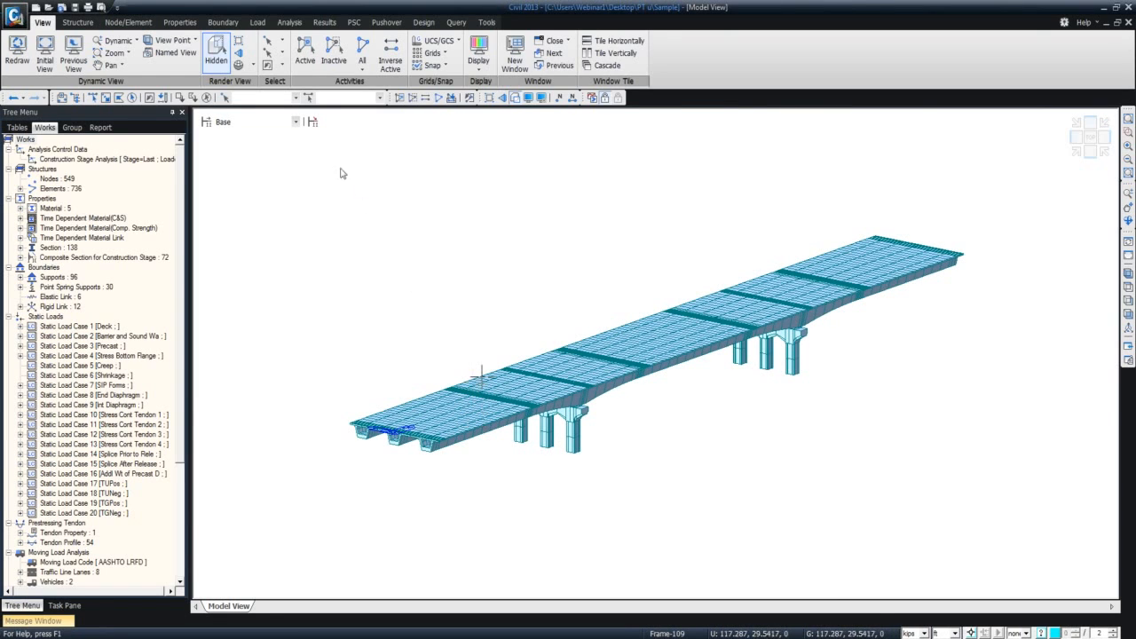
click(295, 123)
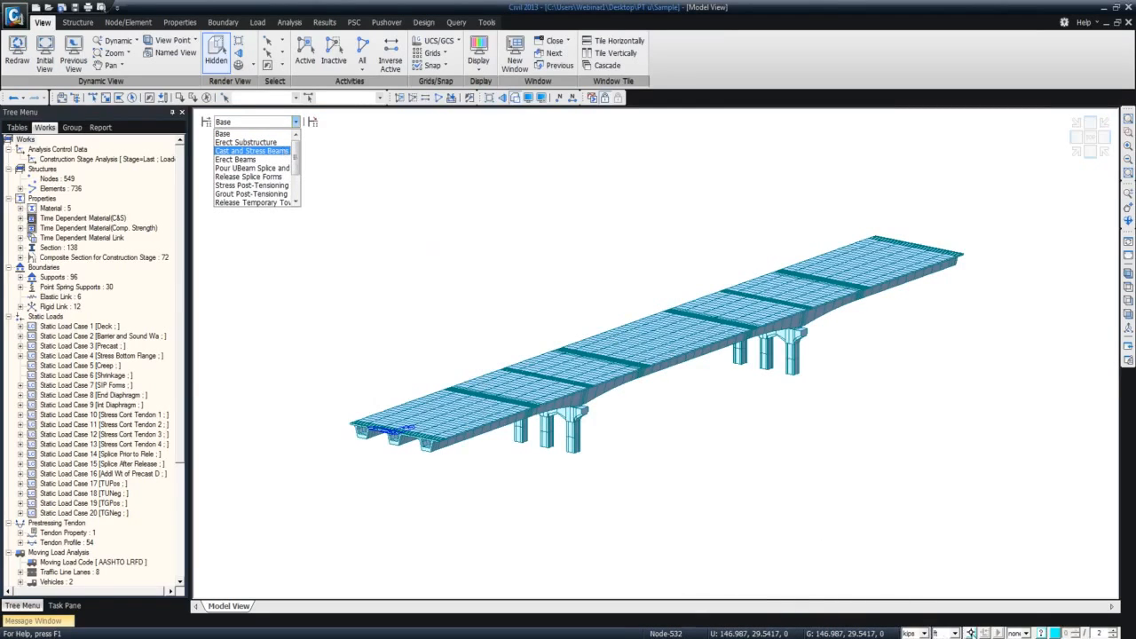
click(971, 634)
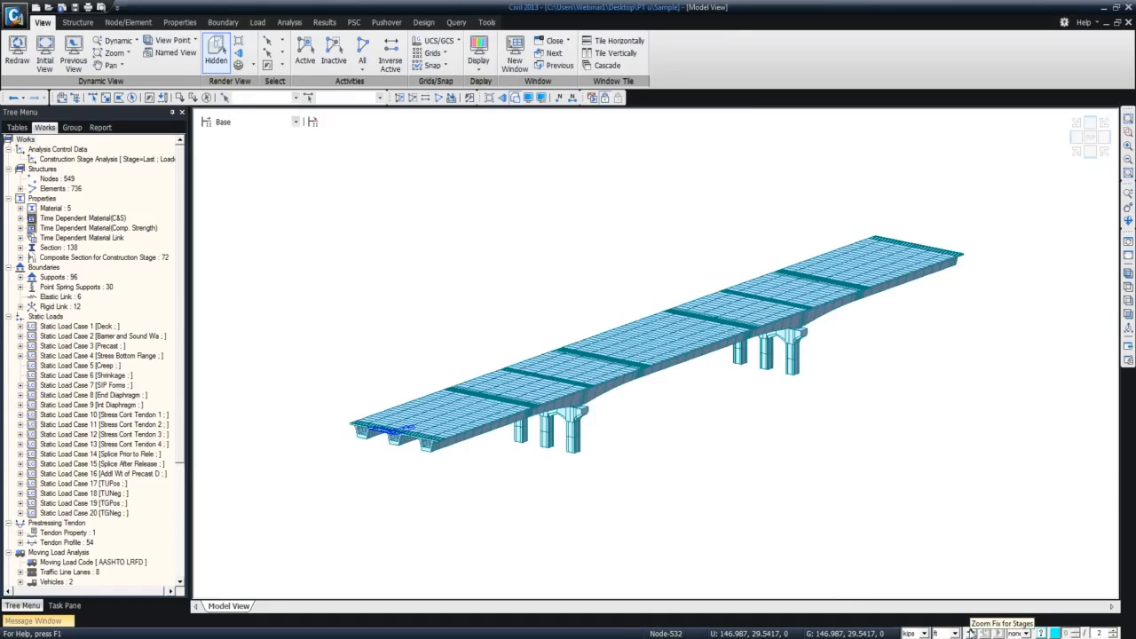
click(295, 123)
click(279, 131)
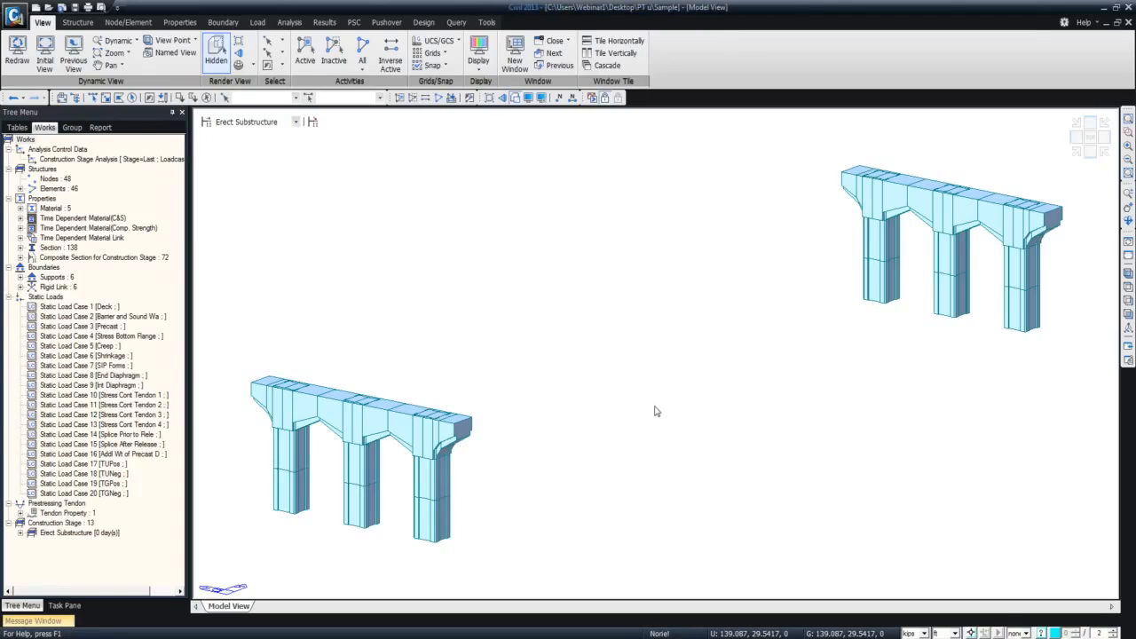
scroll(654, 411, down, 5)
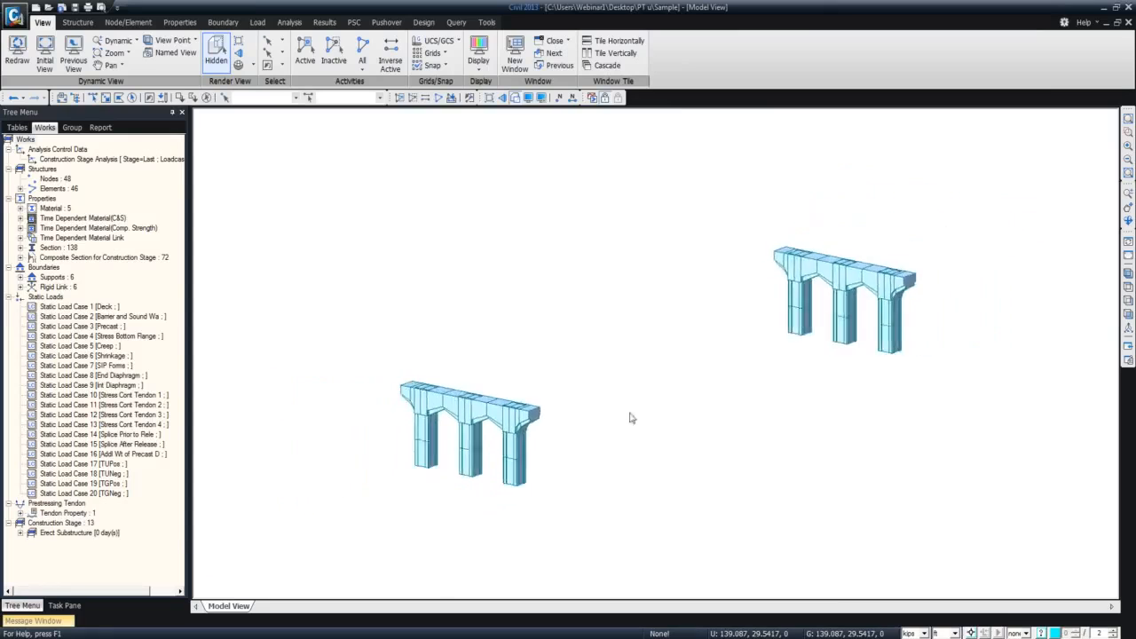
scroll(596, 433, down, 3)
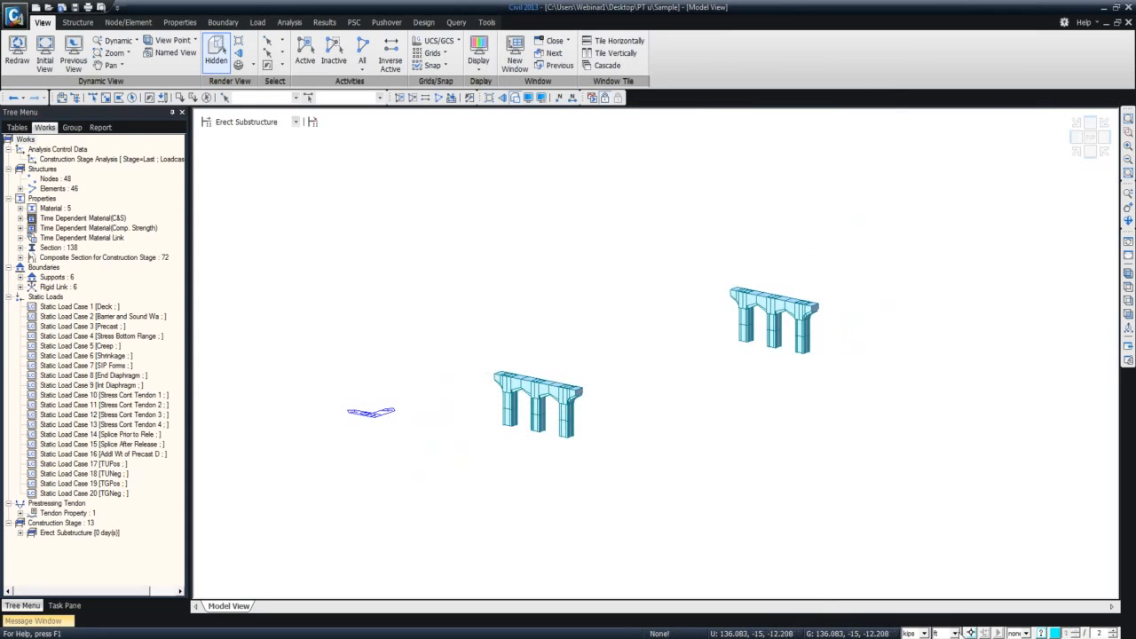
Switch the model to the Cast and Stress Beams construction stage and view the beam segments from the side.
click(295, 122)
click(271, 151)
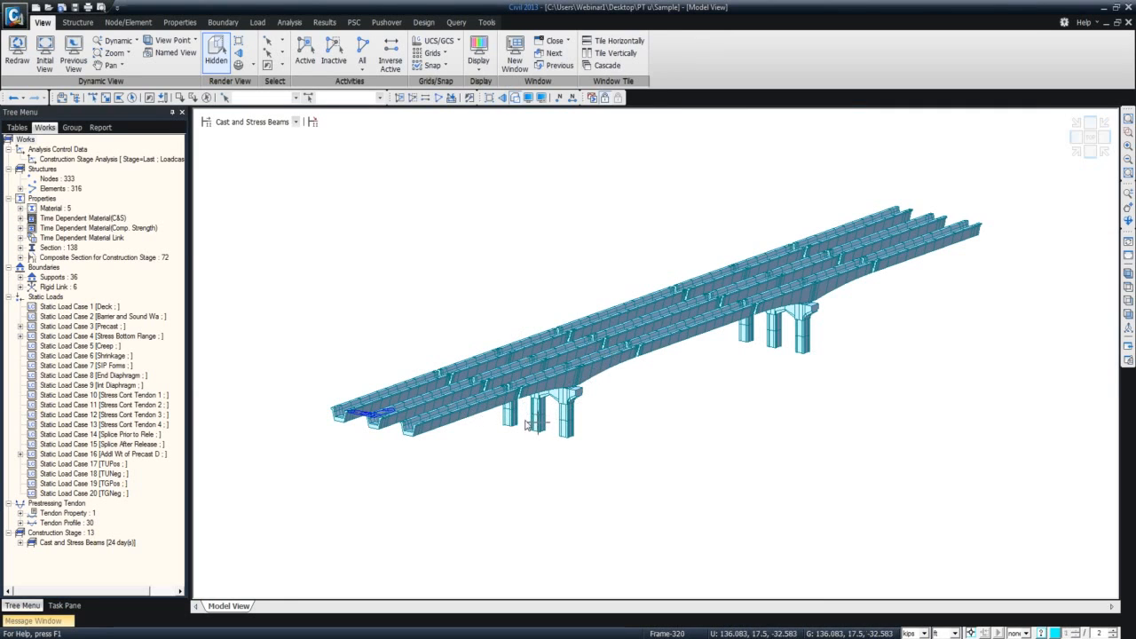
ctrl+middle_drag(526, 424, 464, 426)
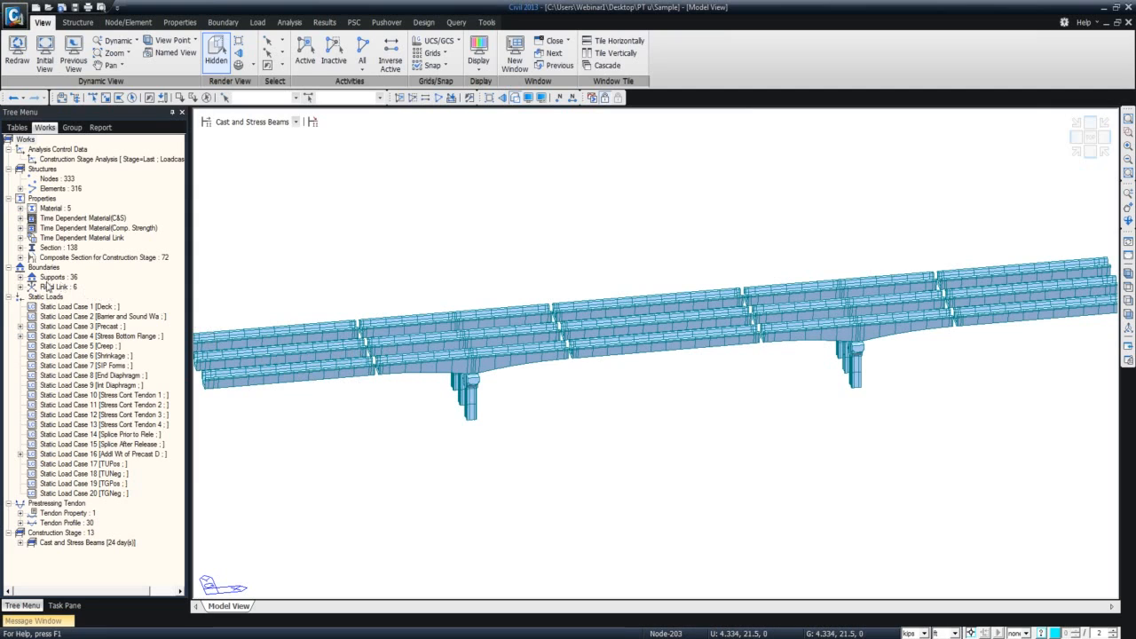
Display the support symbols on the Cast and Stress Beams model using the Type 1 supports, and hide them again.
double_click(49, 278)
right_click(62, 287)
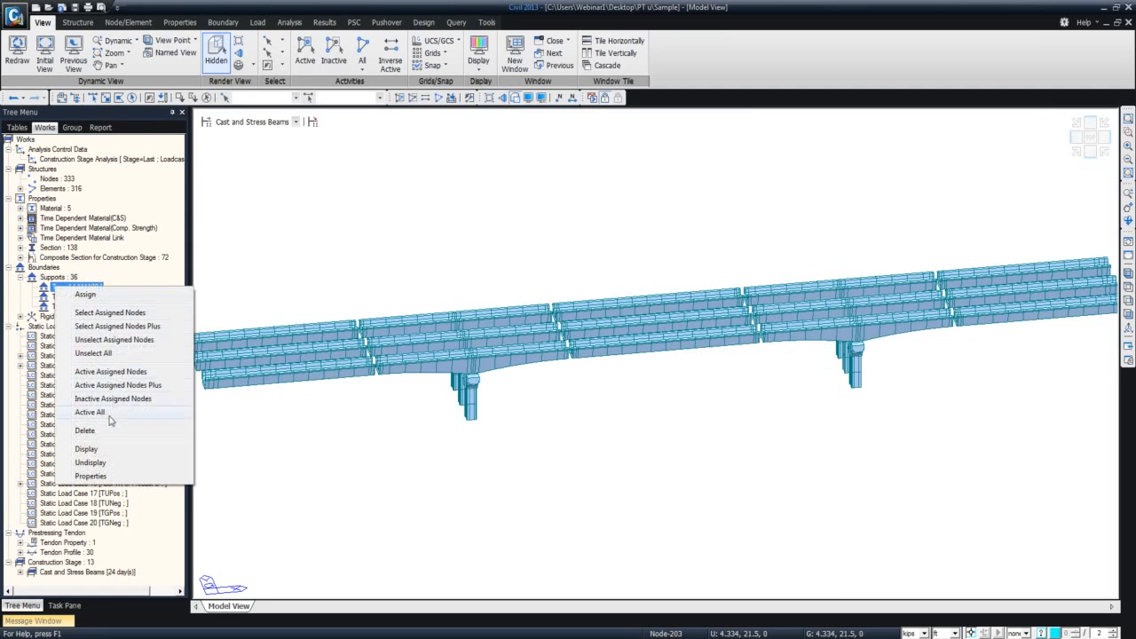
click(104, 450)
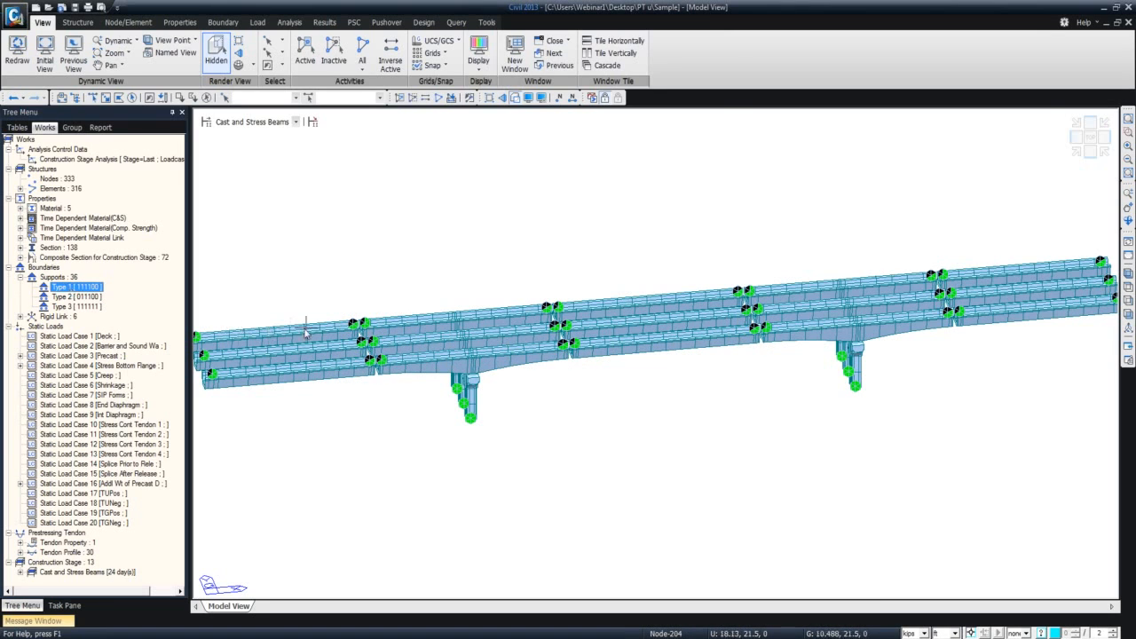
mouse_move(364, 377)
click(71, 290)
right_click(71, 291)
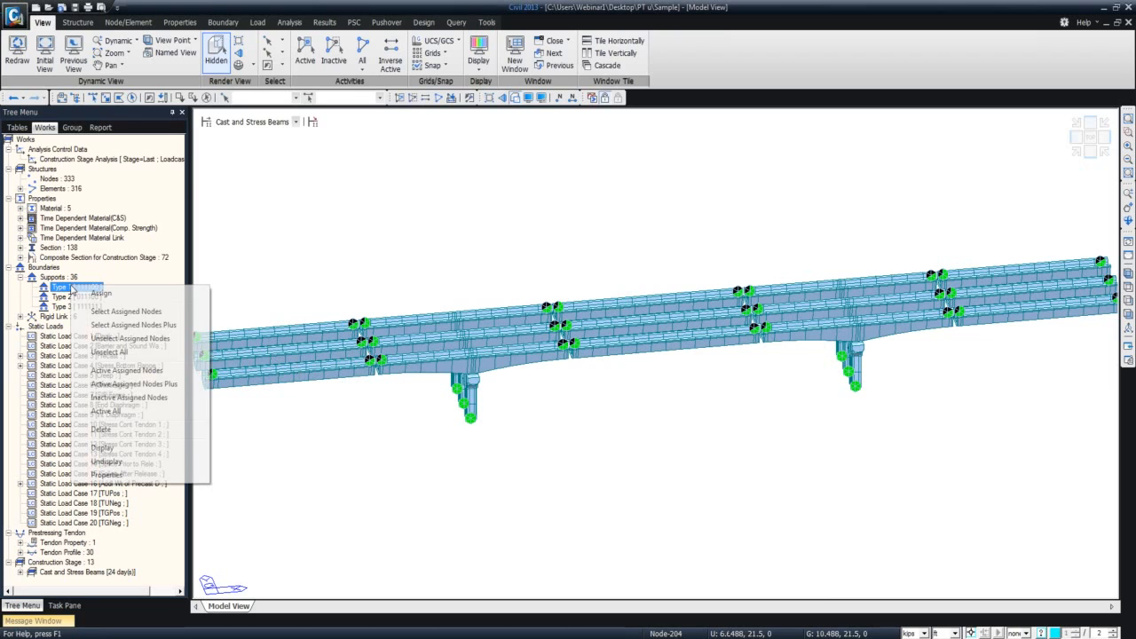
click(107, 461)
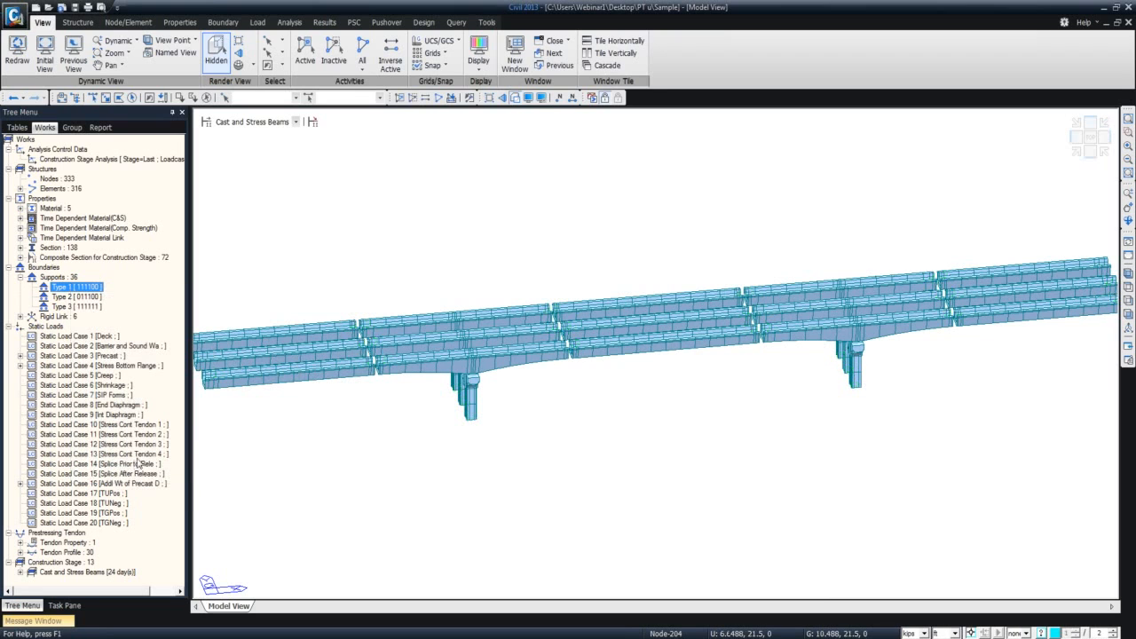
Advance the model one construction stage at a time from Erect Beams to Stress Post-Tensioning.
click(295, 122)
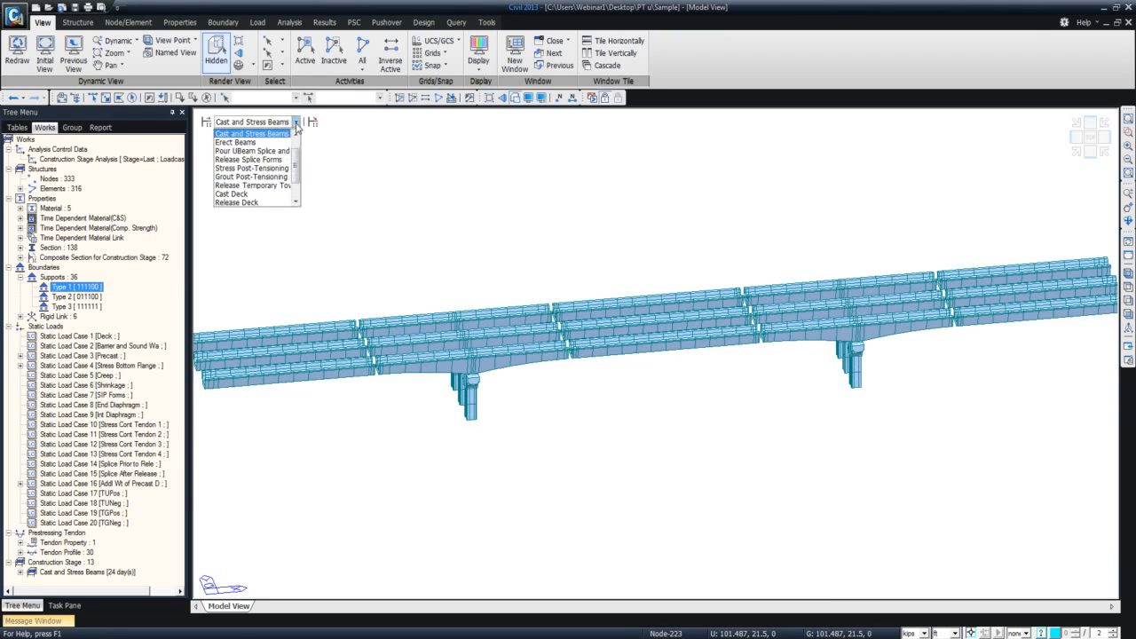
click(277, 142)
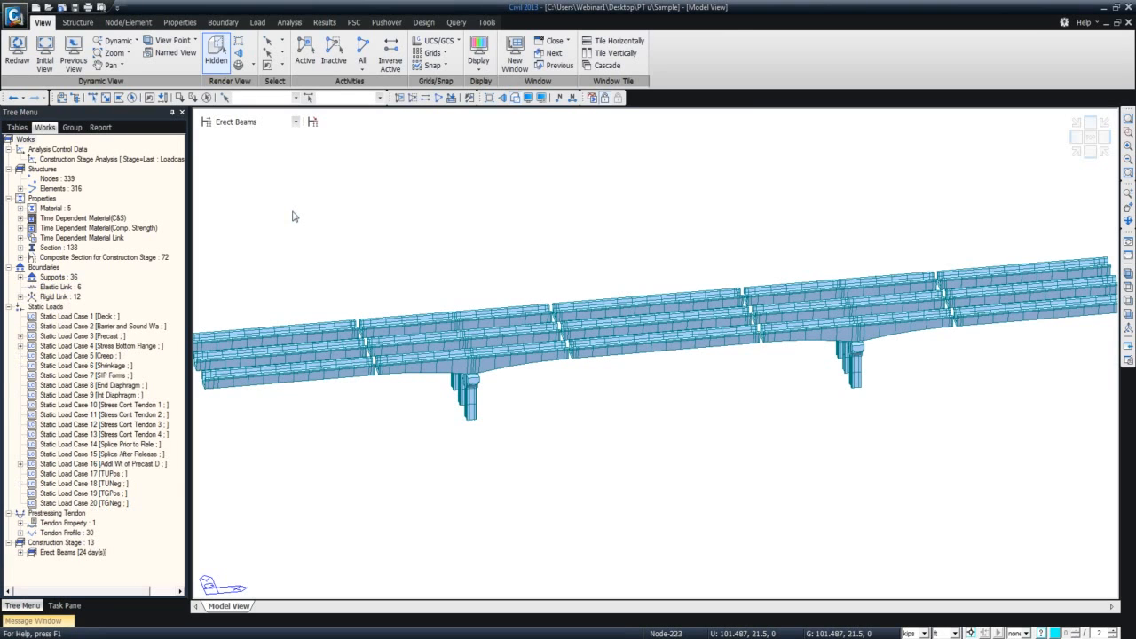
click(295, 121)
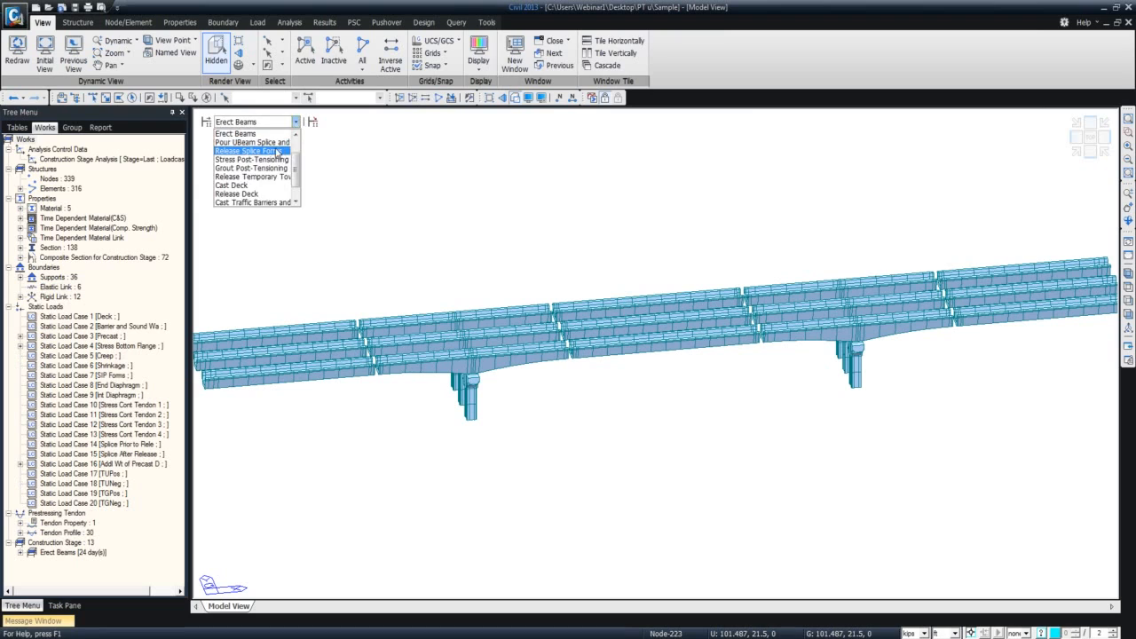
click(274, 145)
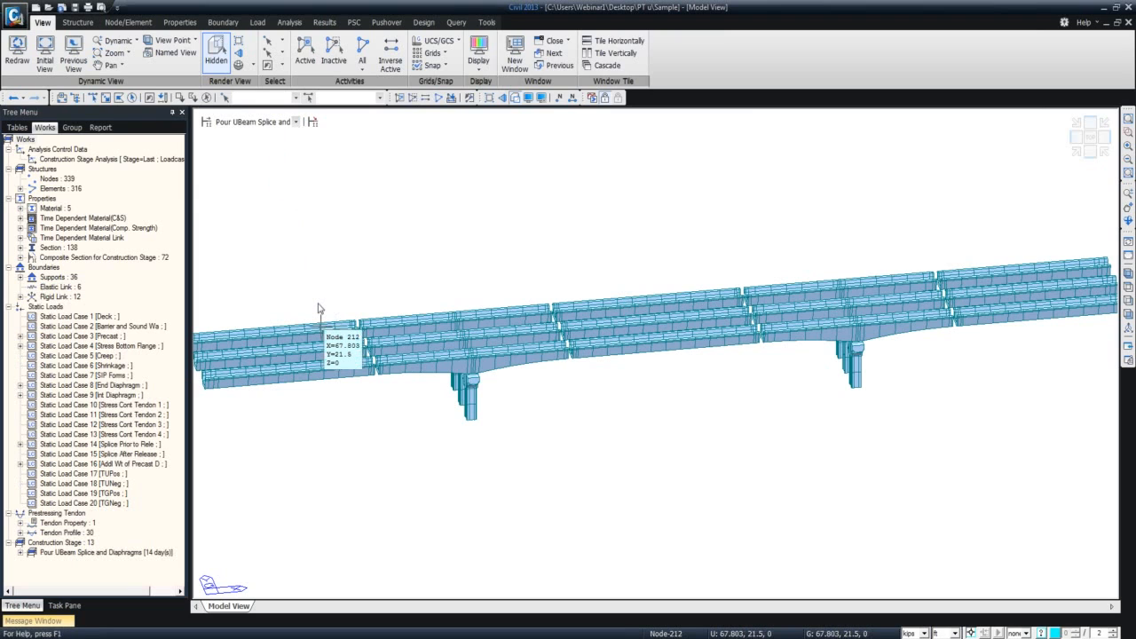
key(Down)
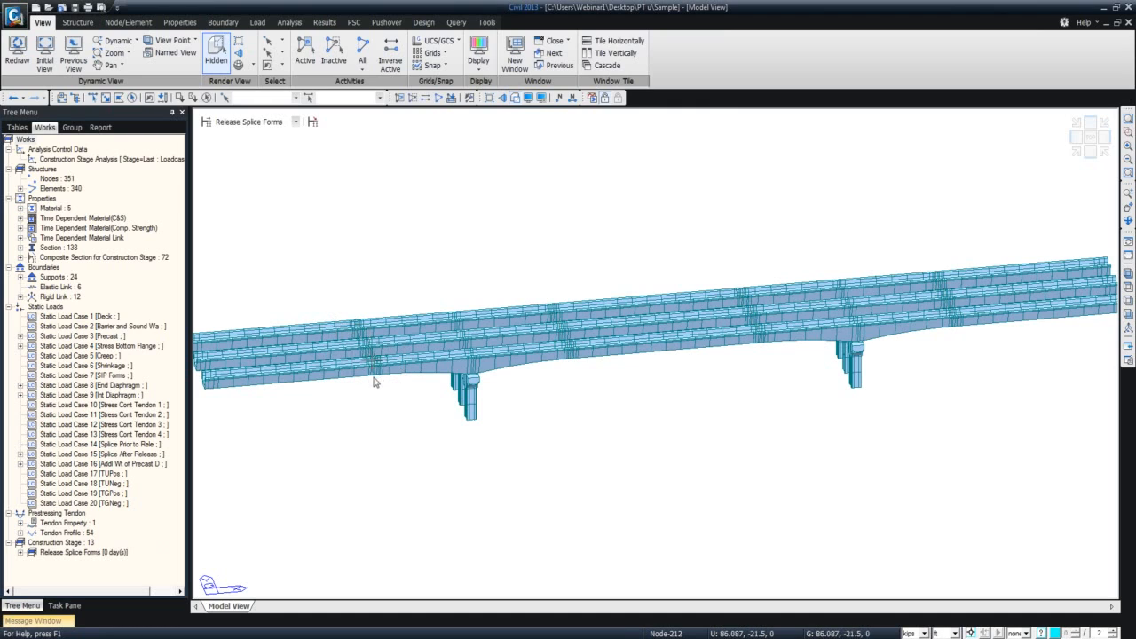
click(295, 123)
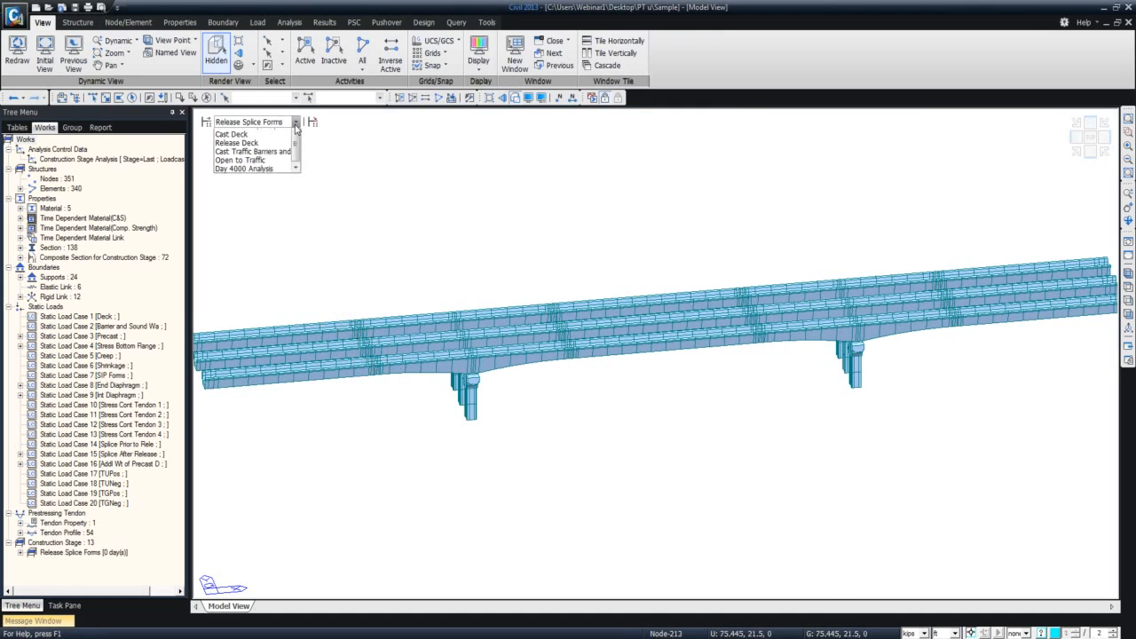
click(280, 142)
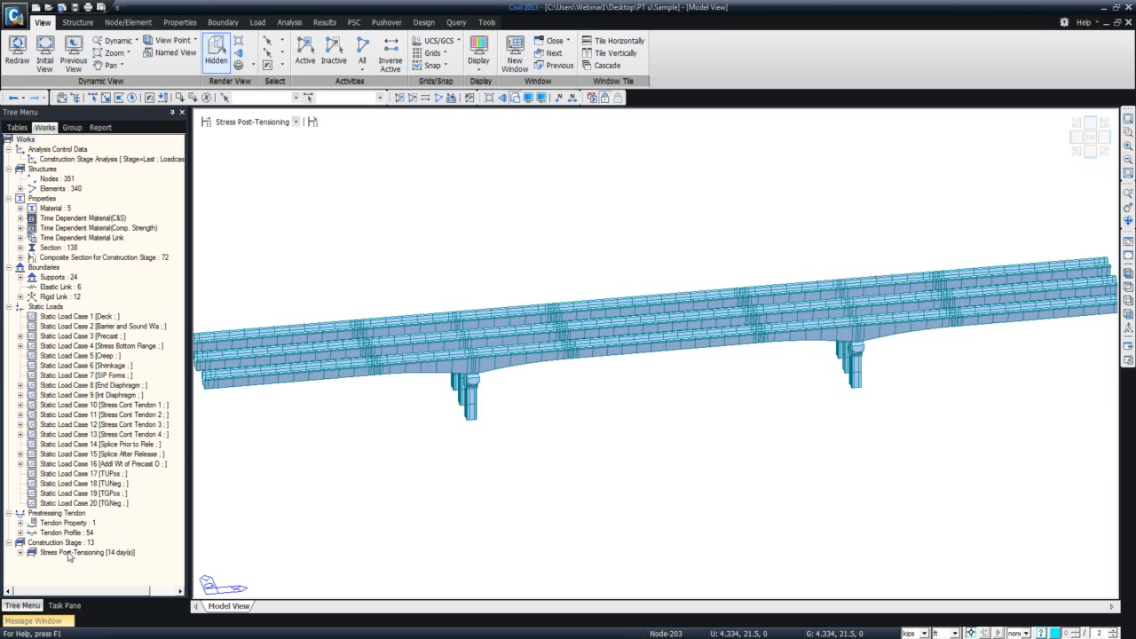
Display all tendon profiles on the model in the Stress Post-Tensioning stage.
click(21, 534)
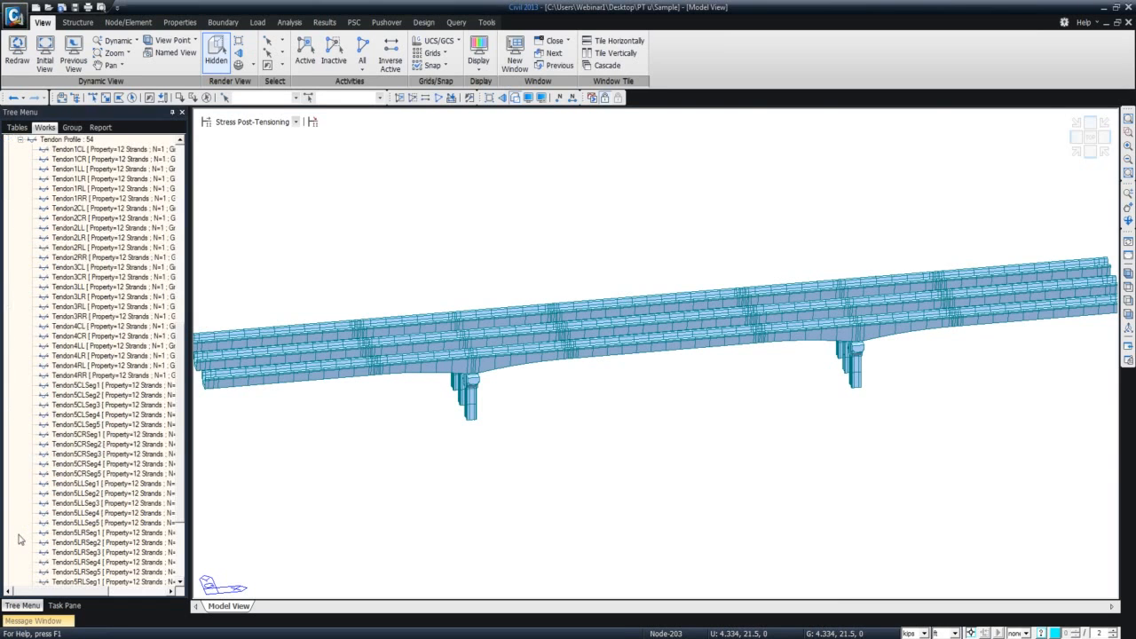
click(82, 142)
right_click(83, 144)
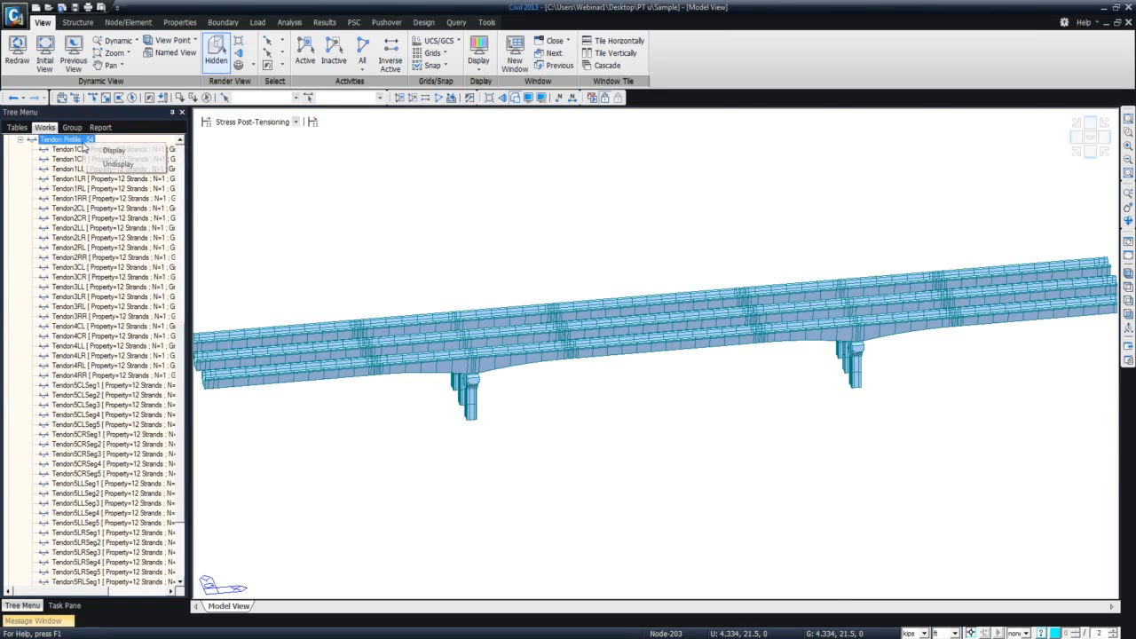
click(100, 150)
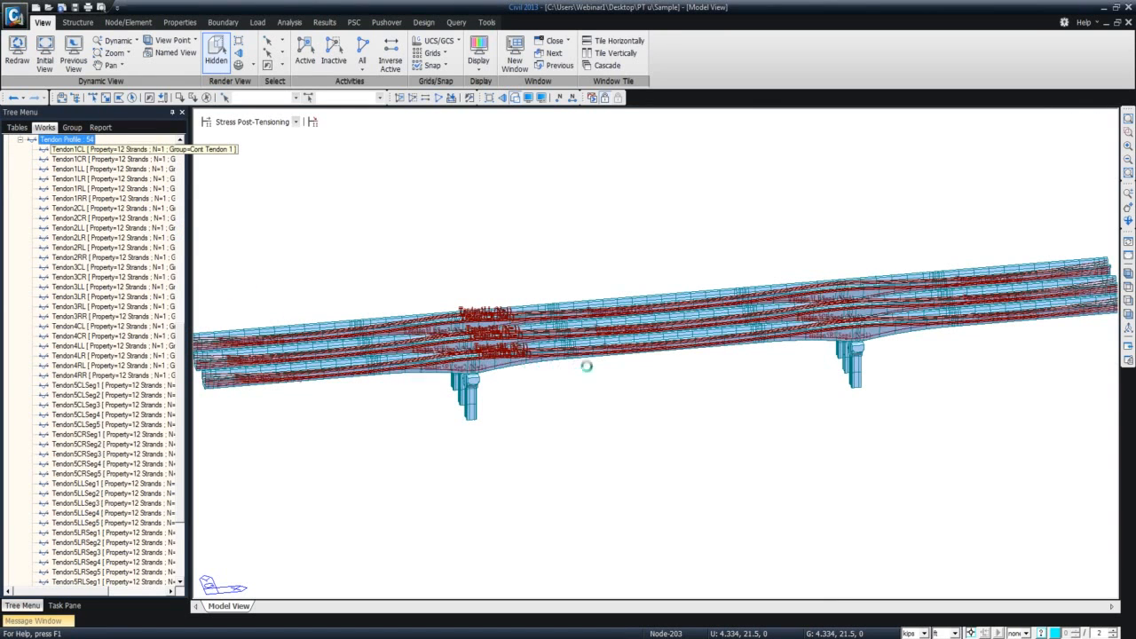
Go back through Release Splice Forms to the Pour UBeam Splice and Diaphragms stage and show the bridge in front elevation.
click(294, 122)
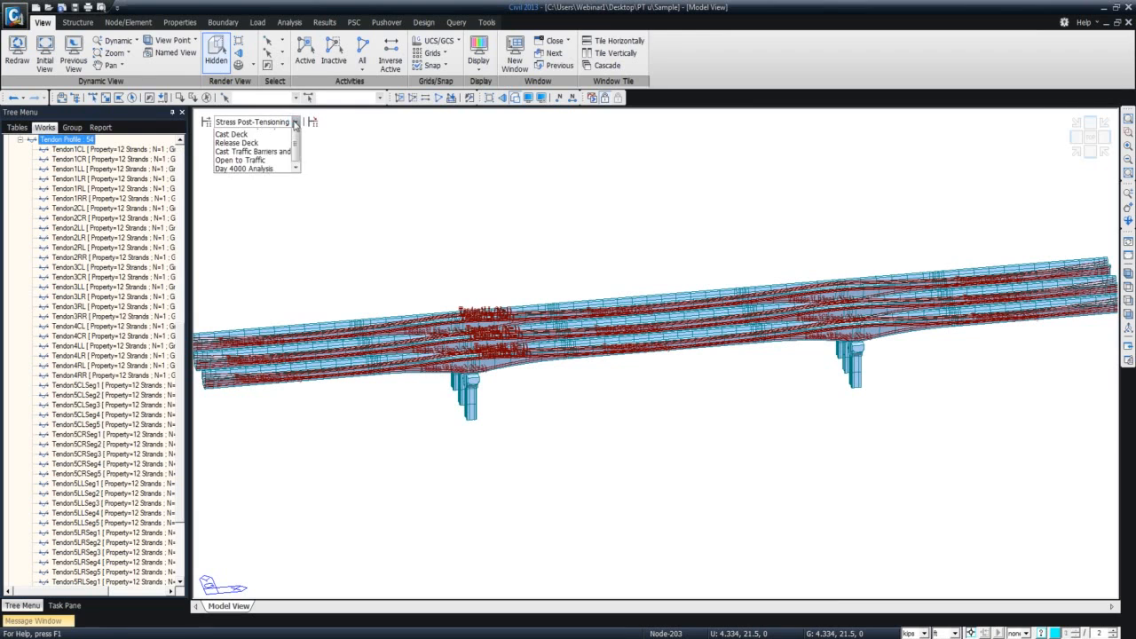
click(278, 134)
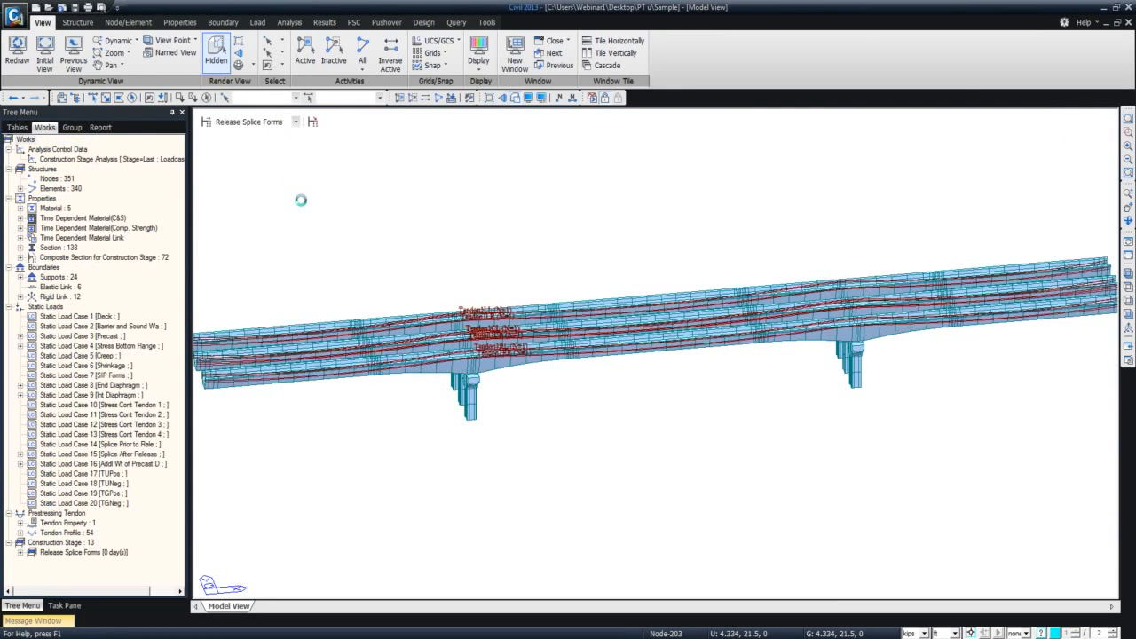
key(Down)
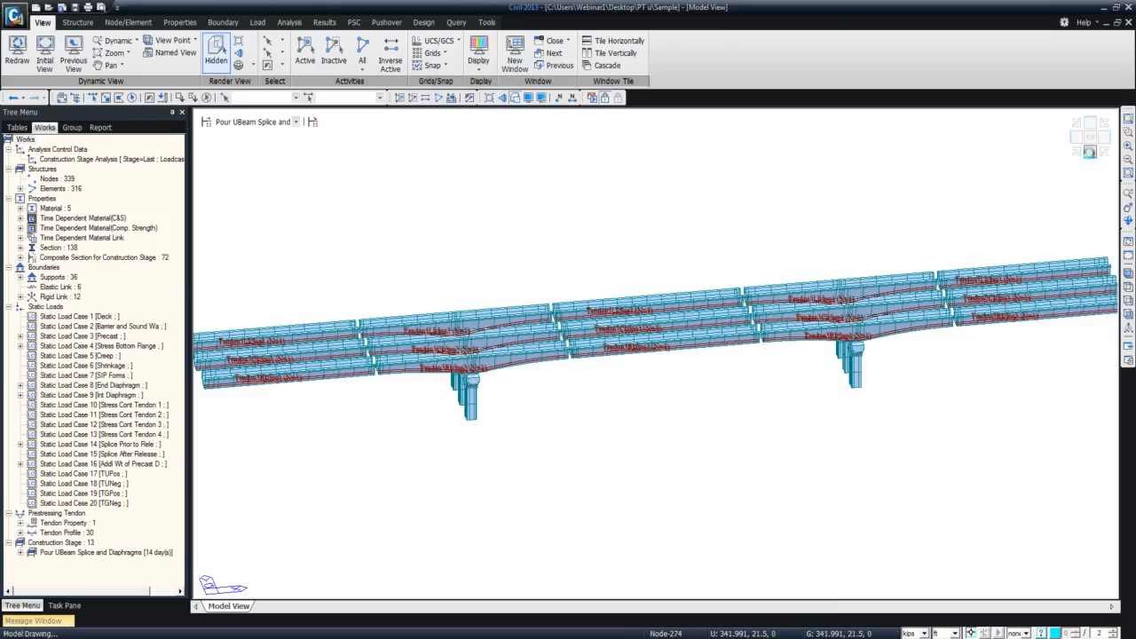
click(1091, 157)
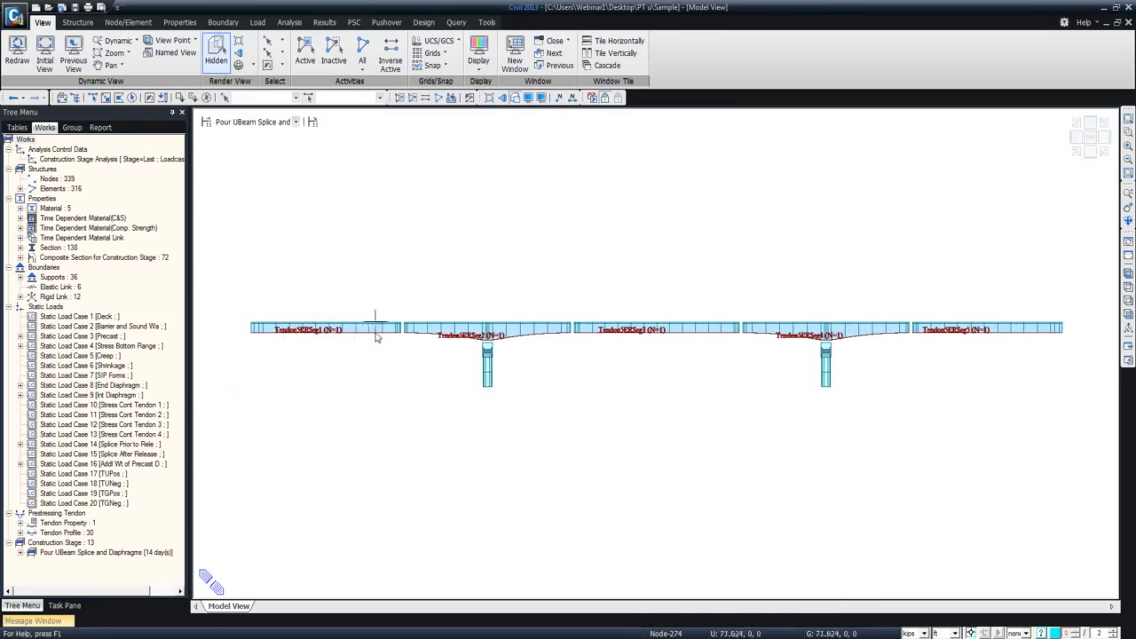
Advance through Release Splice Forms to Stress Post-Tensioning to compare the segment and continuity tendons in elevation.
click(295, 122)
click(284, 139)
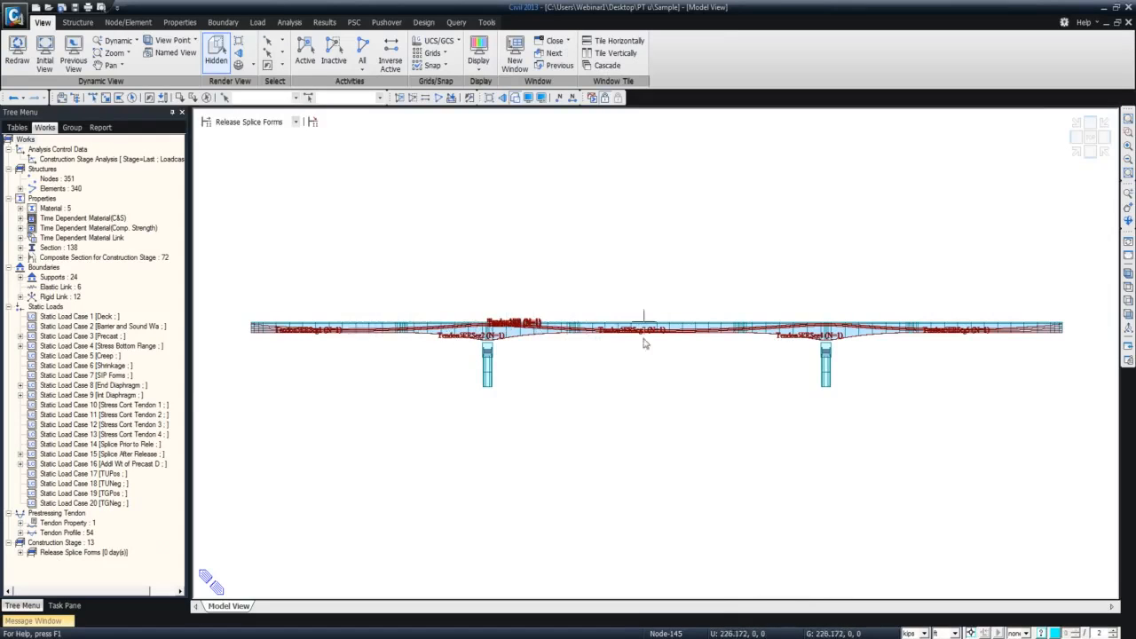
mouse_move(946, 351)
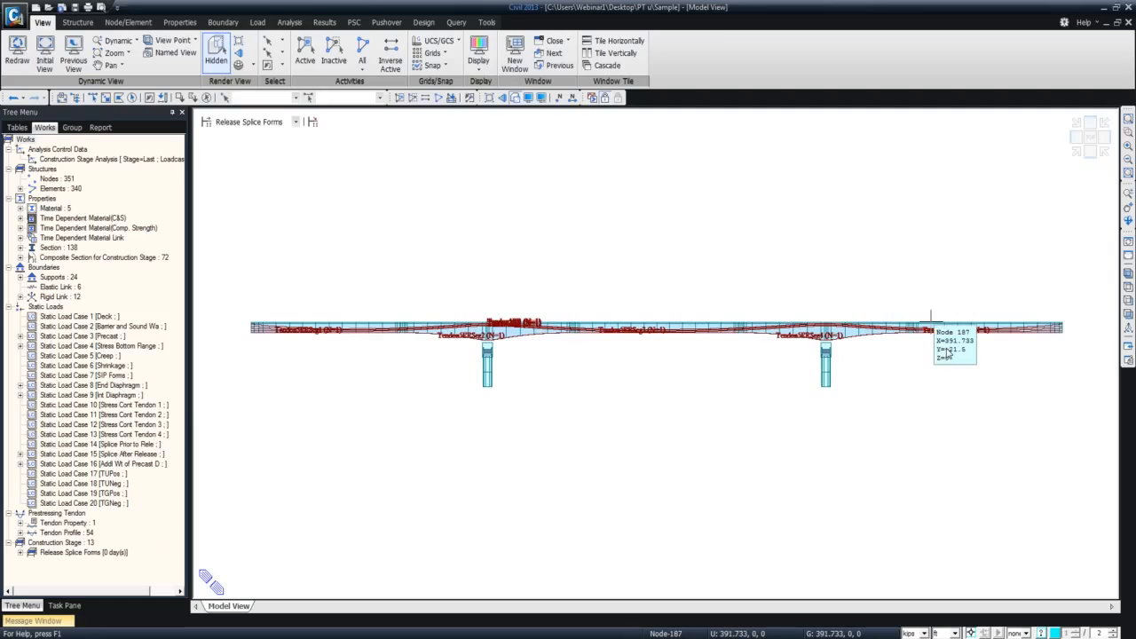
click(296, 122)
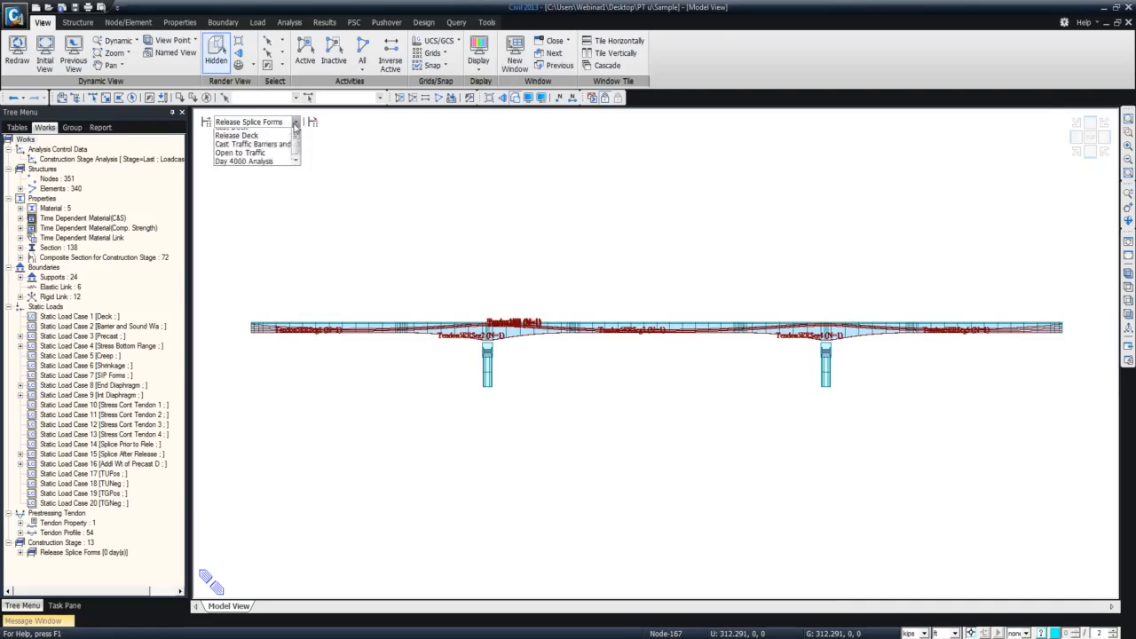
click(282, 142)
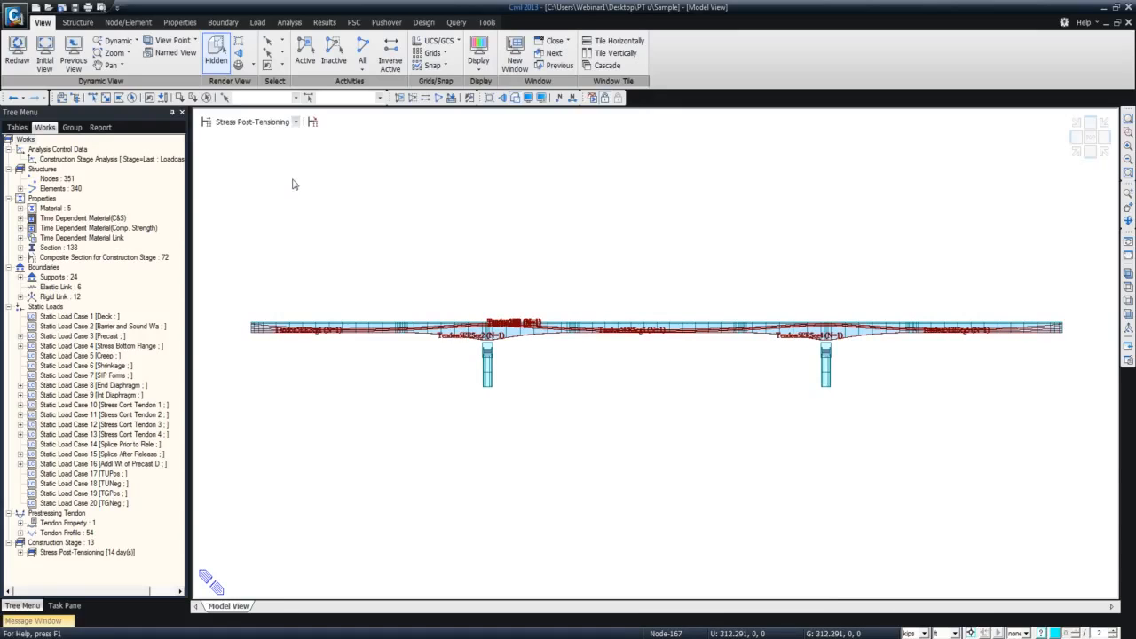
Hide all tendon profiles on the model and switch the bridge to the isometric view.
click(84, 534)
right_click(84, 536)
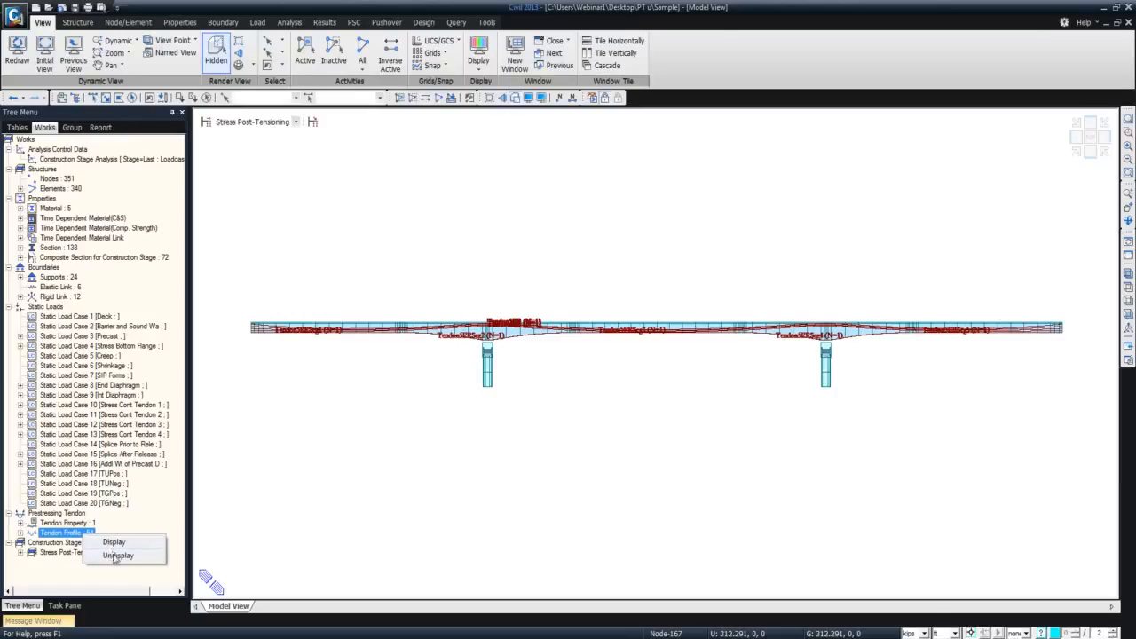
click(115, 555)
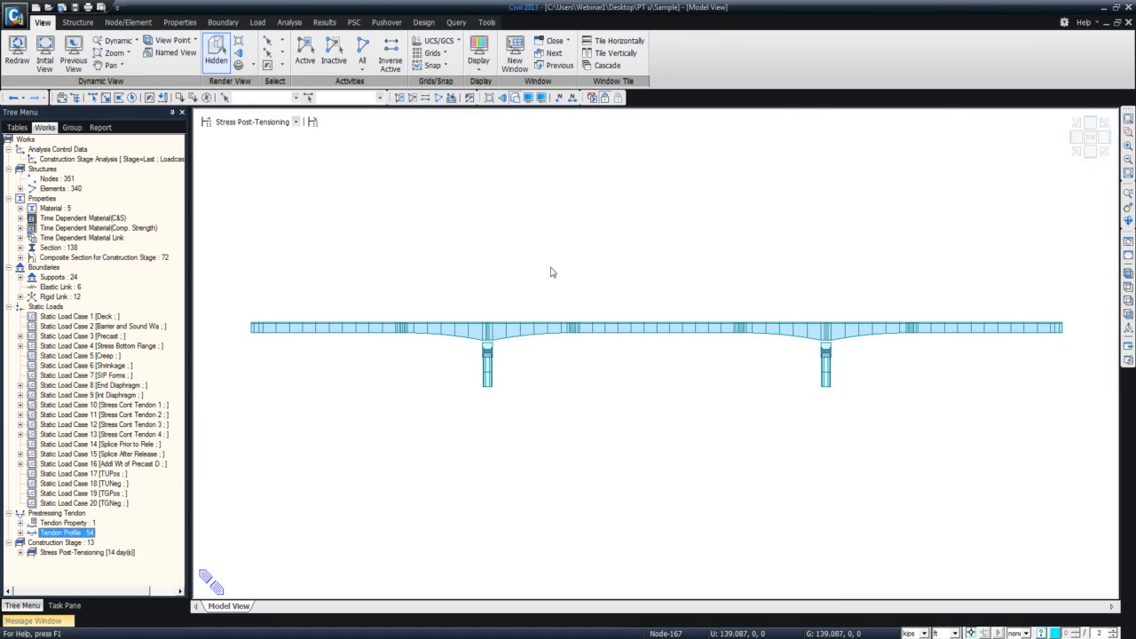
click(1075, 151)
Advance the model one construction stage at a time from Grout Post-Tensioning through Release Temporary Towers and Cast Deck to Release Deck.
click(295, 122)
click(275, 147)
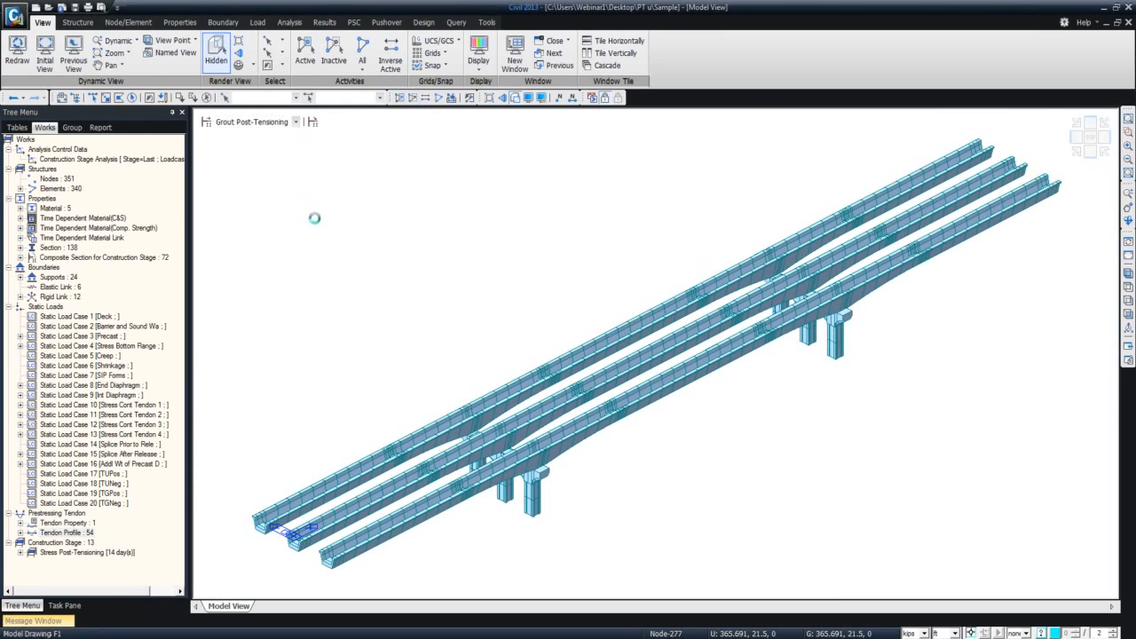
key(Down)
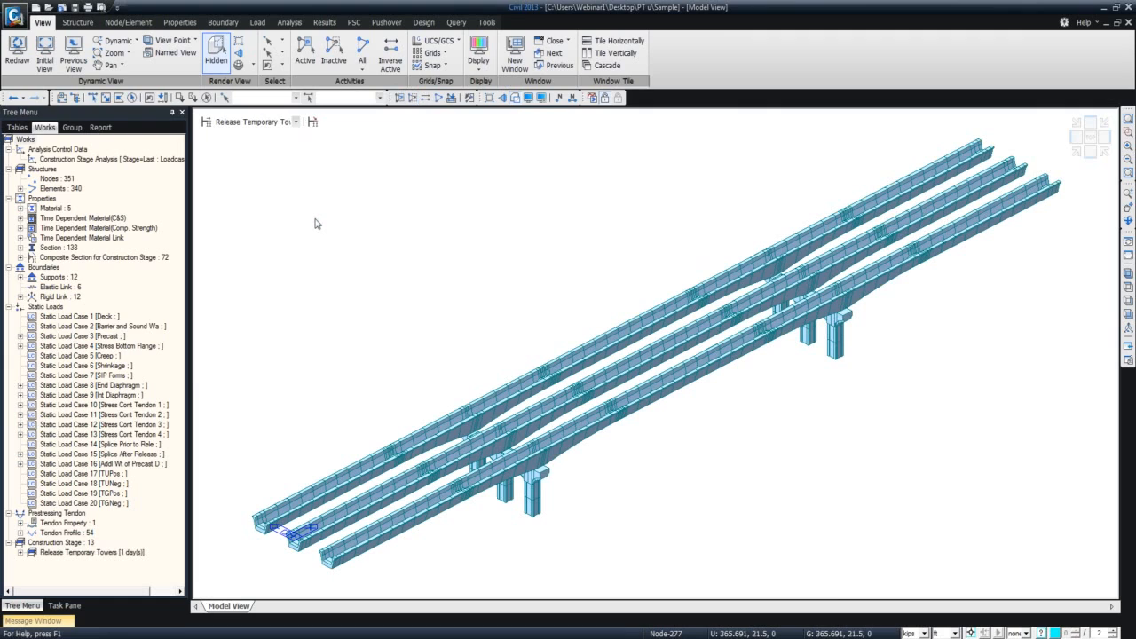
key(Down)
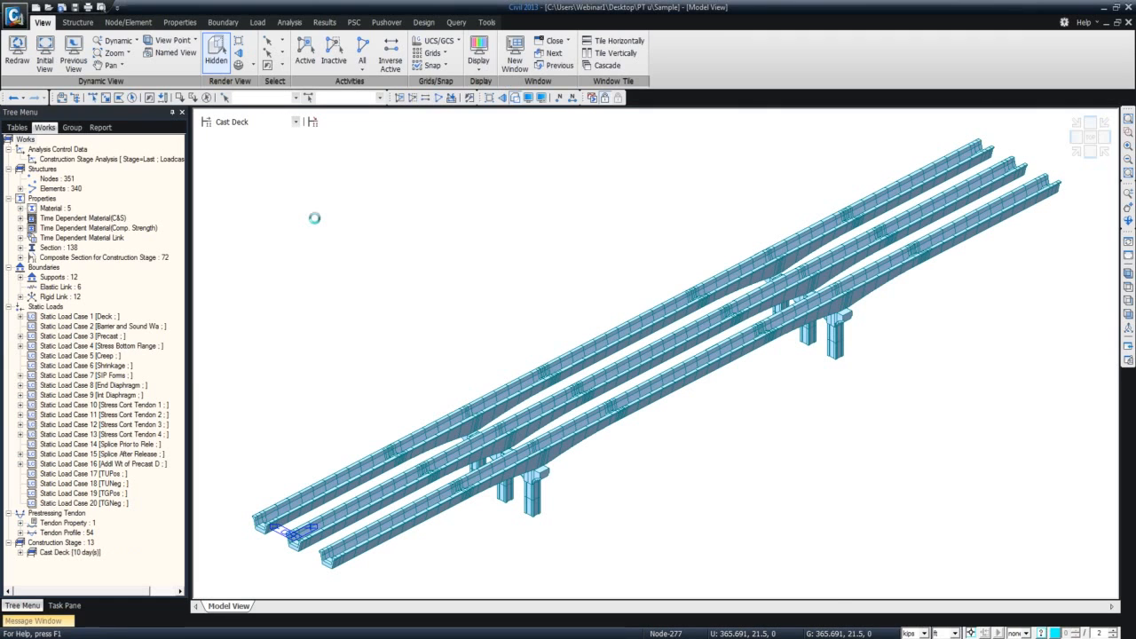
key(Down)
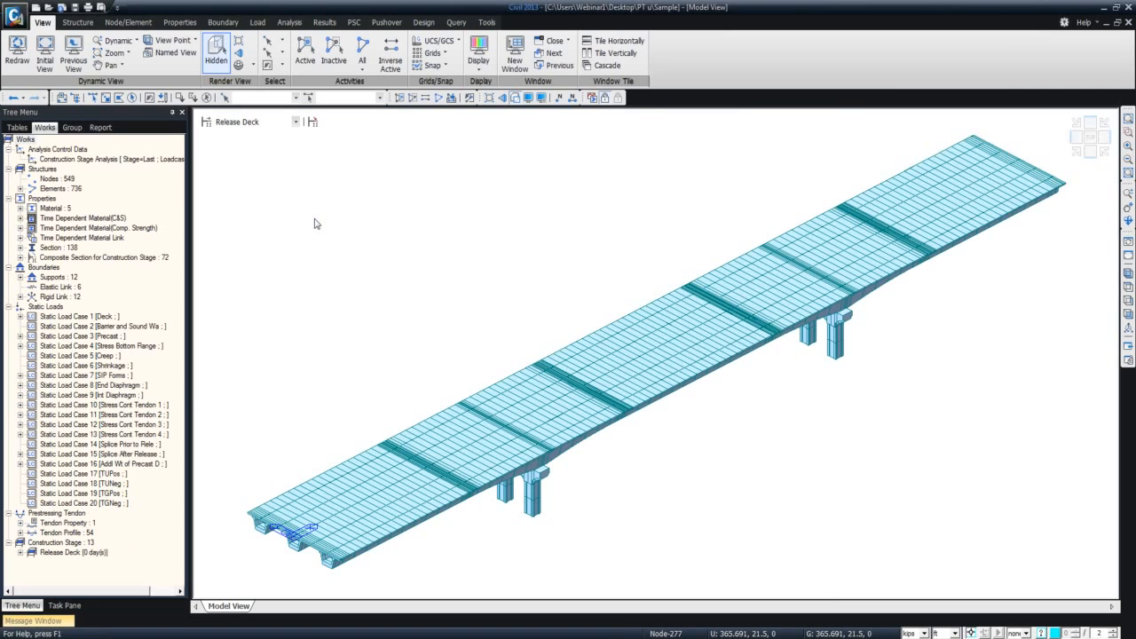
Go back to the Cast Deck stage, and advance through Release Deck and the traffic barrier casting to Open to Traffic.
key(Up)
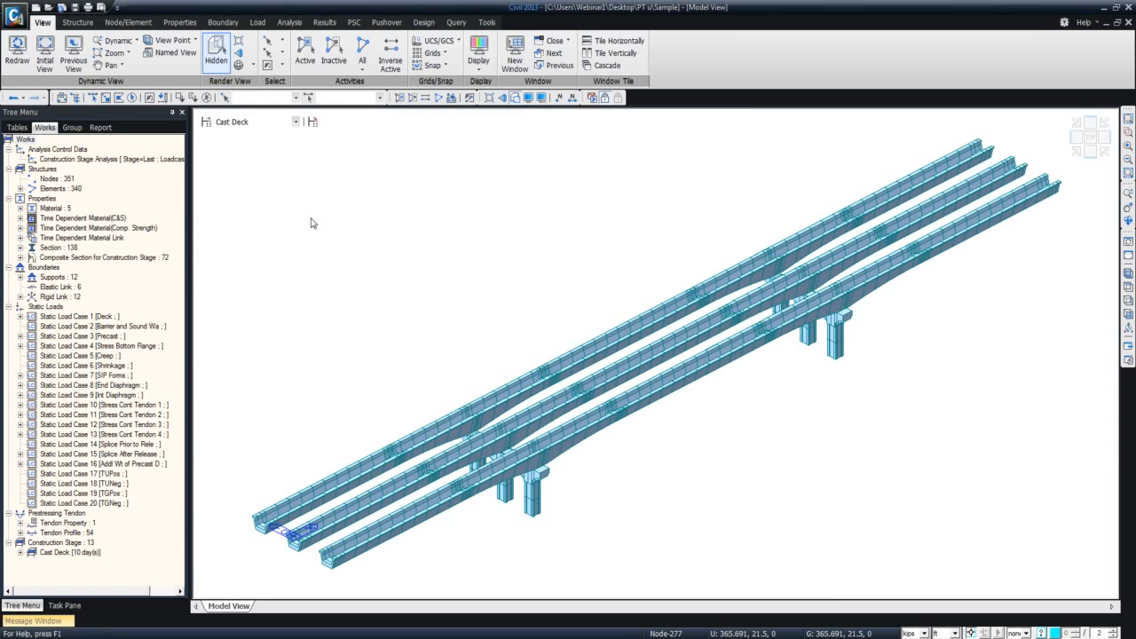
key(Down)
key(Down)
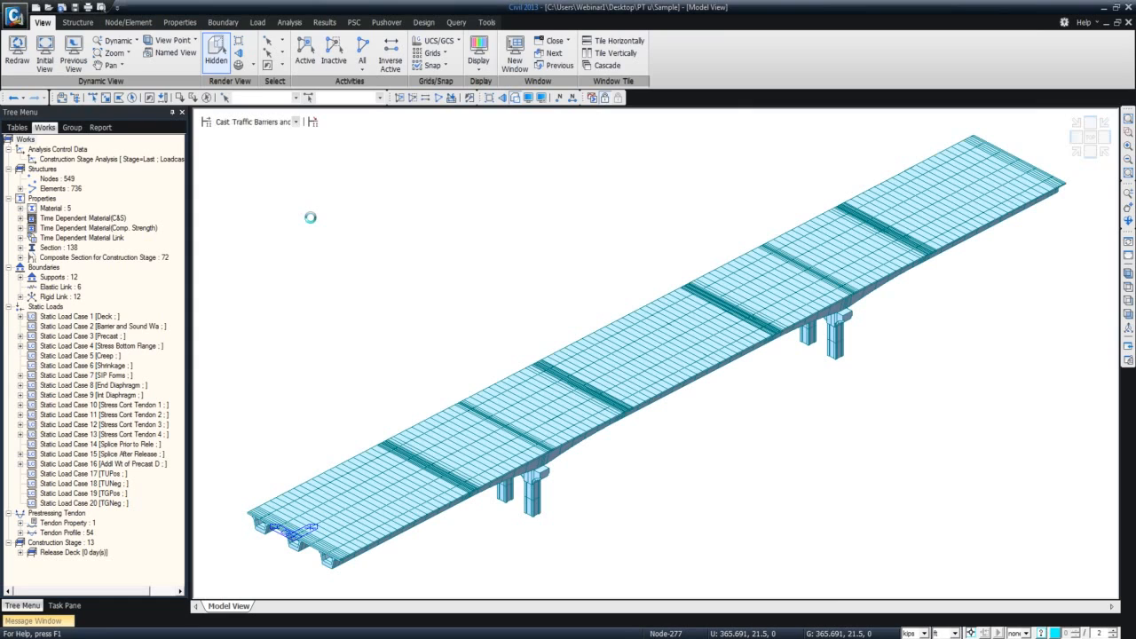
key(Down)
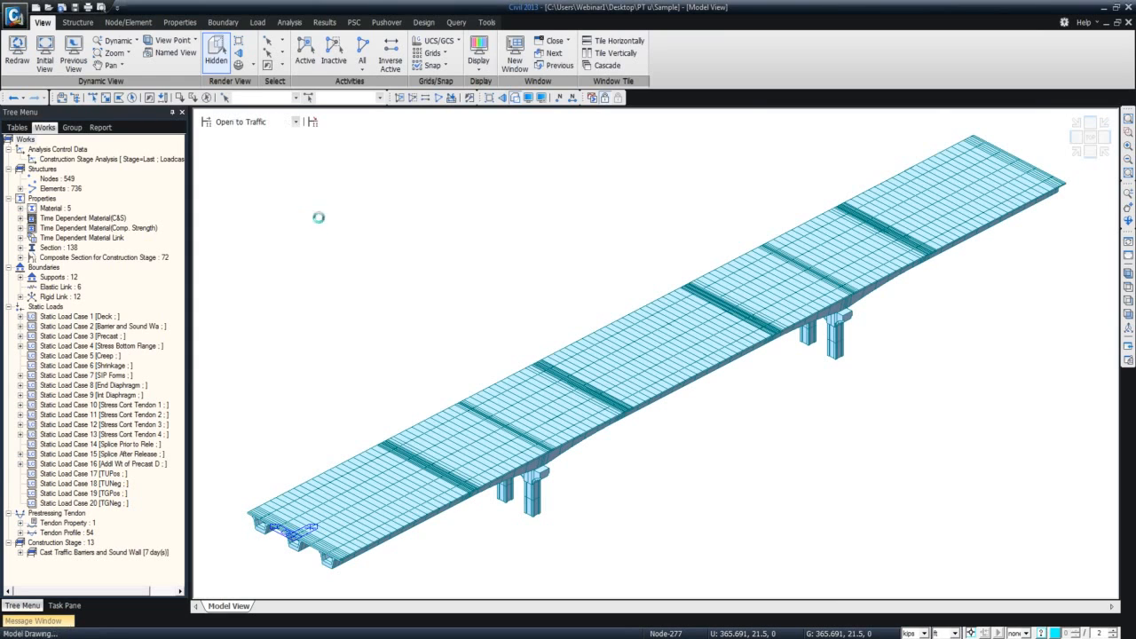
click(1105, 8)
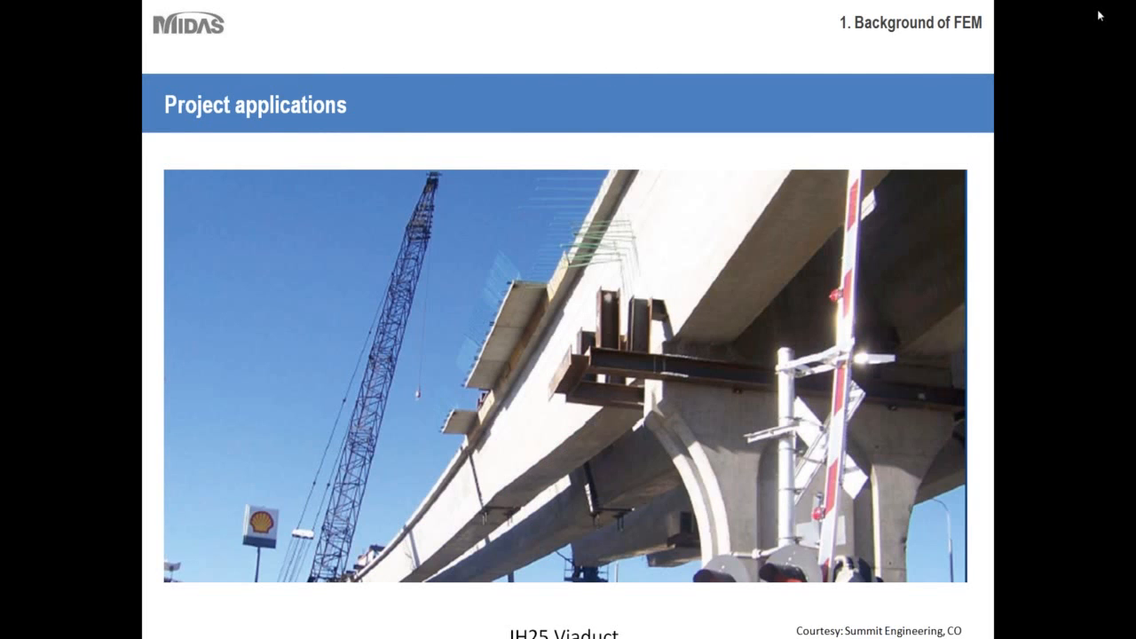
click(1030, 181)
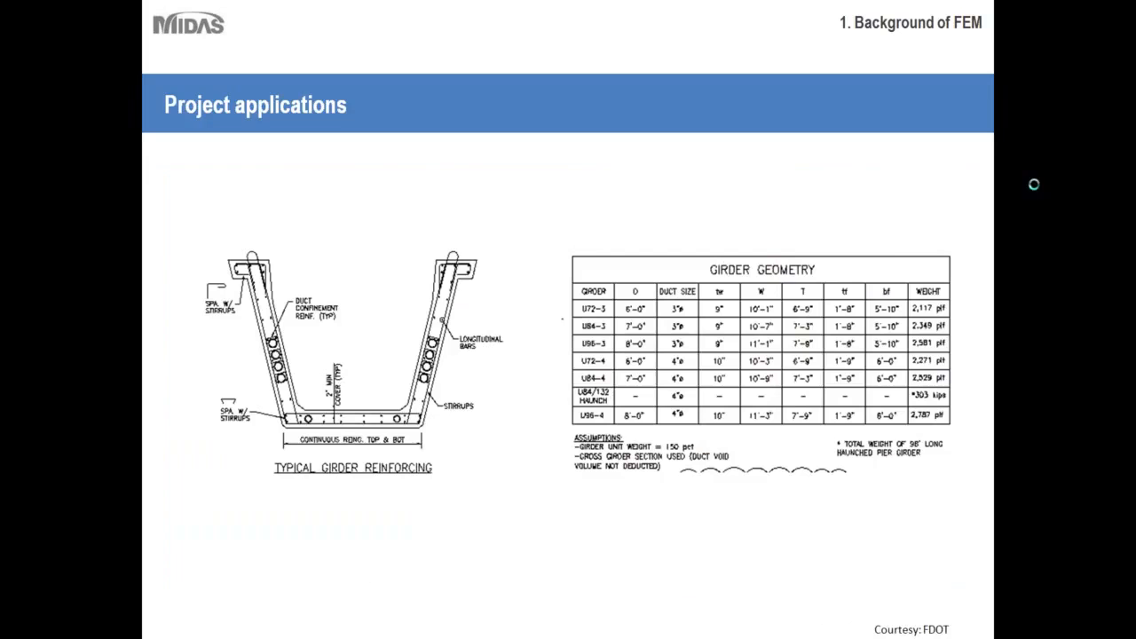
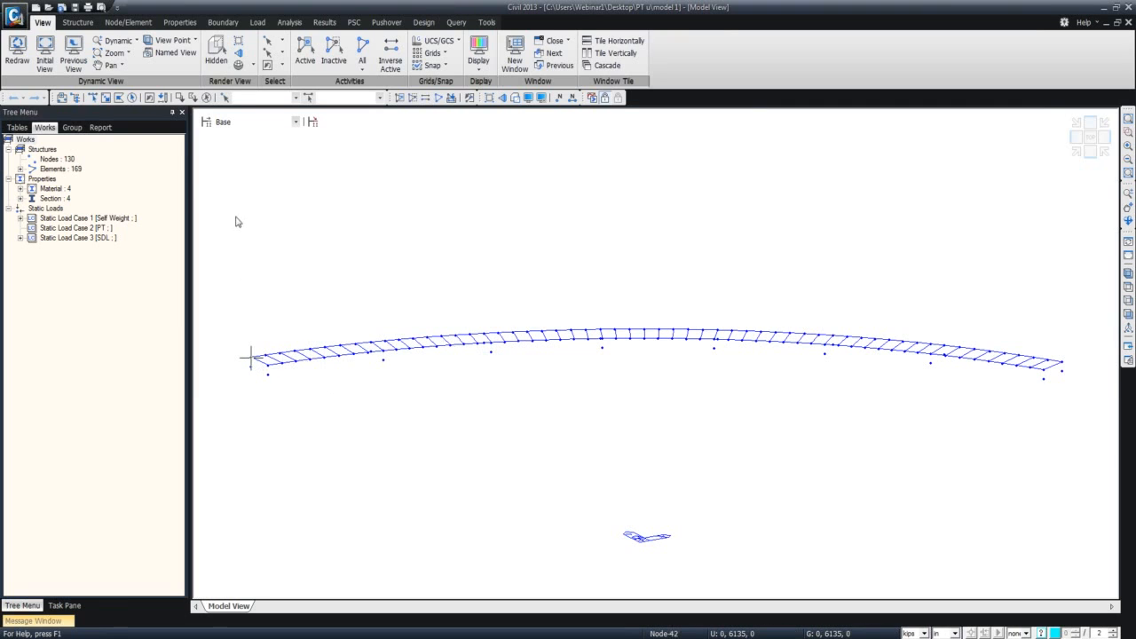
Render the curved bridge model with hidden-surface shading and view its deck and girder segments from an angle above.
click(215, 59)
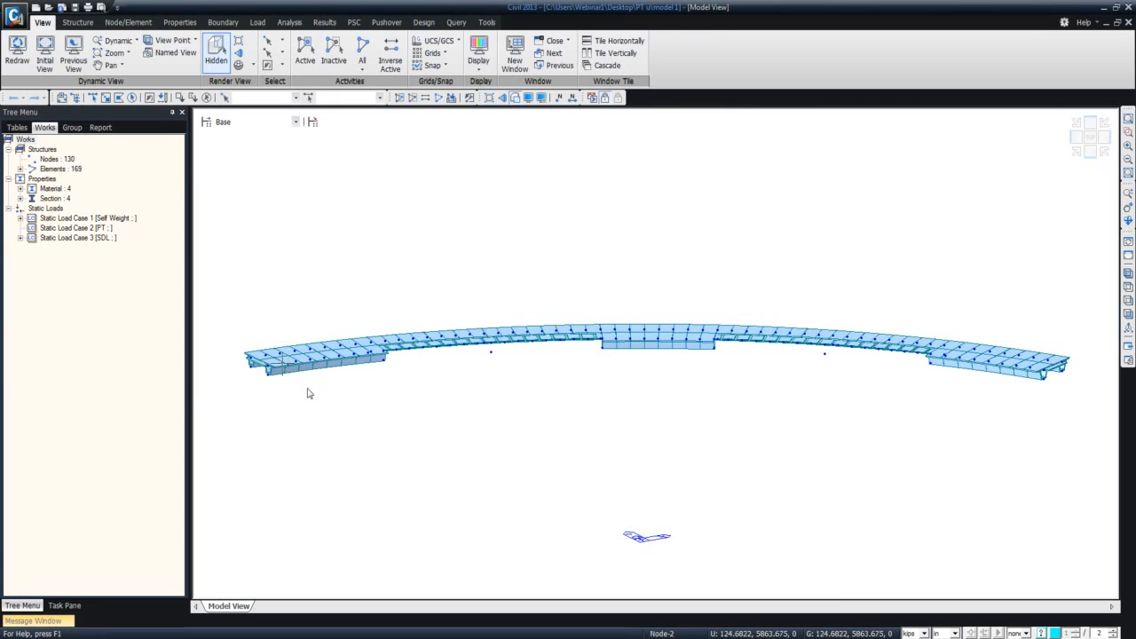
middle_drag(311, 393, 335, 429)
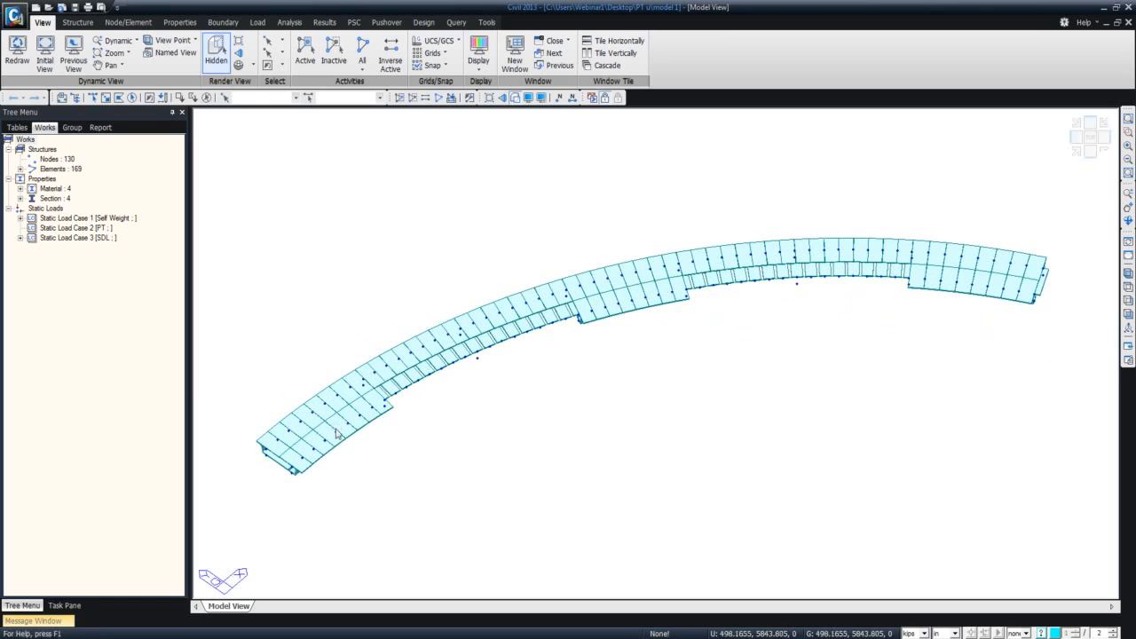
mouse_move(773, 318)
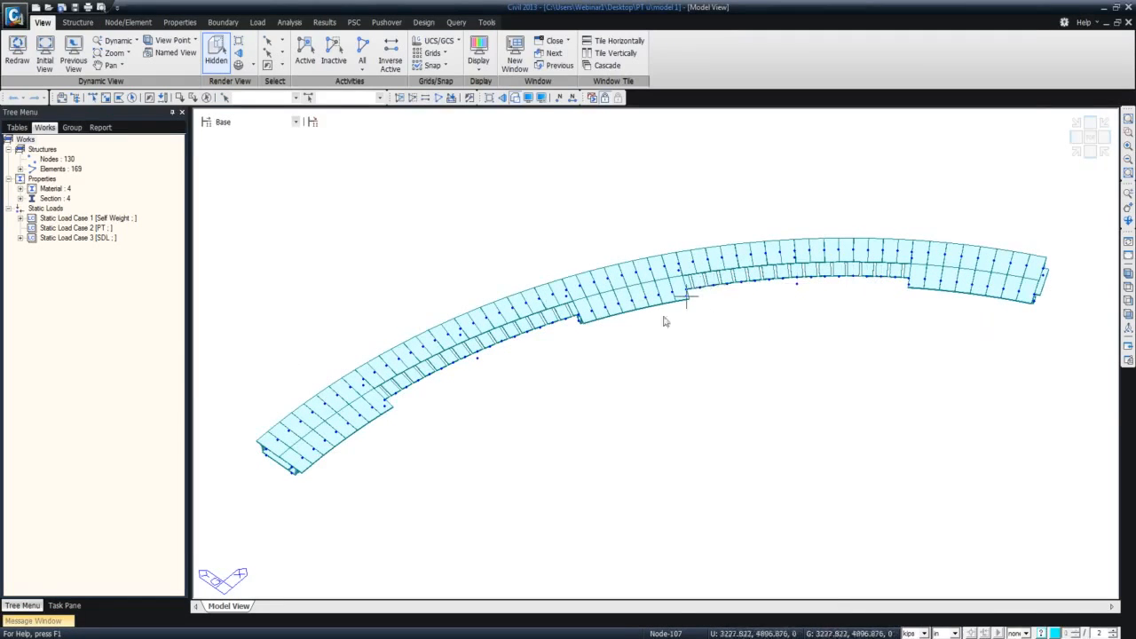
mouse_move(546, 363)
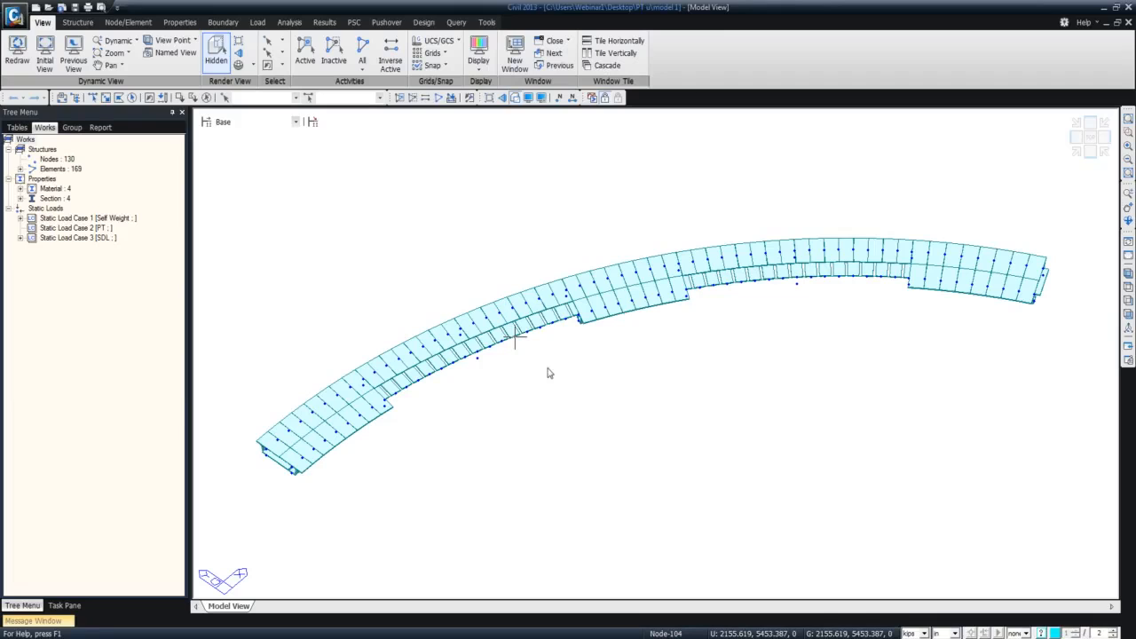
Launch the Sectional Property Calculator and set its units to kips for force and inches for length.
click(486, 22)
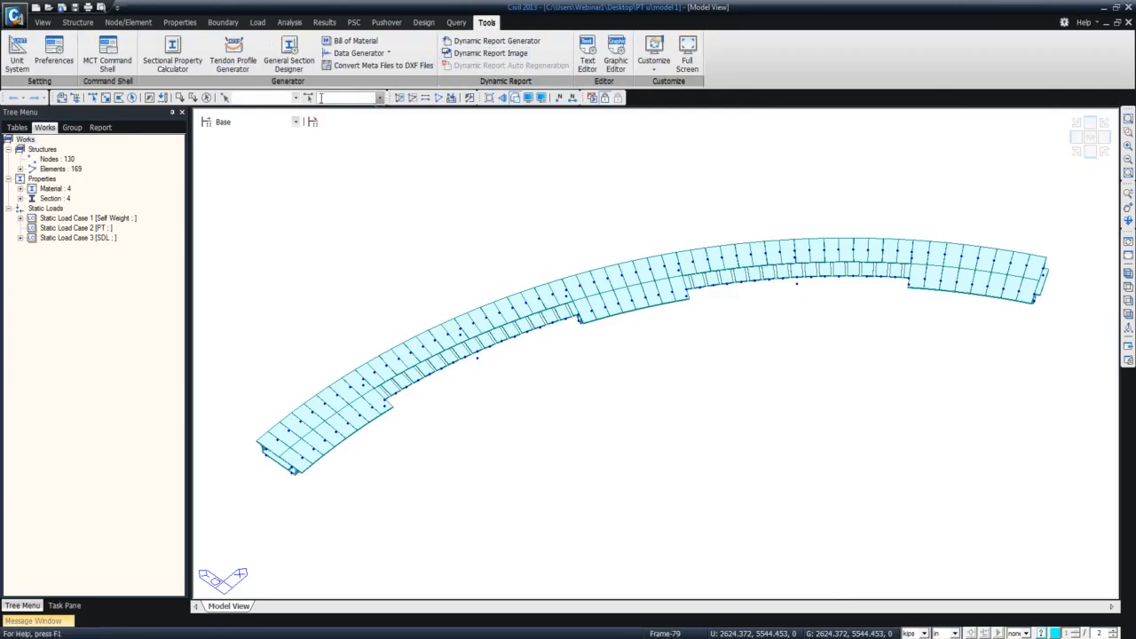
click(185, 70)
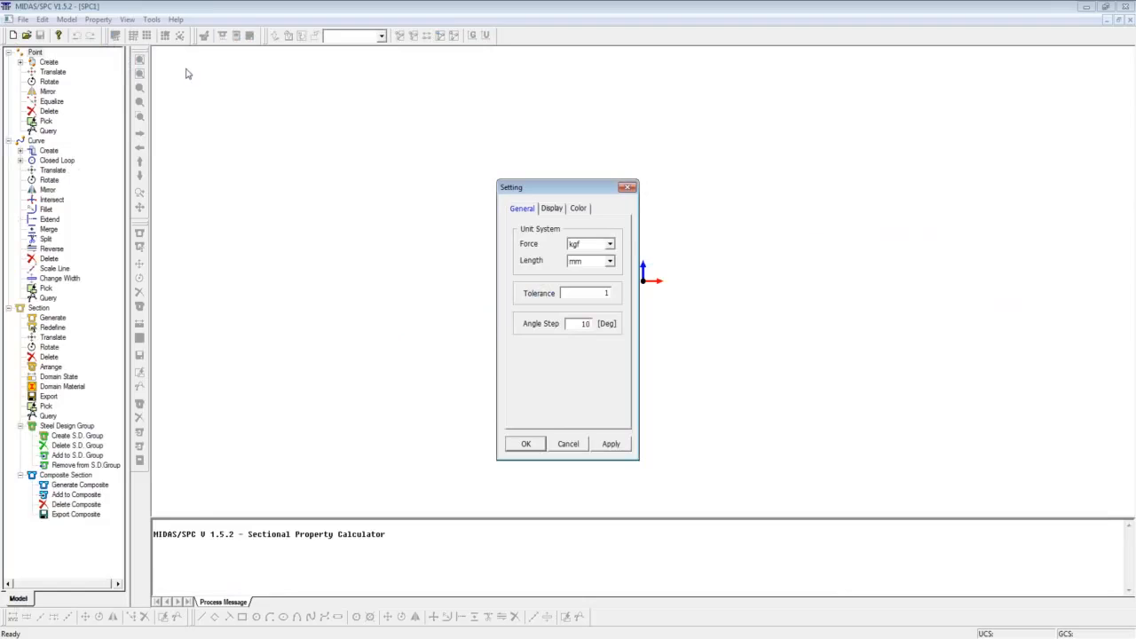
click(610, 243)
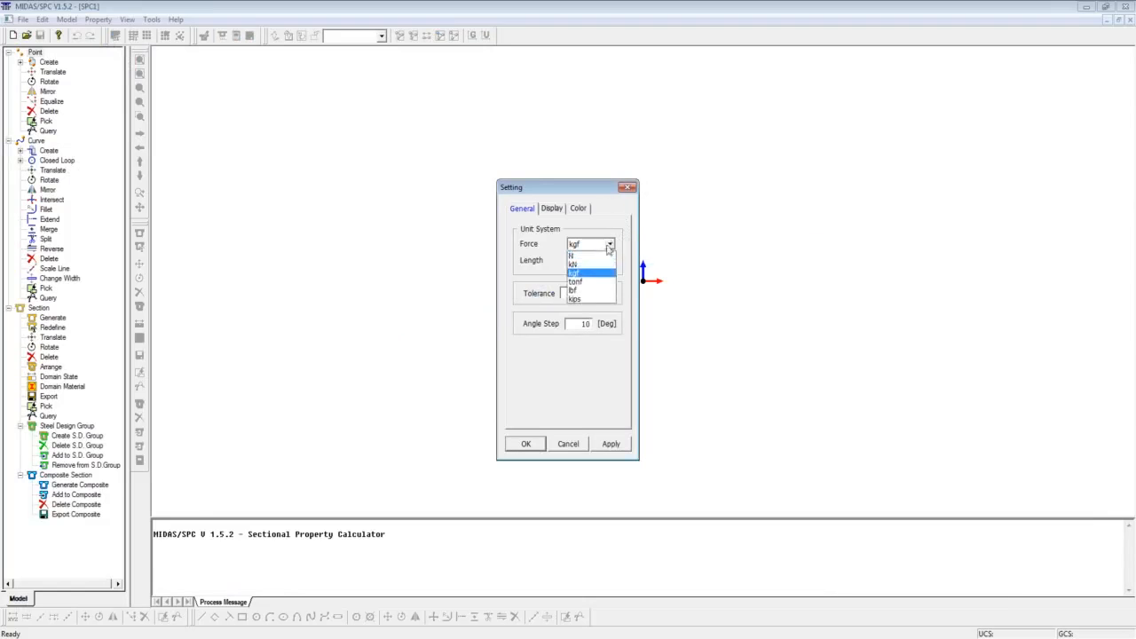
click(599, 299)
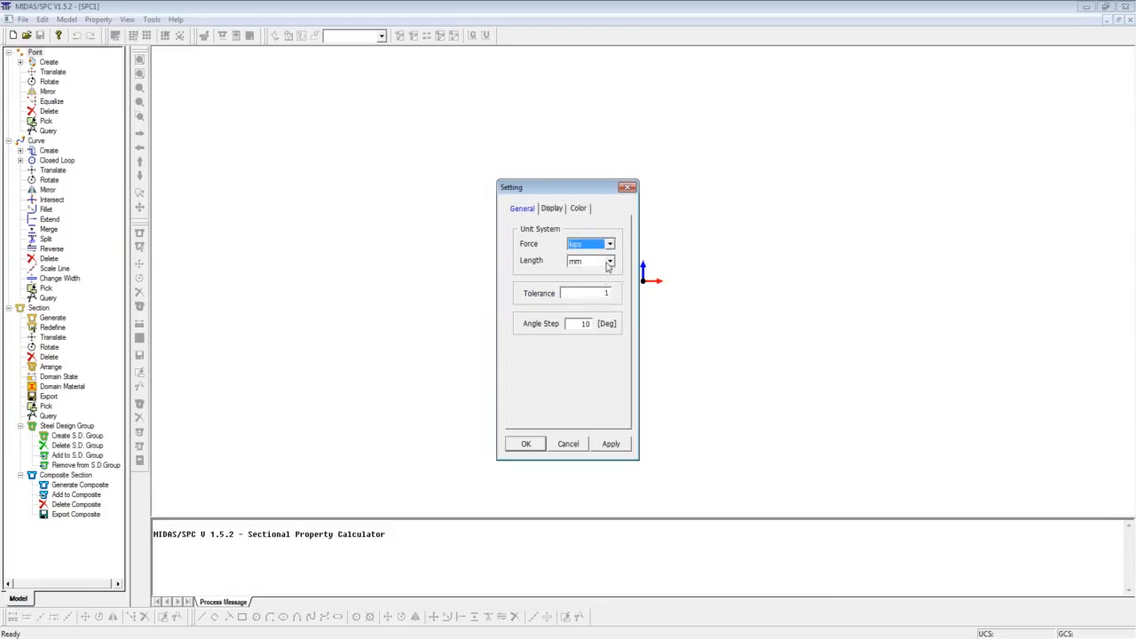
click(609, 260)
click(600, 308)
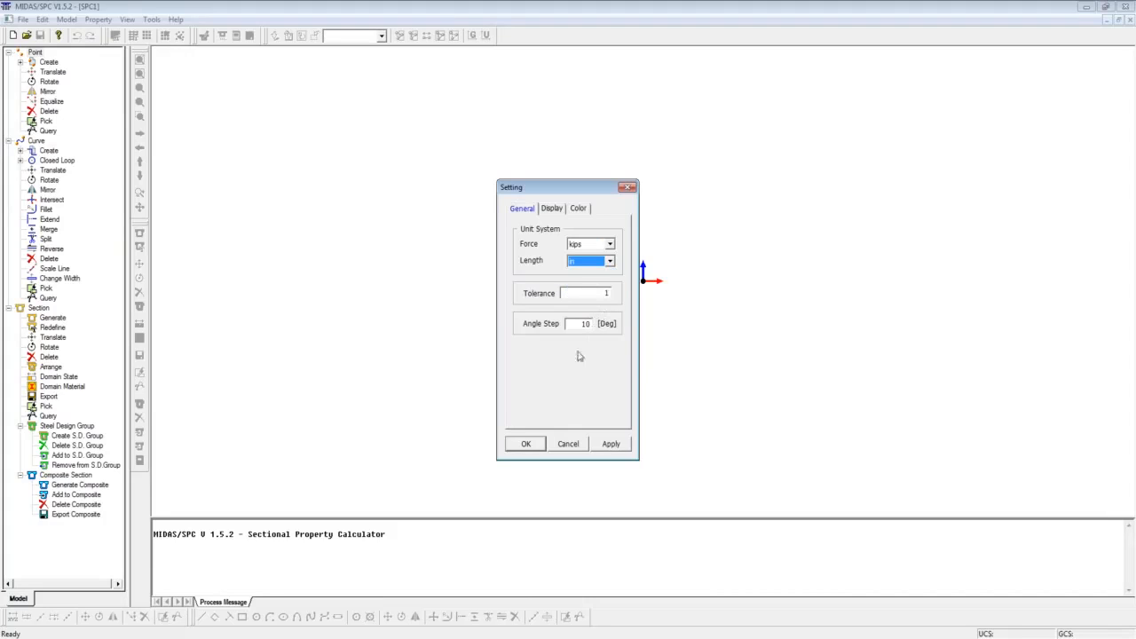
click(526, 445)
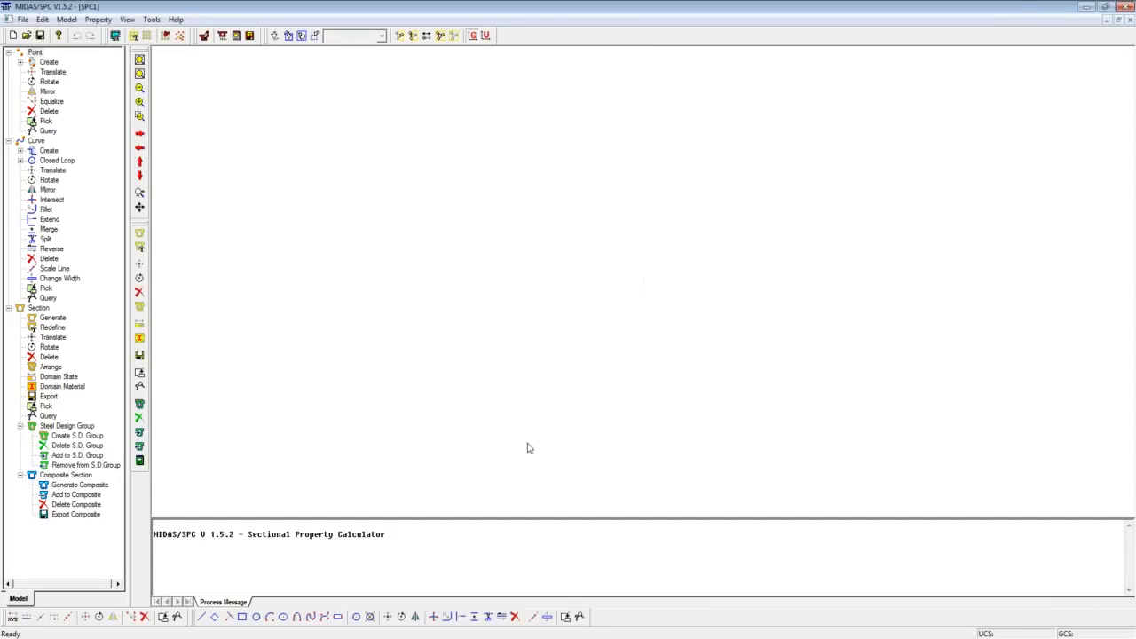
Import the AutoCAD DXF file U72-3 parts-R.dxf from the PT u folder.
click(24, 20)
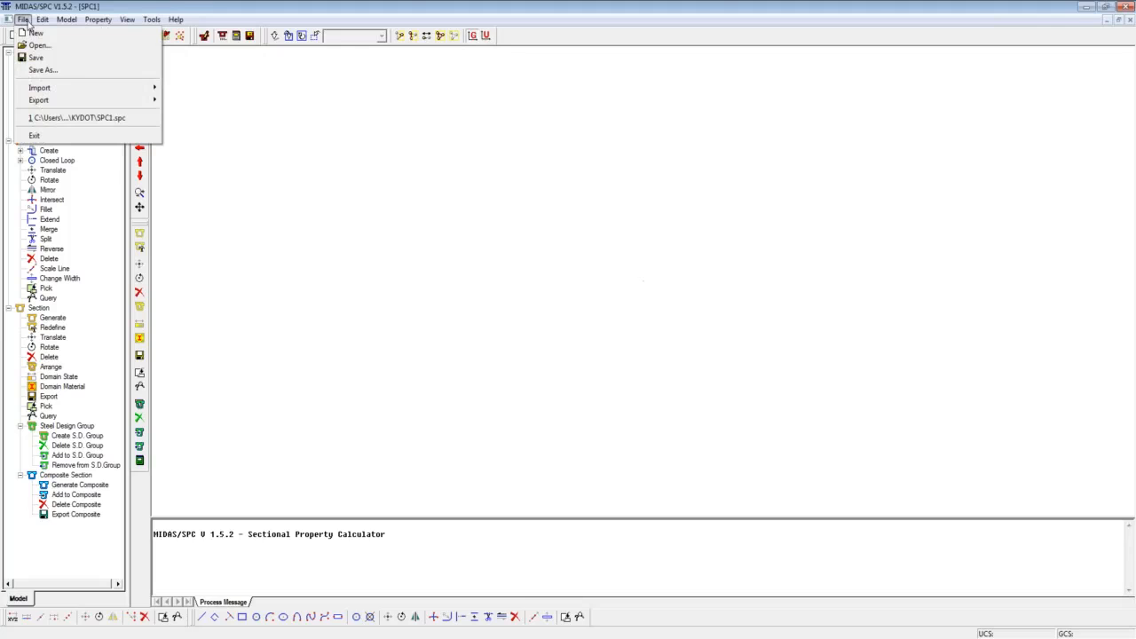
mouse_move(58, 88)
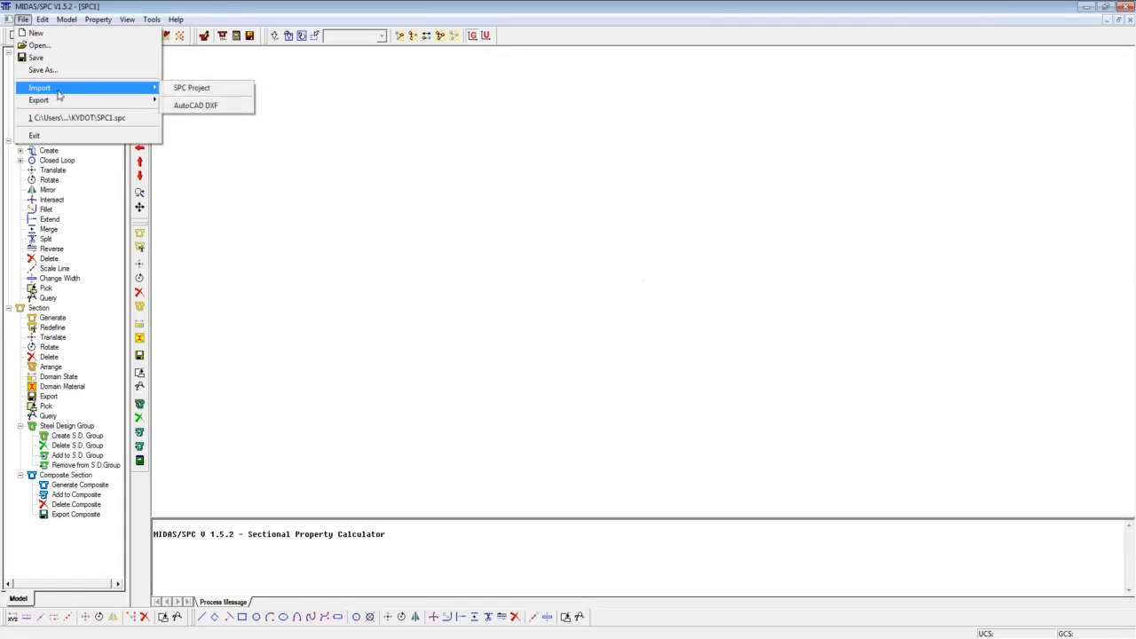
click(208, 106)
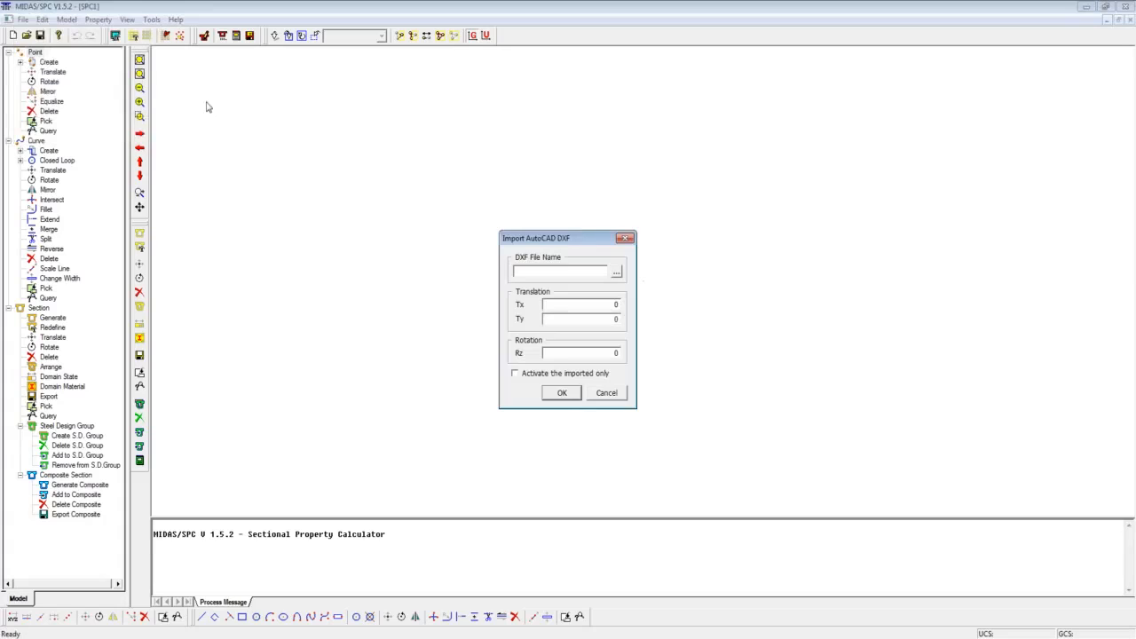
click(616, 272)
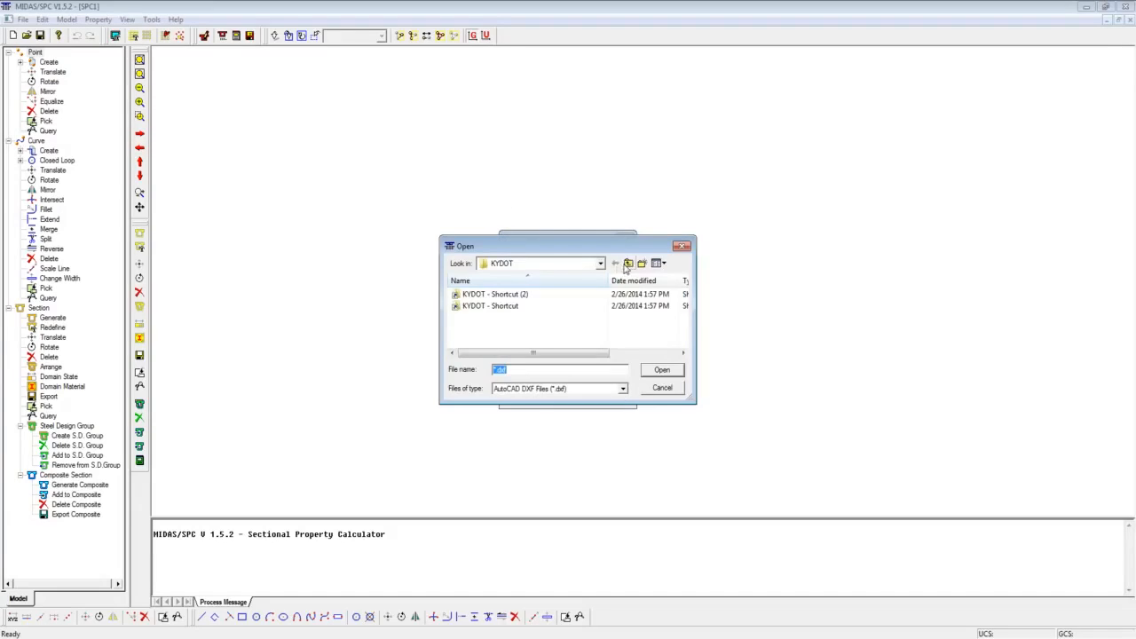
click(628, 263)
mouse_move(685, 323)
mouse_down()
mouse_move(686, 353)
mouse_move(685, 337)
mouse_up()
double_click(525, 298)
click(515, 296)
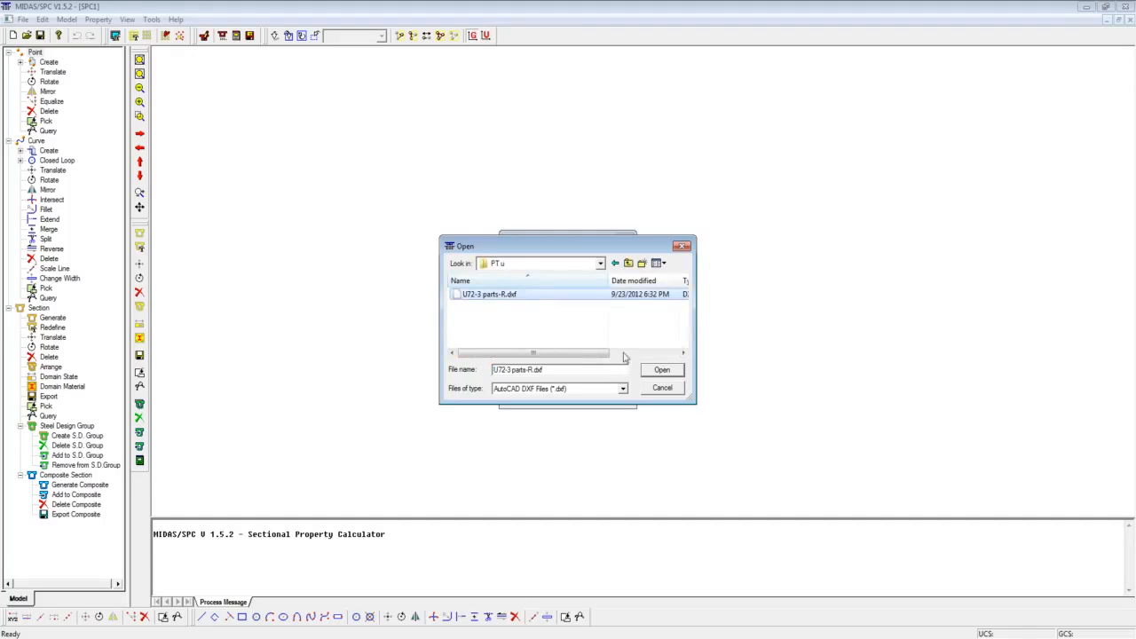
click(659, 370)
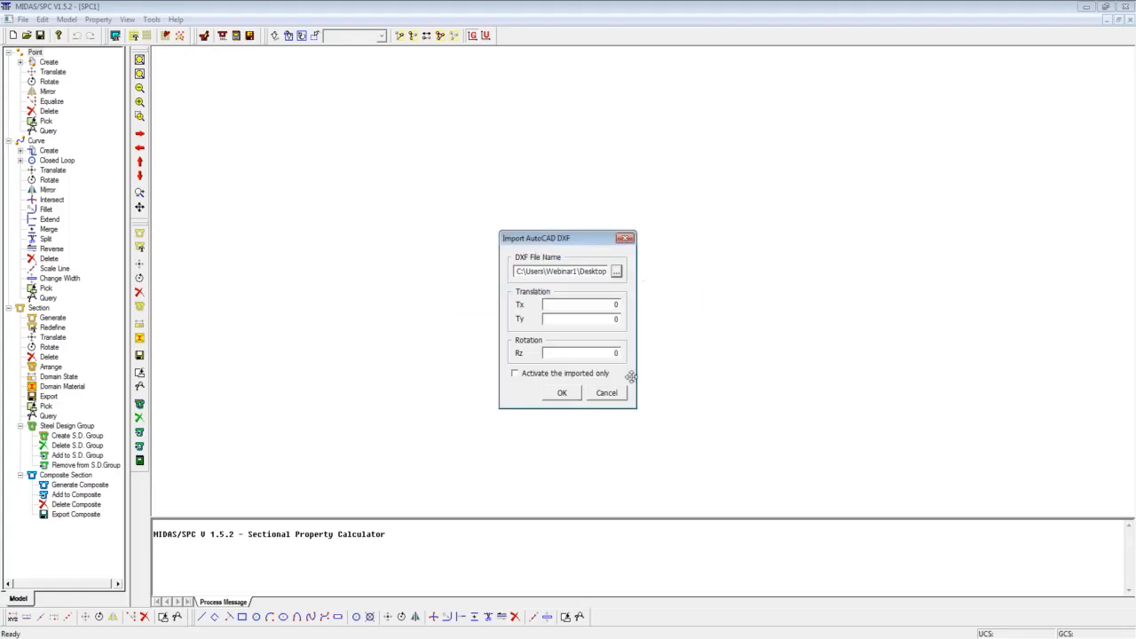
click(562, 373)
click(573, 396)
click(619, 356)
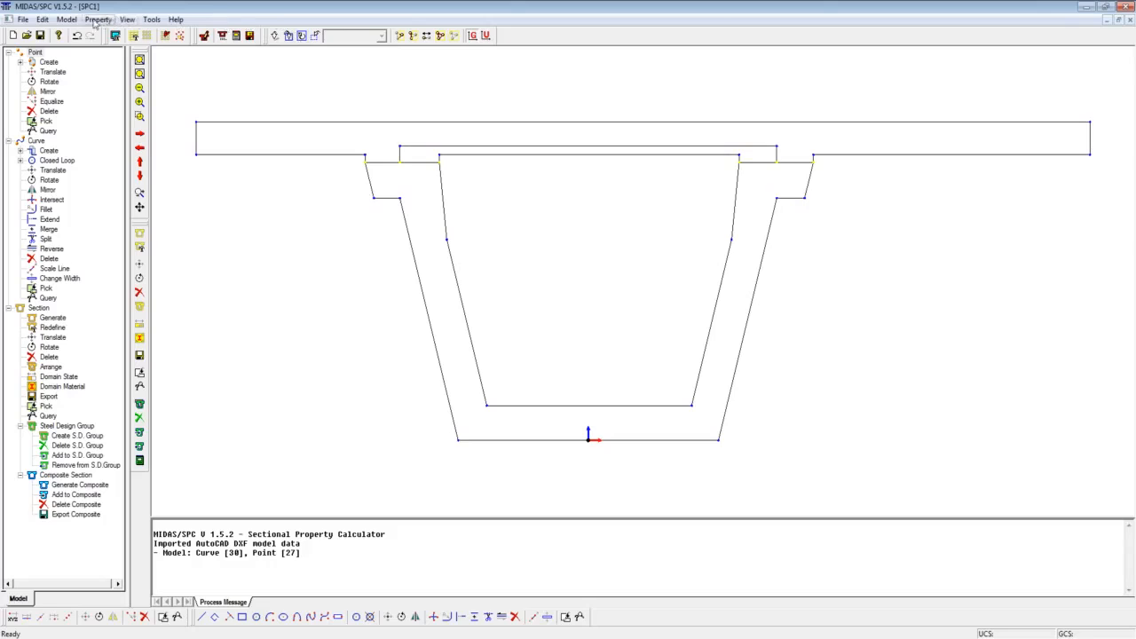
Start a new material in the material list with ID 1 and the name C9000.
click(67, 19)
click(78, 98)
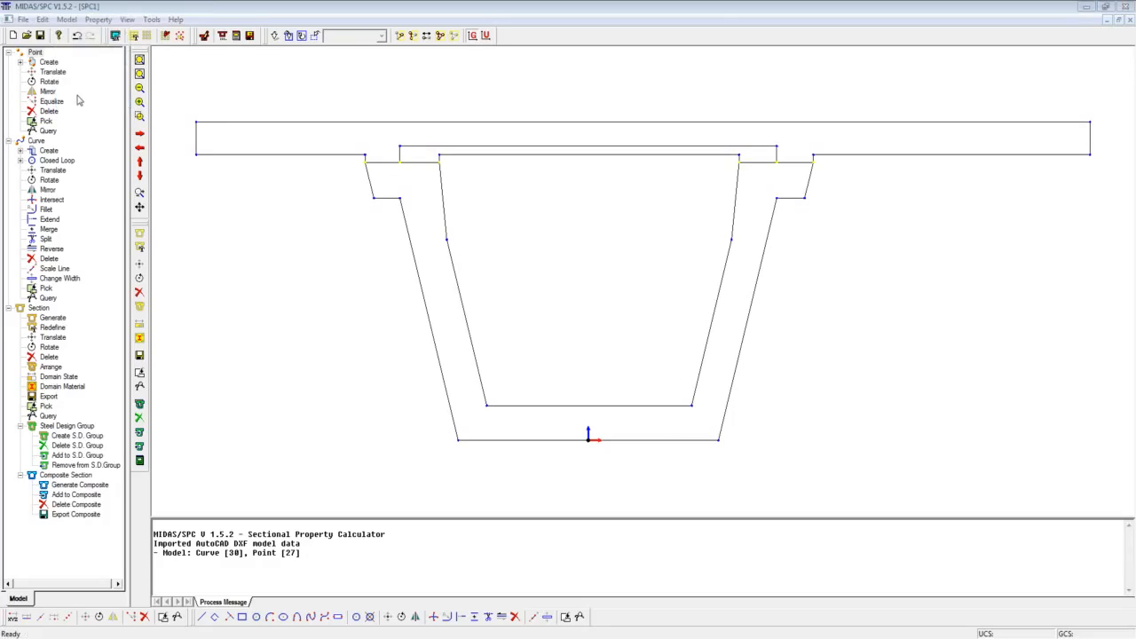
click(645, 294)
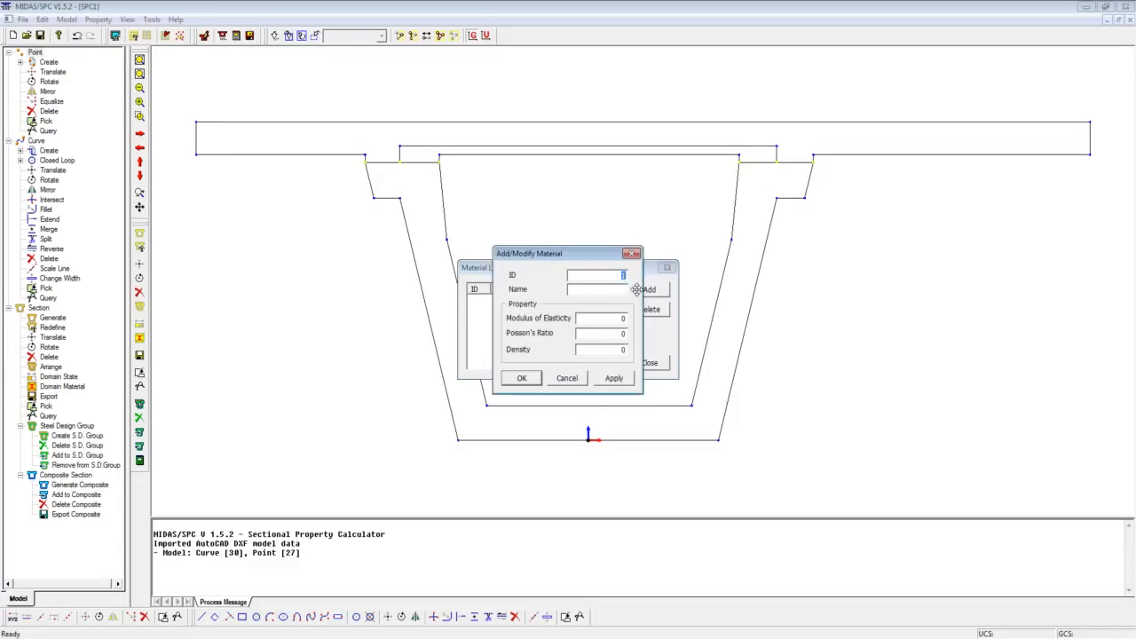
text(C9000)
double_click(604, 277)
text(1)
click(622, 291)
text(C90)
Give material C9000 a modulus of elasticity of 5466, Poisson's ratio 0.2 and density 0.08681, and apply it.
double_click(620, 318)
text(5466)
double_click(623, 333)
text(0.2)
double_click(622, 348)
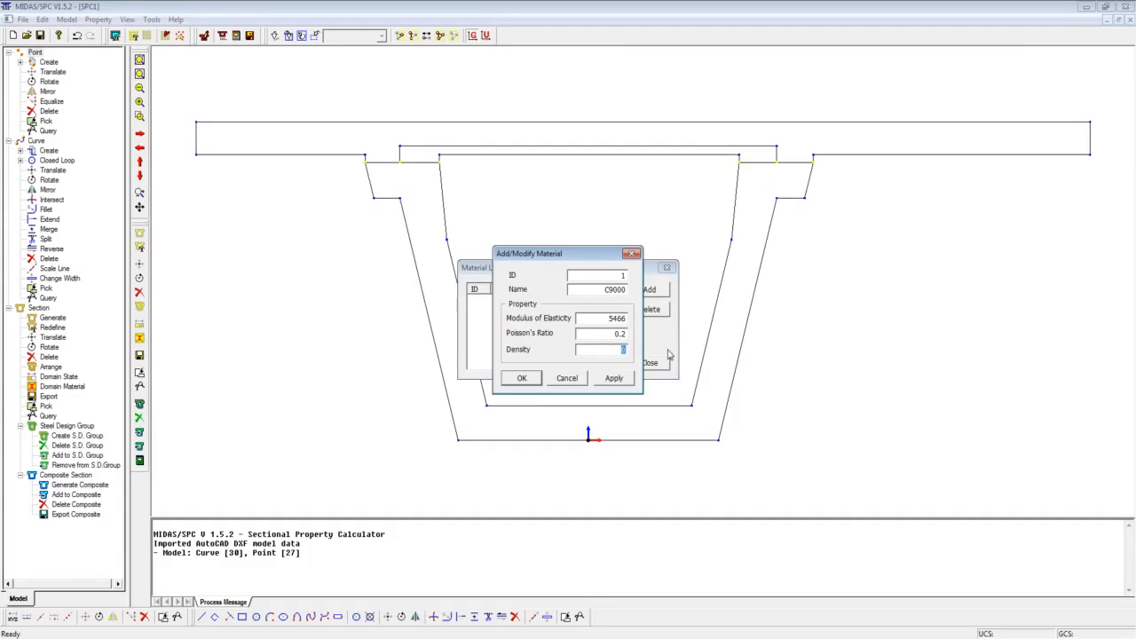
text(0.08681)
click(611, 379)
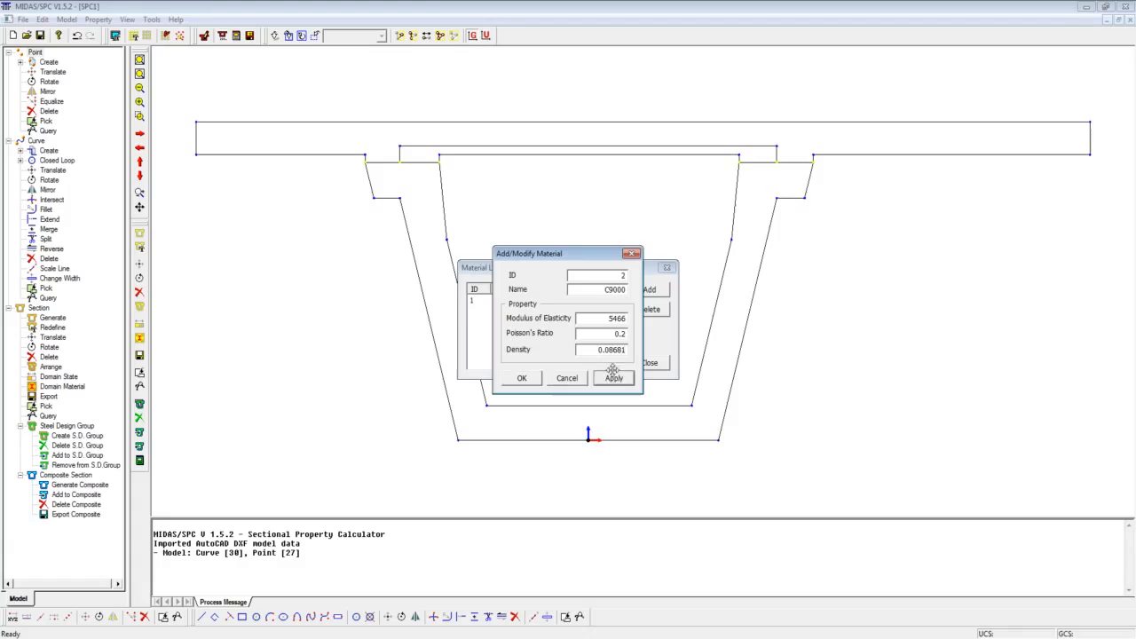
Add a second material named C4500 with a modulus of elasticity of 3665.
drag(606, 290, 636, 290)
text(4500)
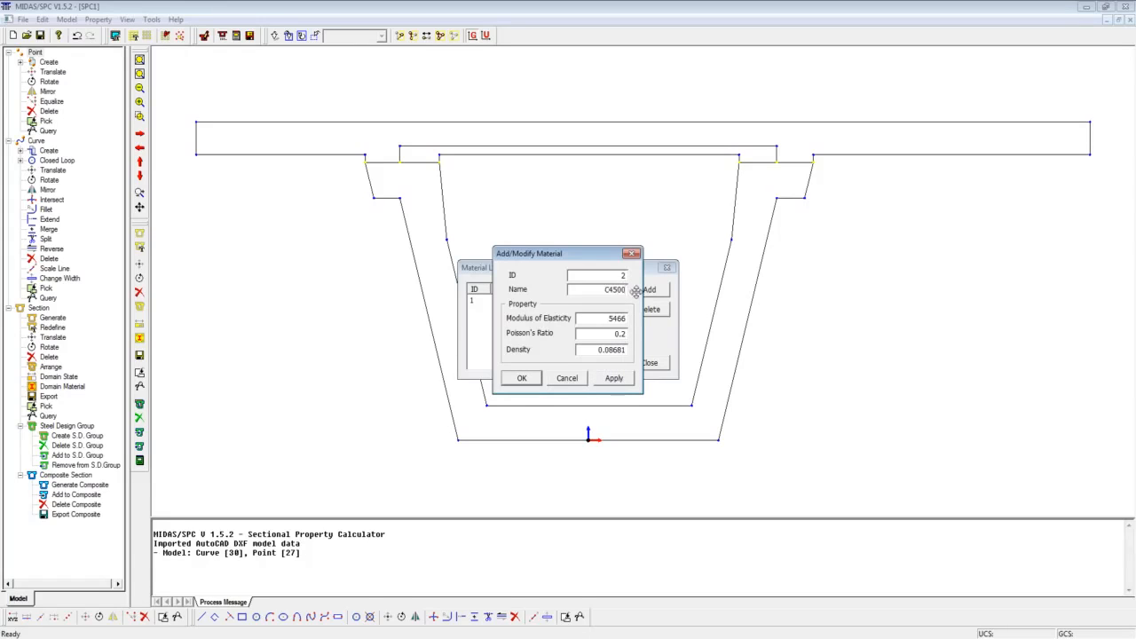
drag(604, 317, 629, 318)
text(36)
text(65)
click(527, 380)
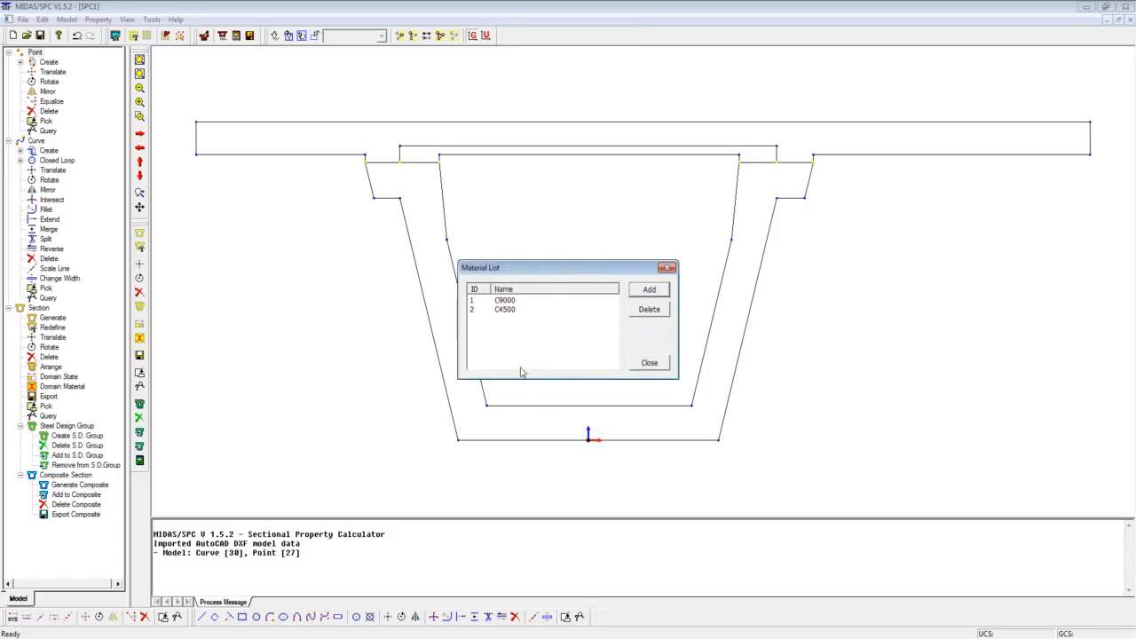
Close the material list and generate a composite section named UGirder-R with 3 parts and base material C9000.
click(647, 364)
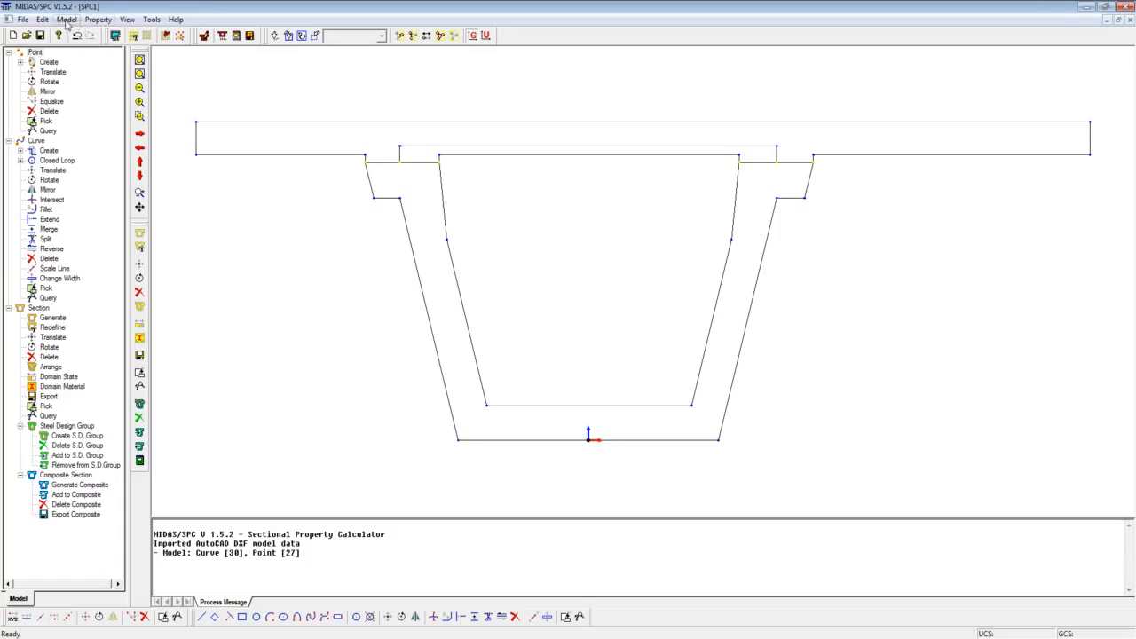
click(67, 21)
mouse_move(93, 66)
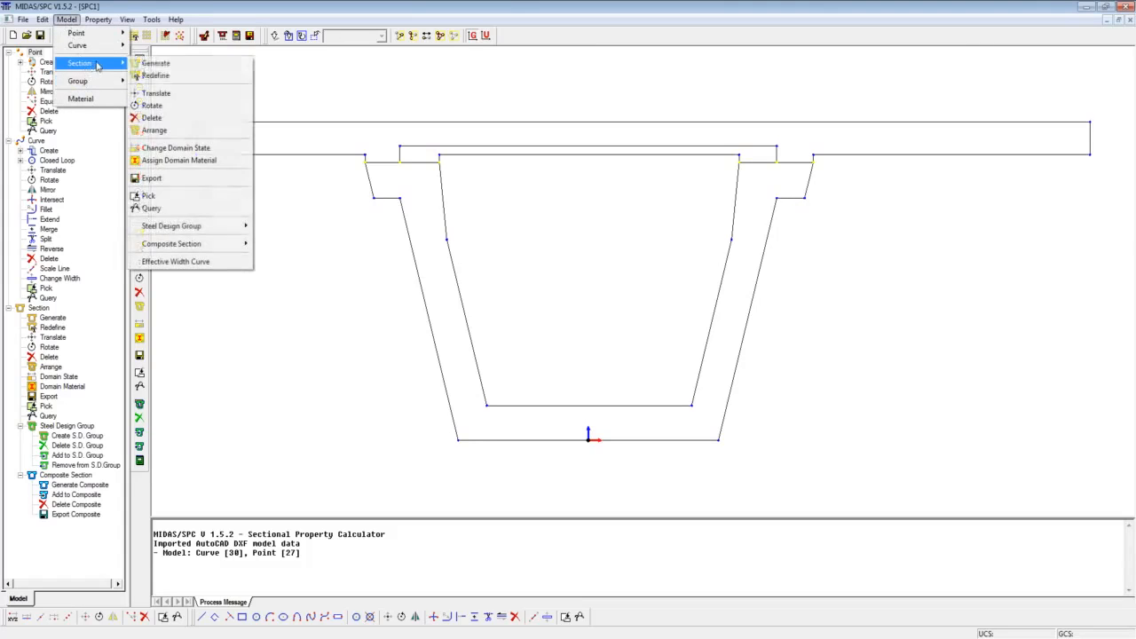
mouse_move(213, 243)
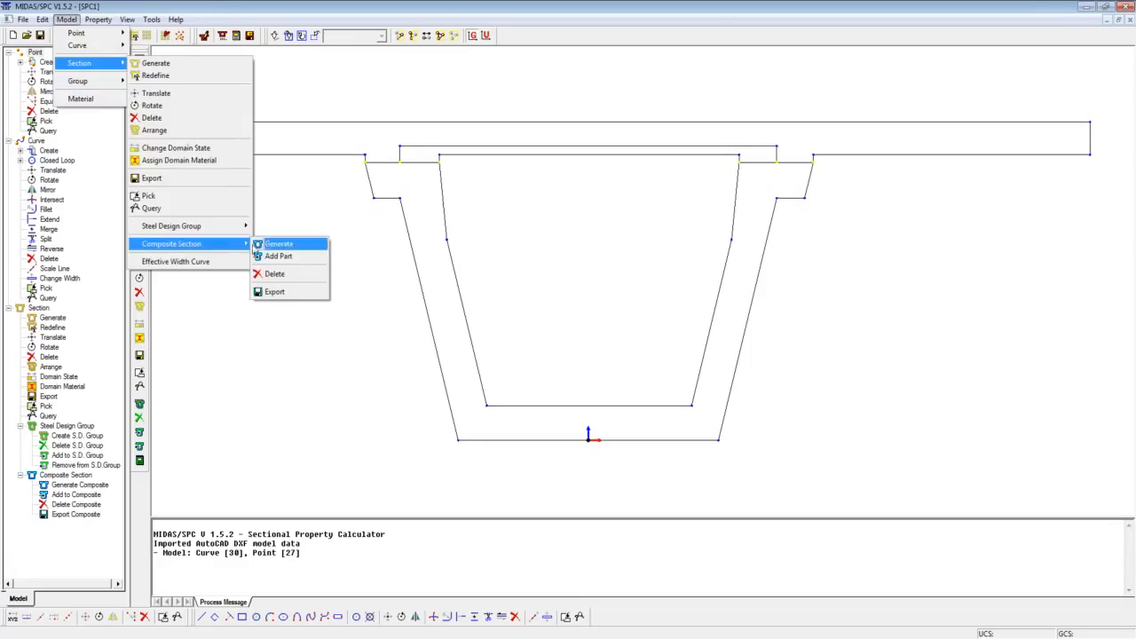
click(272, 251)
click(79, 86)
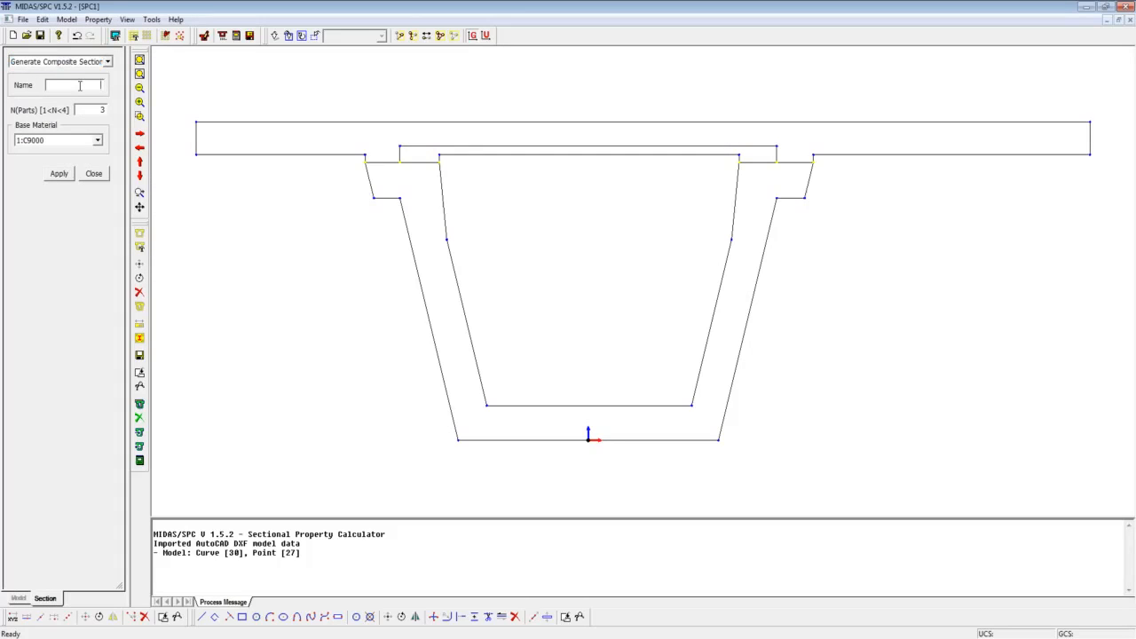
text(UGirder_)
key(BackSpace)
text(-R)
click(58, 174)
click(59, 174)
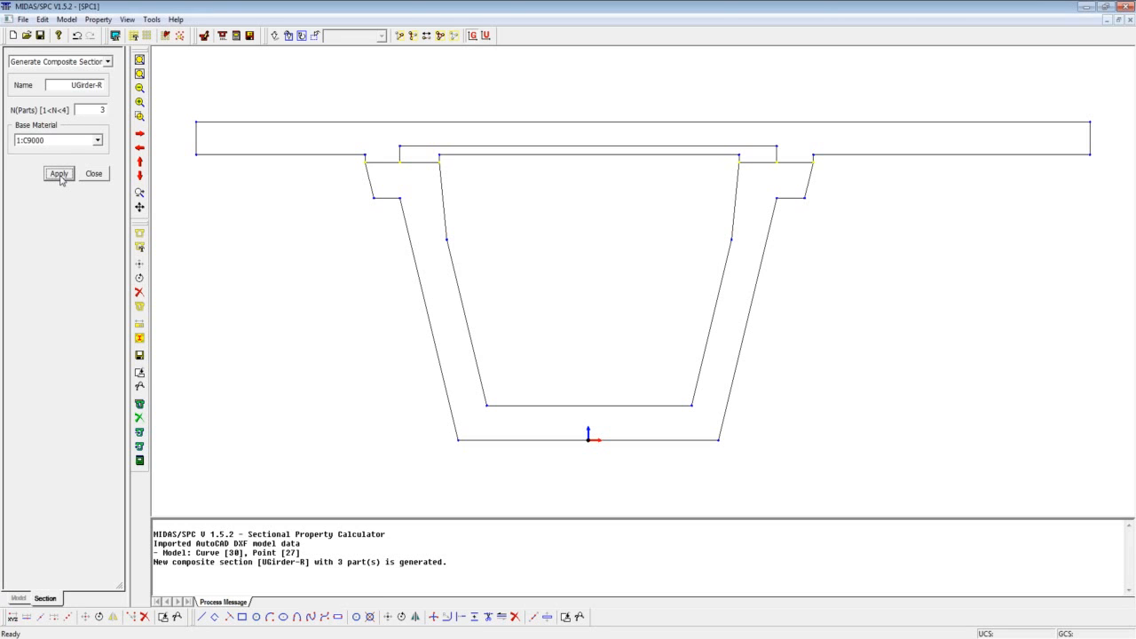
Start adding plane part 1 to composite section UGirder-R, naming it UGirder with material C9000.
click(107, 62)
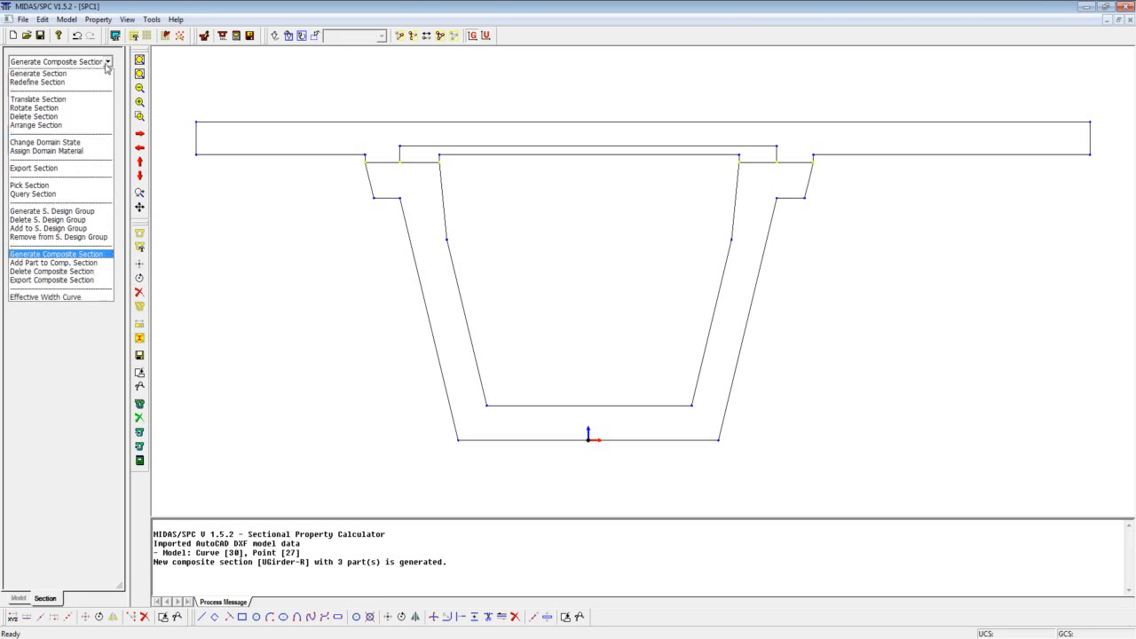
click(90, 263)
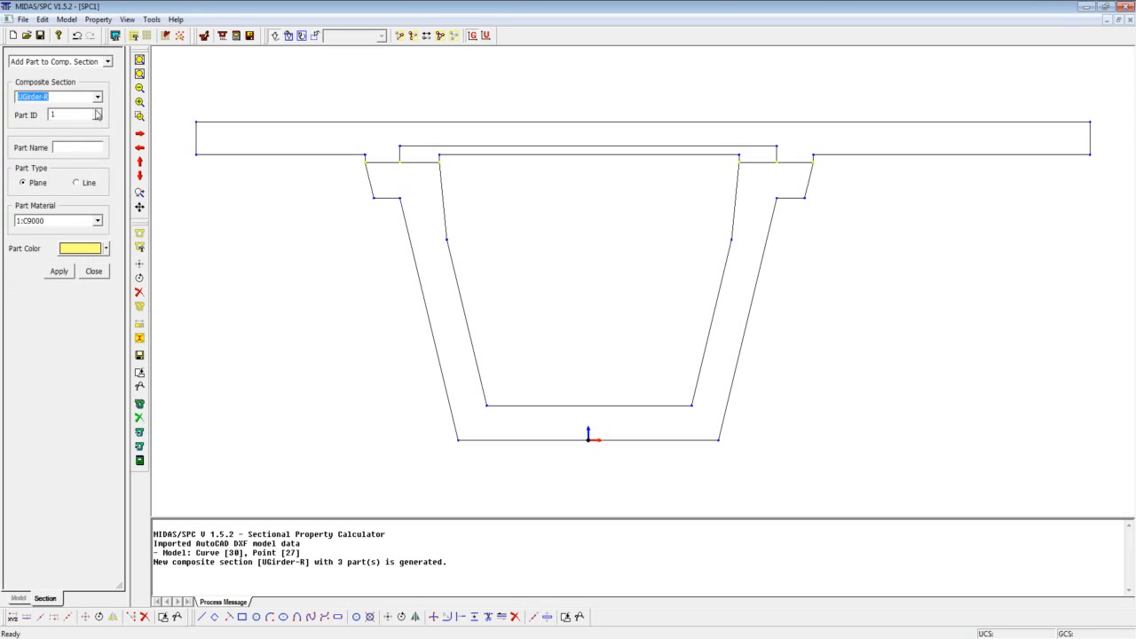
click(81, 147)
text(UGirder)
click(99, 224)
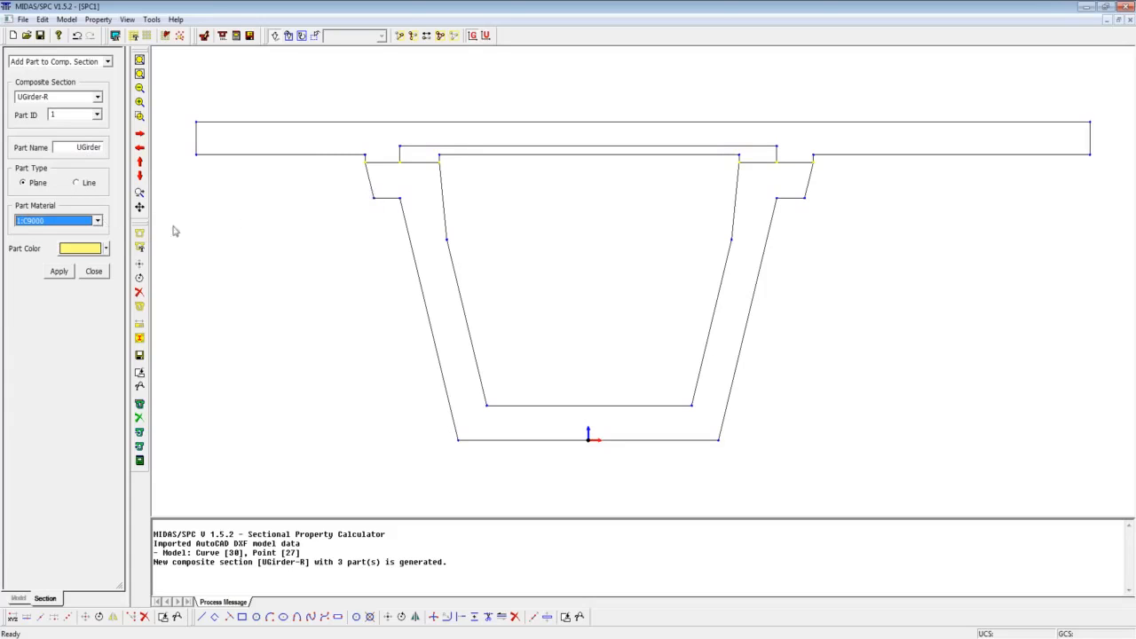
Select all curves outlining the U-shaped girder, including its top flange edges, and add them as the UGirder part.
click(370, 187)
click(374, 163)
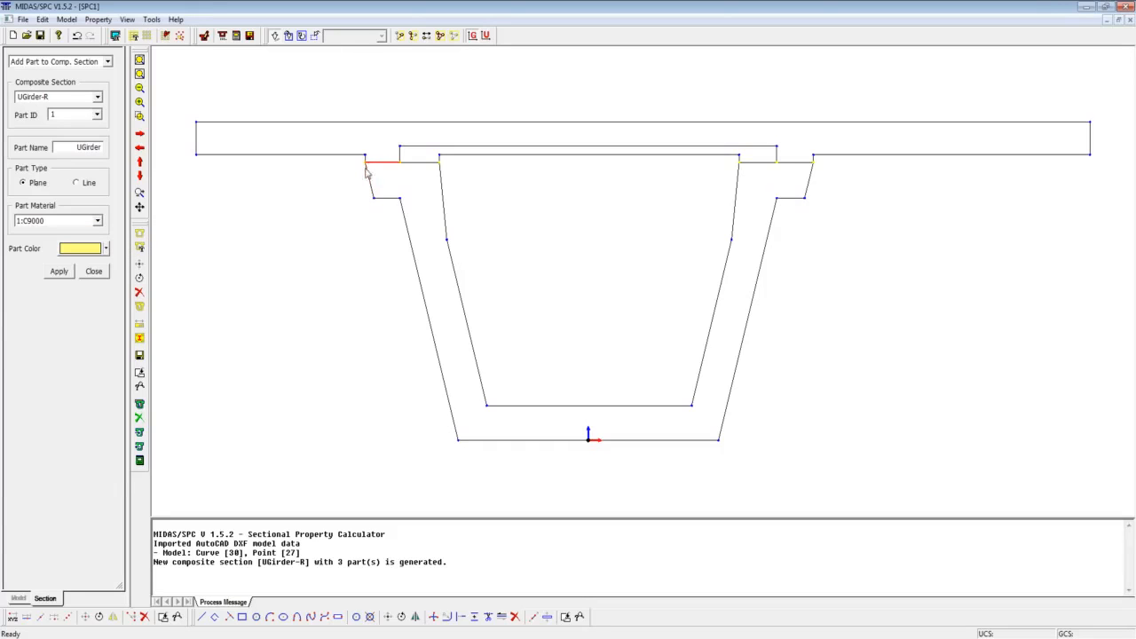
drag(332, 178, 815, 440)
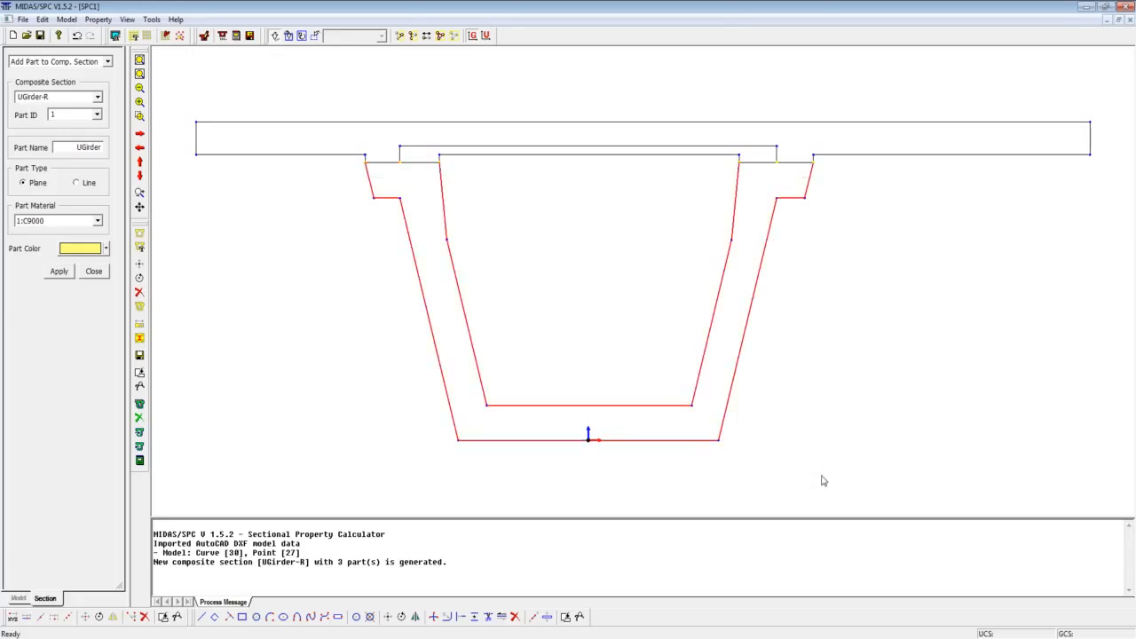
click(413, 165)
click(750, 166)
click(788, 164)
click(66, 273)
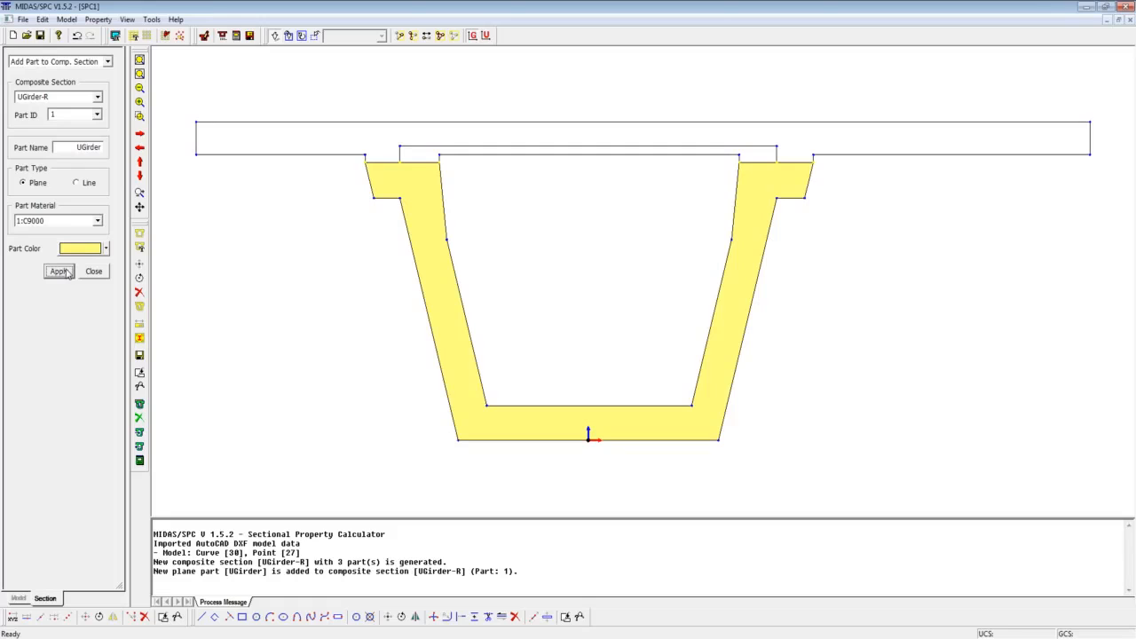
Set up part 2 of UGirder-R with the name Lid, material C4500 and a gray part color.
click(96, 114)
click(80, 140)
drag(77, 147, 109, 153)
text(U)
click(97, 220)
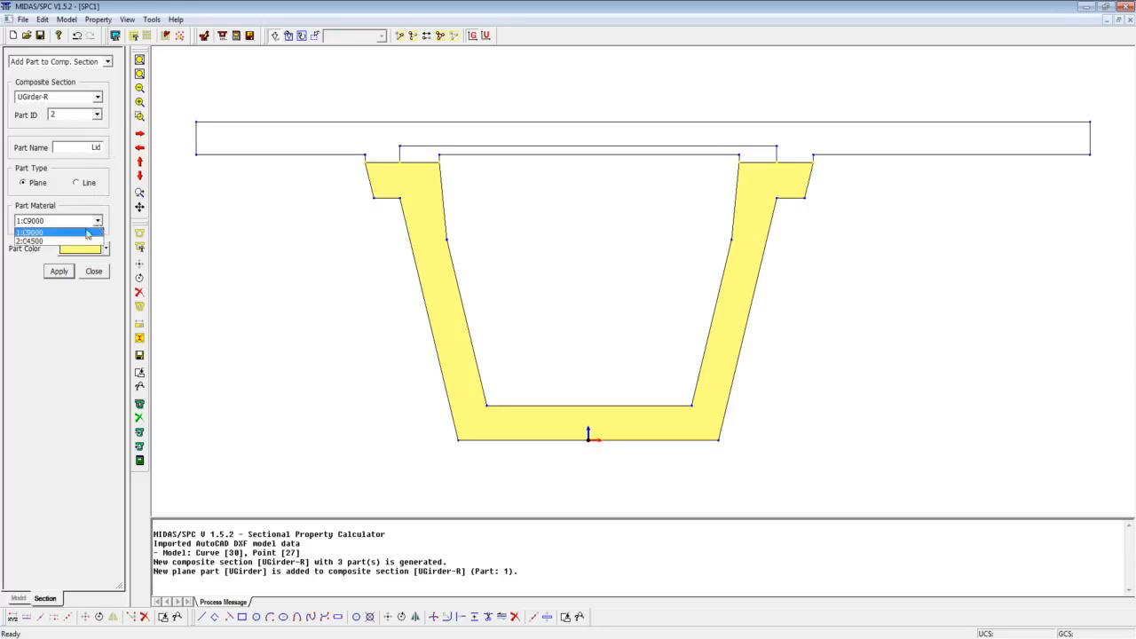
click(53, 238)
click(105, 249)
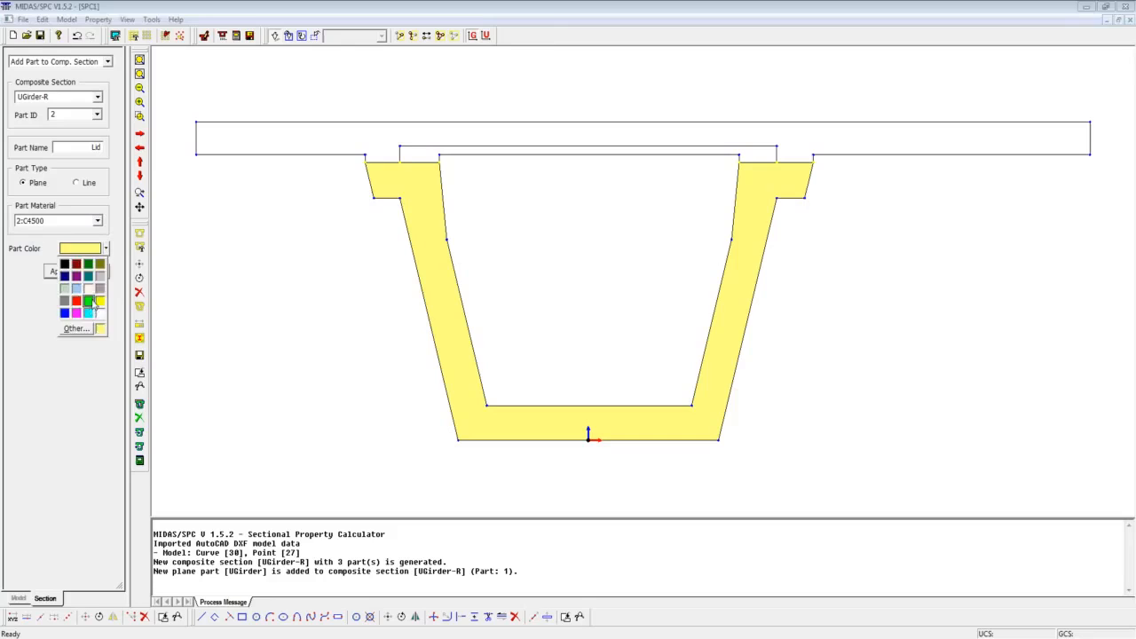
click(100, 288)
Select only the curves bounding the thin slab across the girder's flanges and add them as the Lid part.
drag(379, 130, 794, 175)
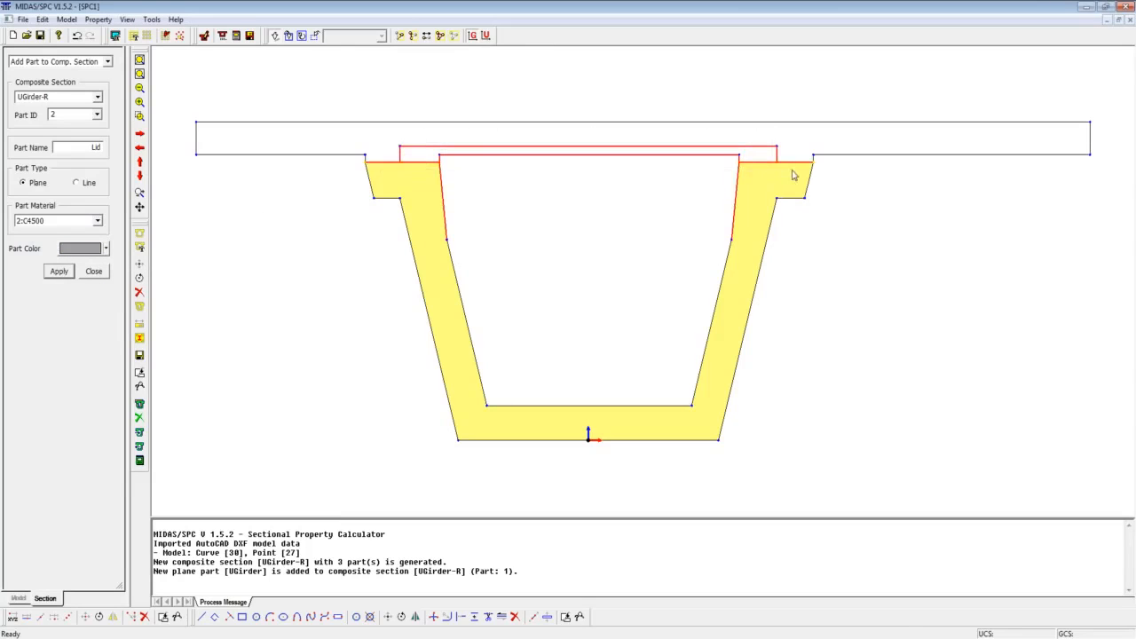
click(444, 196)
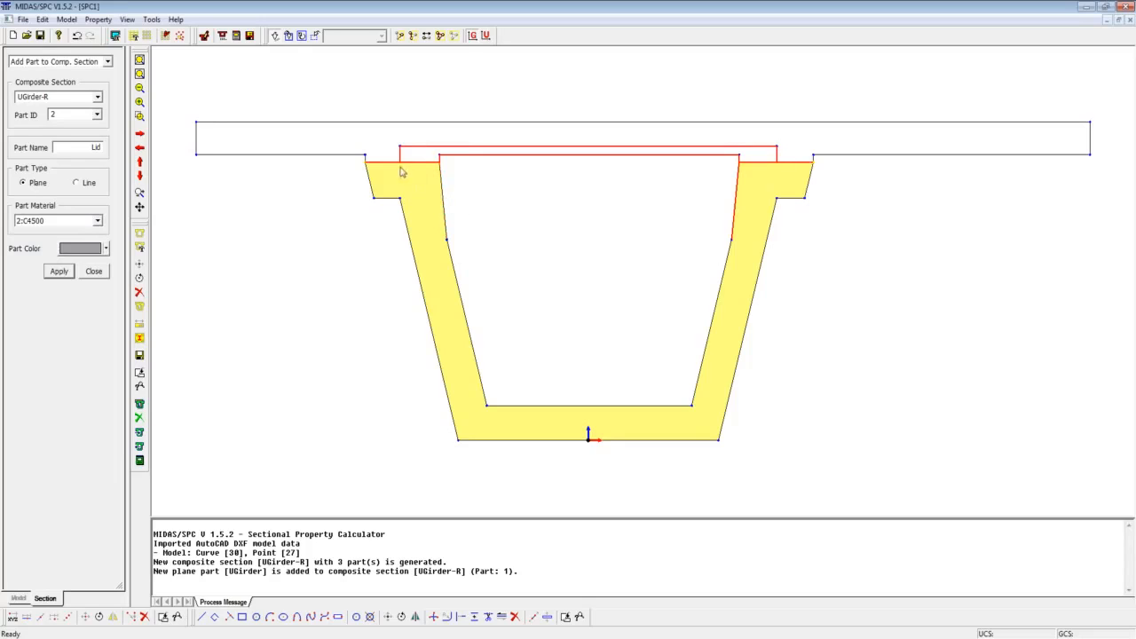
click(737, 194)
click(795, 163)
click(60, 274)
click(59, 274)
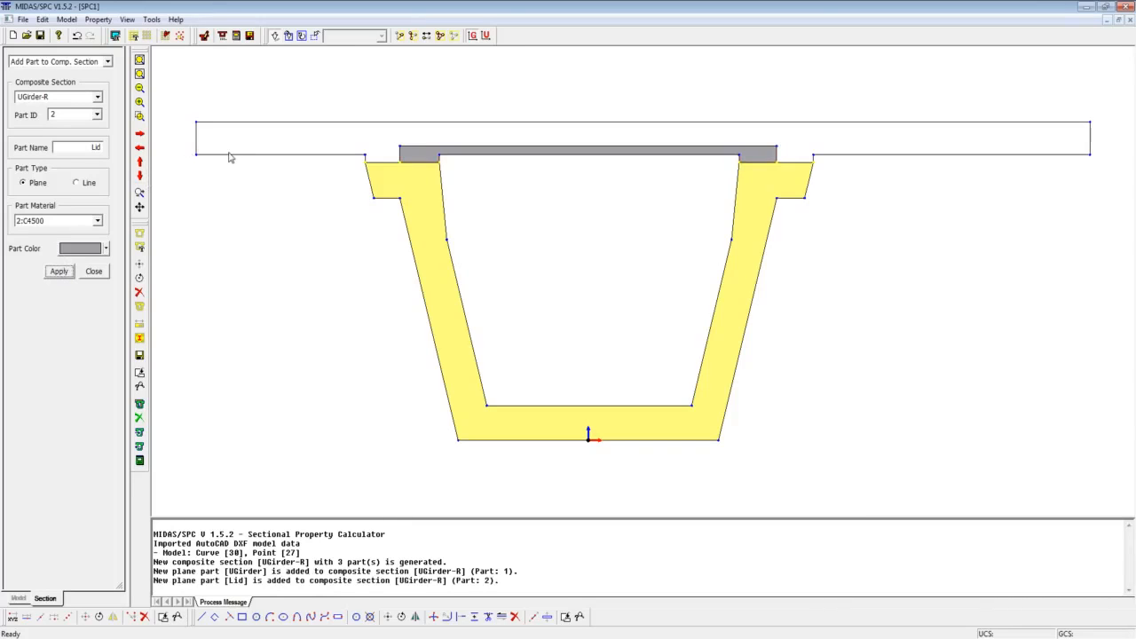
Set up part 3 of UGirder-R with the name Deck and a cyan part color.
click(93, 115)
click(97, 118)
click(87, 147)
drag(90, 148, 112, 151)
text(Deck)
click(107, 250)
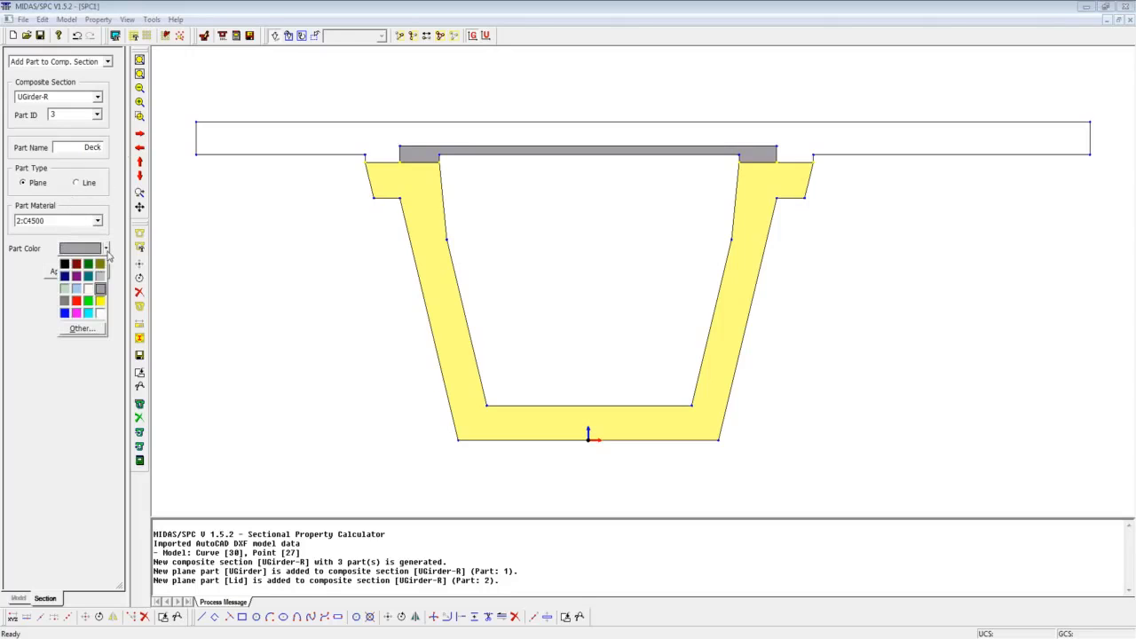
click(88, 313)
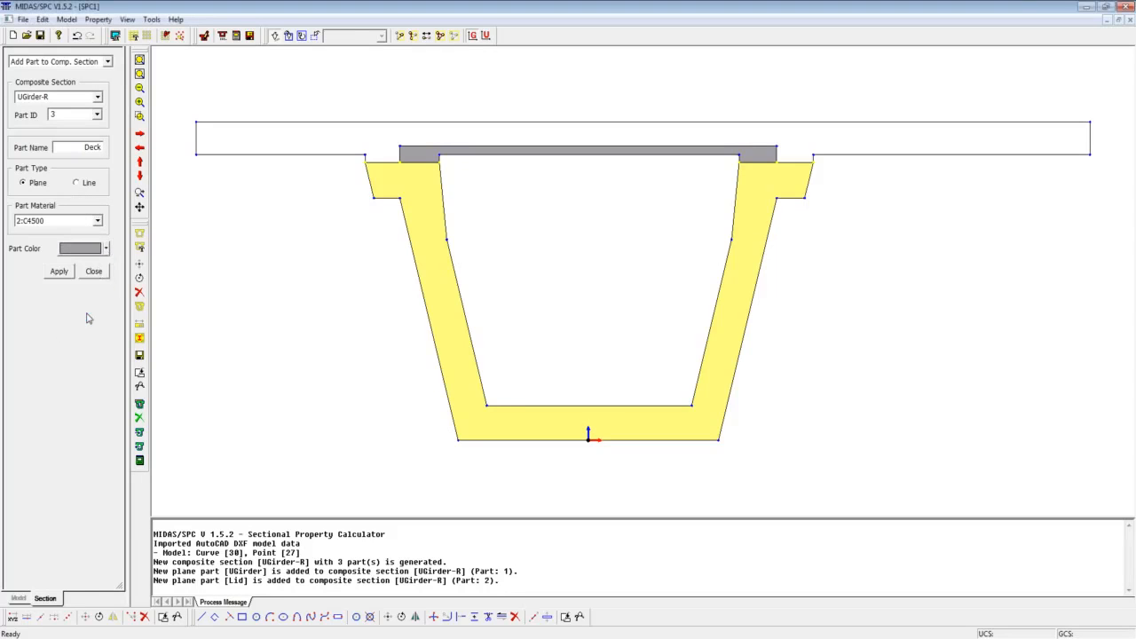
Select only the curves outlining the deck slab, including its haunches and the lid's upper edges, and add them as the Deck part.
click(196, 146)
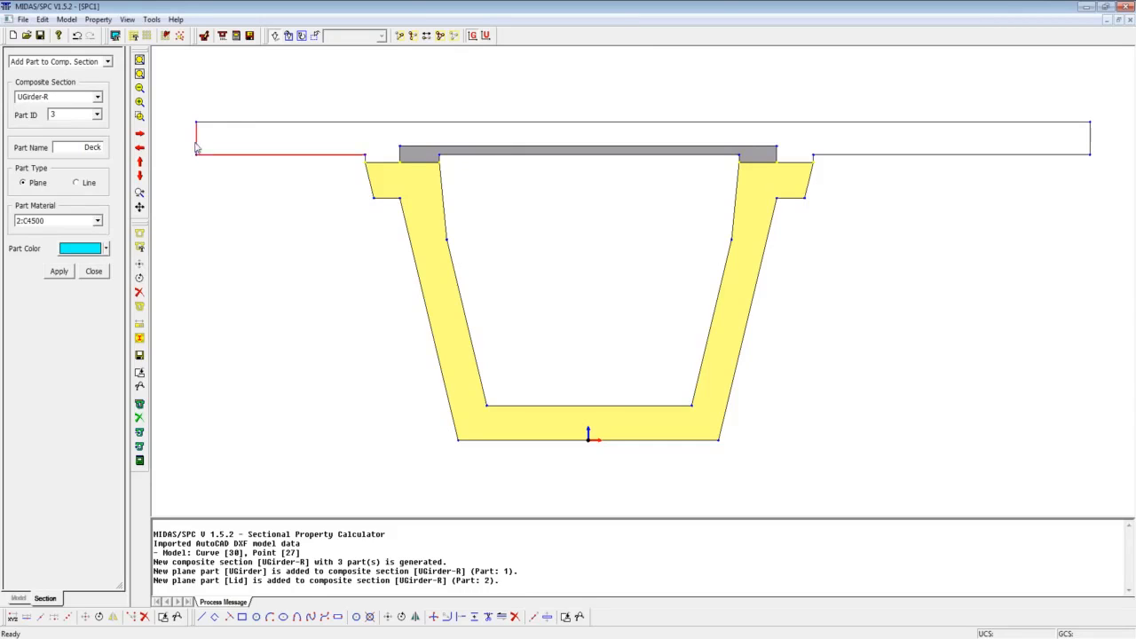
click(368, 167)
click(368, 177)
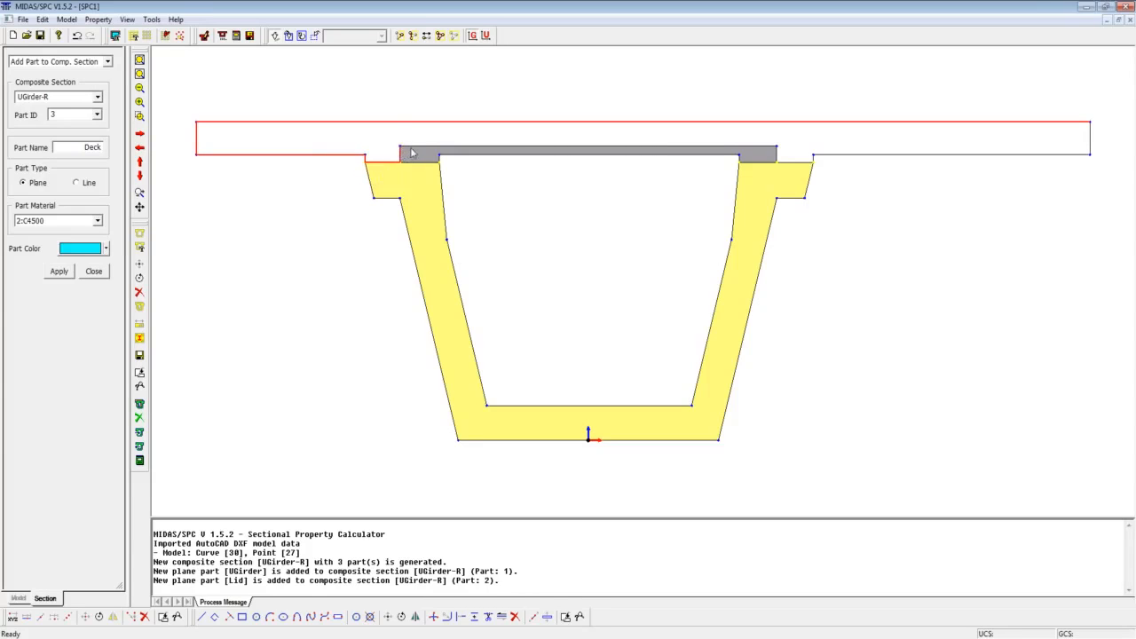
click(444, 158)
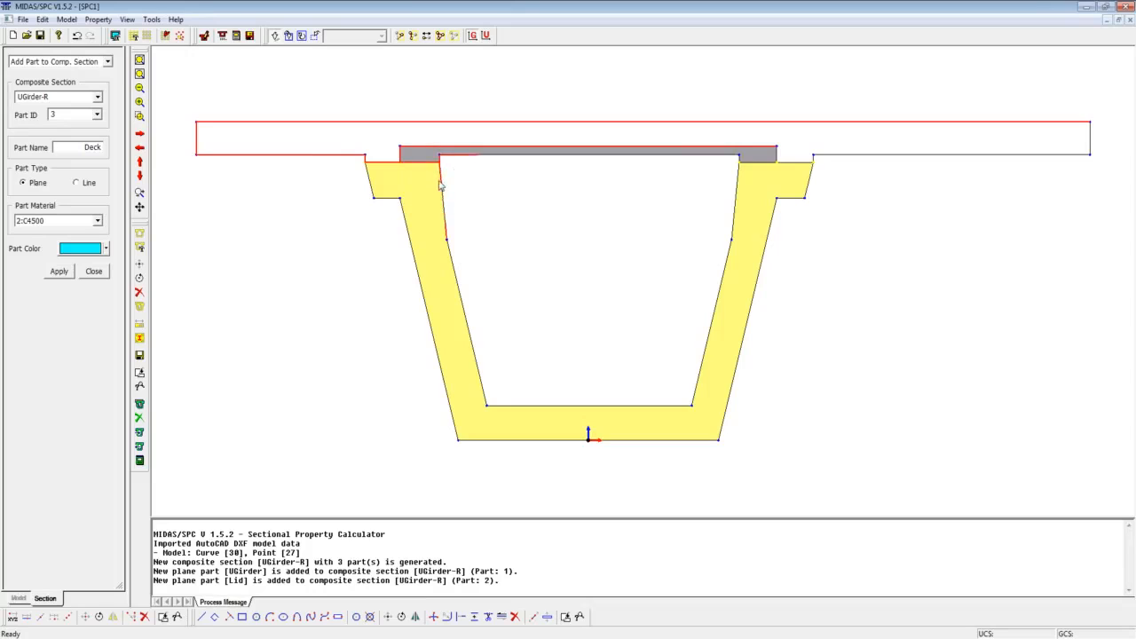
click(736, 177)
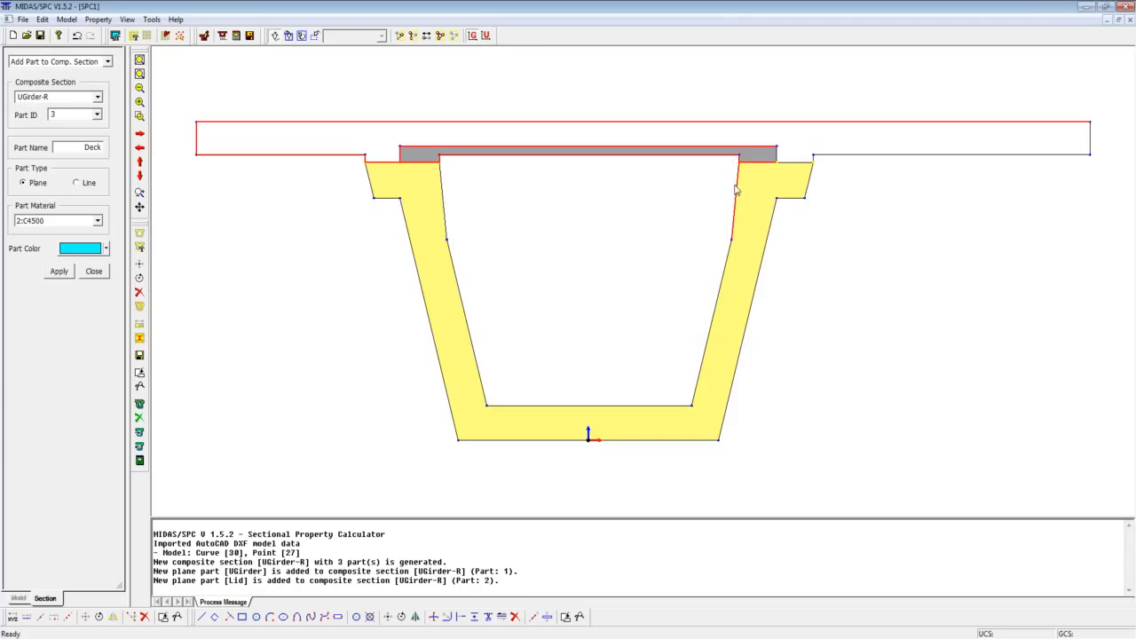
click(814, 160)
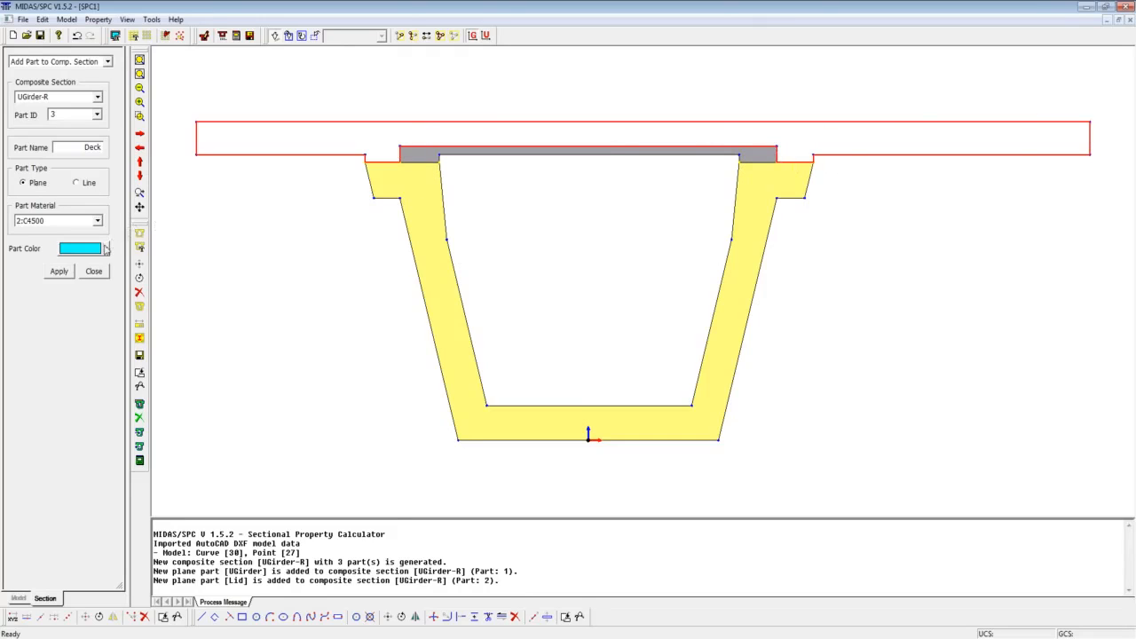
click(60, 272)
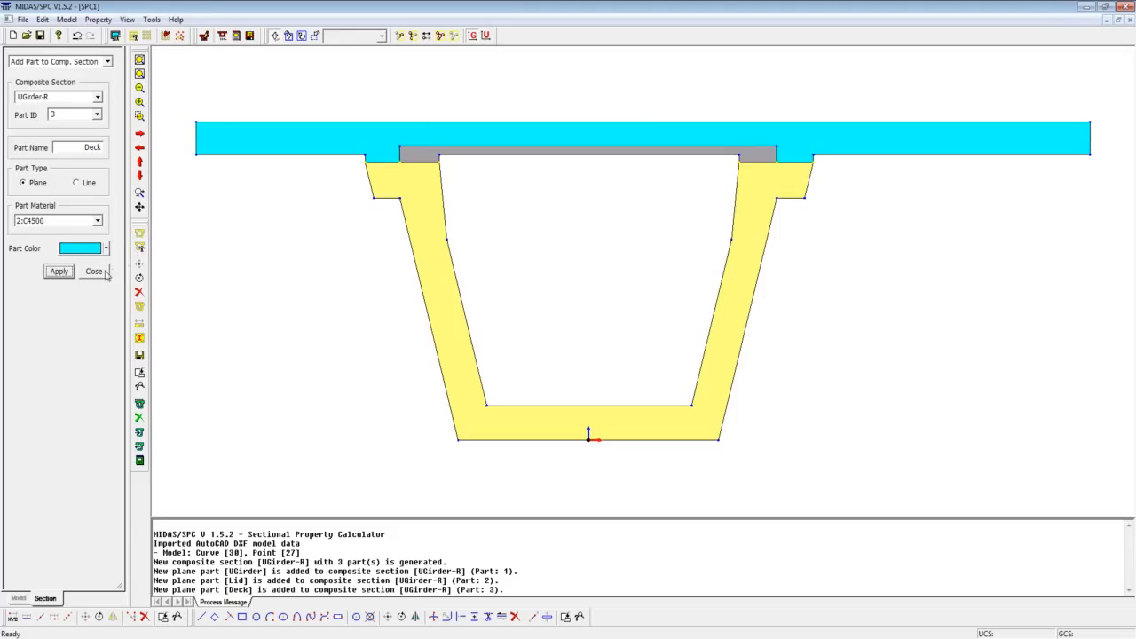
Calculate the composite properties of the whole UGirder-R section with a mesh size of 1.
click(98, 18)
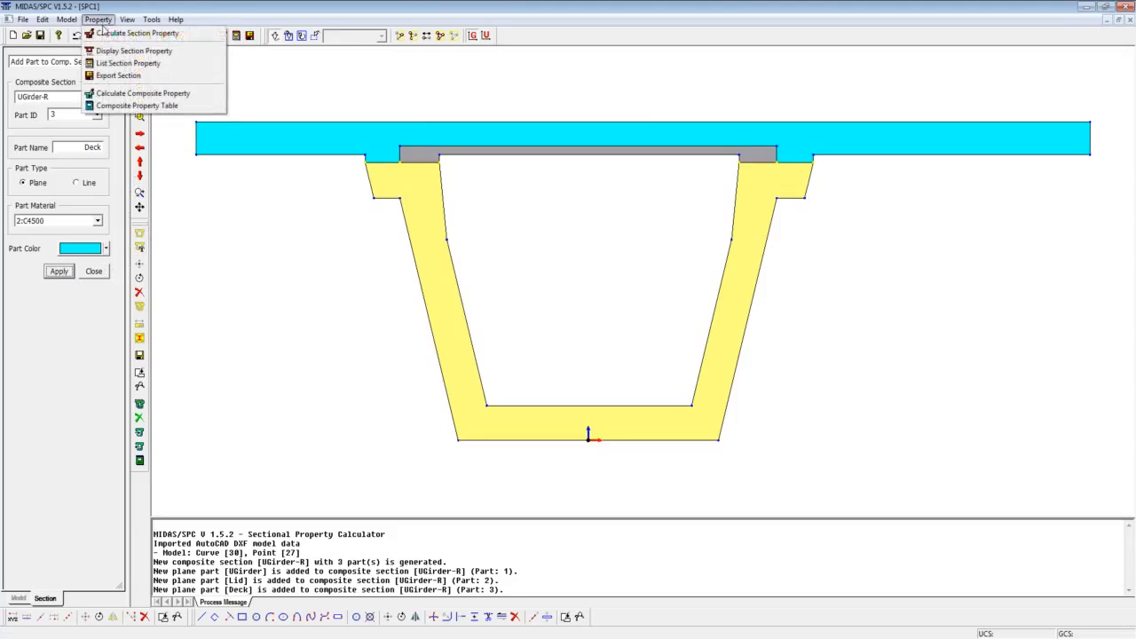
click(108, 94)
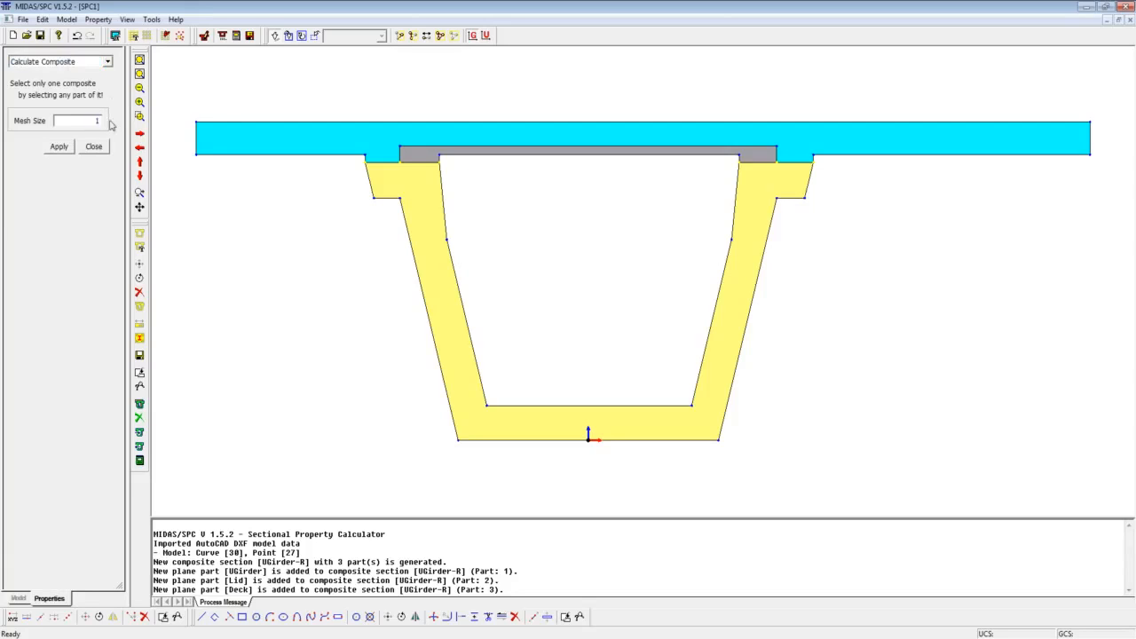
drag(164, 88, 1110, 465)
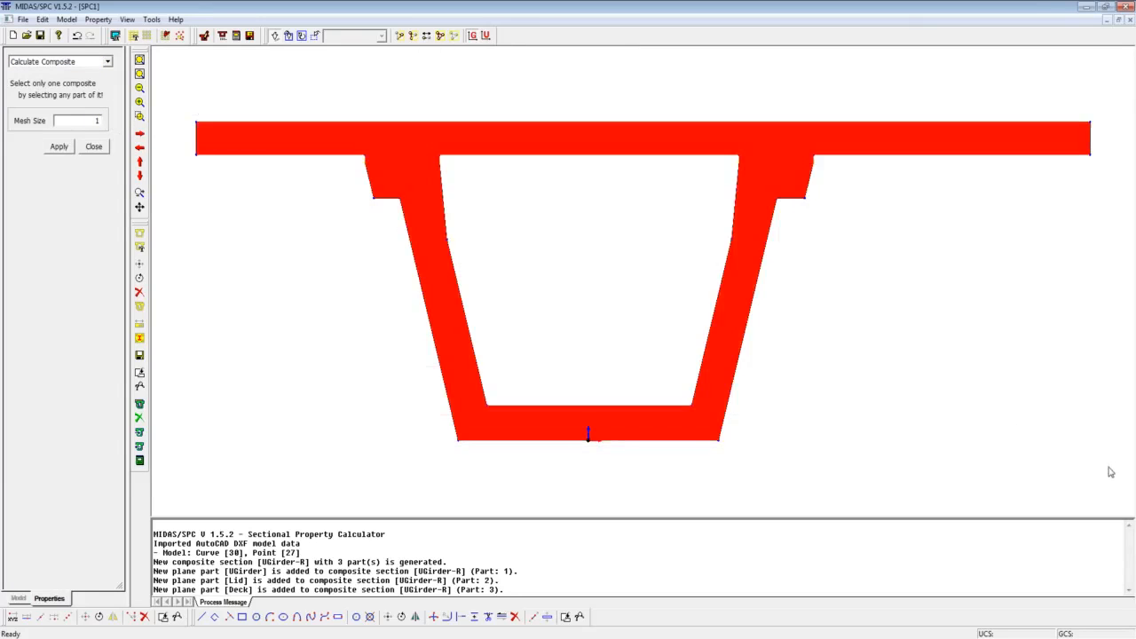
click(62, 147)
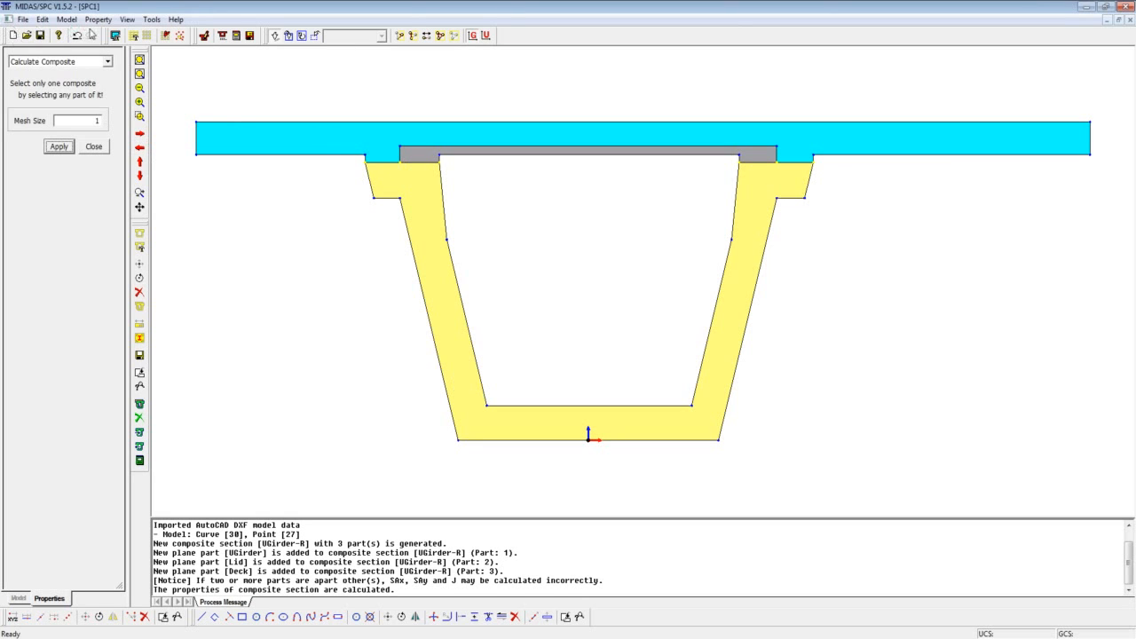
Review UGirder-R's composite property table for the UGirder, Lid and Deck parts and the combinations UGirder + Lid and UGirder + Lid + Deck.
click(96, 21)
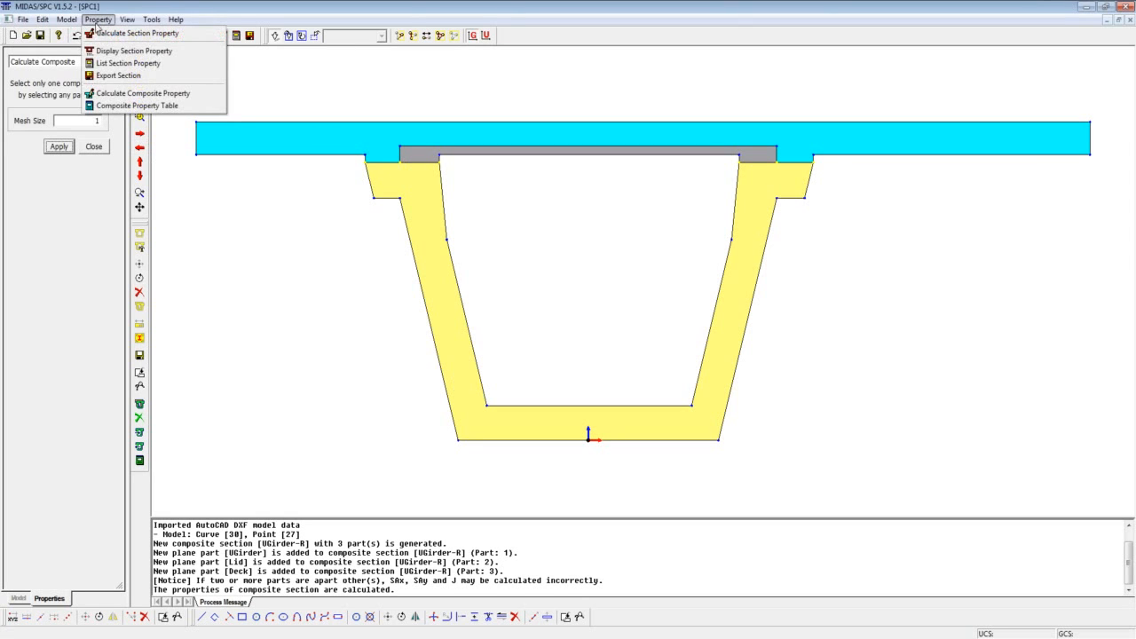
click(264, 367)
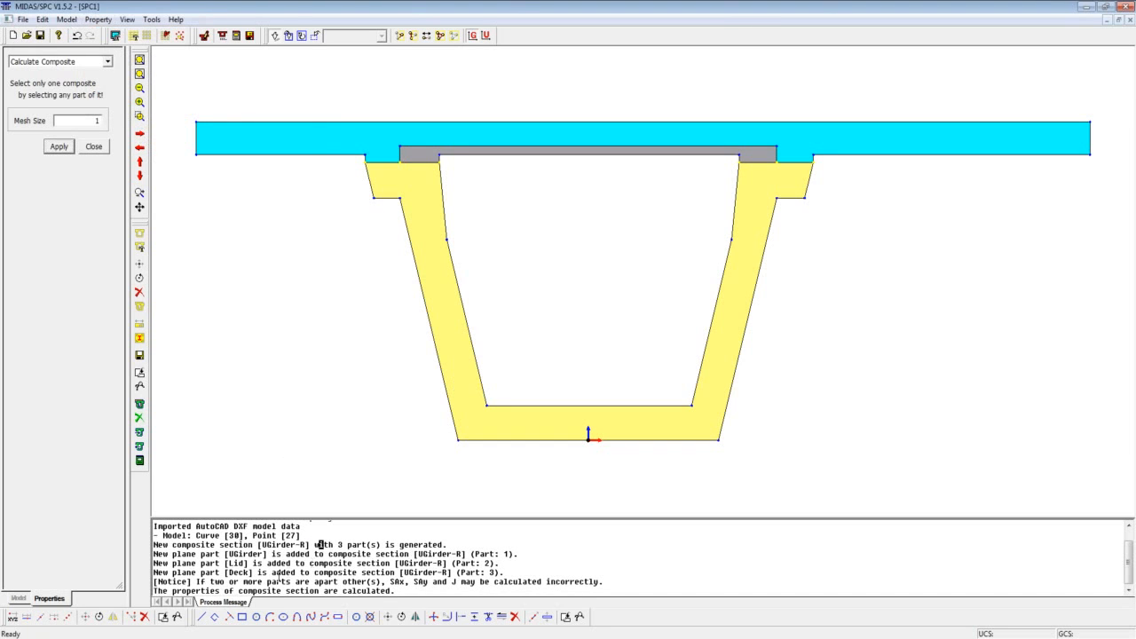
click(96, 21)
click(103, 108)
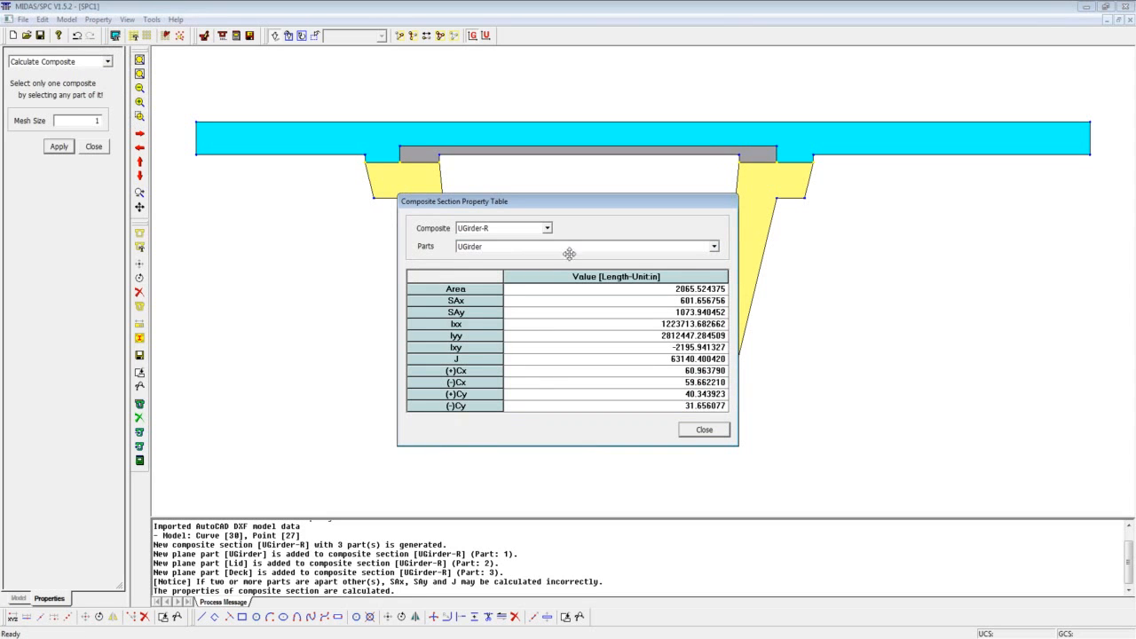
click(714, 247)
click(689, 266)
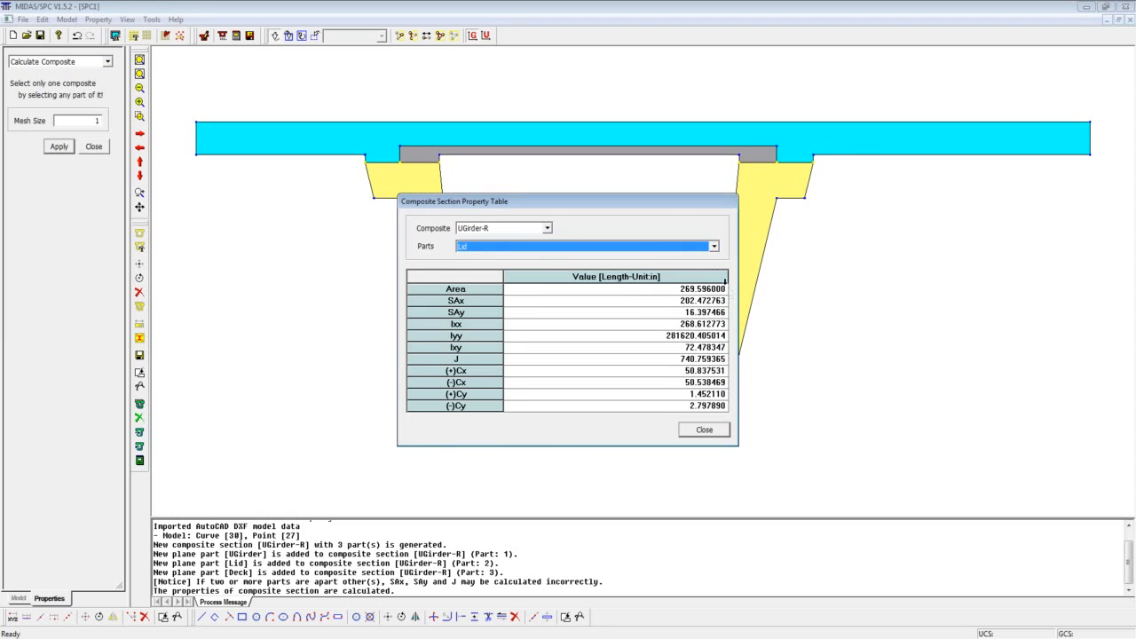
click(713, 247)
click(698, 278)
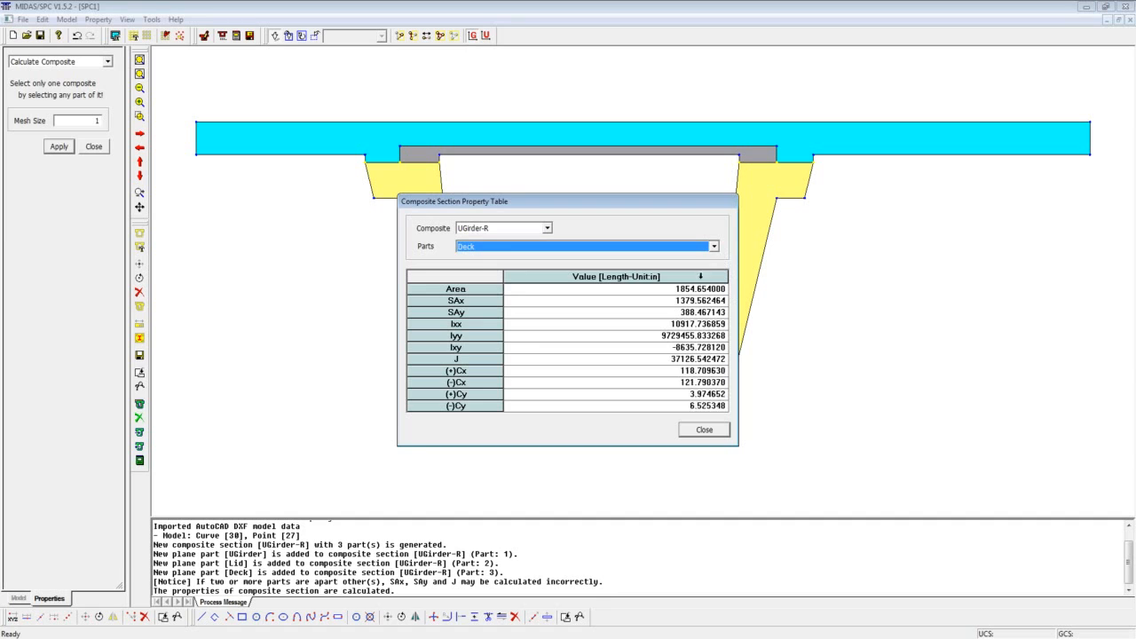
click(713, 246)
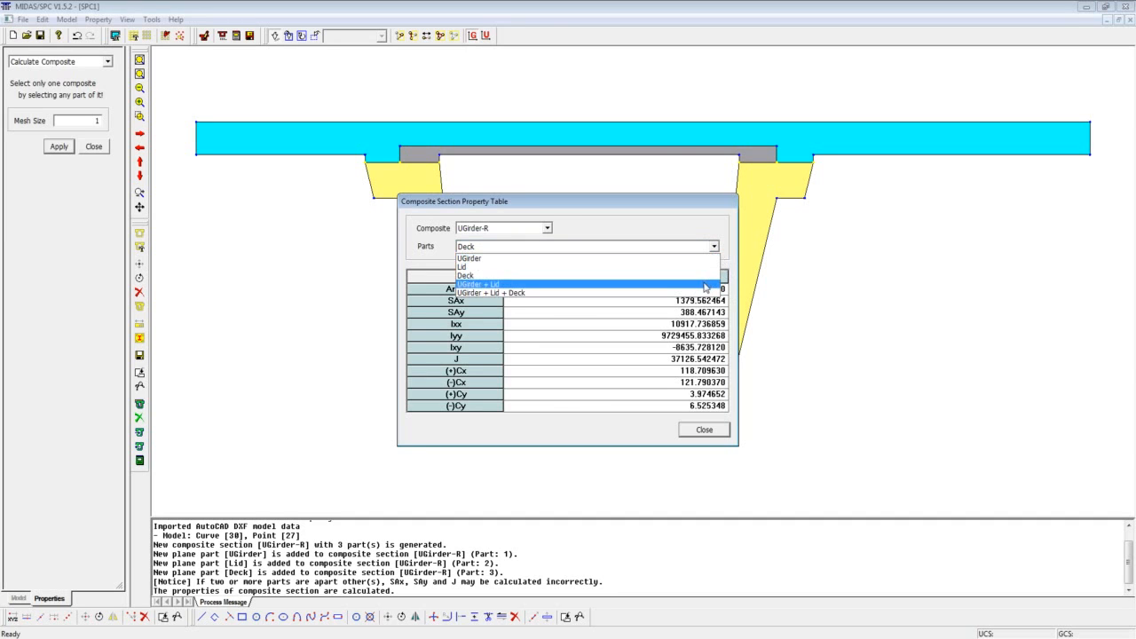
click(705, 285)
click(715, 249)
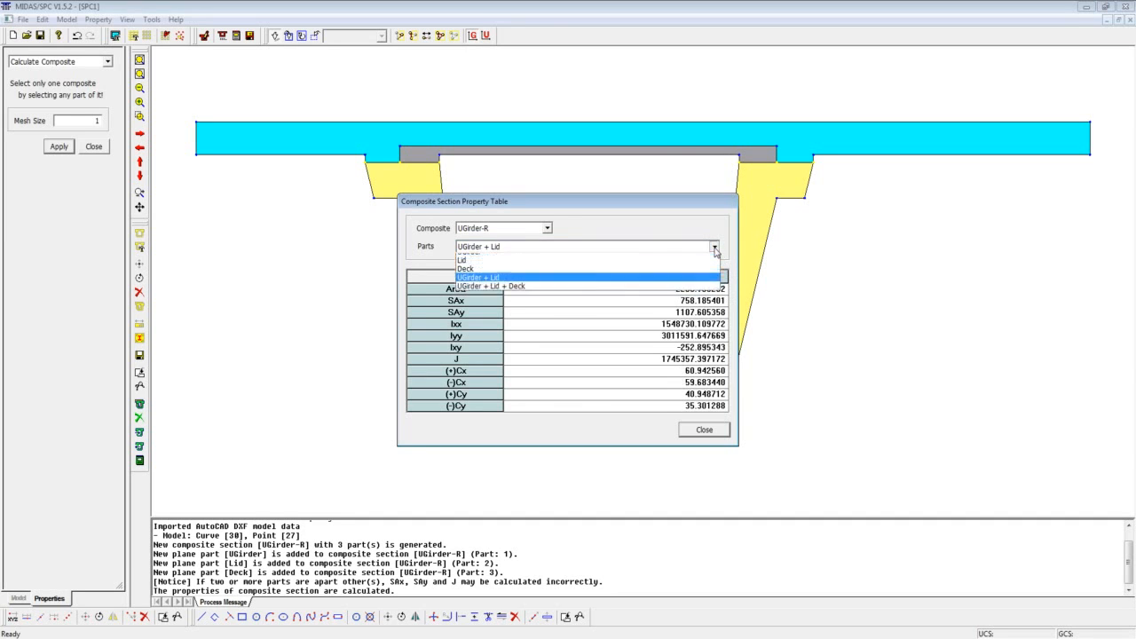
click(702, 296)
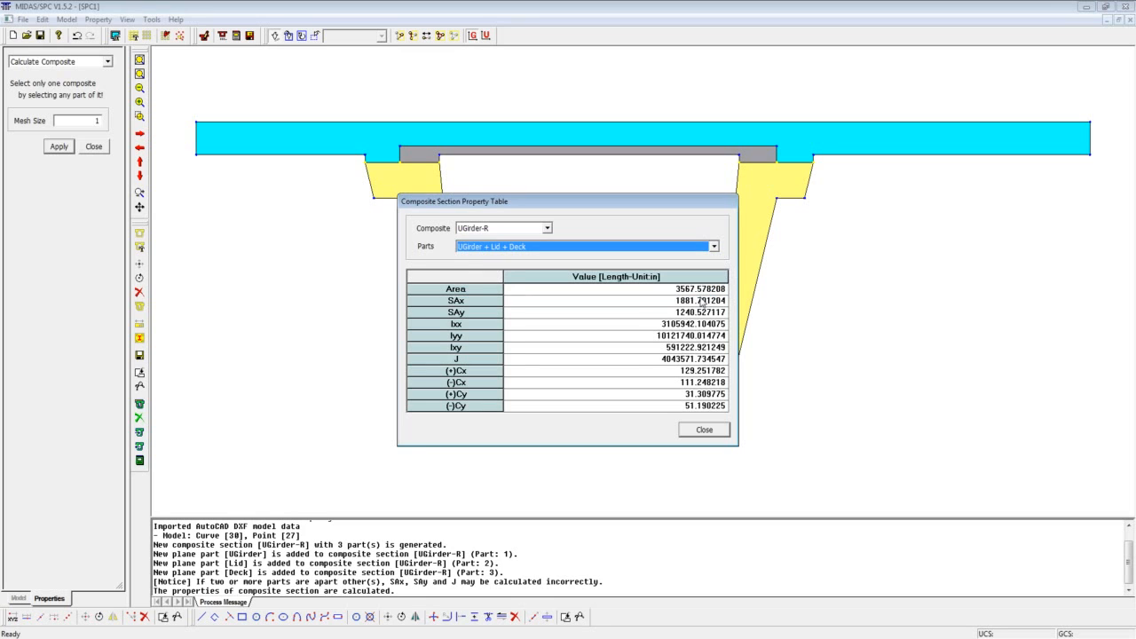
click(703, 429)
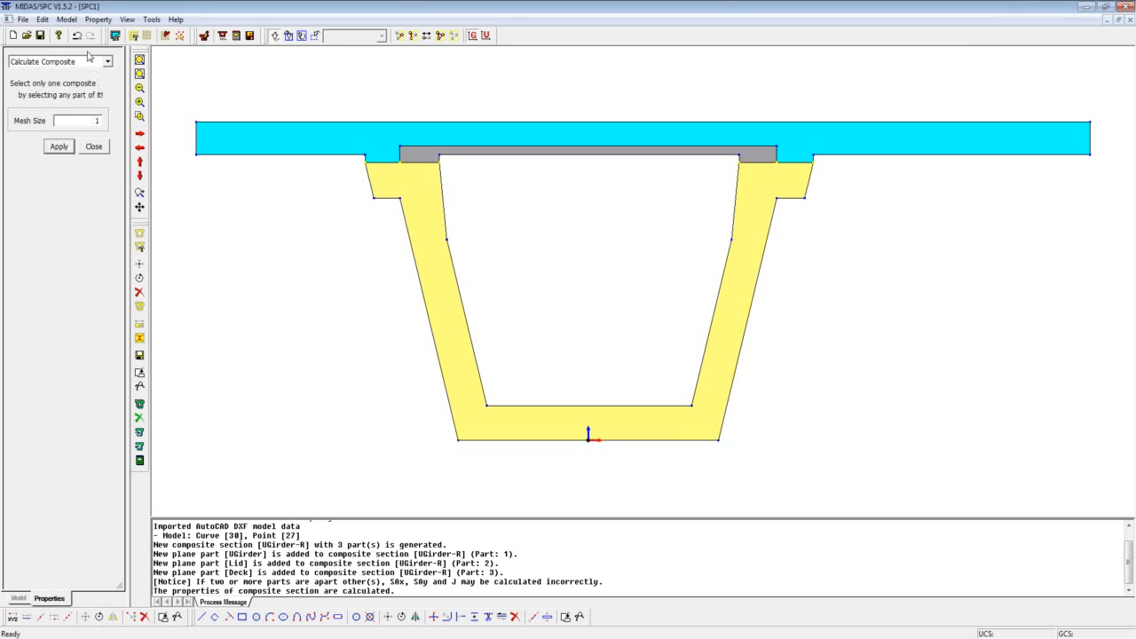
Export the whole composite section to the MIDAS section file UGirder-R1 in the PT u folder.
click(97, 19)
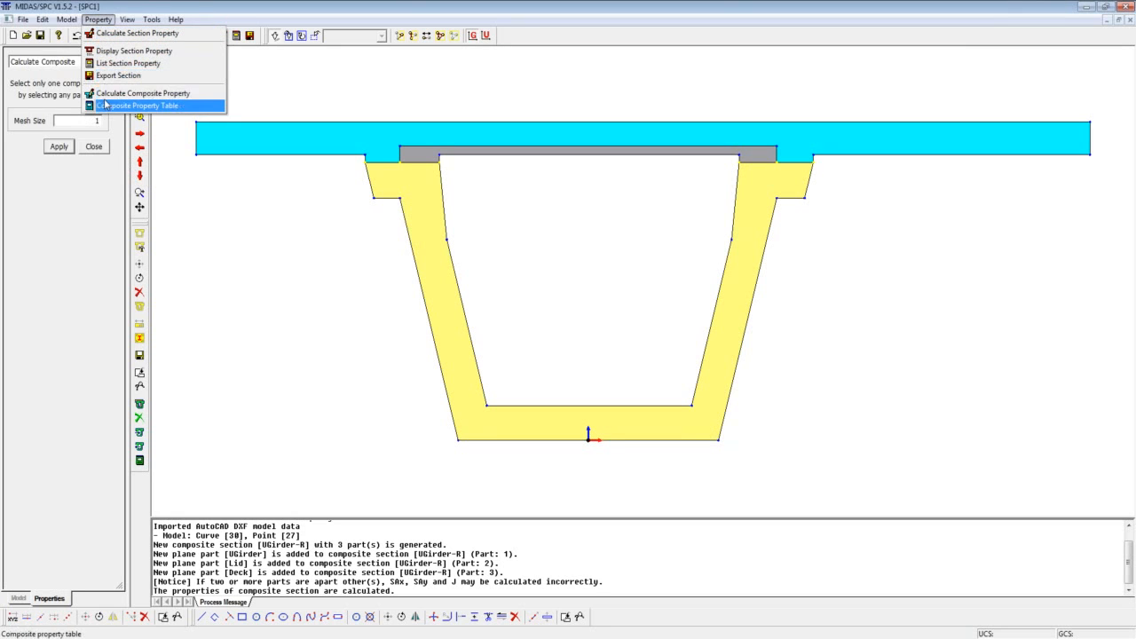
mouse_move(66, 19)
mouse_move(76, 81)
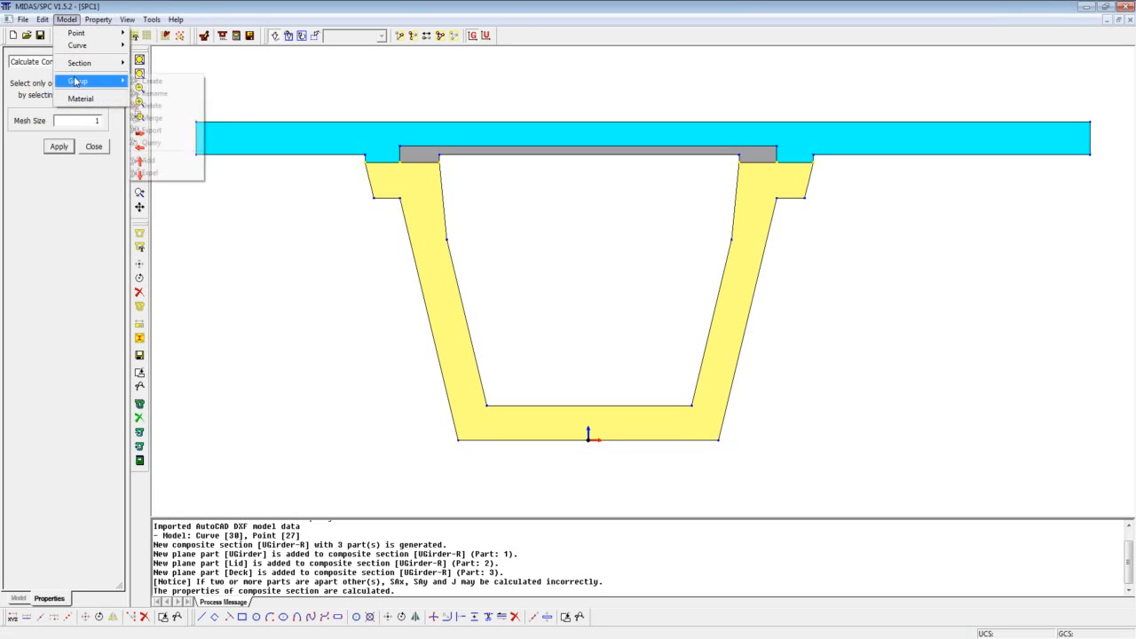
mouse_move(93, 63)
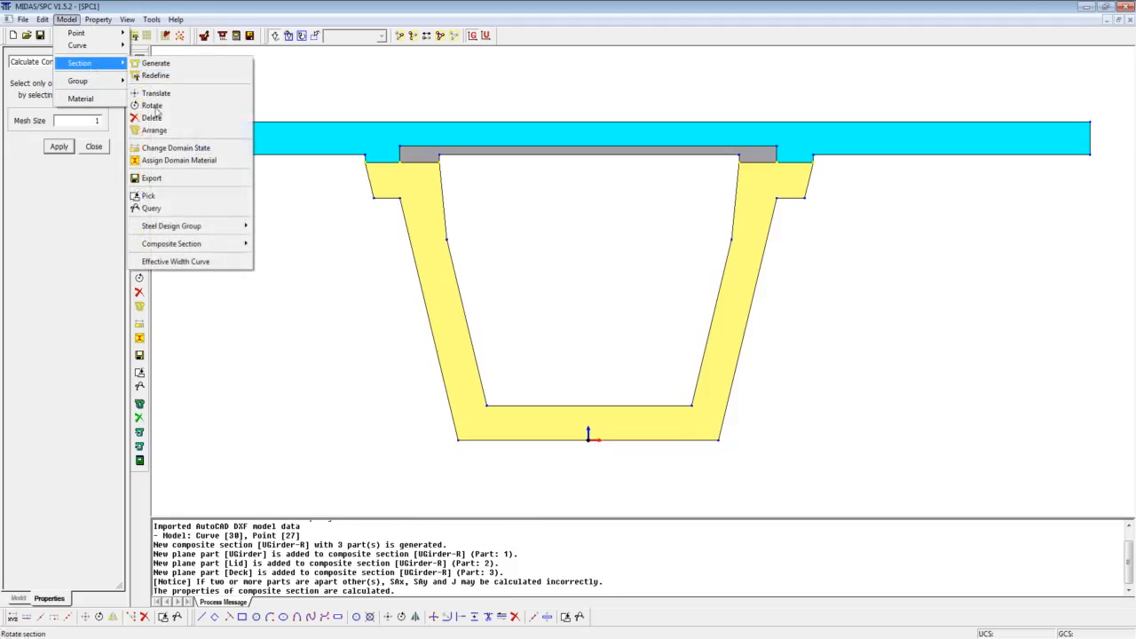
mouse_move(182, 246)
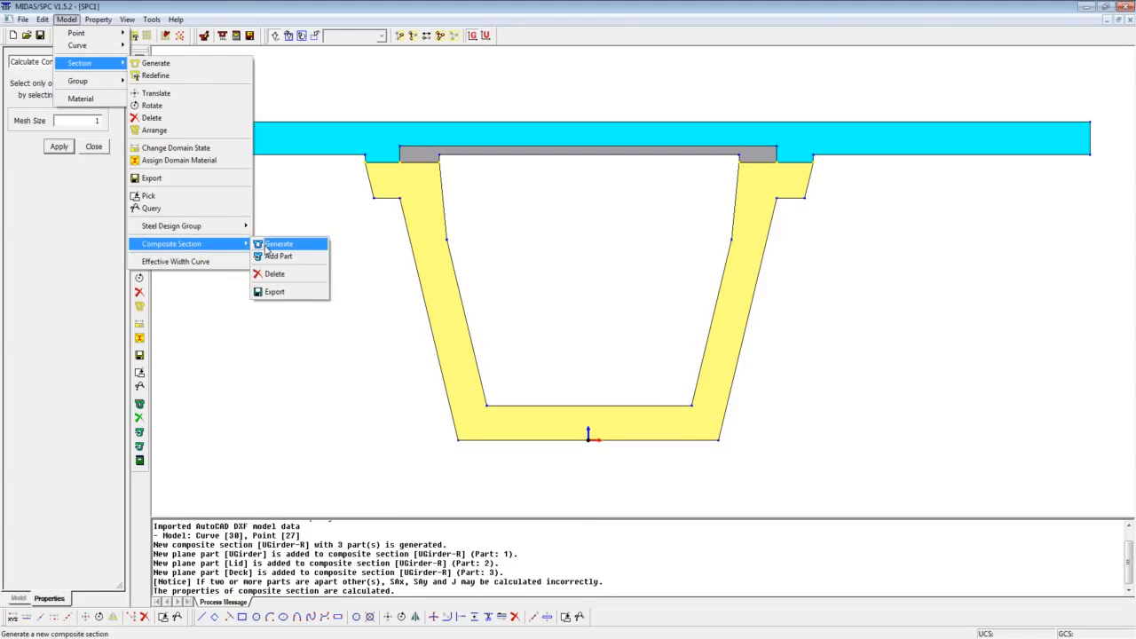
click(276, 293)
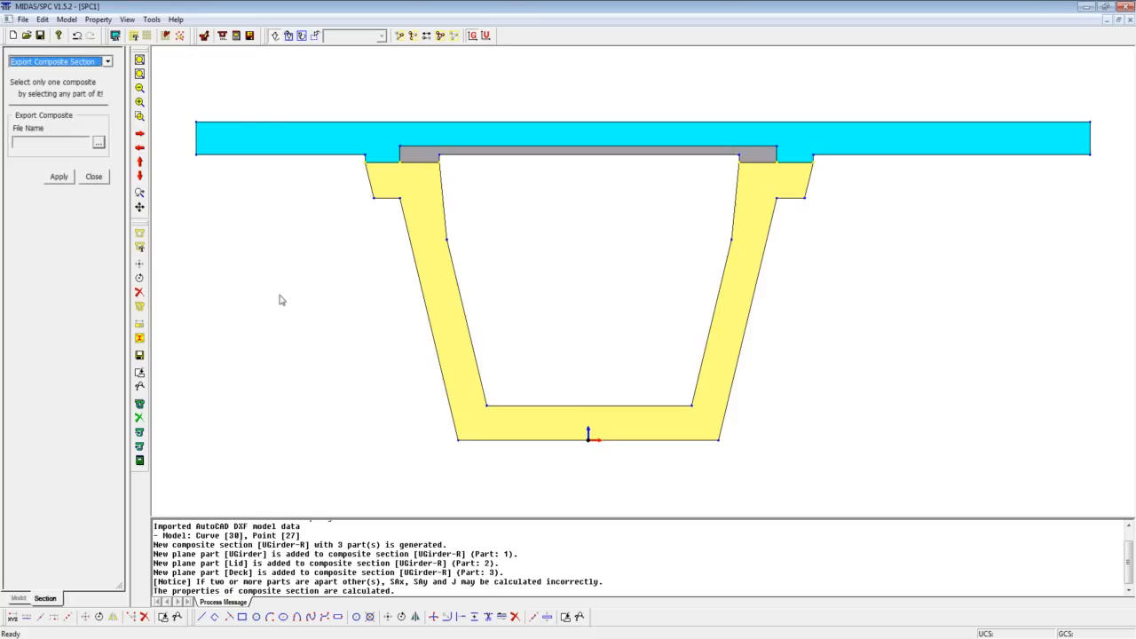
click(98, 143)
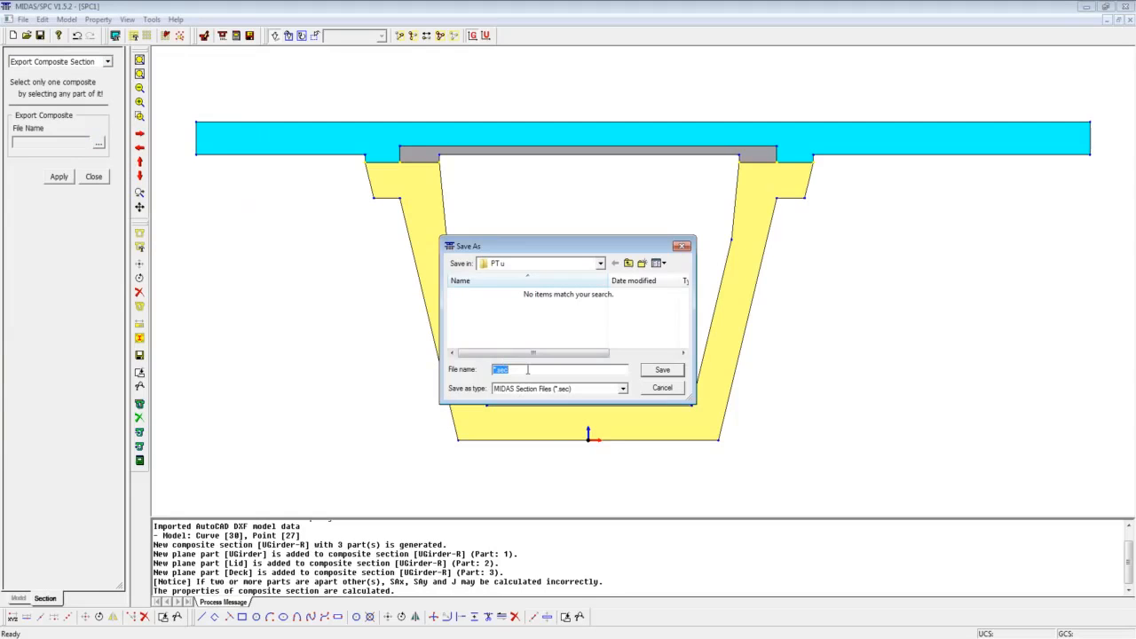
text(U)
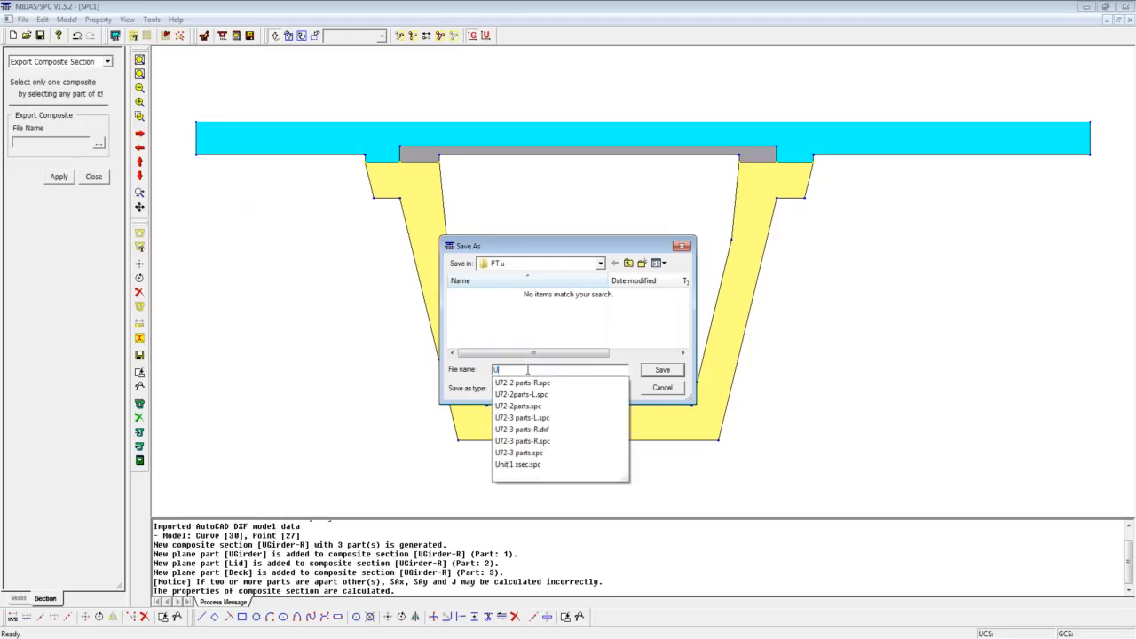
text(Girder-R1)
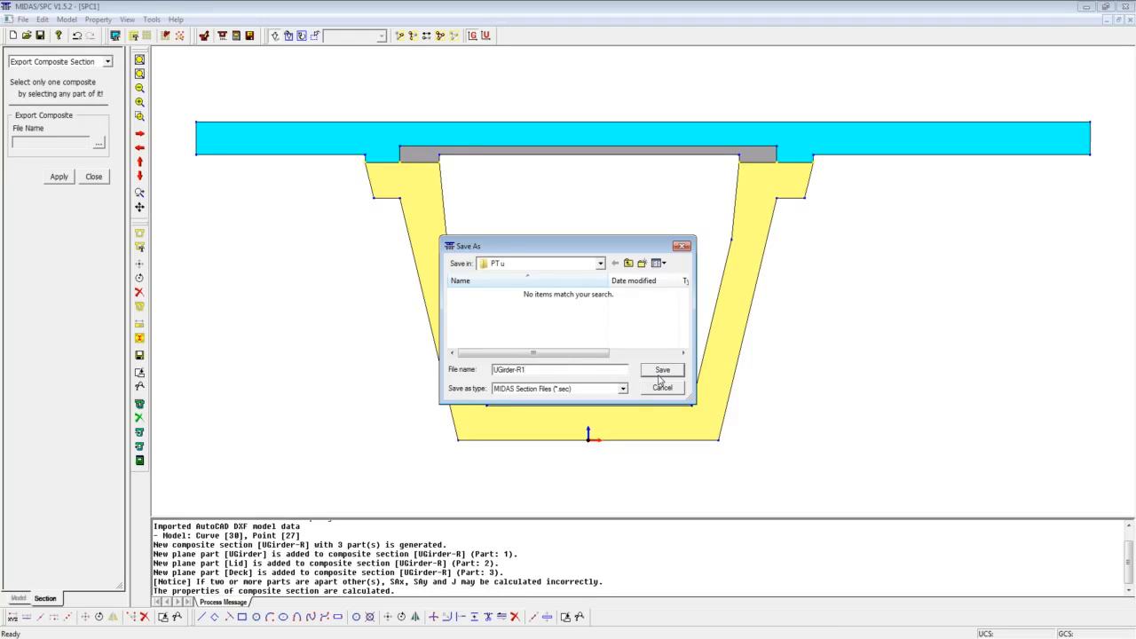
click(661, 371)
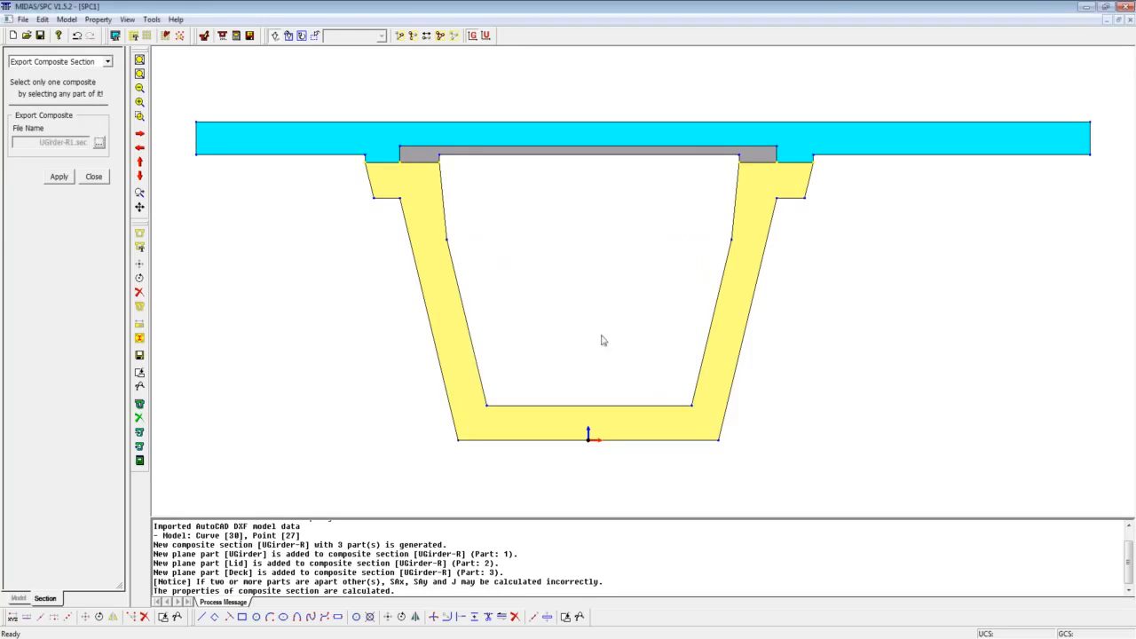
drag(175, 90, 1096, 503)
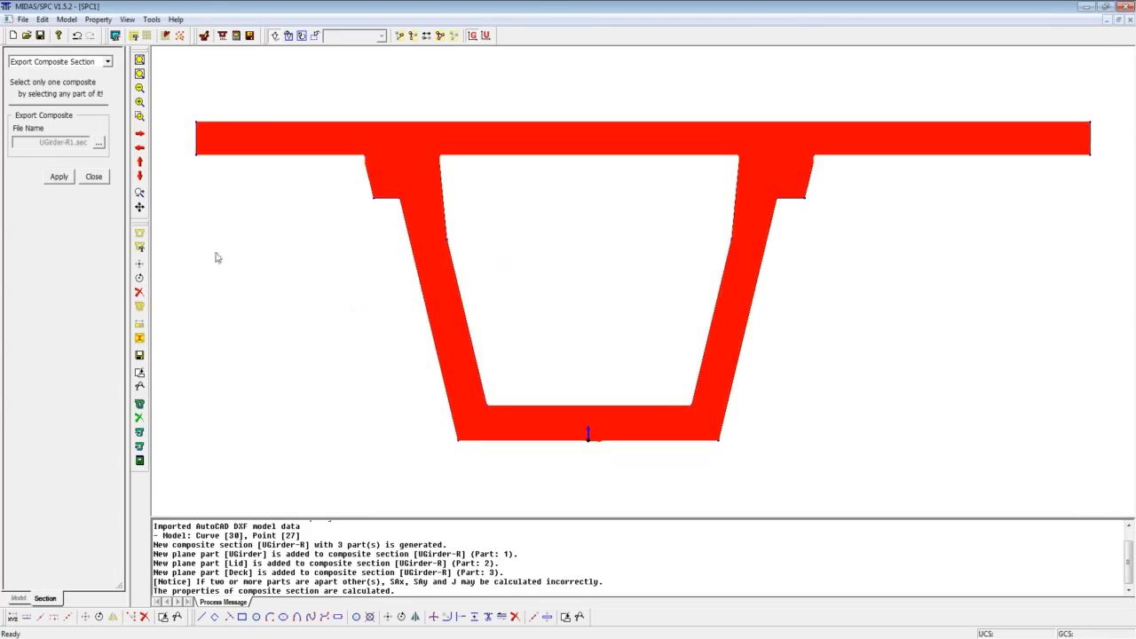
click(60, 178)
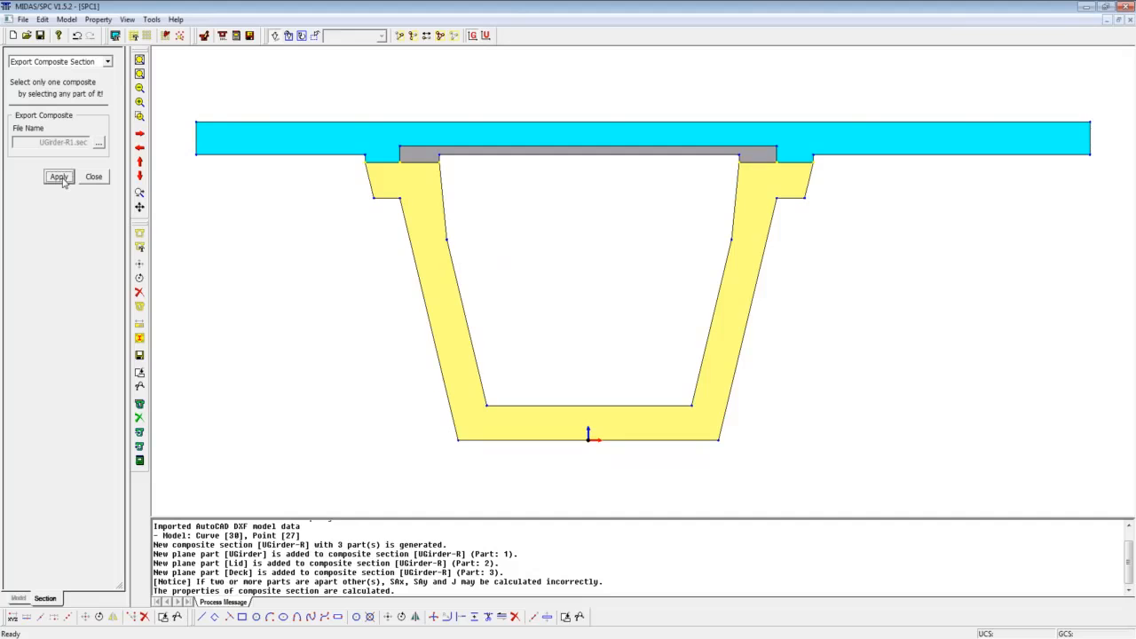
Switch to midas Civil with the curved bridge model and start a new composite section of type Composite-General.
click(1086, 6)
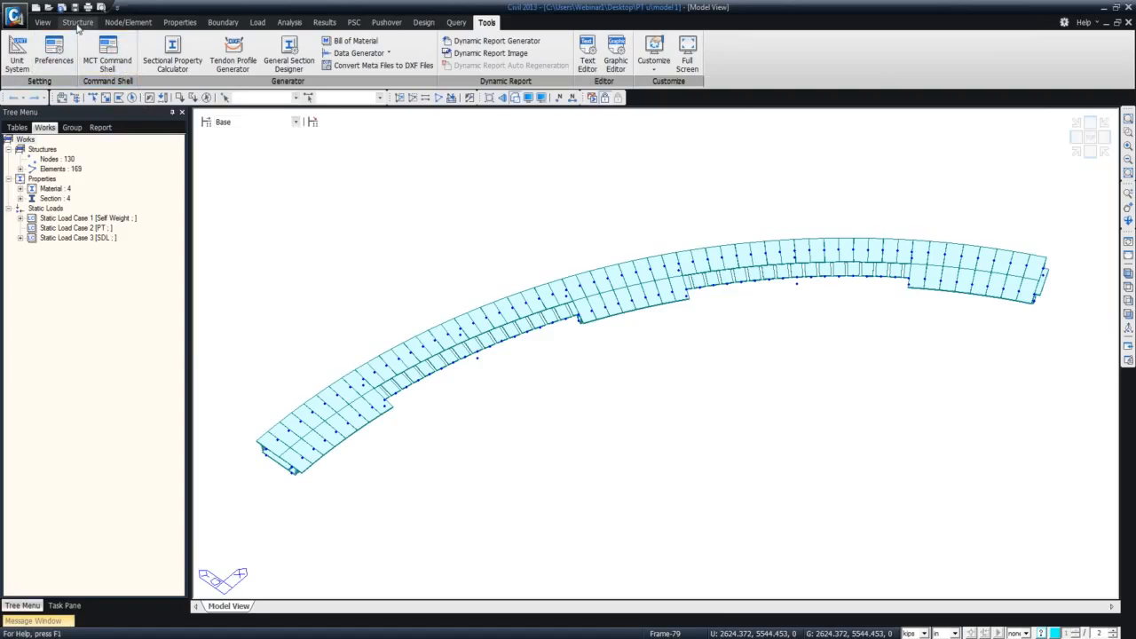
click(180, 22)
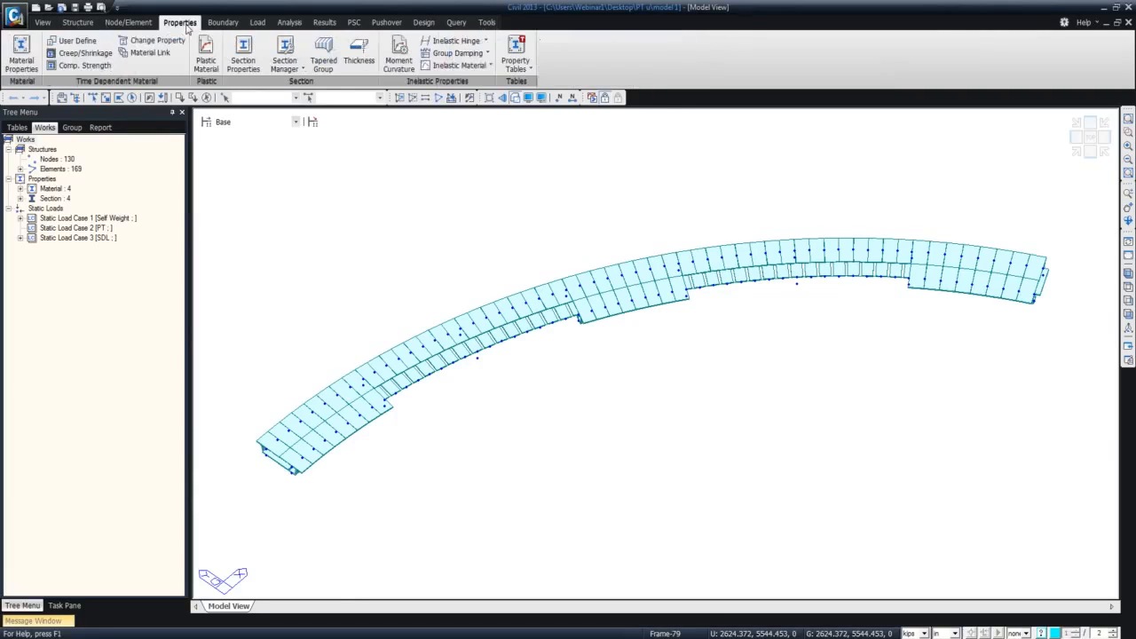
click(243, 51)
click(246, 48)
drag(180, 228, 483, 22)
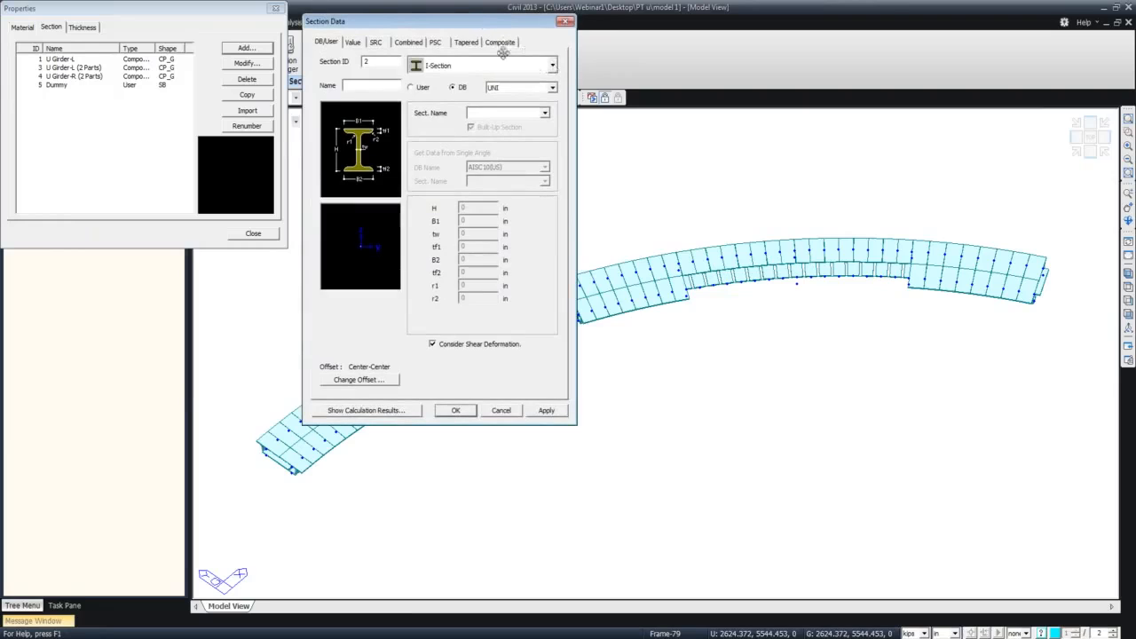
click(488, 44)
click(551, 88)
click(536, 144)
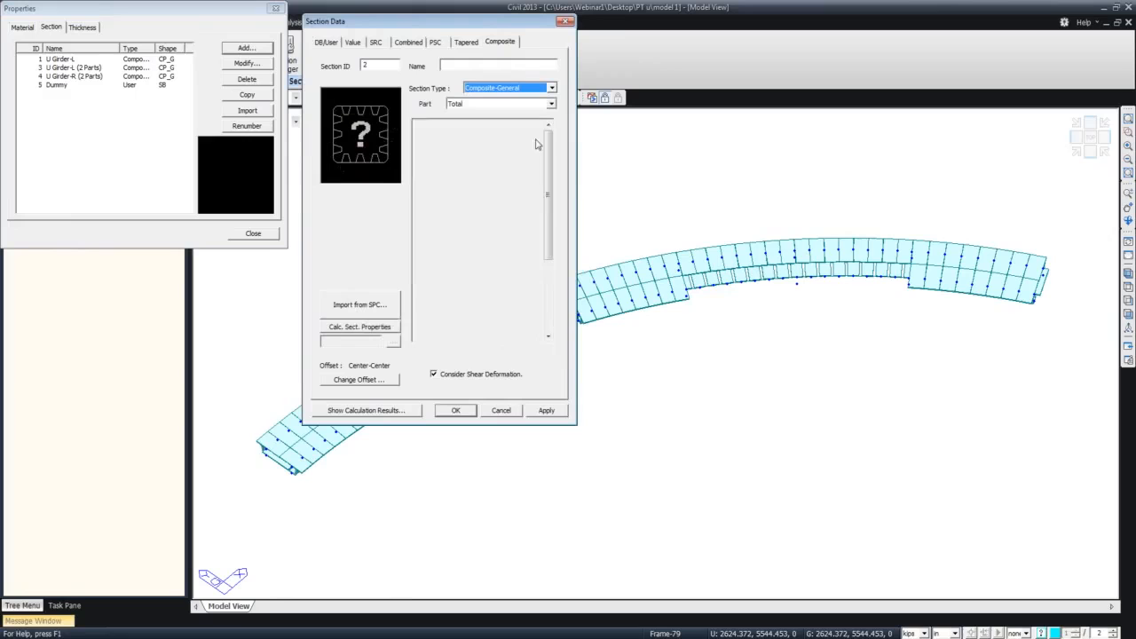
Import UGirder-R1.sec as the section's geometry and properties, keeping Part 1 as the before-composite section.
click(362, 306)
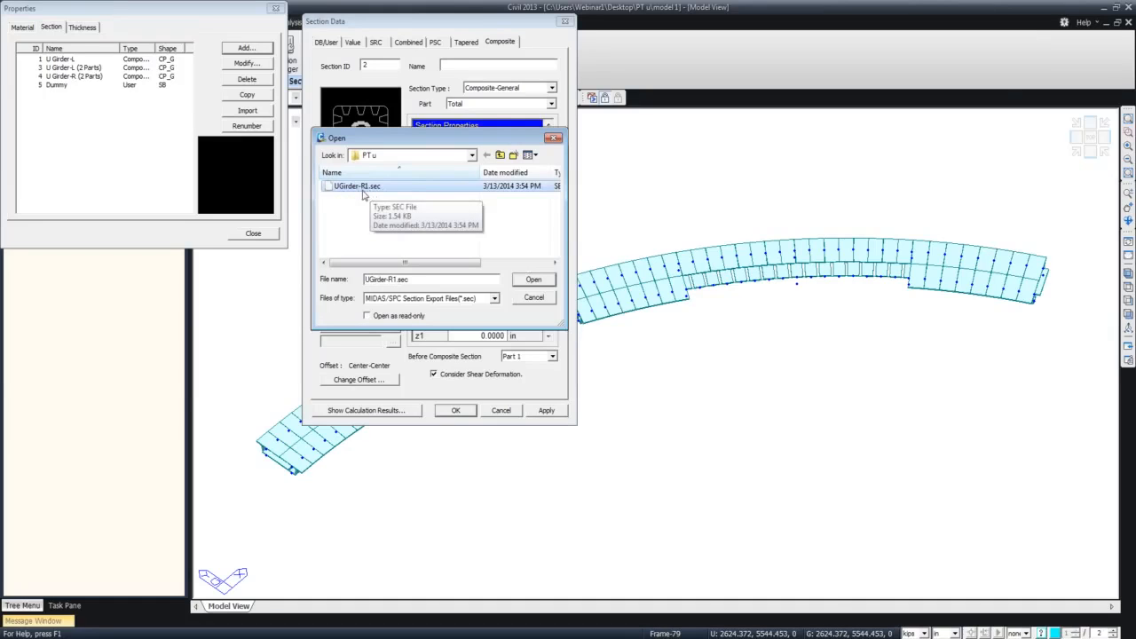
click(534, 281)
click(417, 306)
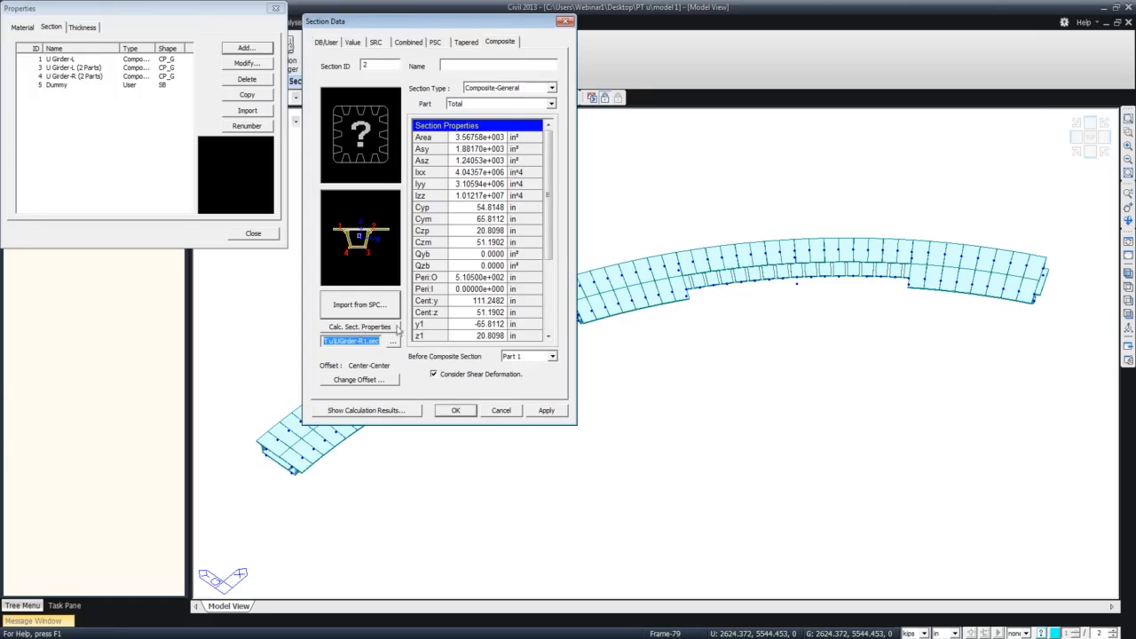
drag(551, 237, 549, 281)
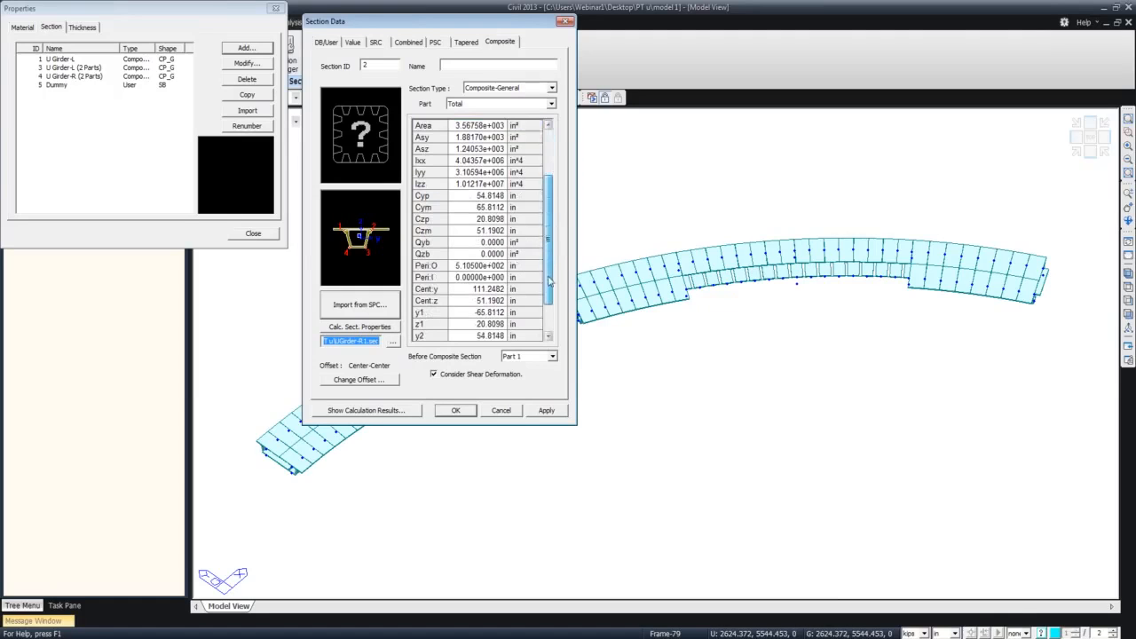
click(552, 356)
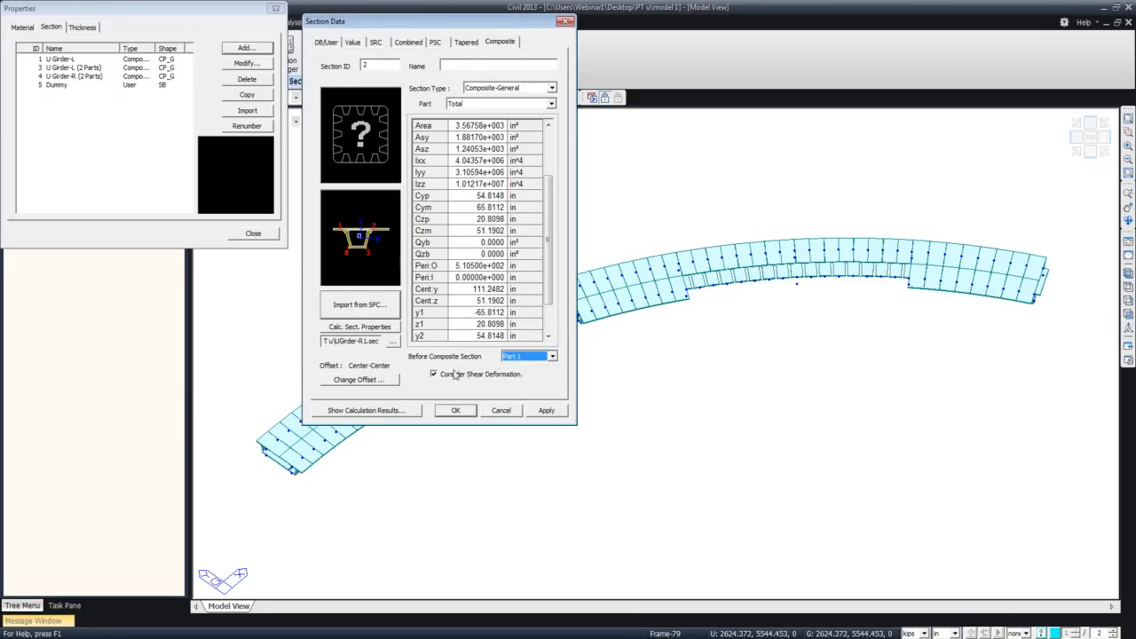
Set the section offset to Right-Bottom with user offsets of 135 in horizontally and 72 in vertically, and preview the offset point.
click(393, 380)
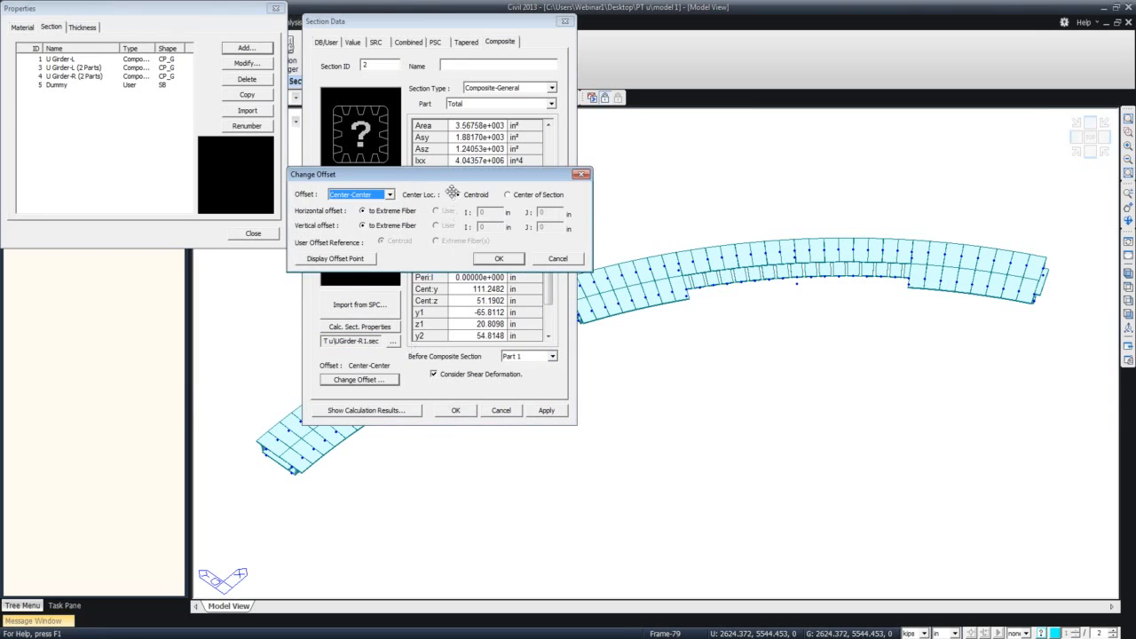
drag(444, 161, 600, 162)
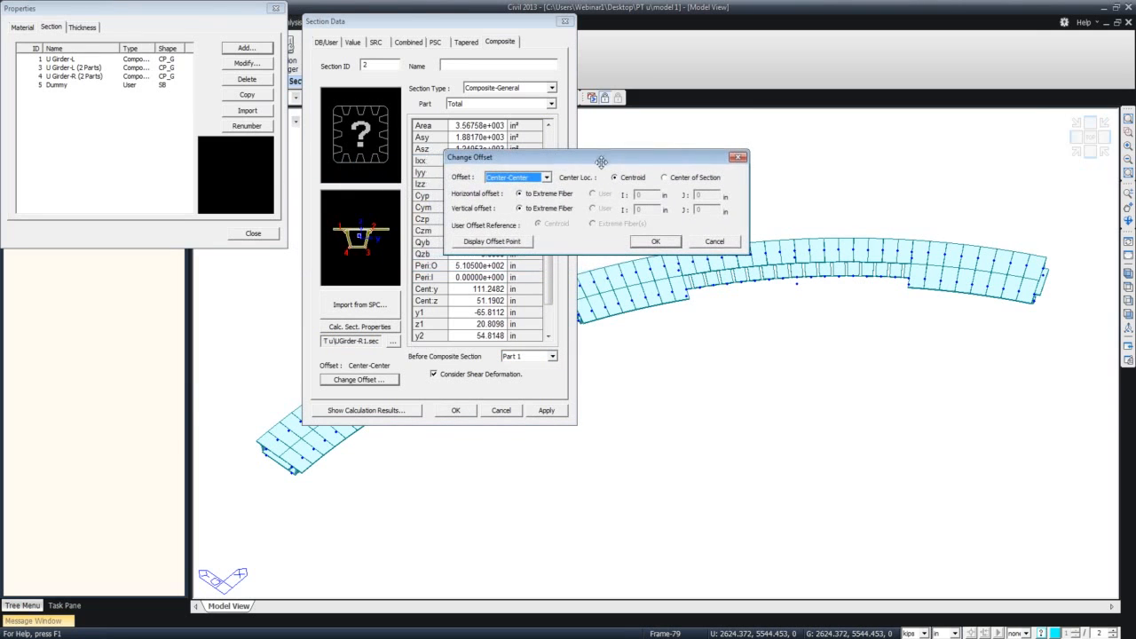
click(547, 177)
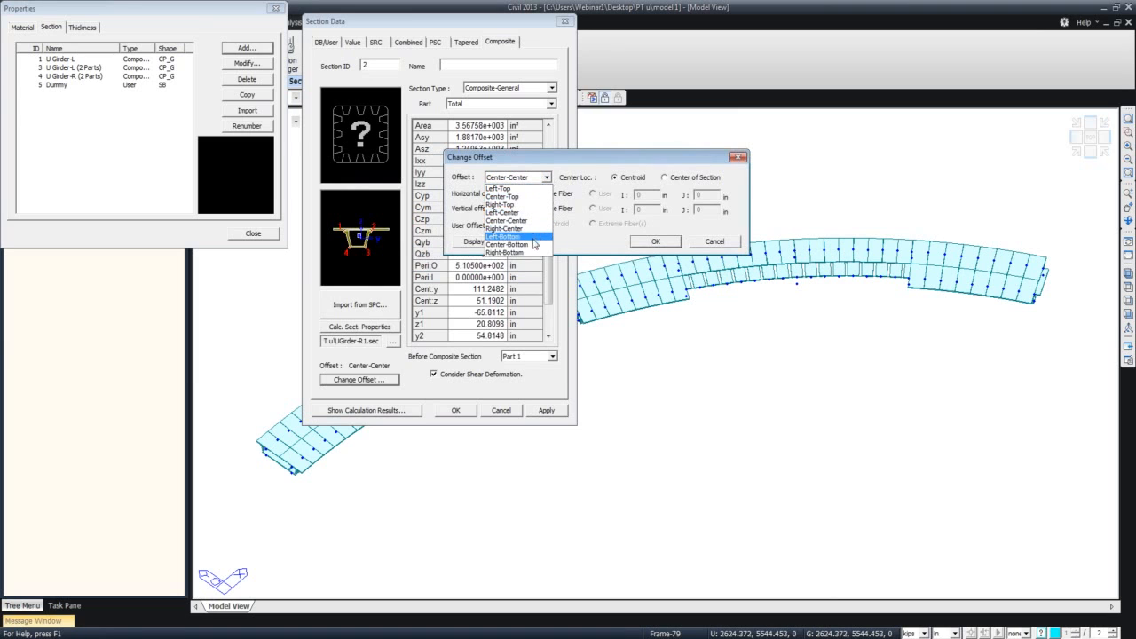
click(532, 252)
click(593, 207)
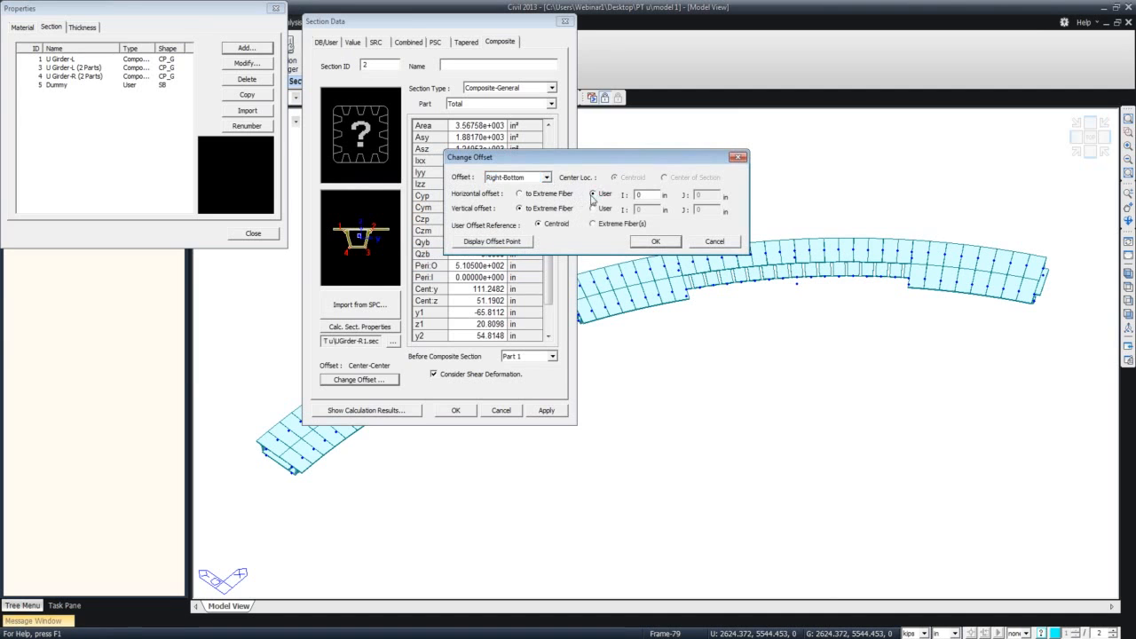
click(602, 194)
double_click(641, 208)
click(524, 247)
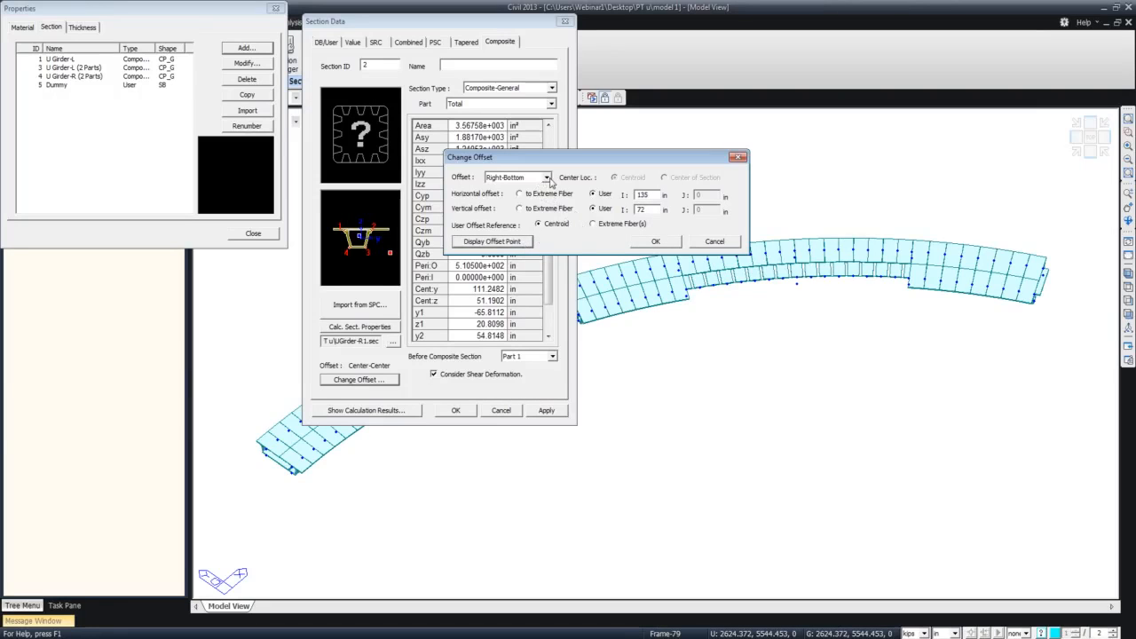
Reference the user offsets to the extreme fibers, preview the offset point again and accept the offset.
click(592, 224)
click(526, 242)
click(676, 246)
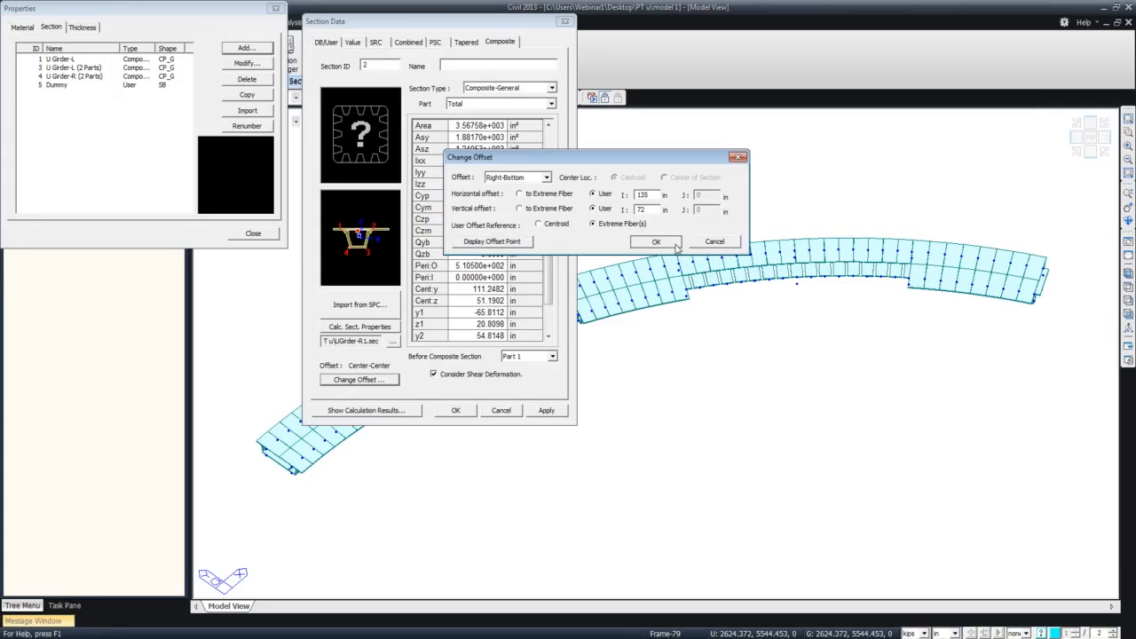
click(677, 246)
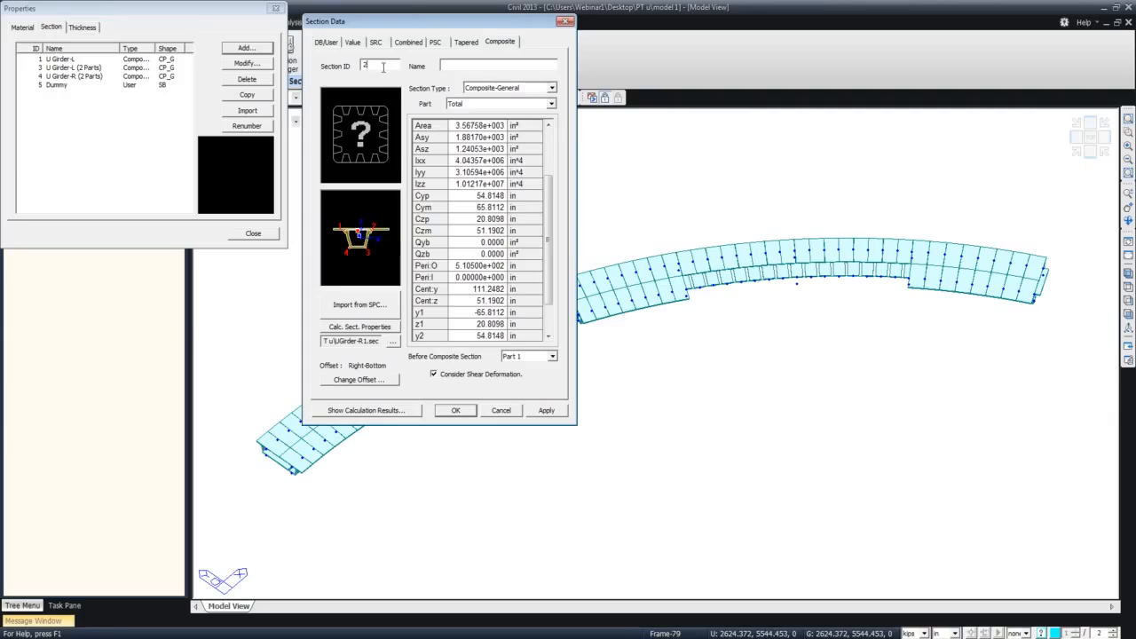
Give the composite section the ID 100 and the name UGirder-r, accept it and close the section properties.
key(BackSpace)
text(10)
text(UGirder-r)
click(455, 410)
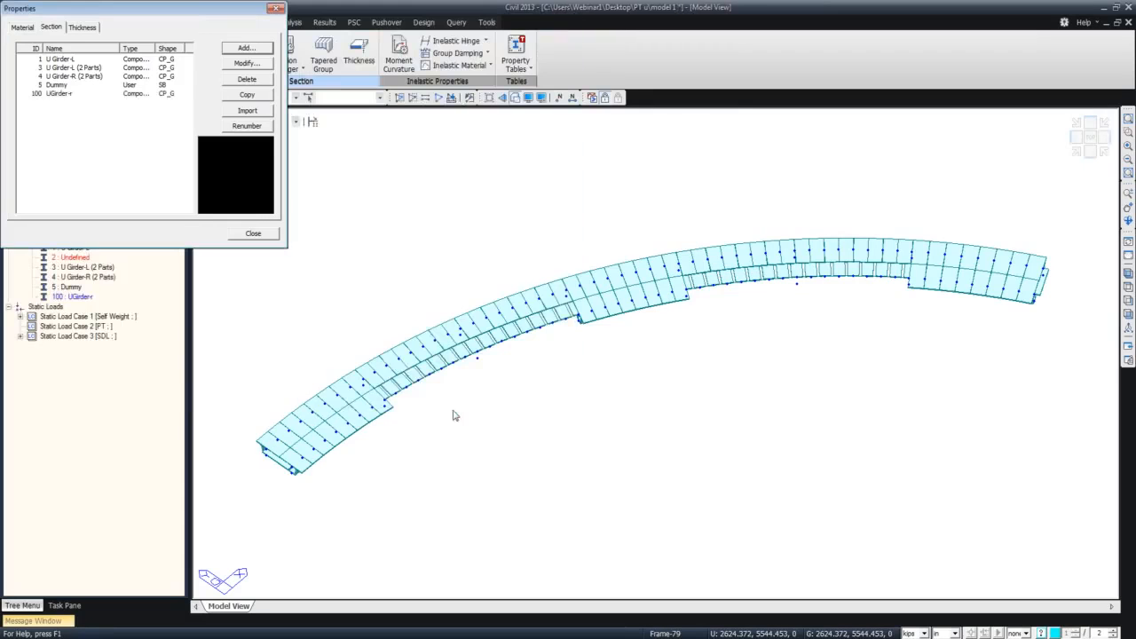
click(254, 233)
Select the elements that use the undefined section 2 and assign them section UGirder-r.
click(71, 257)
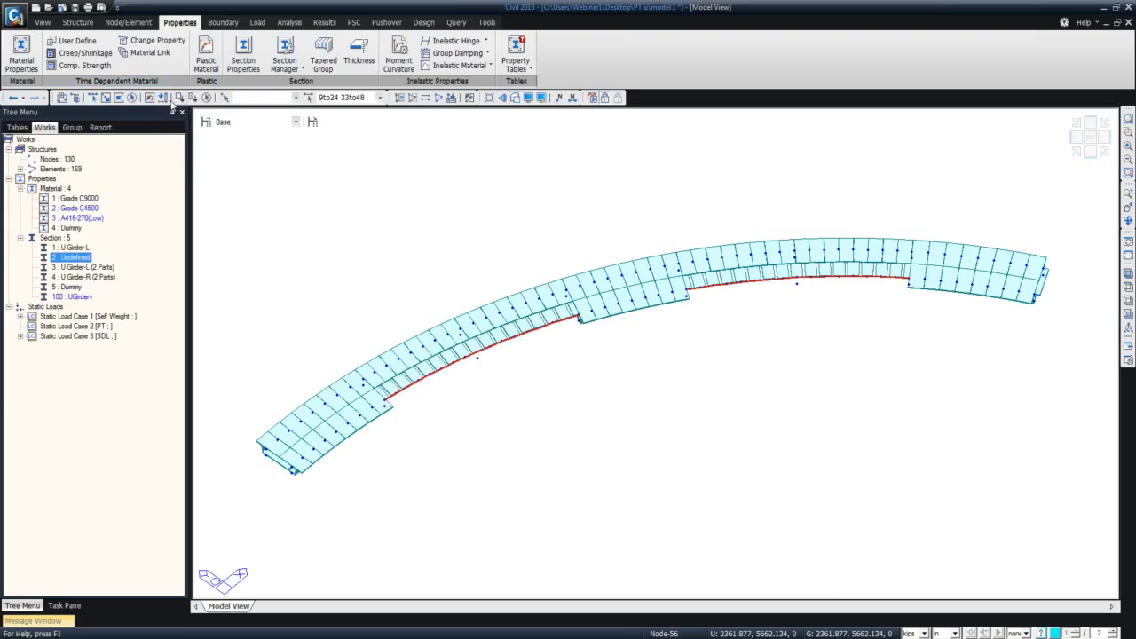
click(207, 97)
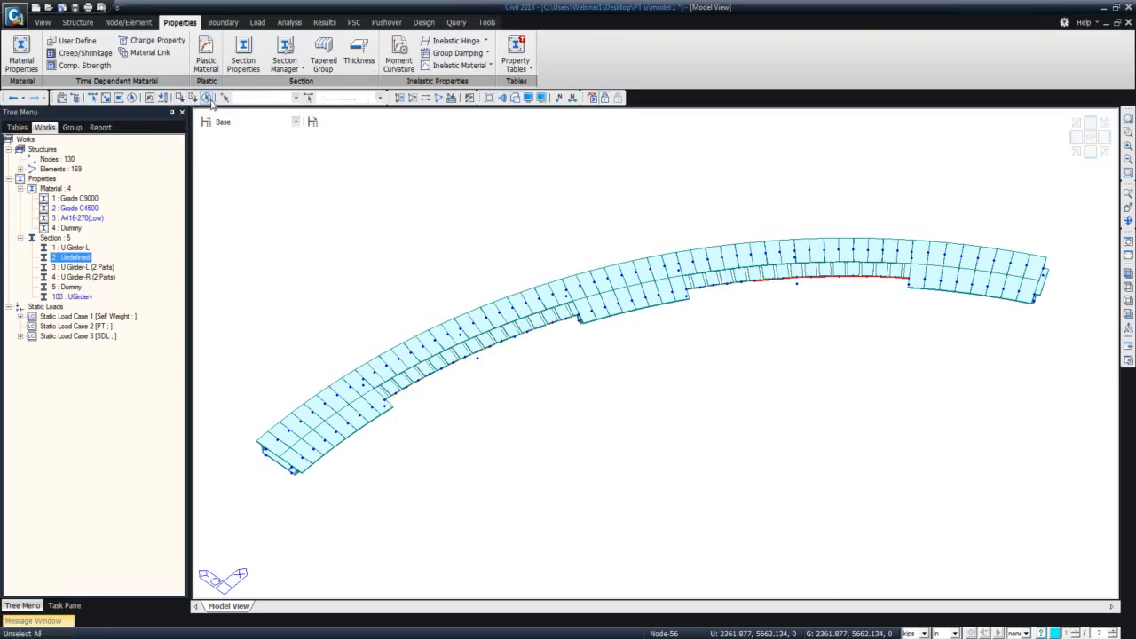
click(43, 22)
click(216, 55)
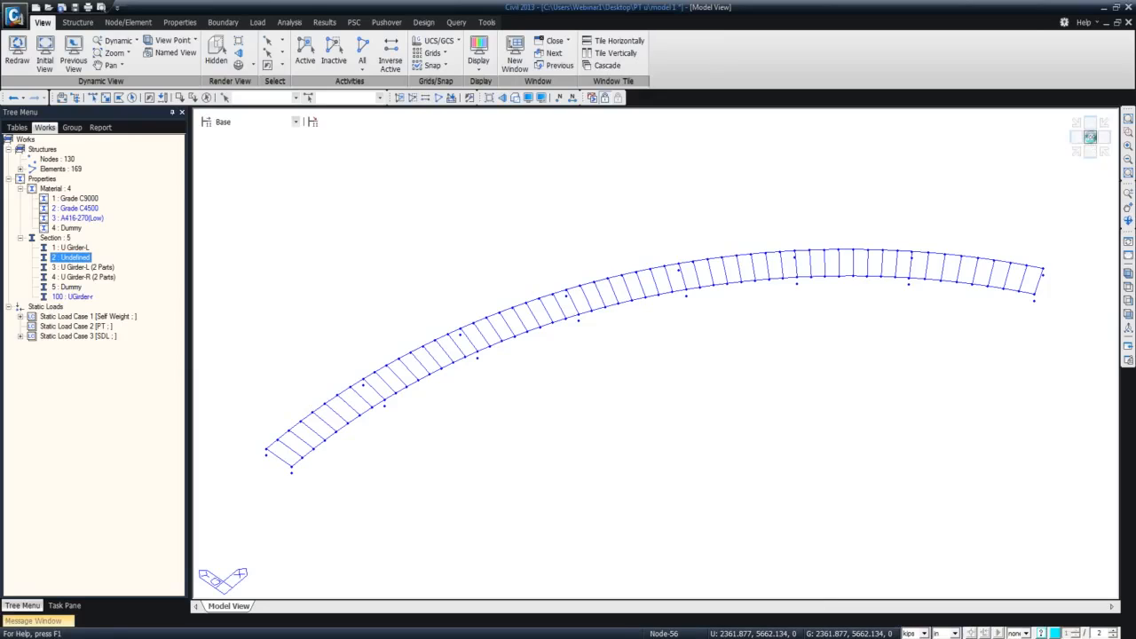
click(1090, 137)
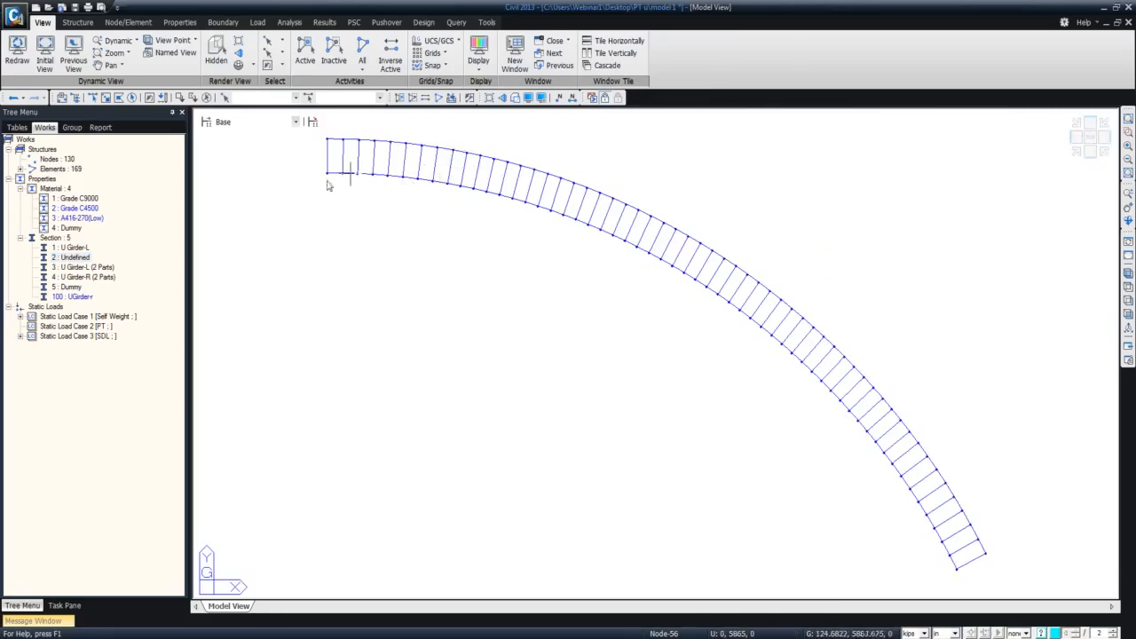
double_click(80, 258)
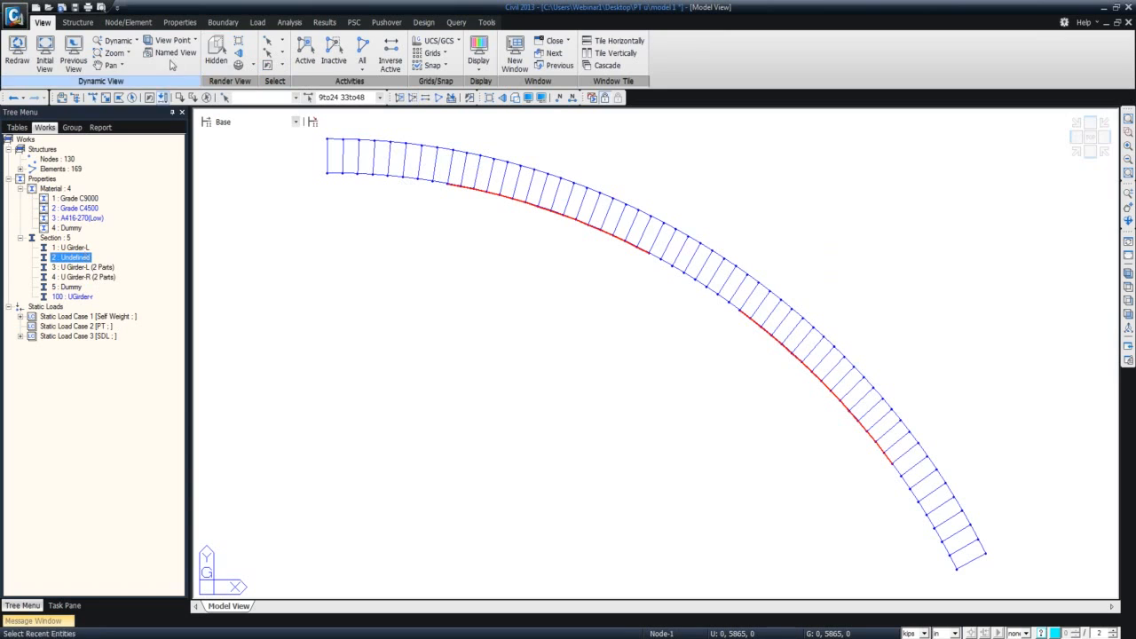
click(216, 56)
click(77, 296)
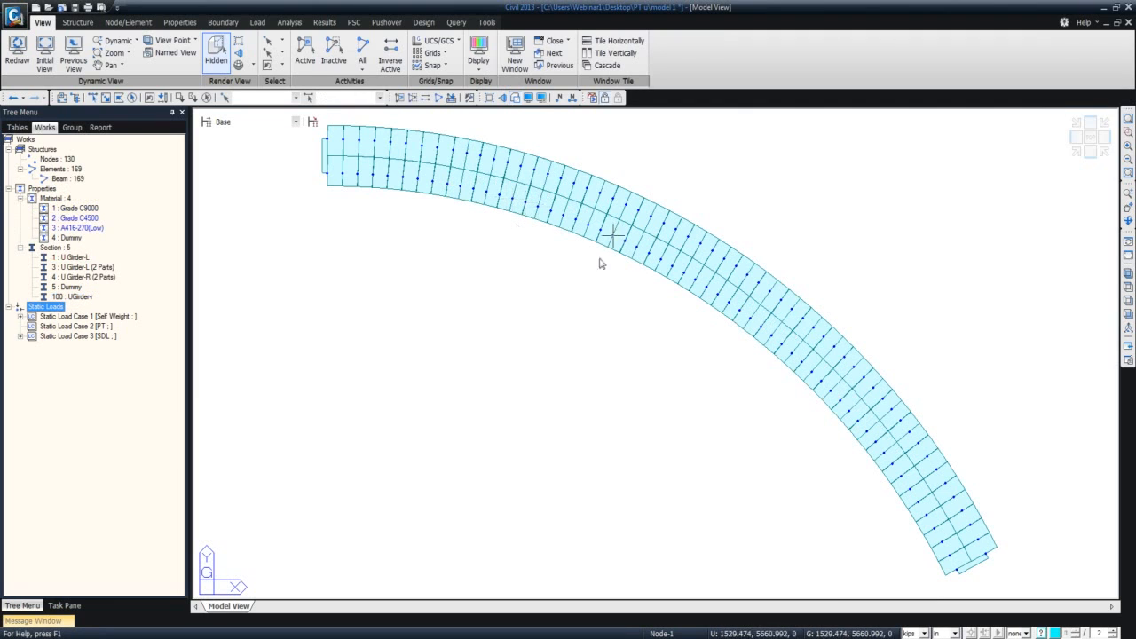
ctrl+middle_drag(510, 250, 557, 168)
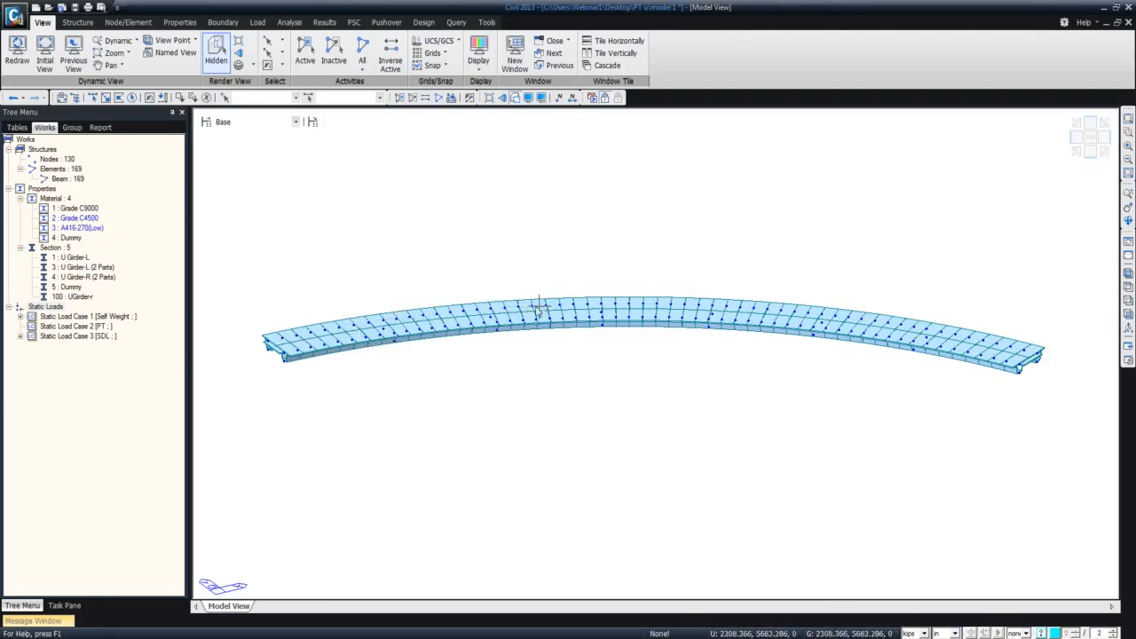
Start a new creep/shrinkage time dependent material named C9000 with the CEB-FIP(1990) code.
click(182, 22)
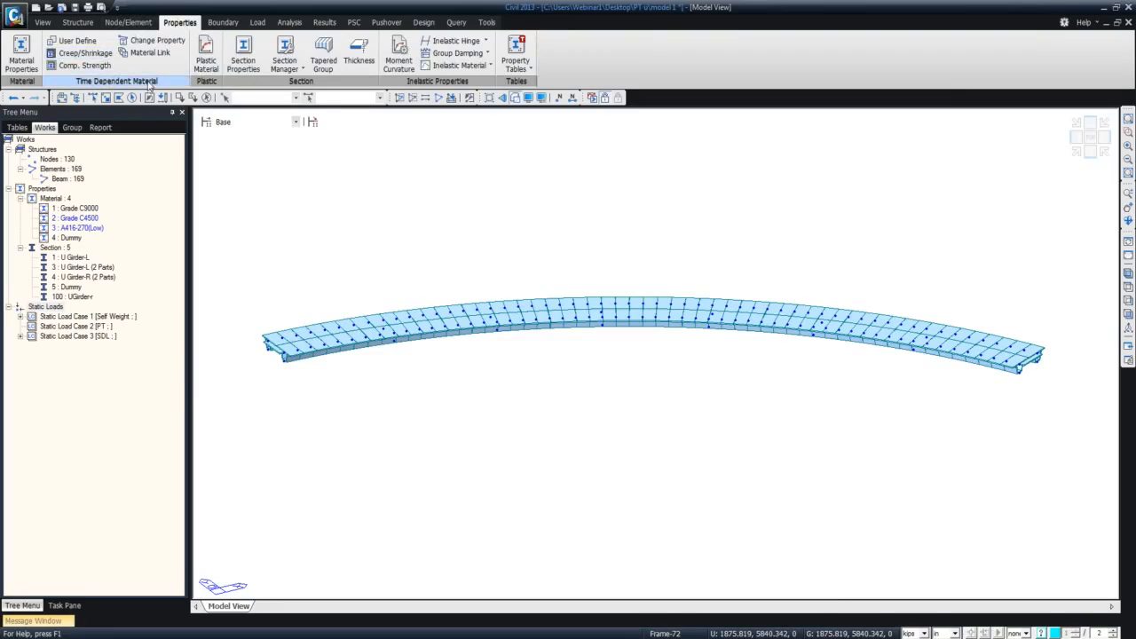
click(82, 53)
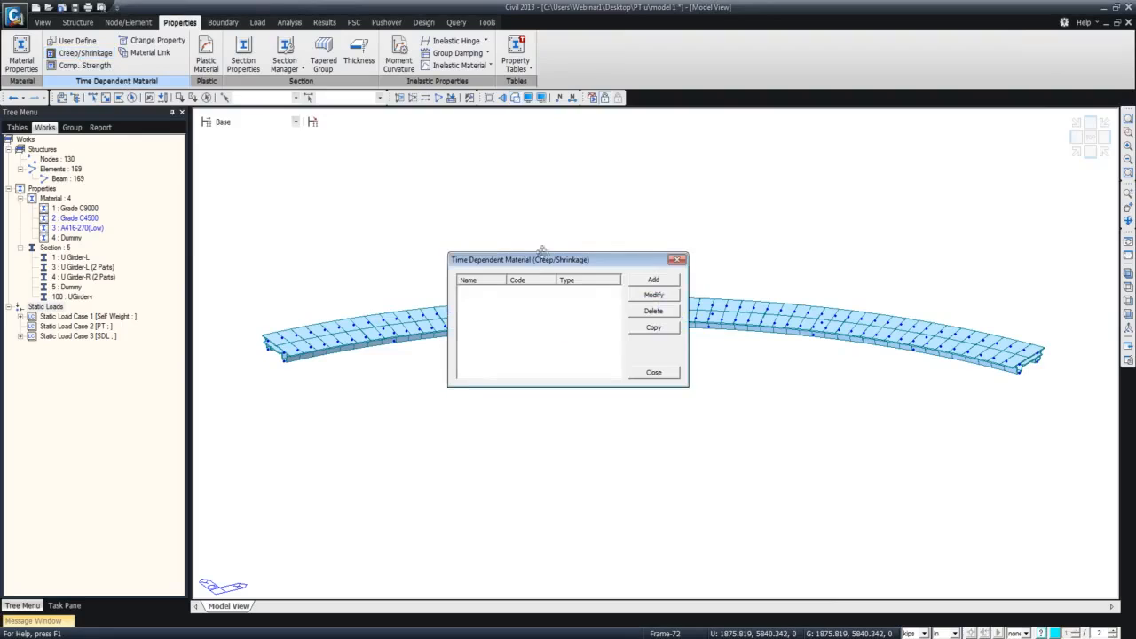
click(653, 279)
text(C9000)
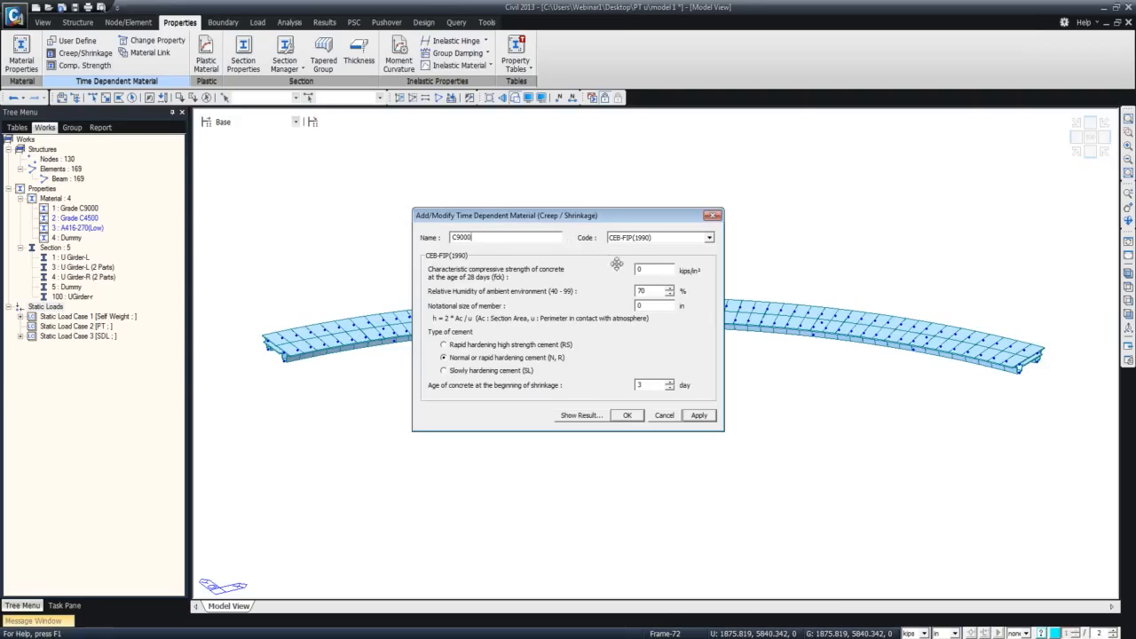
drag(654, 269, 612, 275)
click(709, 237)
click(711, 240)
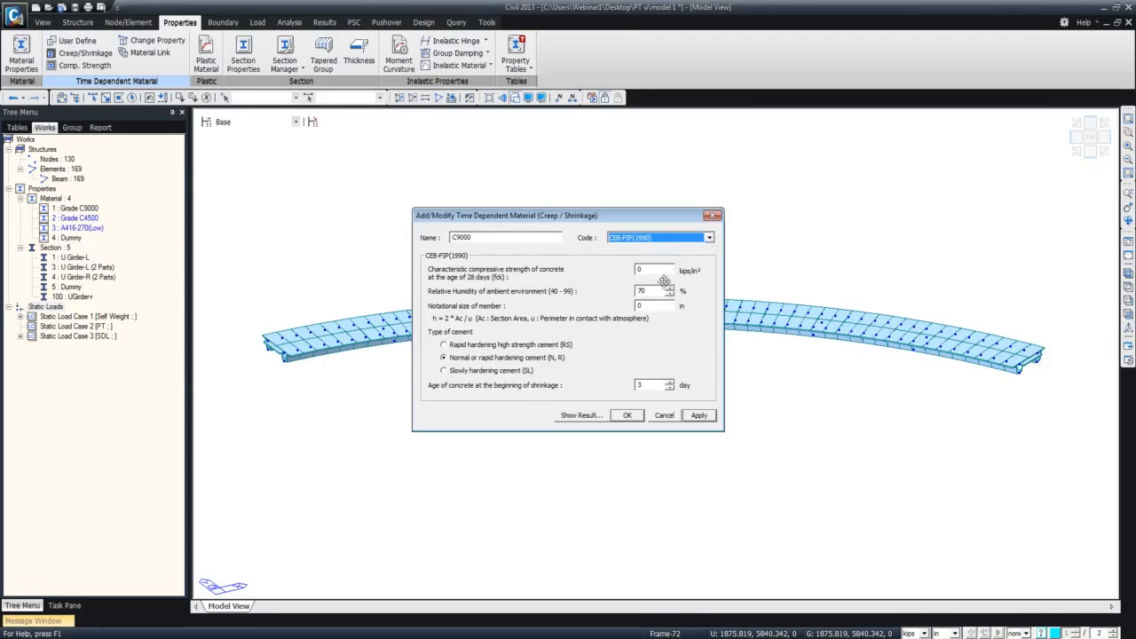
Give C9000 a 28-day compressive strength of 9 kips/in² and a notational size of 12 in, preview its creep coefficient function and add it.
drag(654, 270, 608, 275)
text(9)
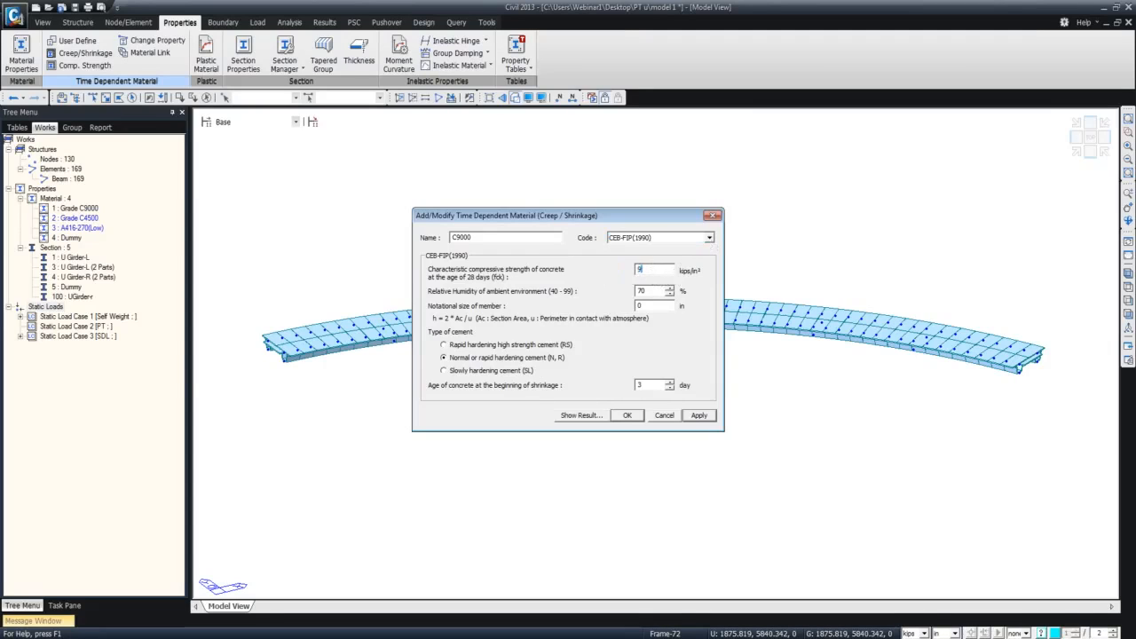
click(638, 306)
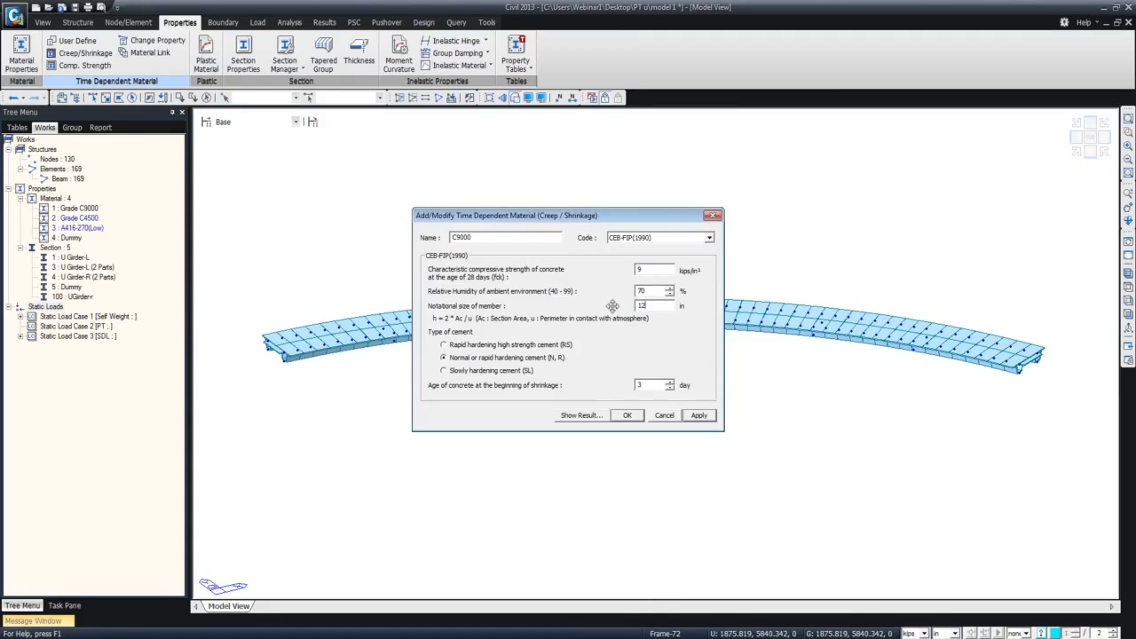
text(12)
click(581, 415)
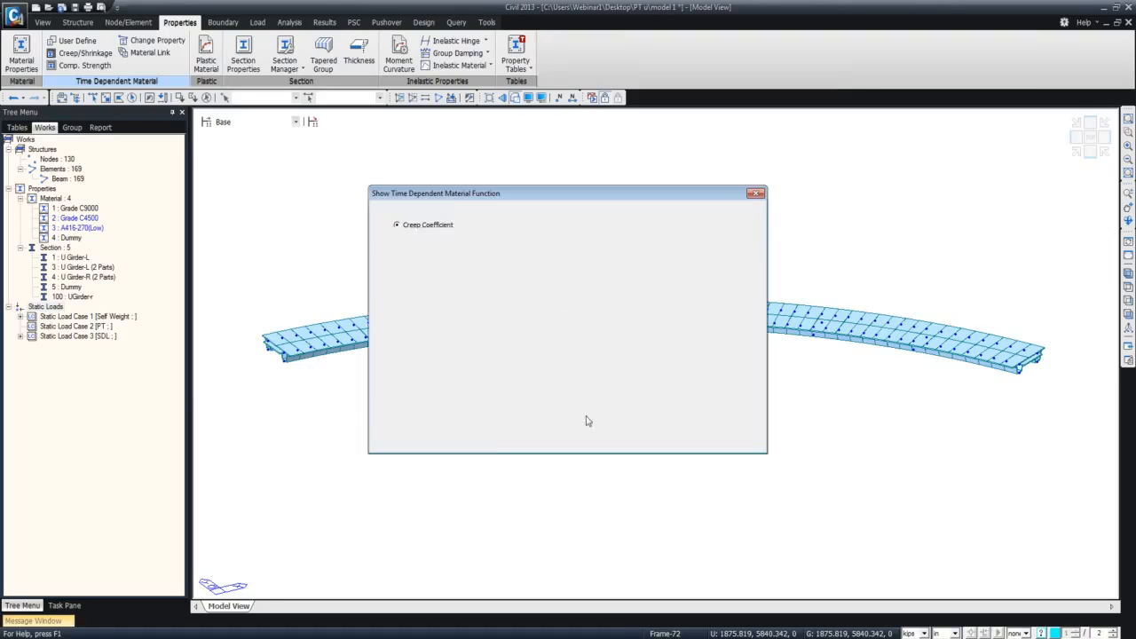
click(755, 193)
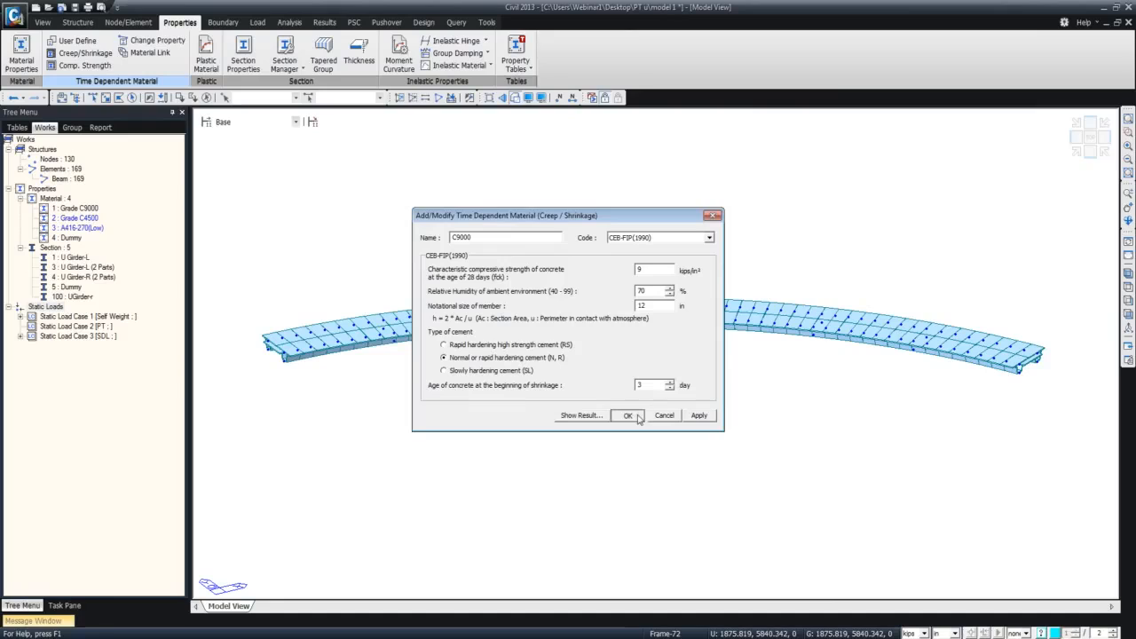
click(699, 415)
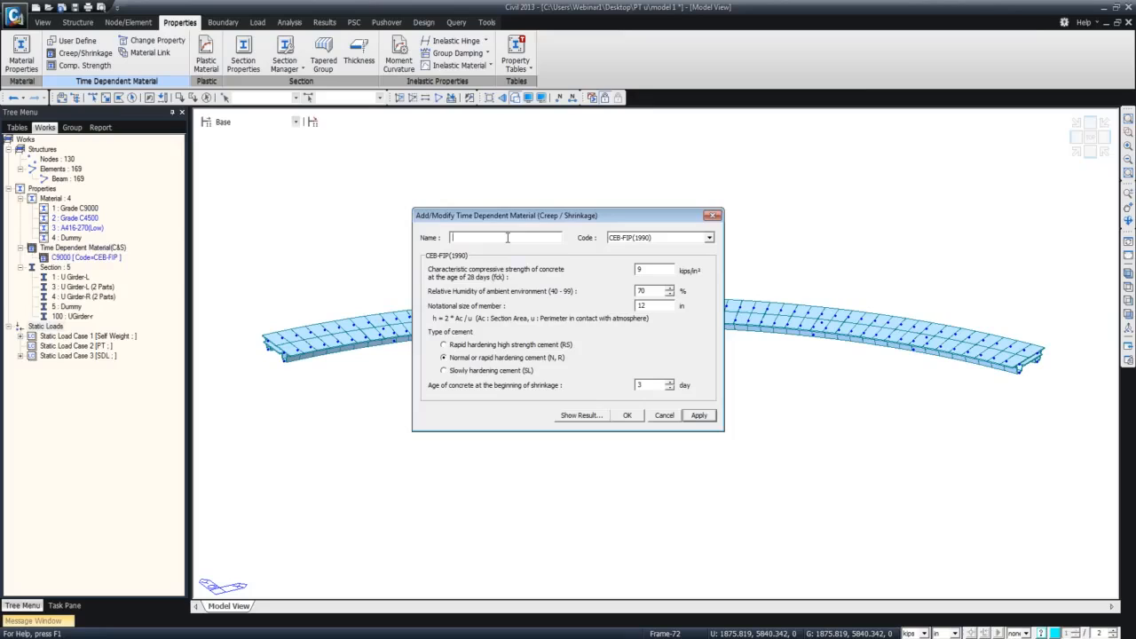
Add a second creep/shrinkage material named C4500 with a 28-day compressive strength of 4.5 kips/in² and close the creep/shrinkage list.
text(C4500)
drag(647, 268, 629, 268)
text(4.5)
click(627, 416)
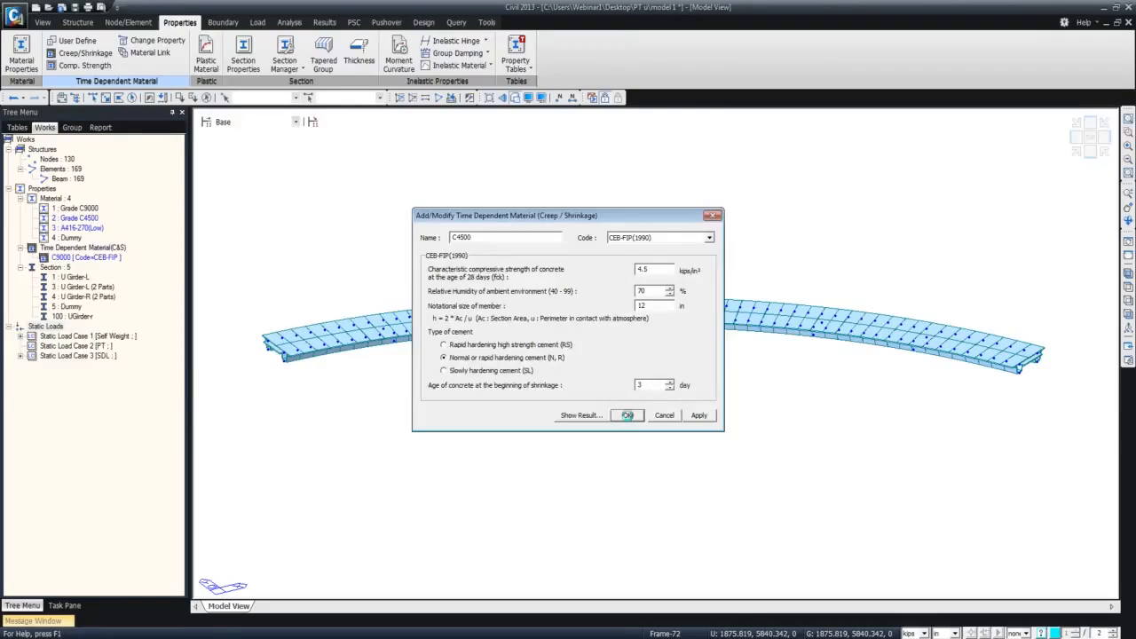
click(651, 373)
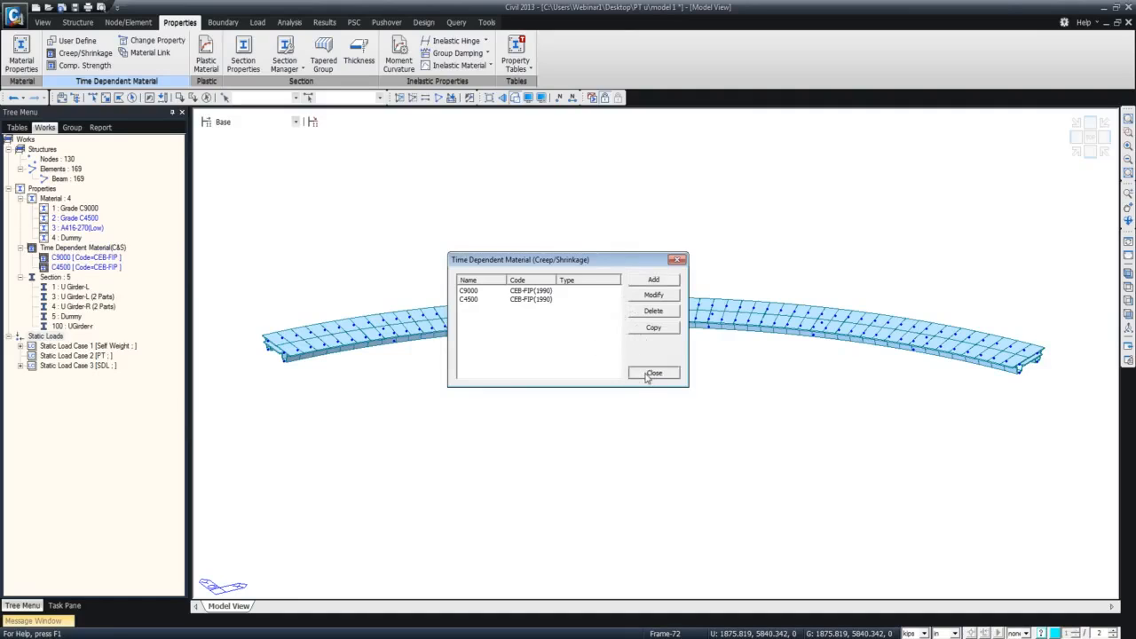
Start a new compressive strength time dependent material named C9000 with strength development according to CEB-FIP.
click(104, 64)
click(633, 287)
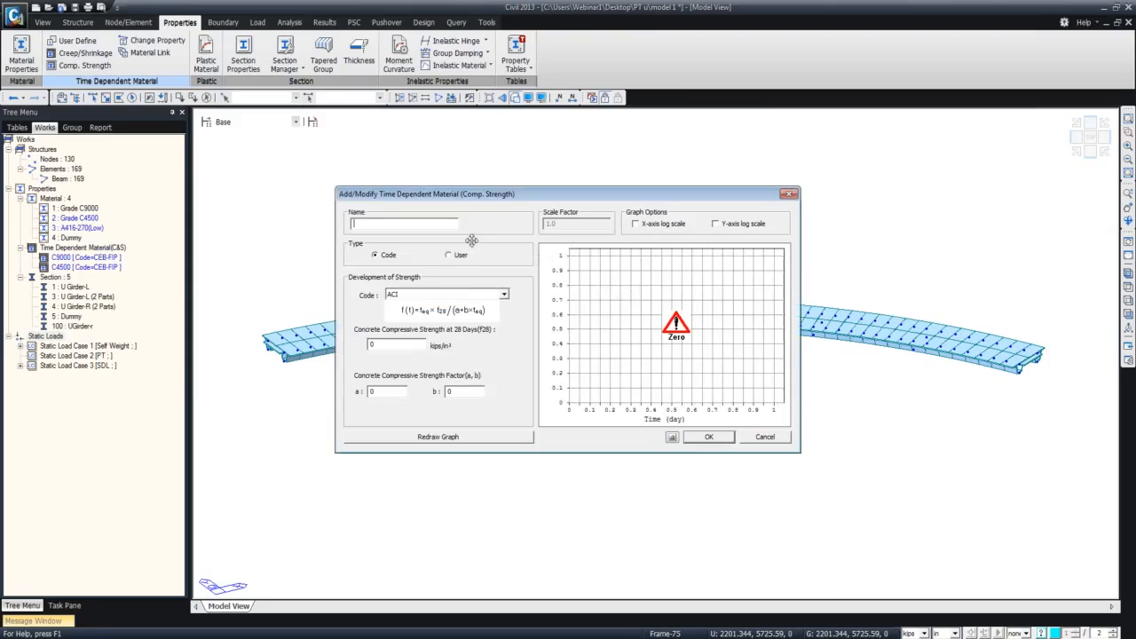
text(C9000)
click(503, 296)
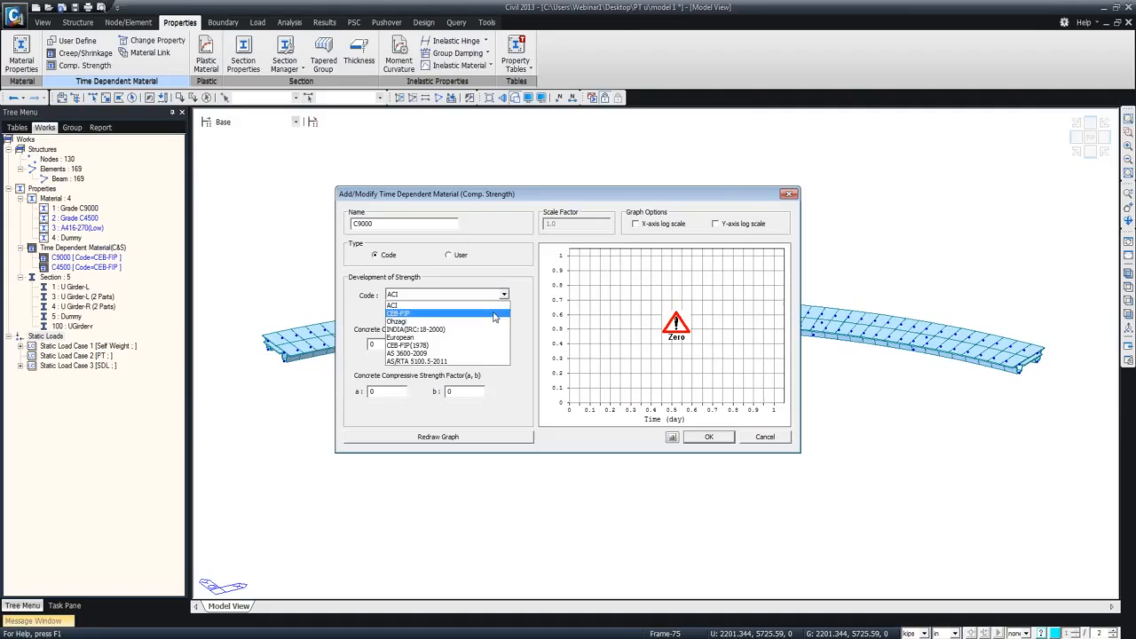
click(408, 304)
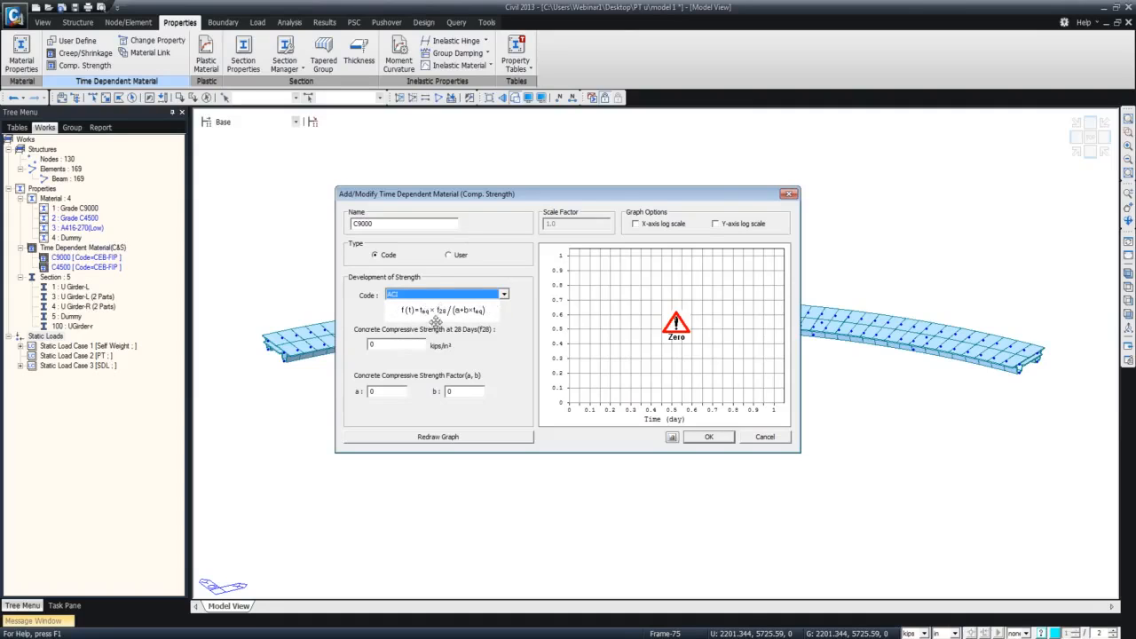
click(491, 297)
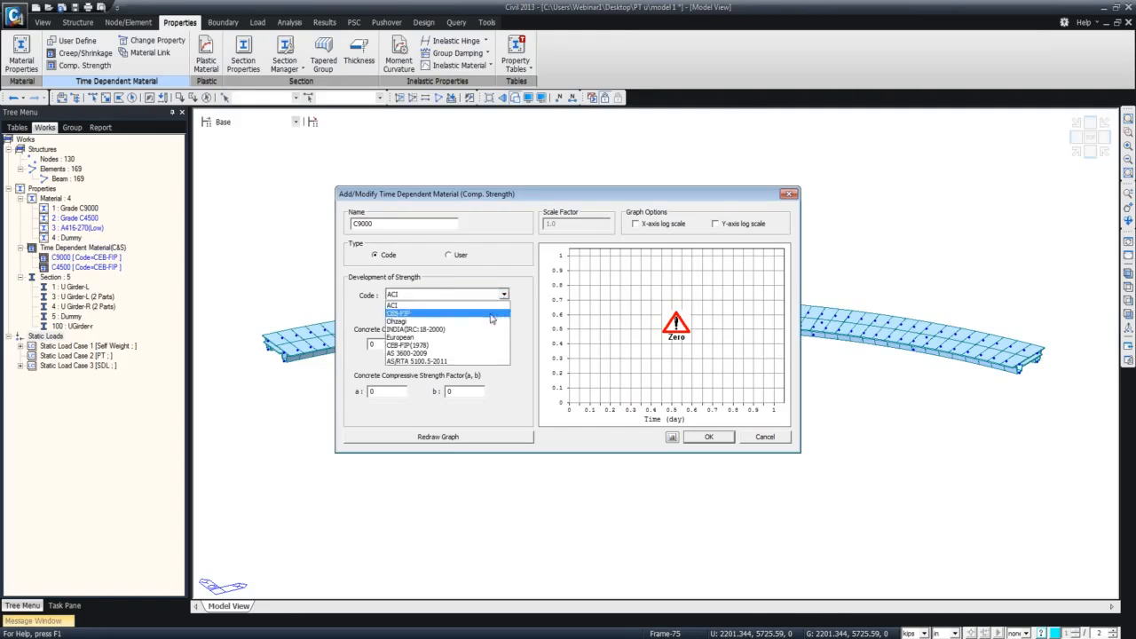
click(492, 314)
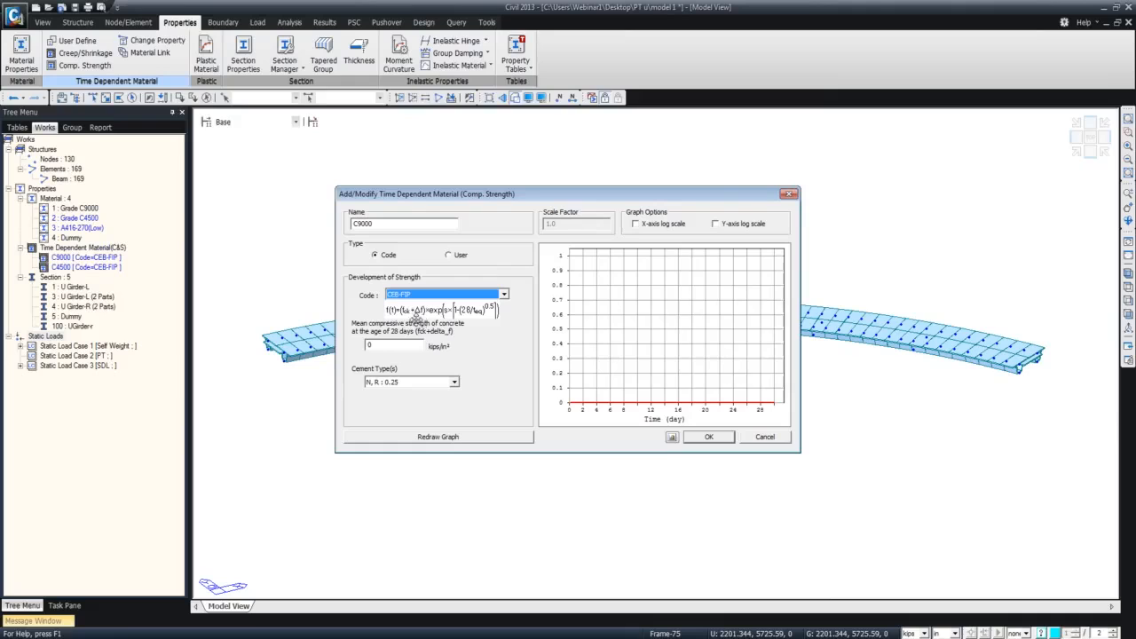
Set C9000's mean 28-day compressive strength to 9+1.16 kips/in², redraw the strength graph and accept the material.
double_click(367, 343)
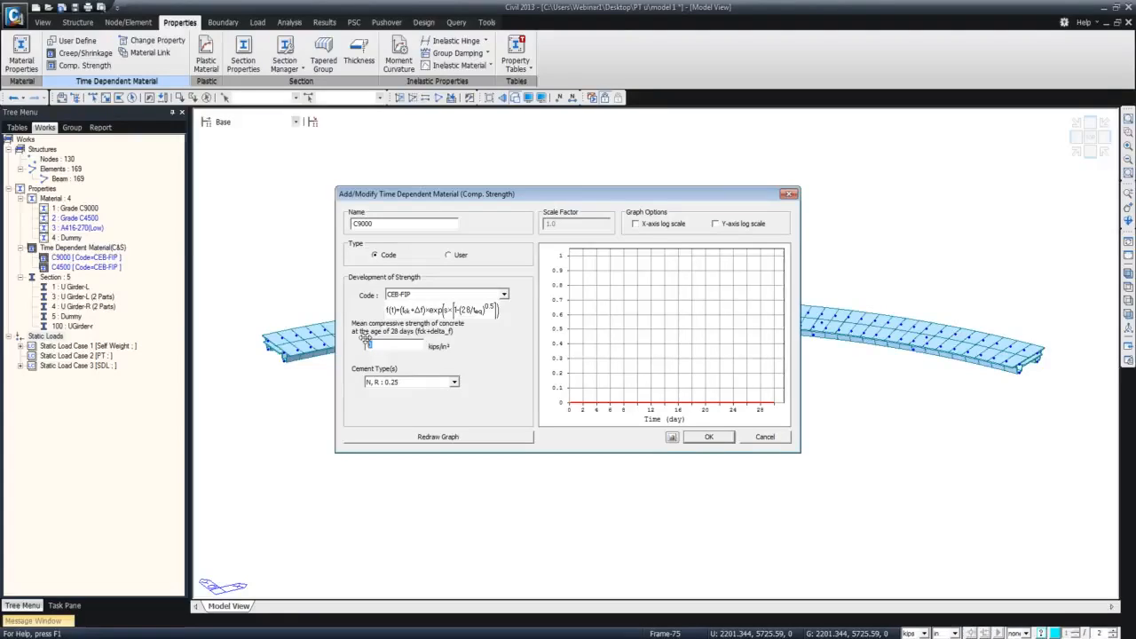
text(9+1016)
click(383, 344)
key(BackSpace)
text(.16)
click(497, 438)
click(701, 437)
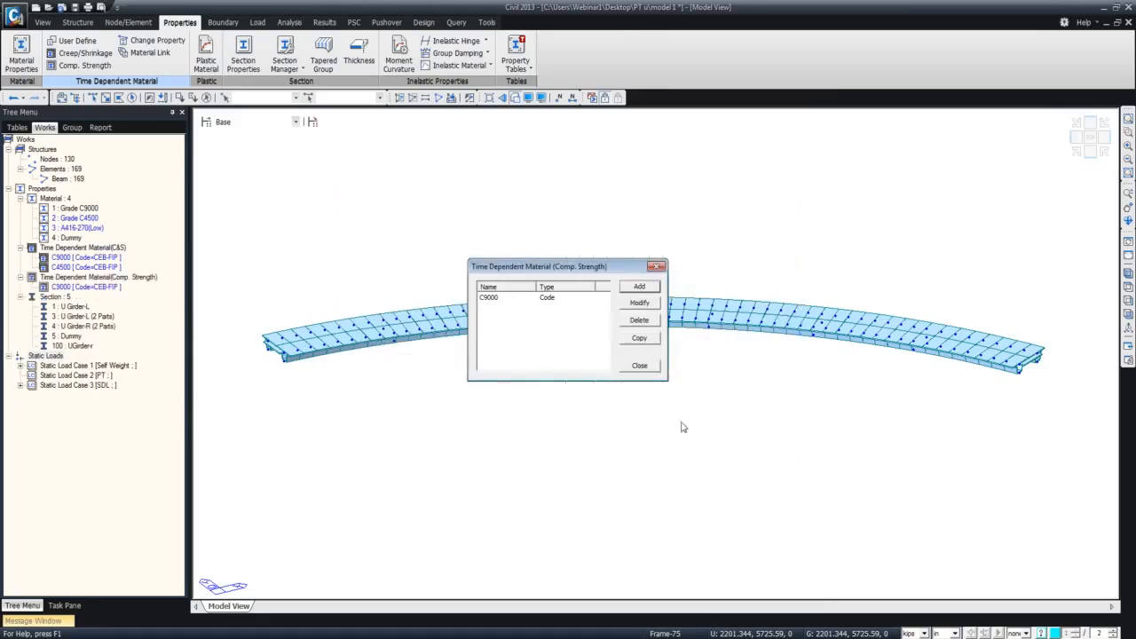
Add a CEB-FIP compressive strength material named C4500 with a mean 28-day strength of 4.5+1.16 kips/in² and redraw its strength graph.
click(639, 286)
text(C4500)
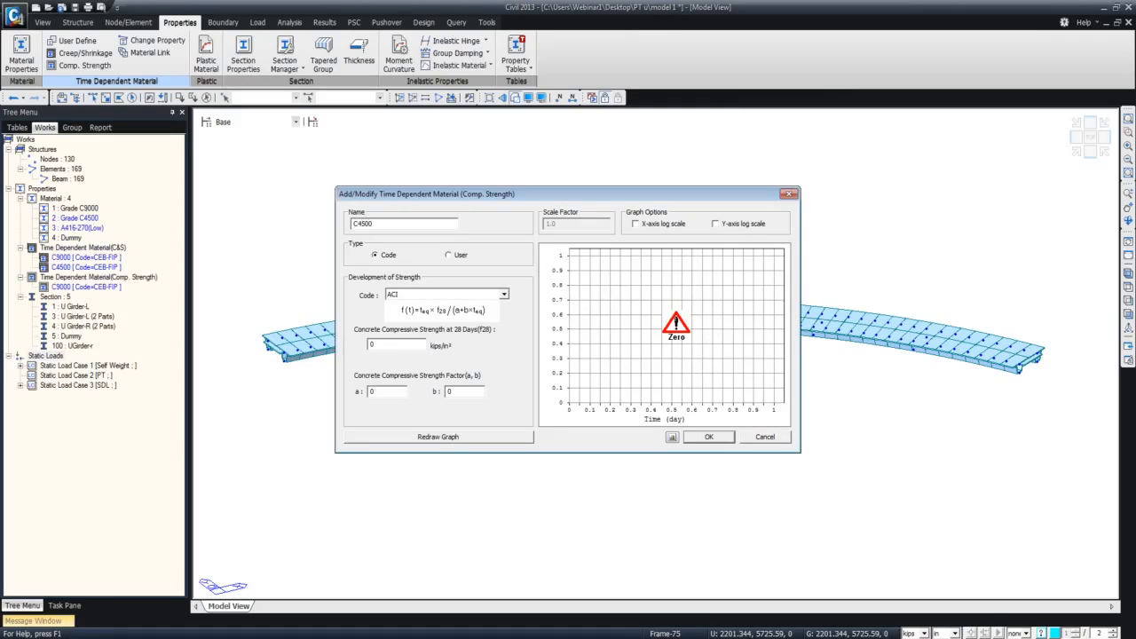
click(503, 294)
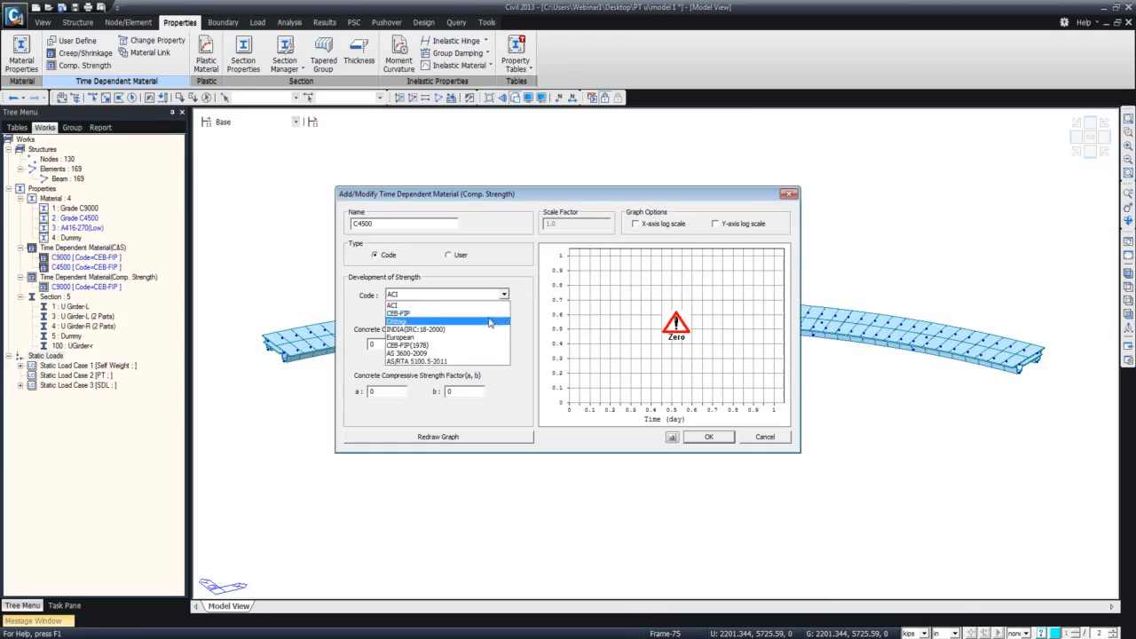
click(486, 313)
text(4.5+1.16)
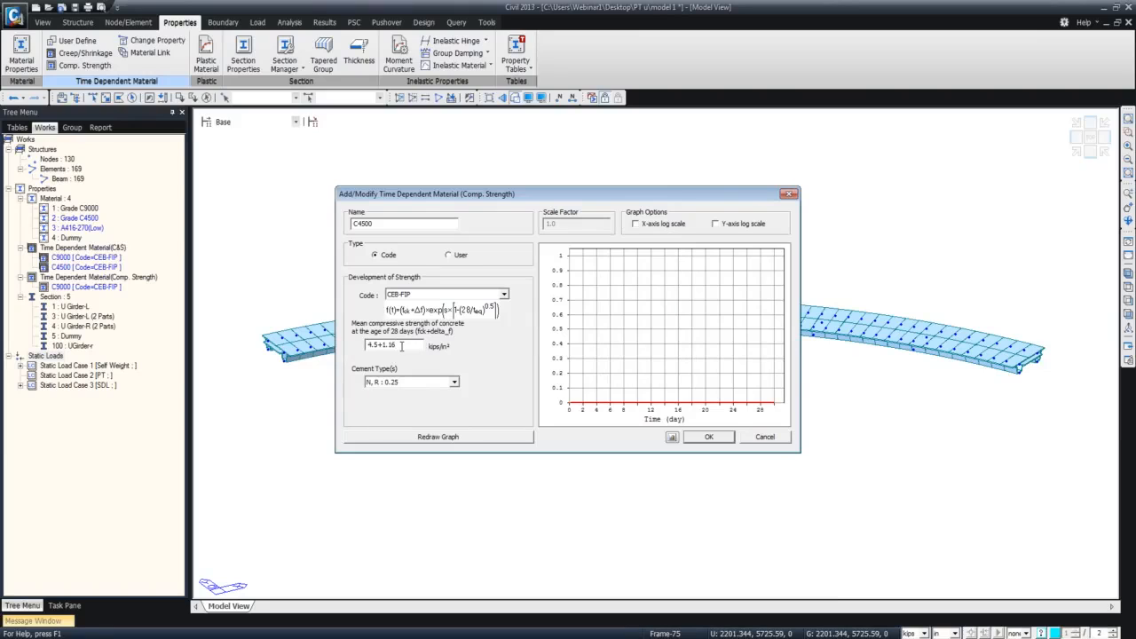
click(462, 436)
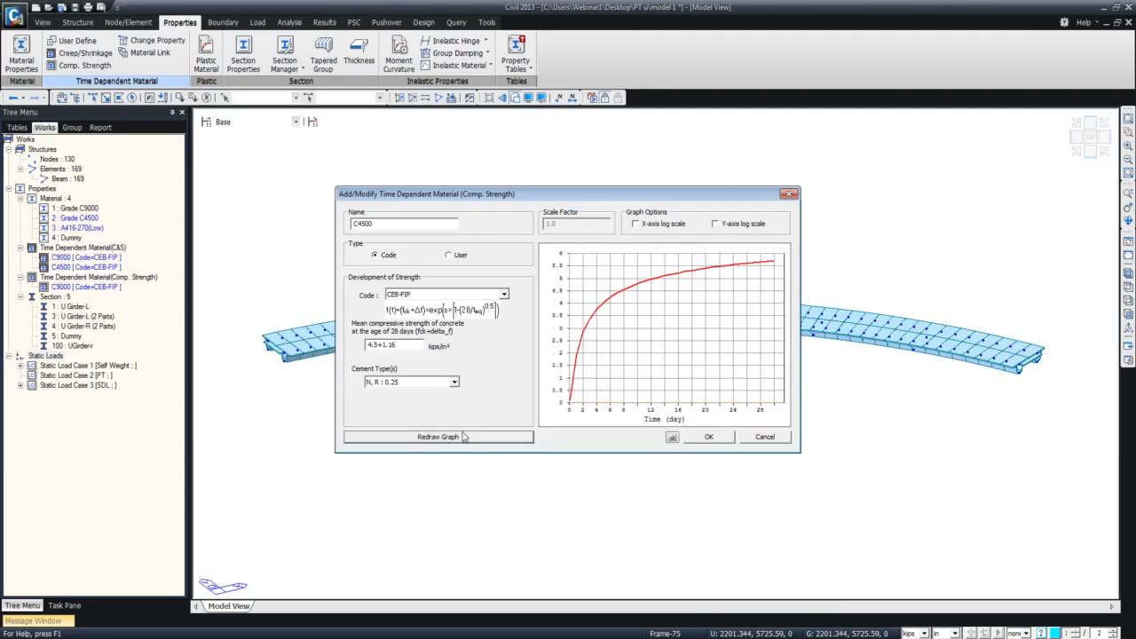
click(697, 439)
click(633, 368)
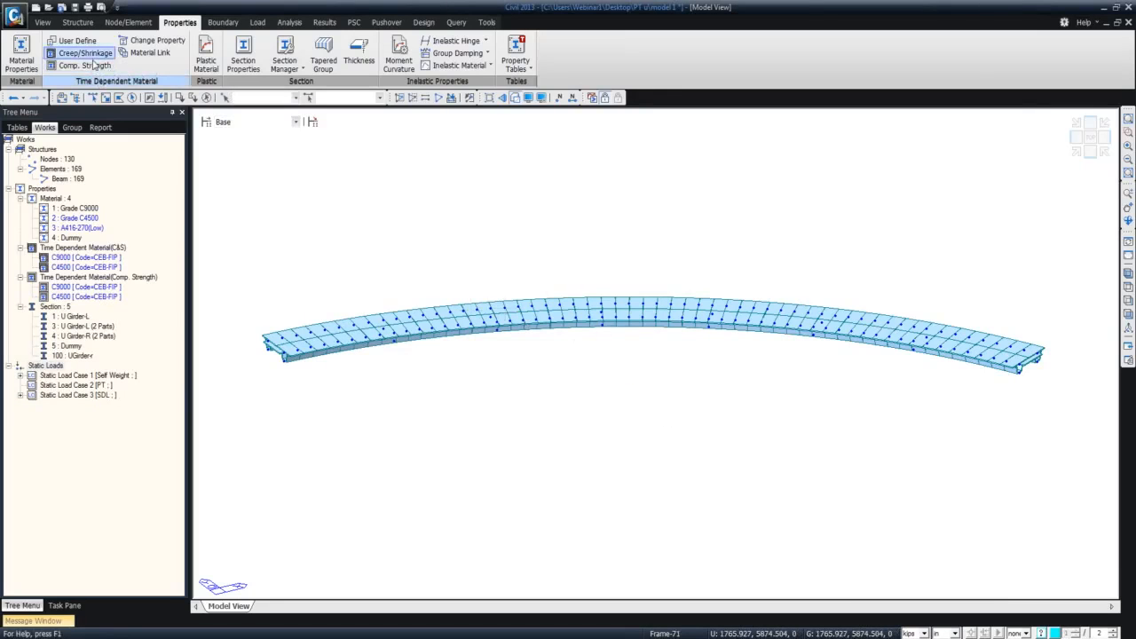
Link the C9000 creep/shrinkage and compressive strength properties to the material Grade C9000.
click(144, 54)
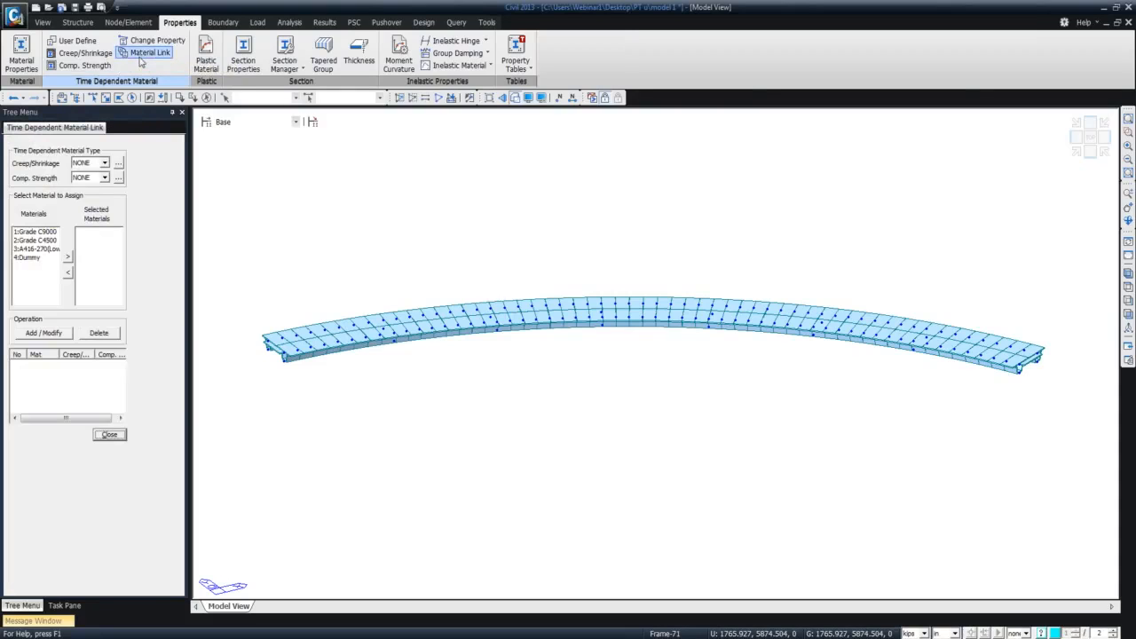
click(104, 164)
click(93, 182)
click(104, 178)
click(100, 196)
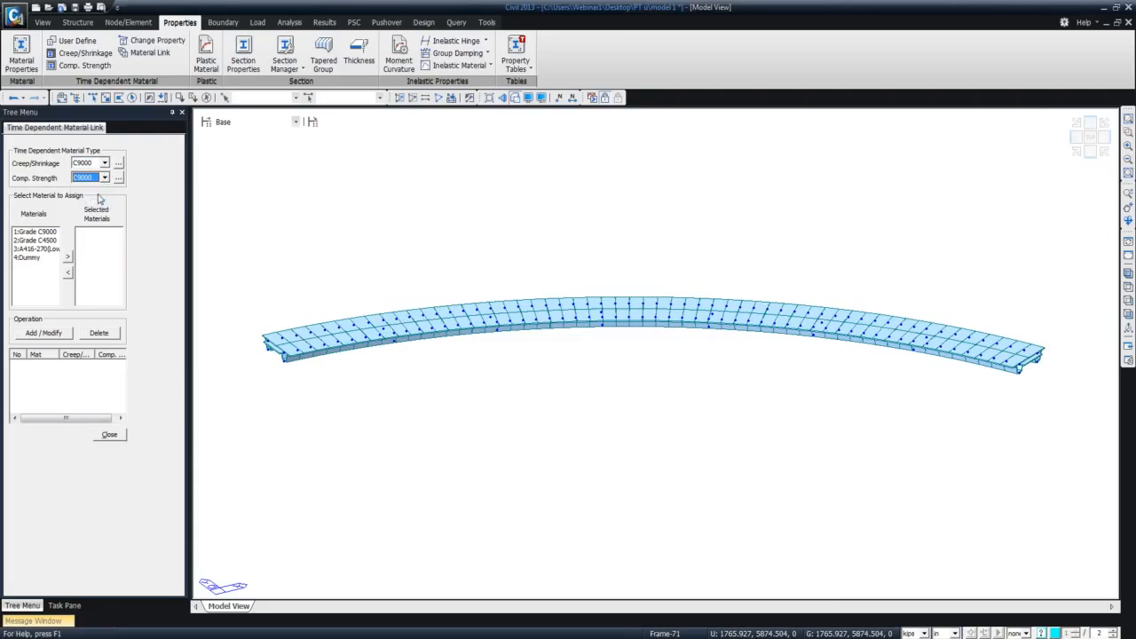
click(44, 232)
click(69, 257)
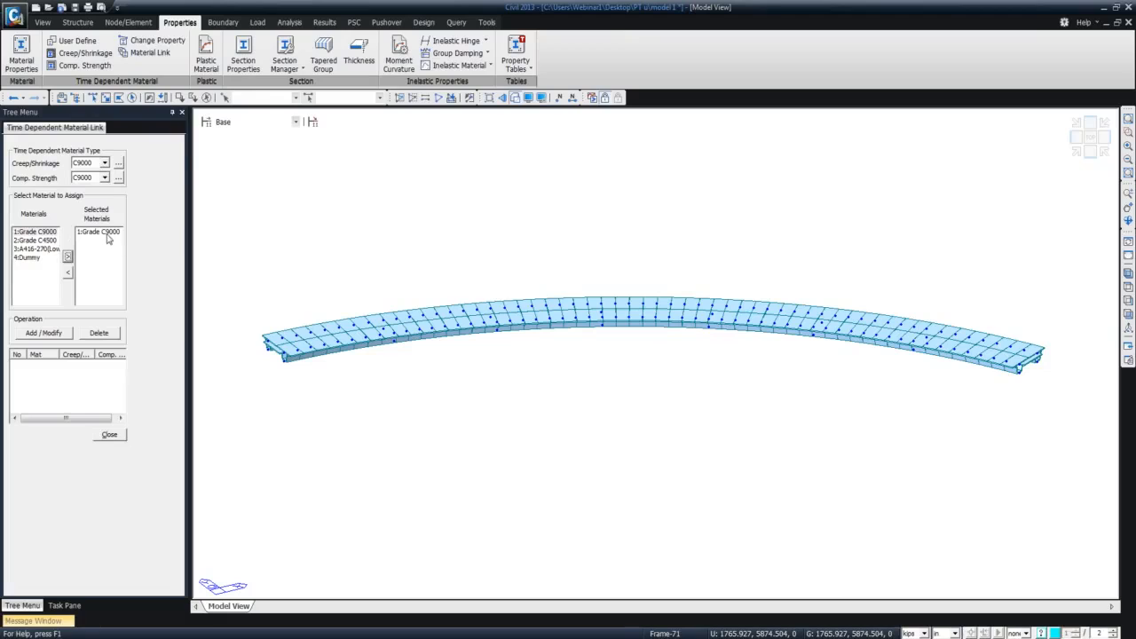
click(43, 333)
Link the C4500 creep/shrinkage and compressive strength properties to the material Grade C4500.
click(105, 163)
click(82, 189)
click(104, 177)
click(86, 204)
click(35, 239)
click(68, 257)
click(69, 336)
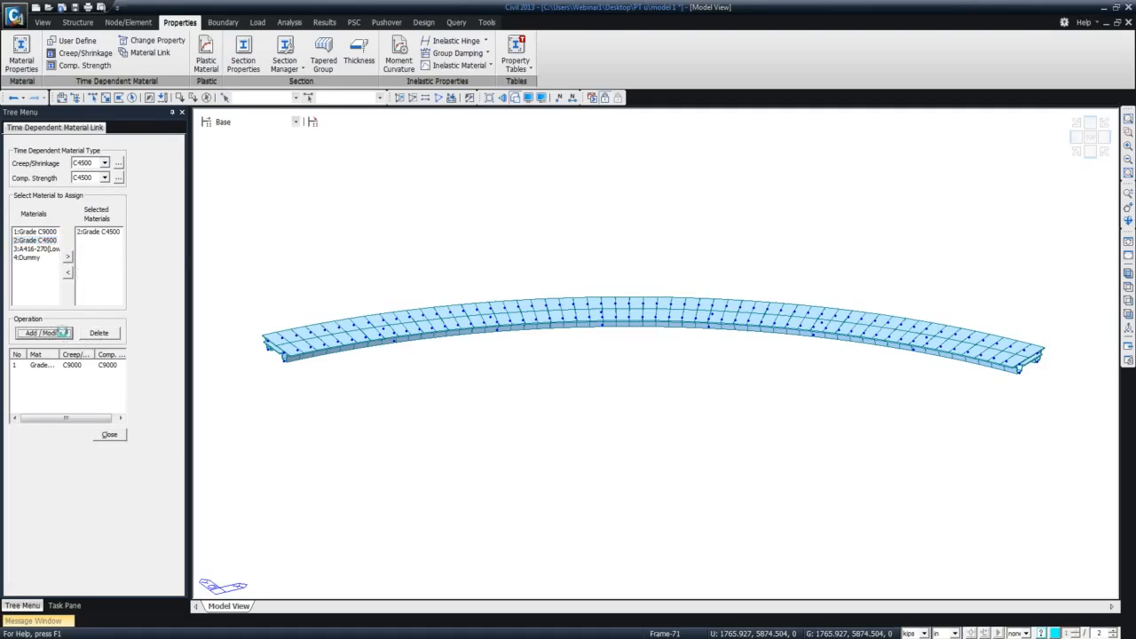
Close the time dependent material link settings and check the two links listed among the model's properties.
click(109, 435)
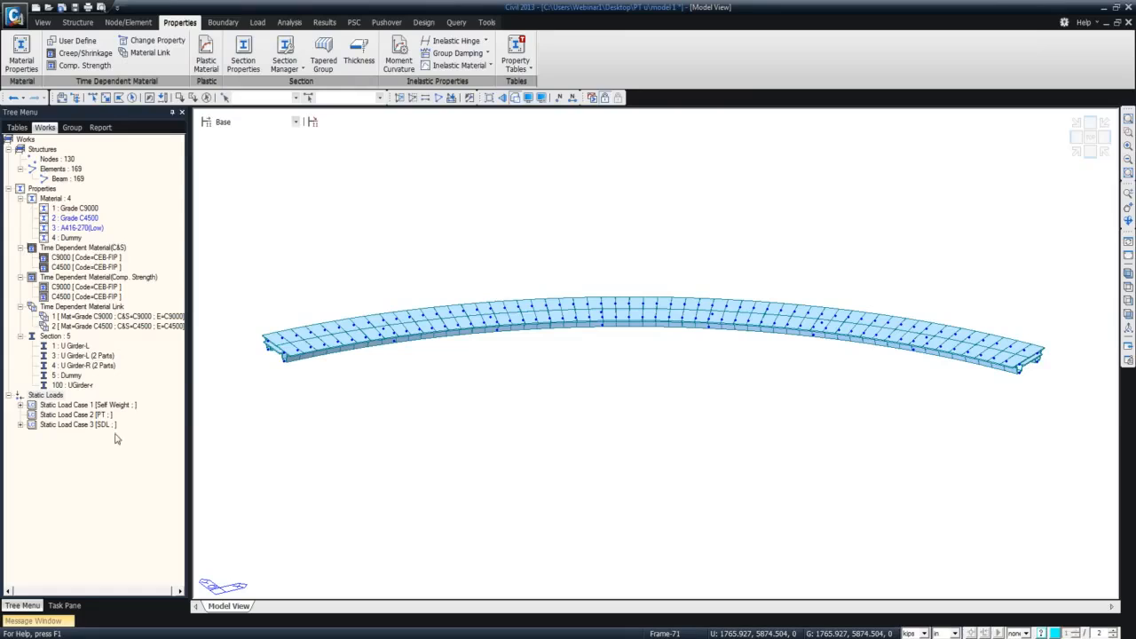
click(128, 326)
key(Up)
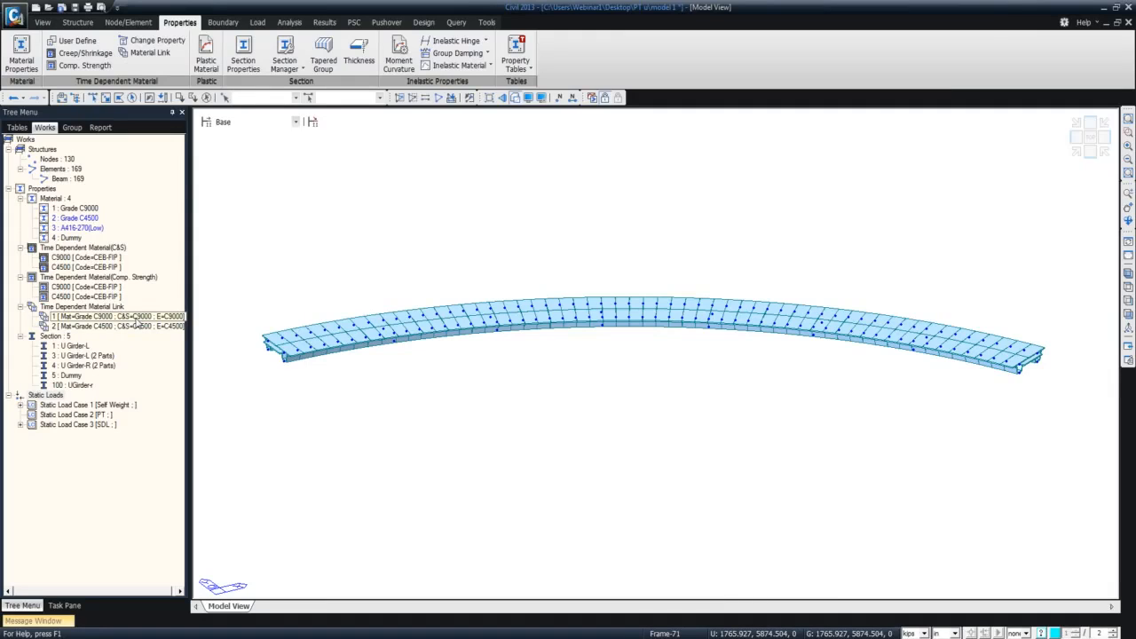
Switch to the Sample model's window and open the prepared model 2 file in it.
click(162, 638)
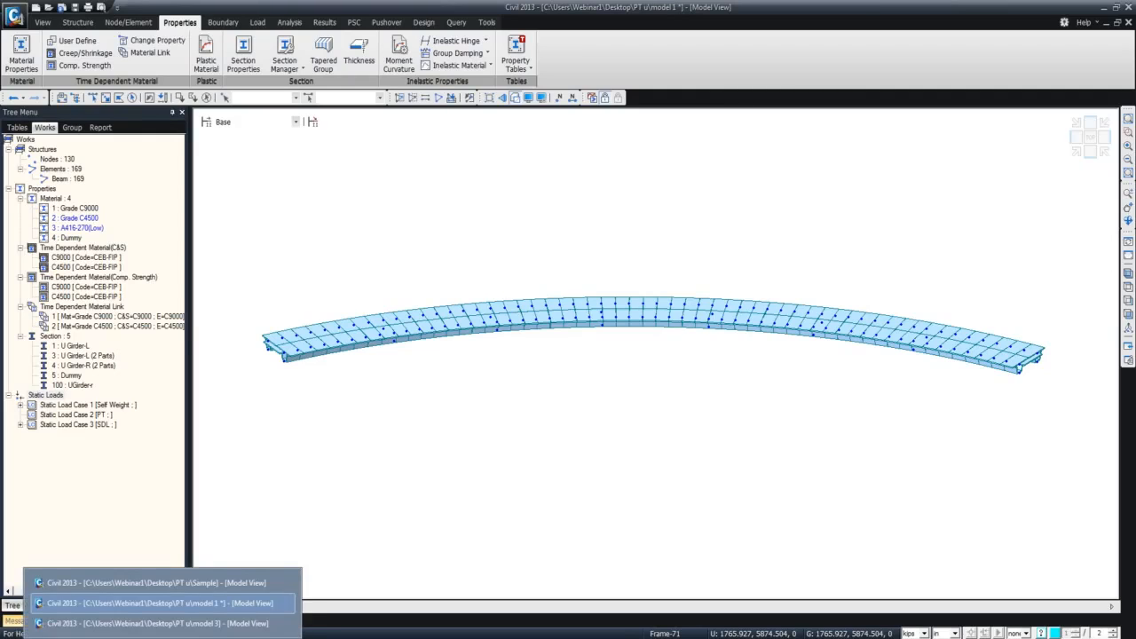
click(360, 529)
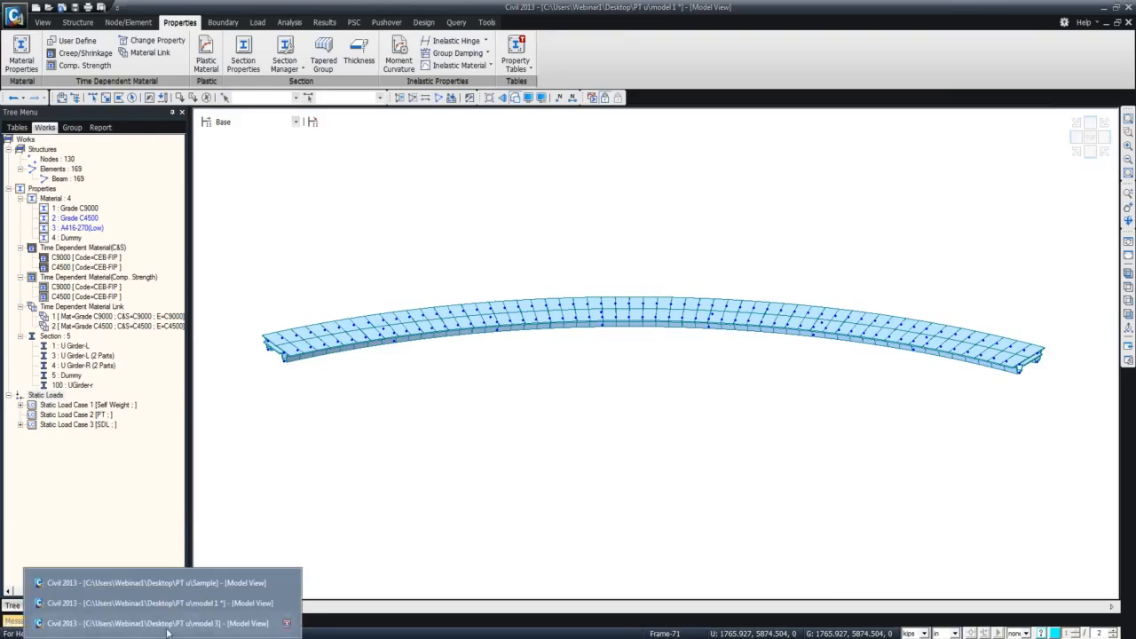
click(126, 556)
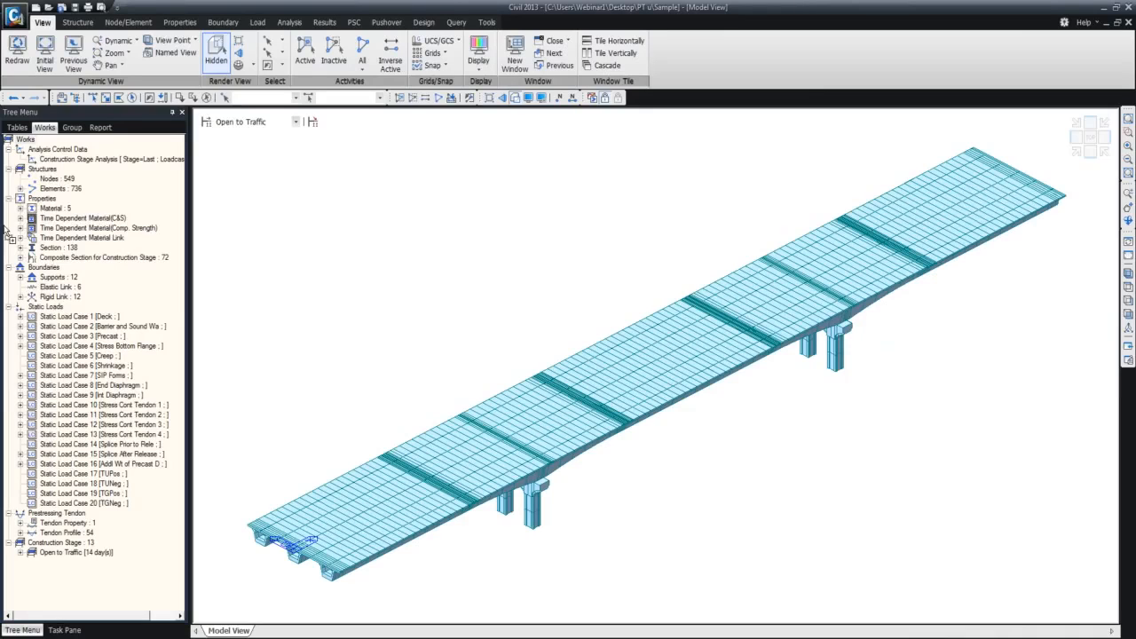
drag(4, 226, 402, 285)
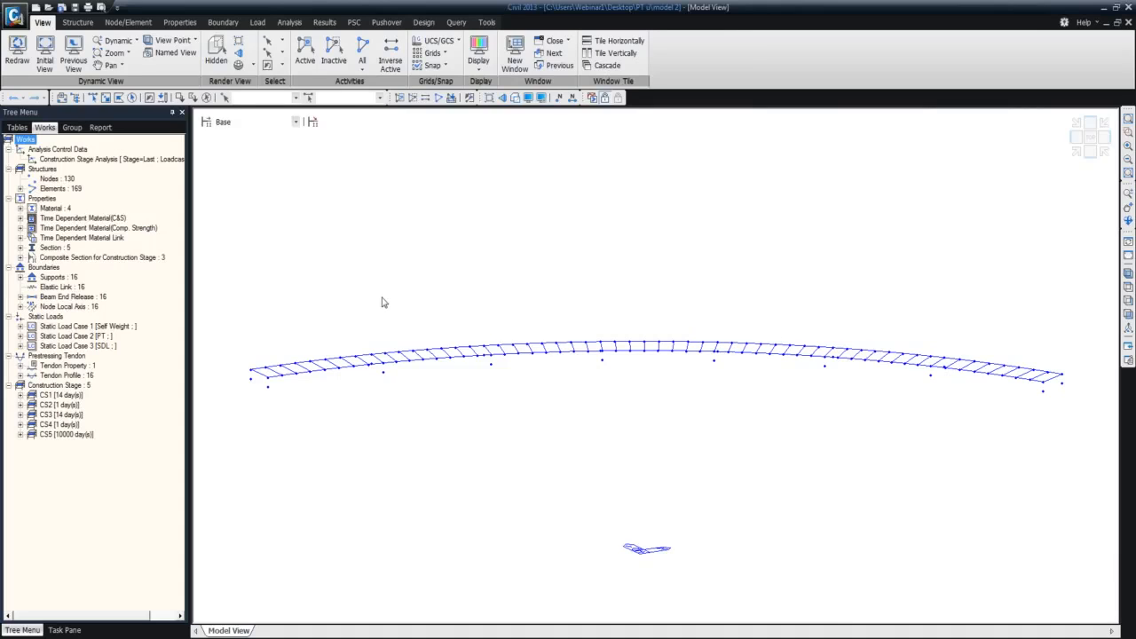
Review the Web tendon property's type, material, area, friction and anchorage slip settings, leaving them as they are.
click(20, 366)
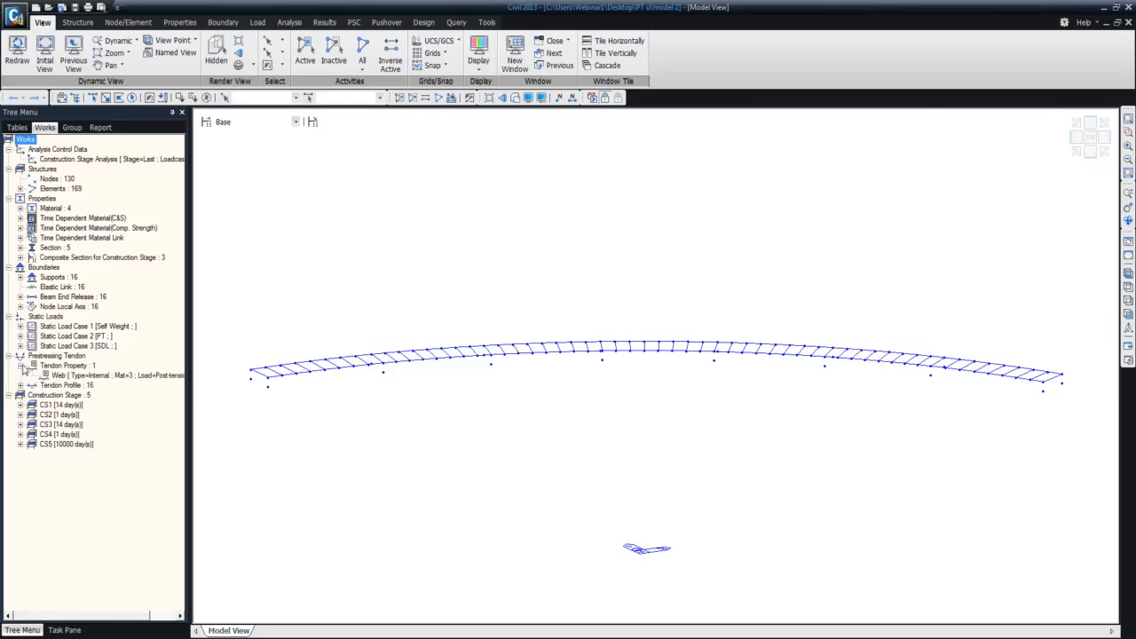
double_click(53, 377)
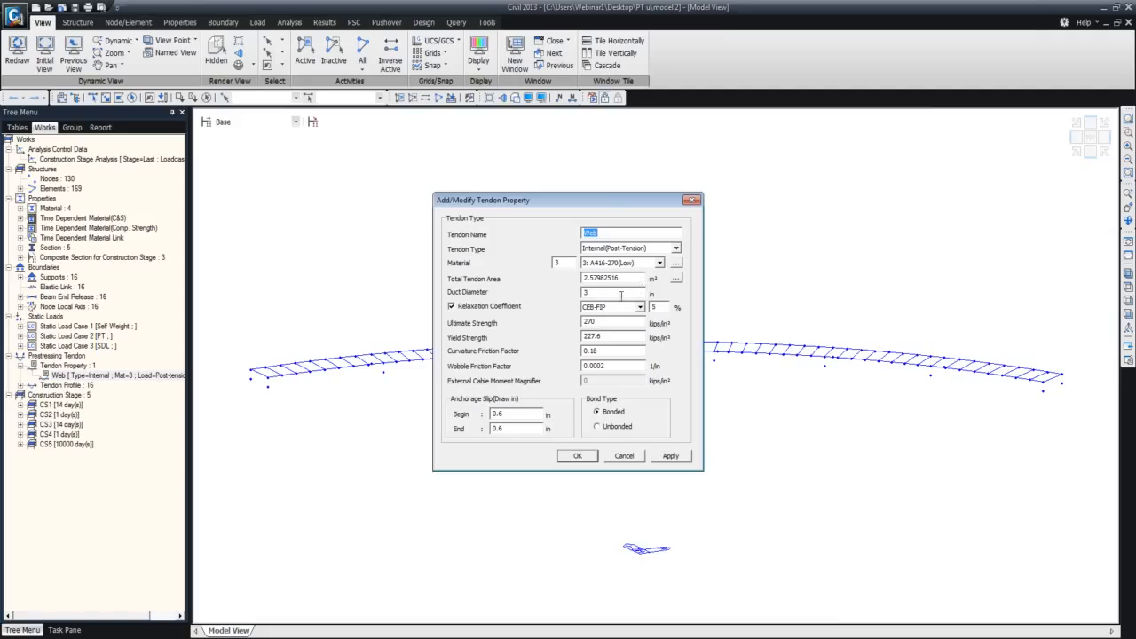
click(677, 251)
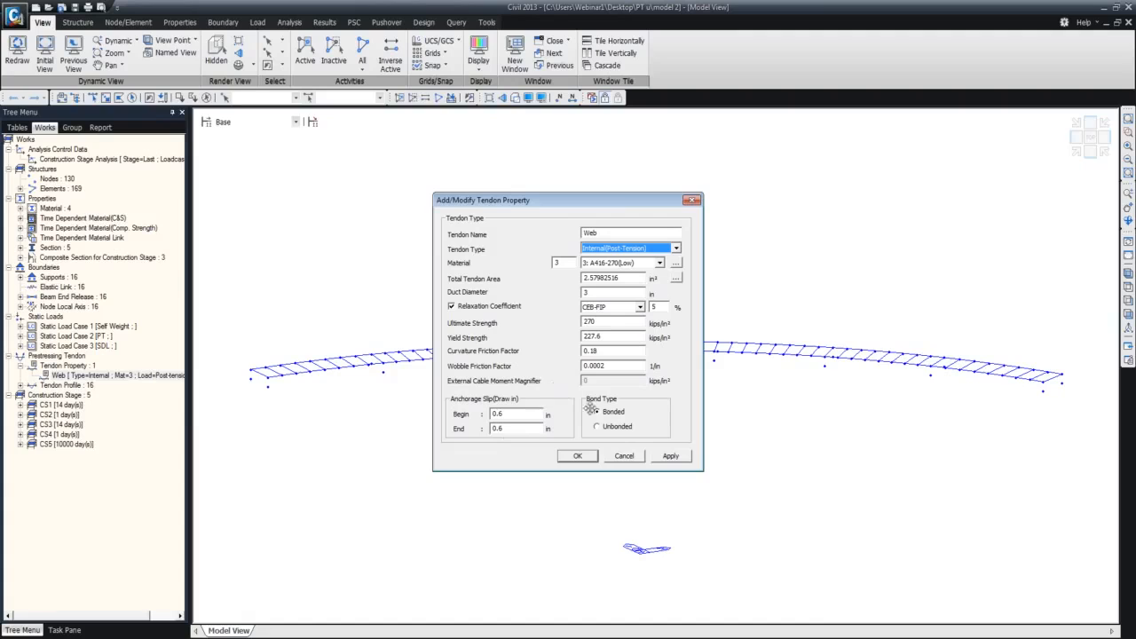
click(691, 200)
Expand the tendon profile list, then isolate the inner curved girder line with a polygon selection and show it as a rendered isometric model.
double_click(47, 387)
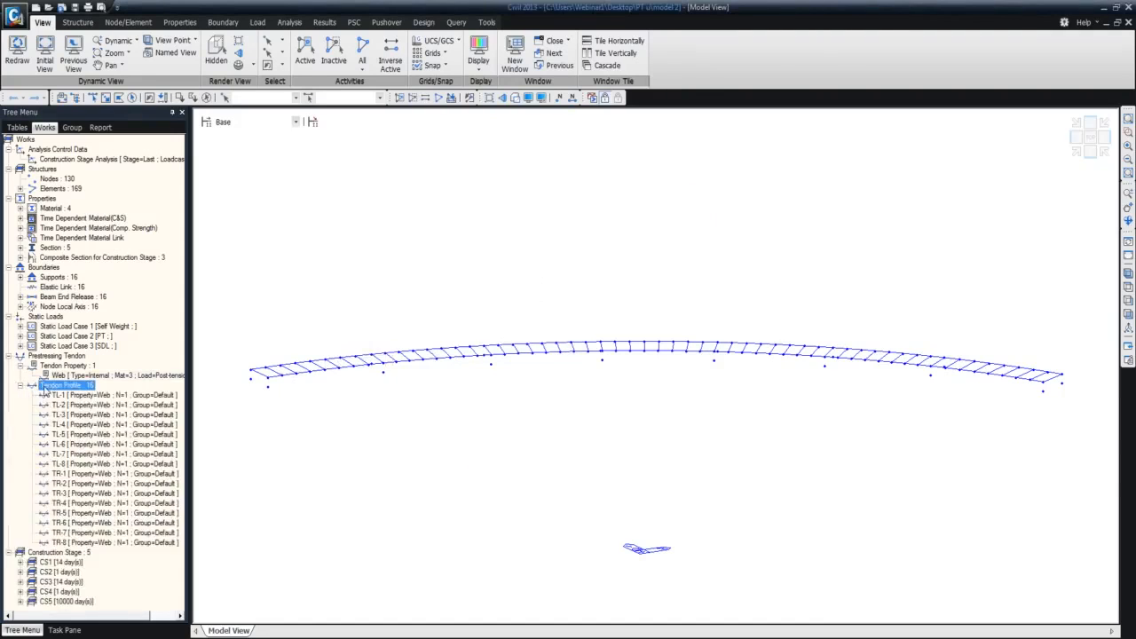
click(1090, 139)
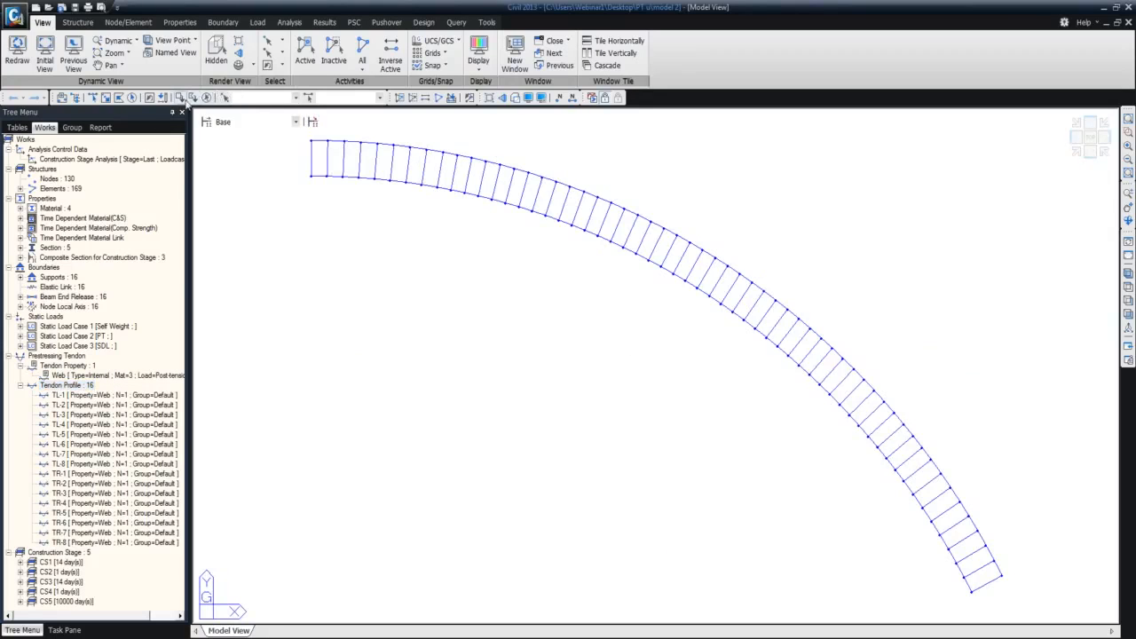
click(119, 99)
click(286, 160)
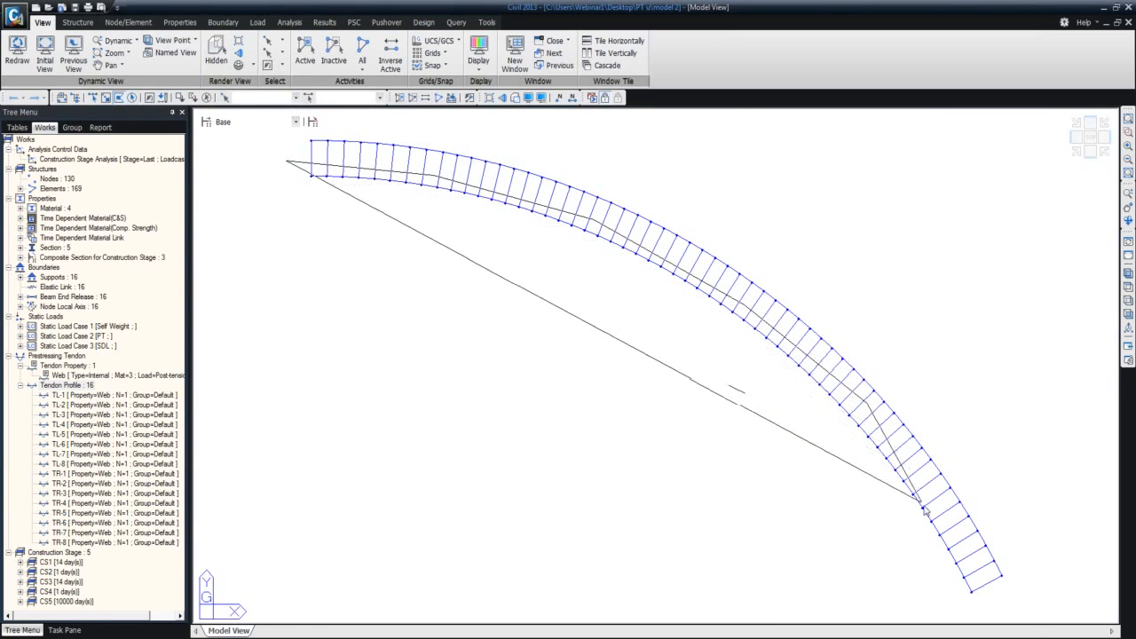
click(1001, 621)
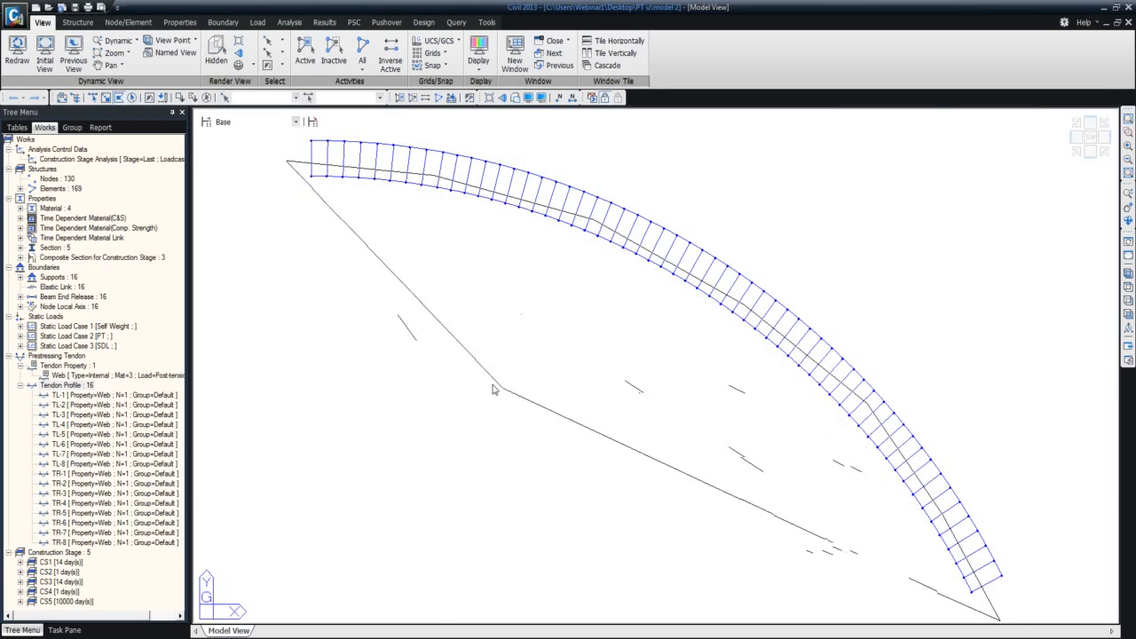
double_click(437, 373)
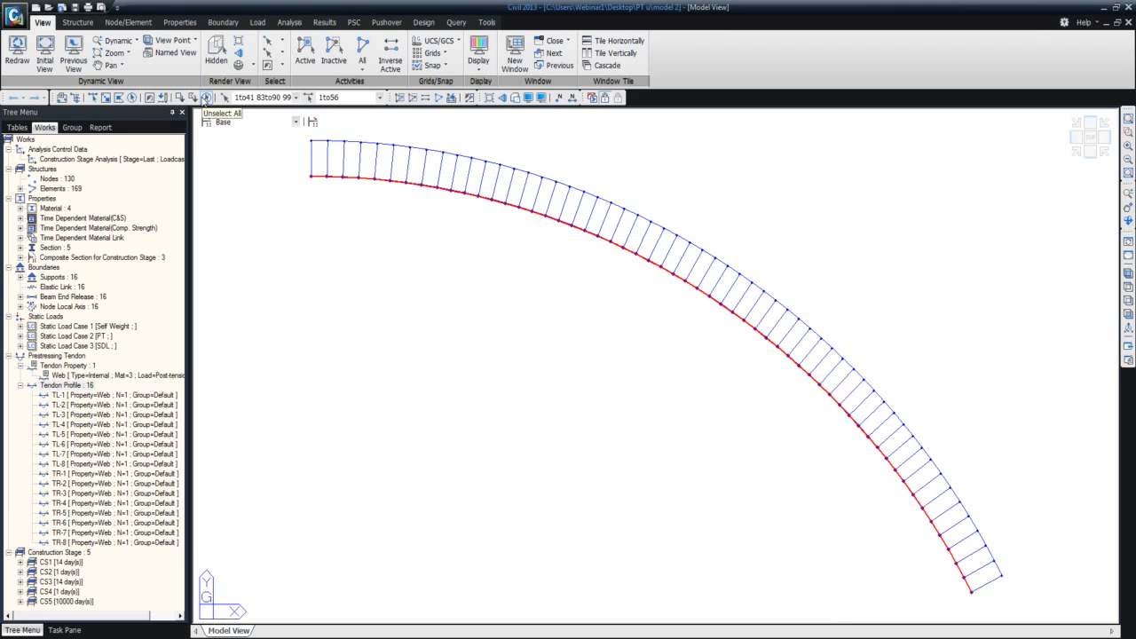
click(306, 54)
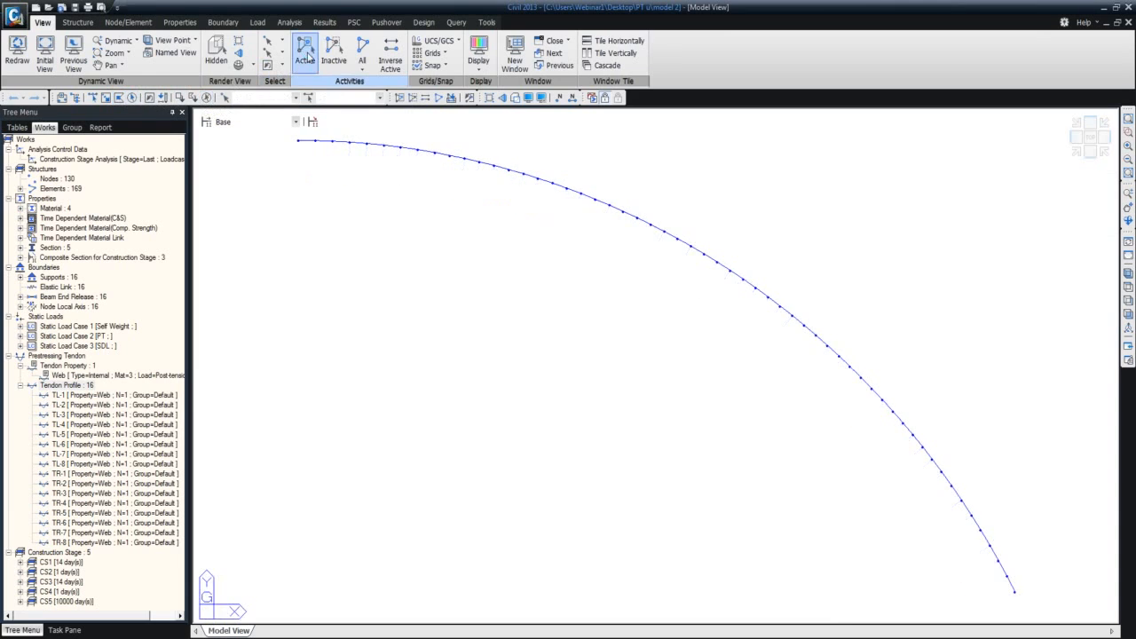
click(1077, 153)
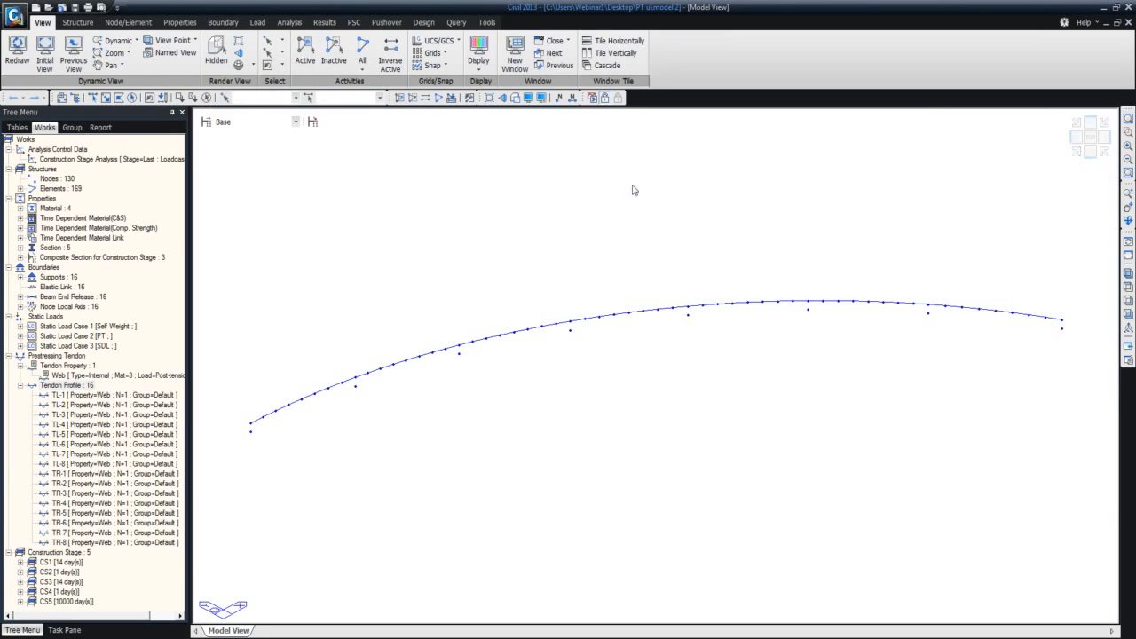
click(216, 51)
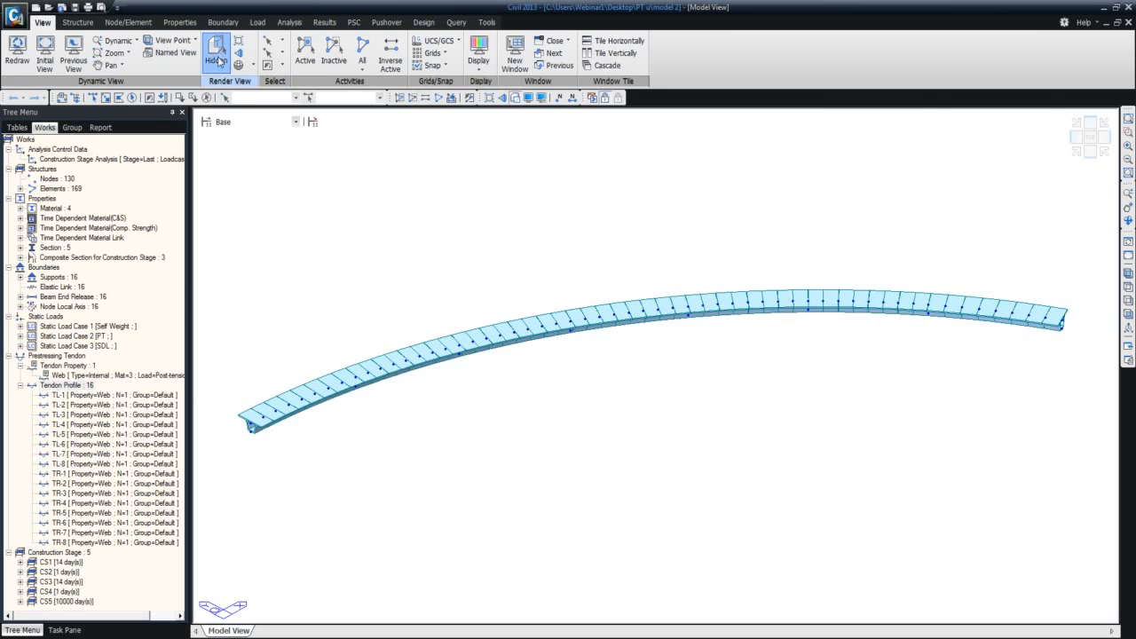
Display all tendon profiles on the isolated girder and examine them at its end and in front elevation.
click(89, 387)
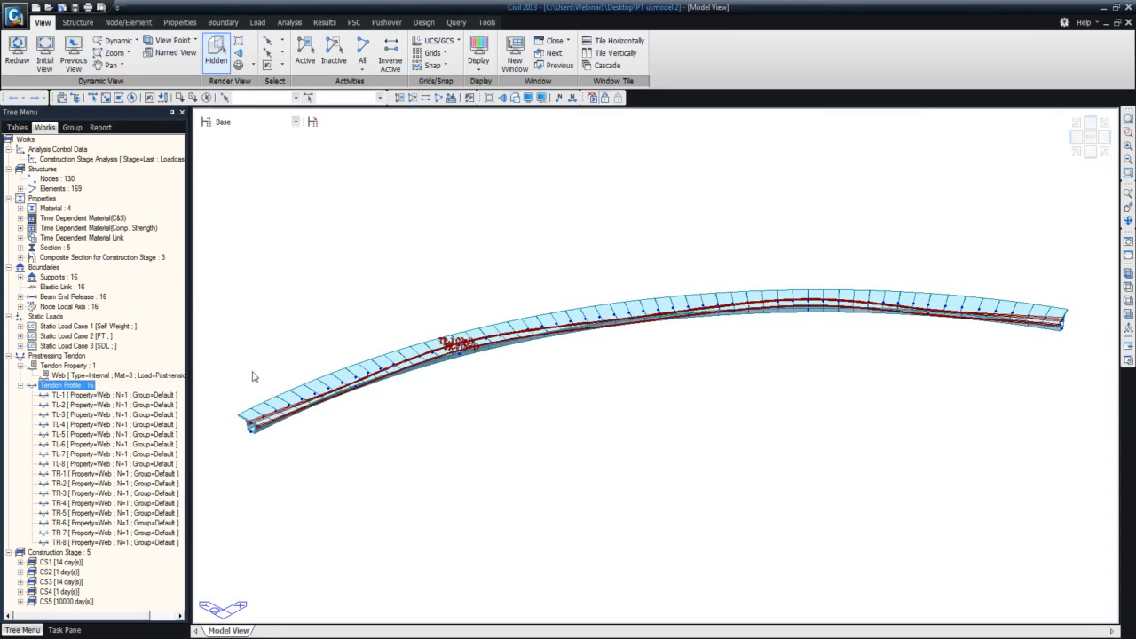
middle_drag(319, 414, 443, 358)
scroll(384, 386, up, 8)
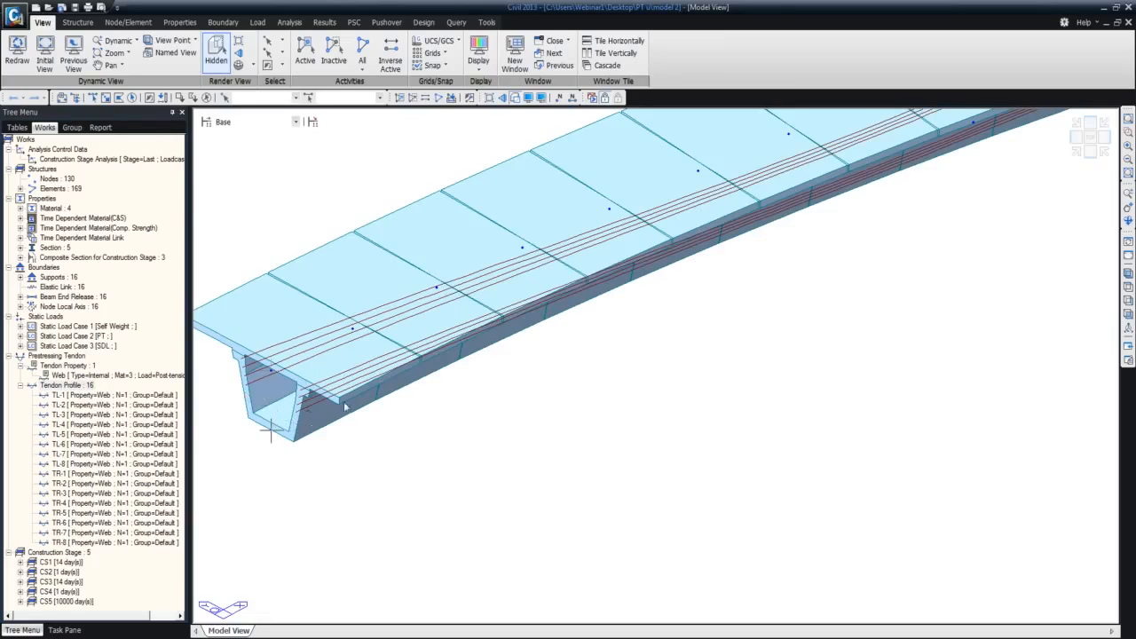
scroll(525, 360, up, 3)
scroll(507, 355, down, 2)
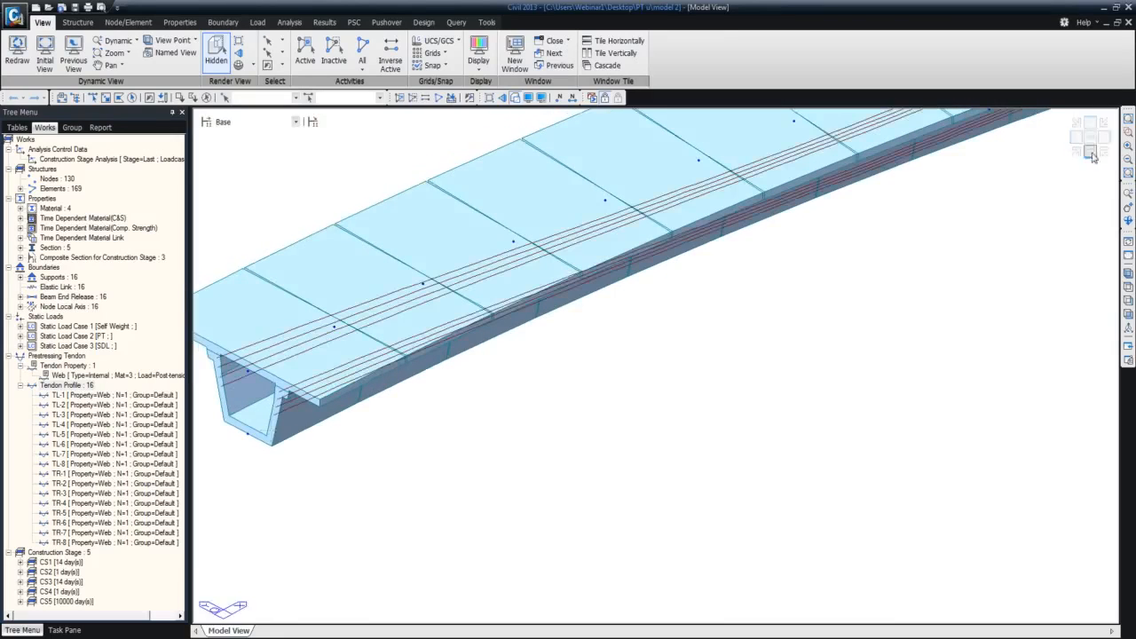
click(1091, 152)
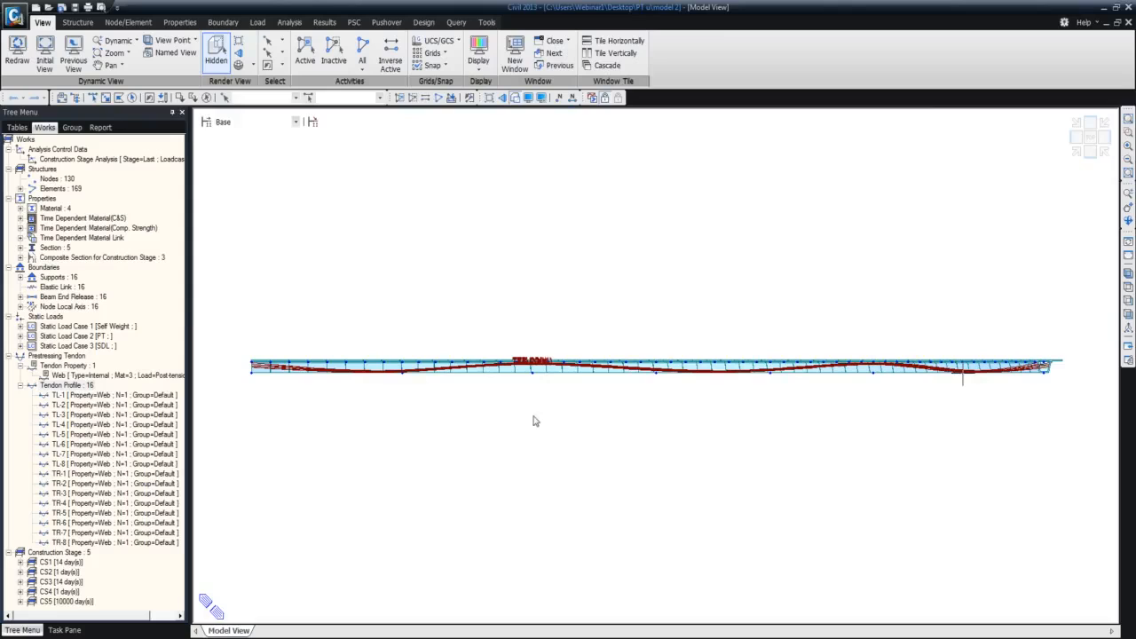
Hide the tendon profiles and reactivate all elements in an isometric view of the whole bridge.
right_click(82, 387)
click(102, 412)
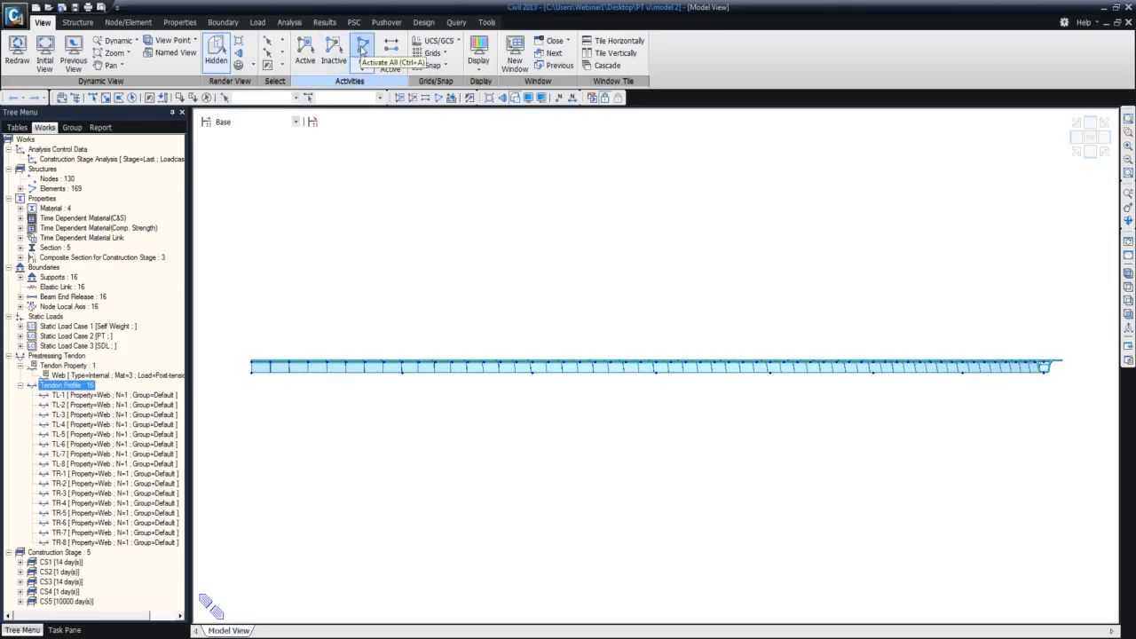
click(1075, 154)
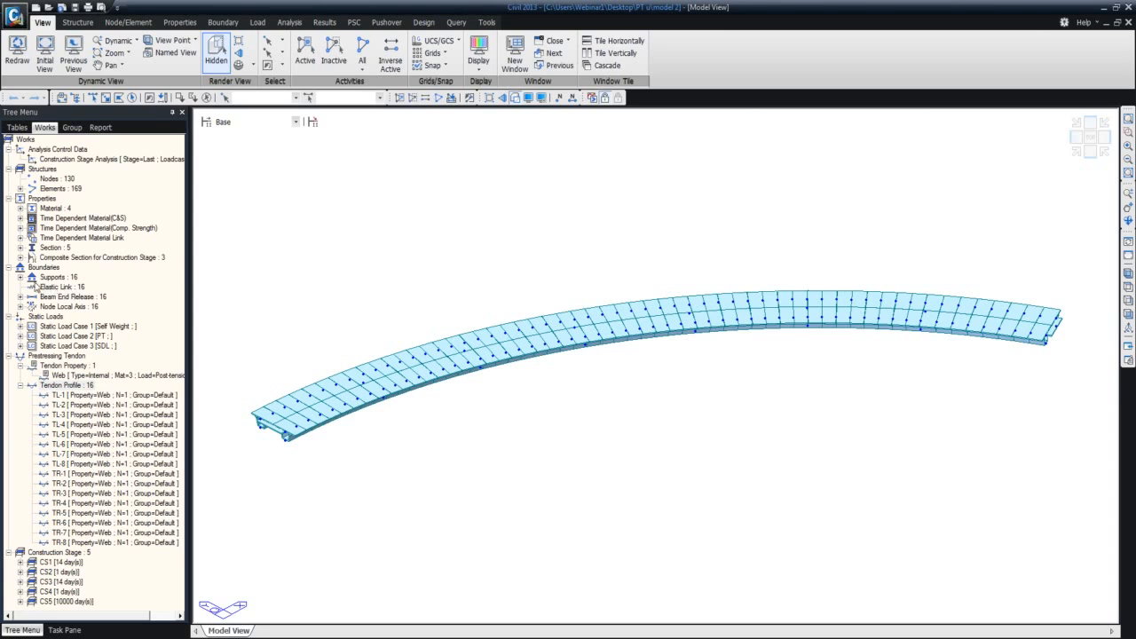
Highlight the Type 1 and Type 2 beam end releases and examine the affected girder elements up close.
click(20, 298)
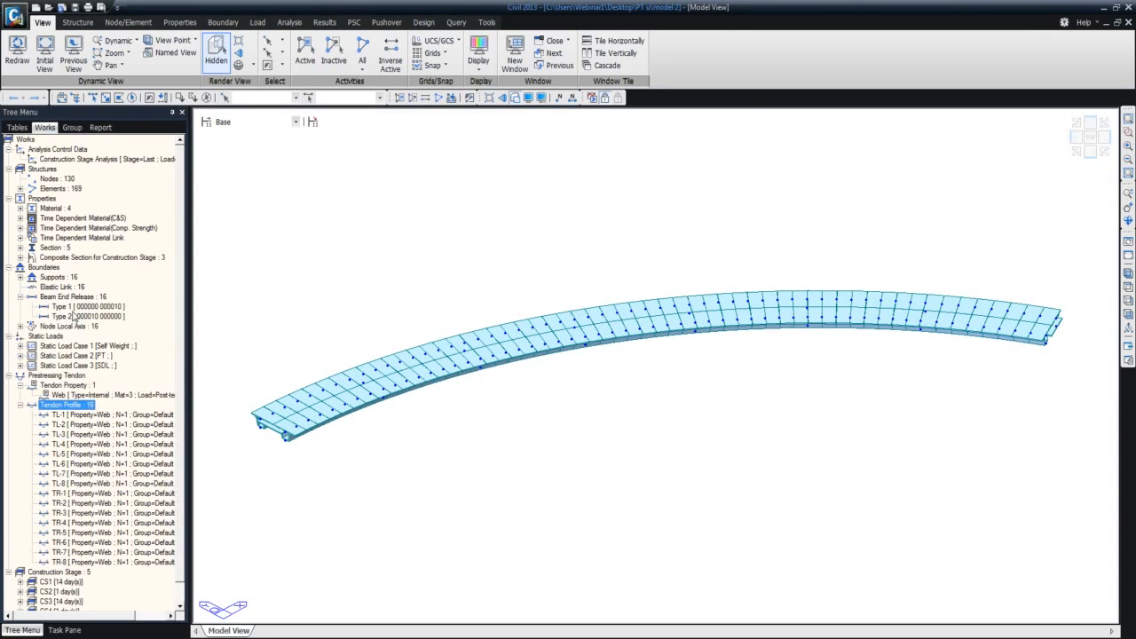
click(74, 307)
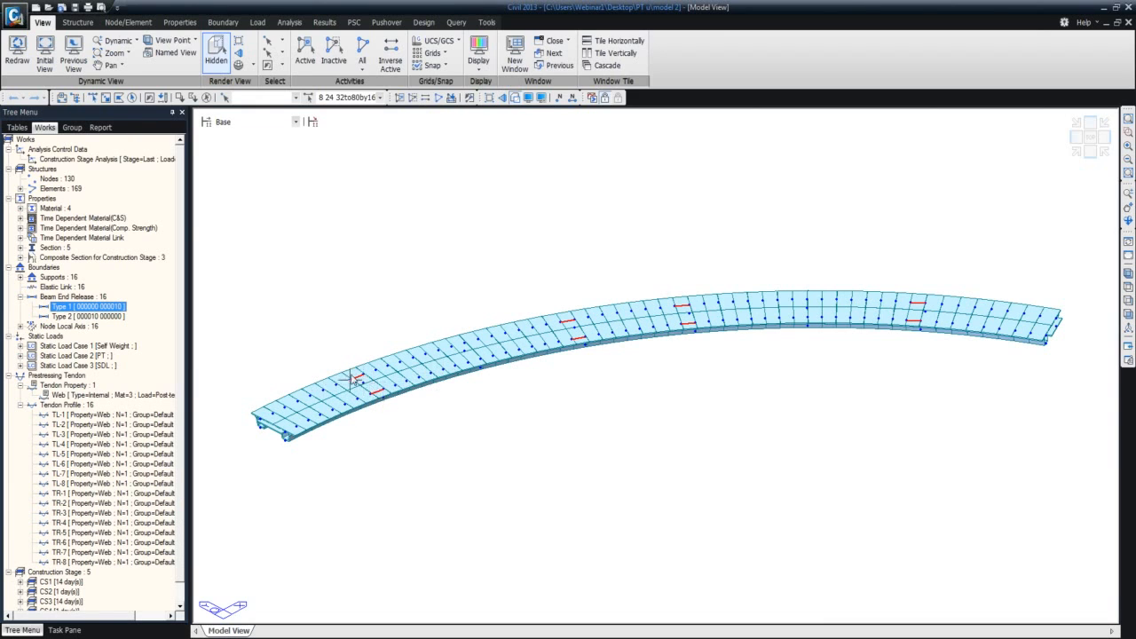
click(113, 317)
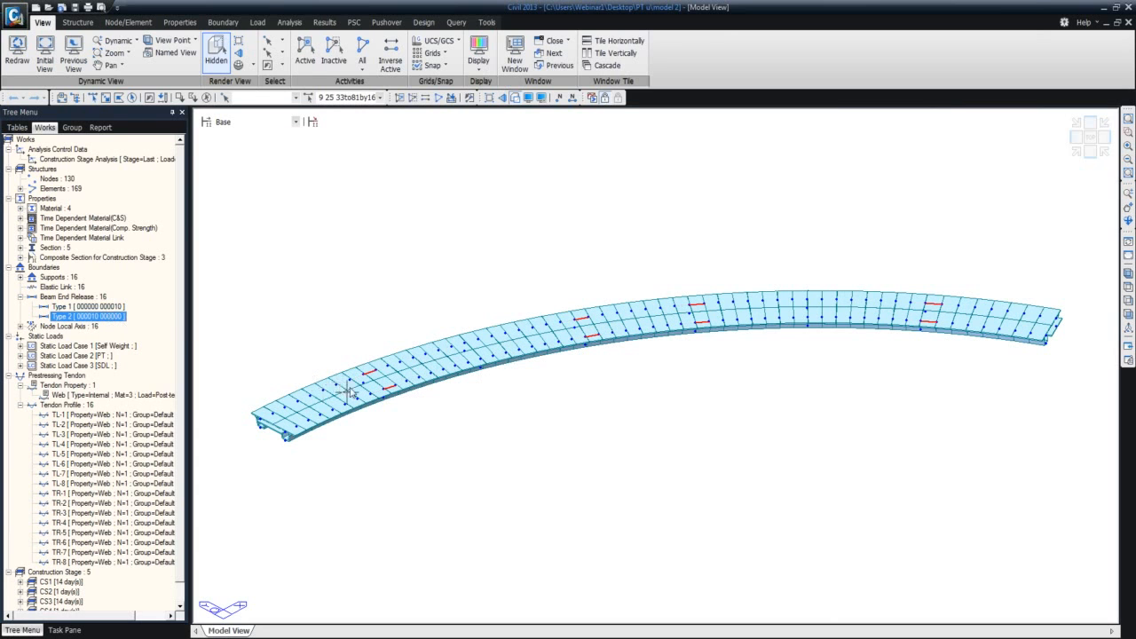
middle_drag(391, 387, 412, 377)
scroll(403, 379, down, 1)
scroll(404, 377, up, 5)
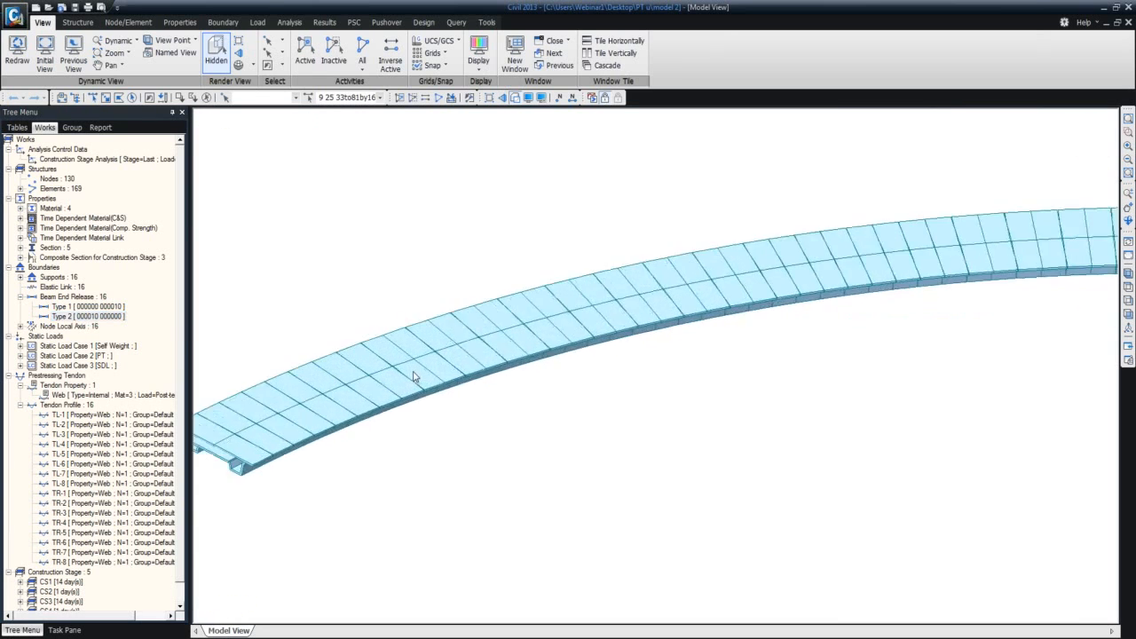
middle_drag(355, 369, 320, 370)
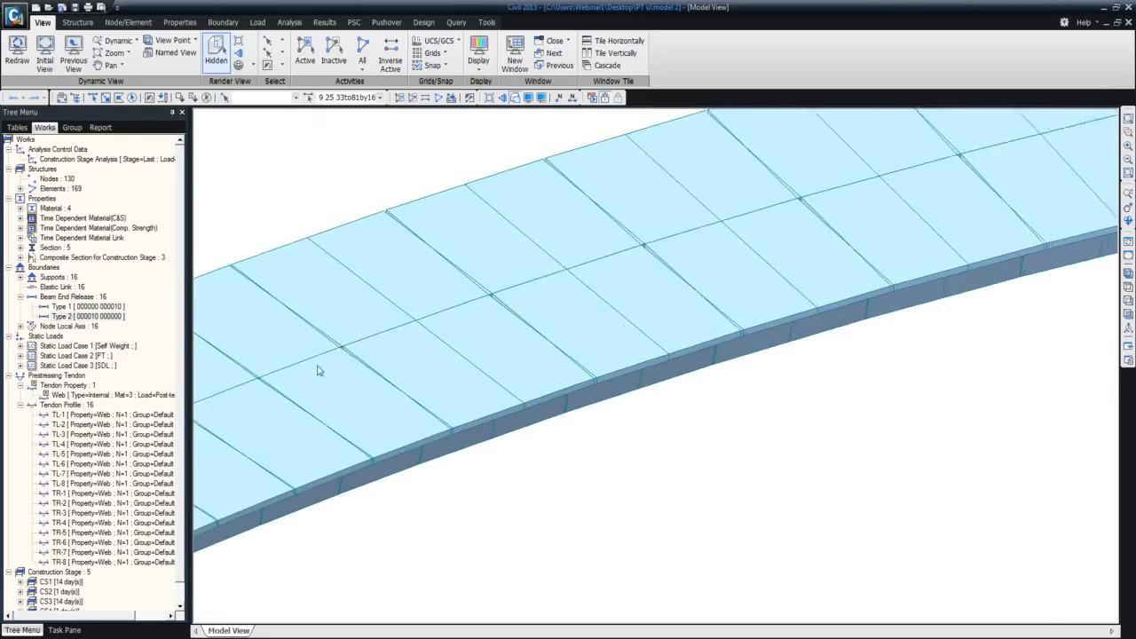
scroll(319, 370, down, 2)
middle_drag(409, 386, 370, 404)
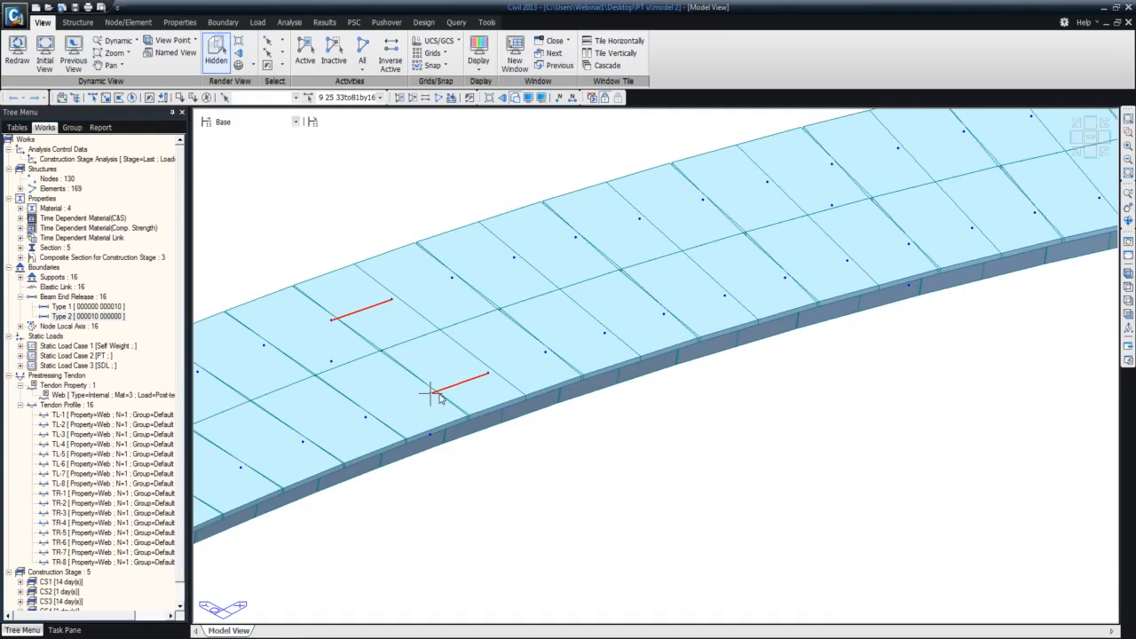
Review the Beam End Release options for the i-node and j-node without applying any release.
click(224, 22)
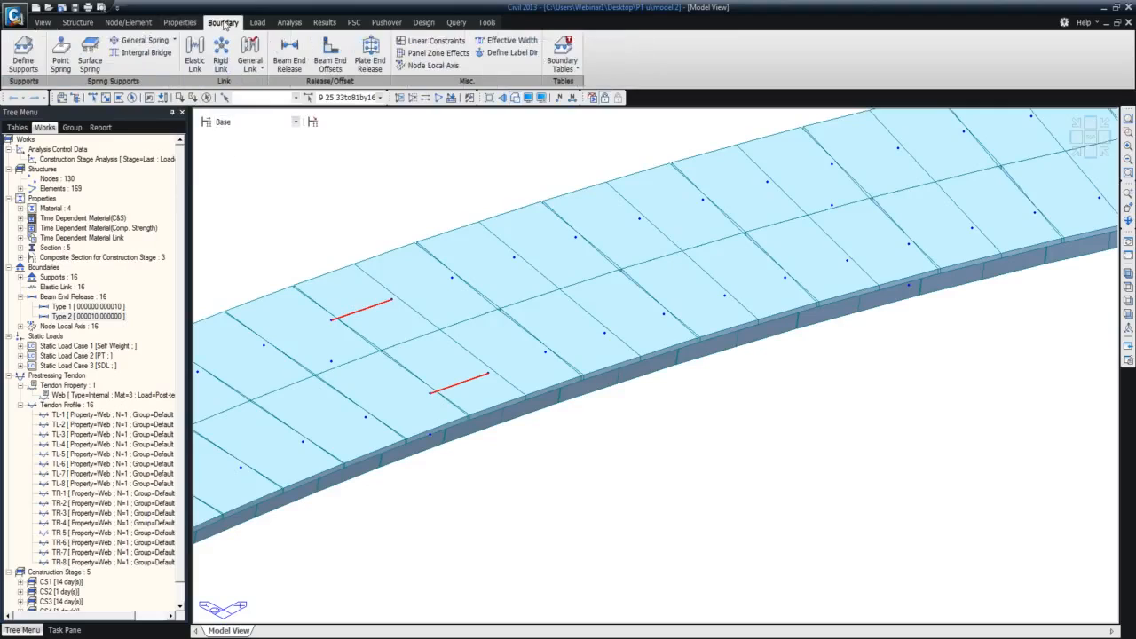
click(289, 55)
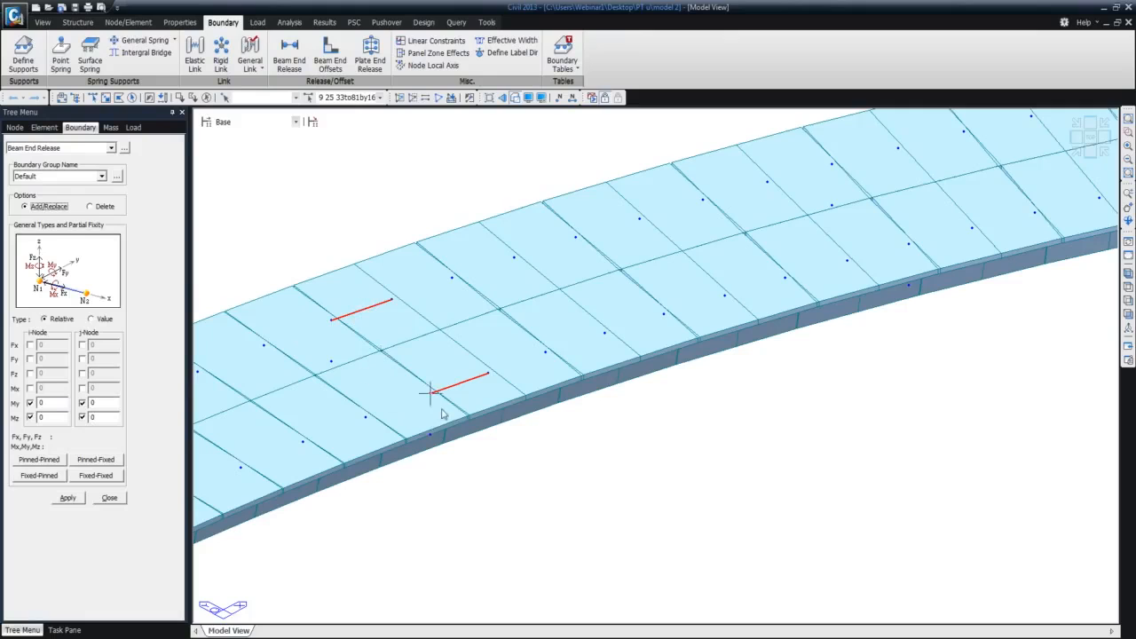
click(109, 497)
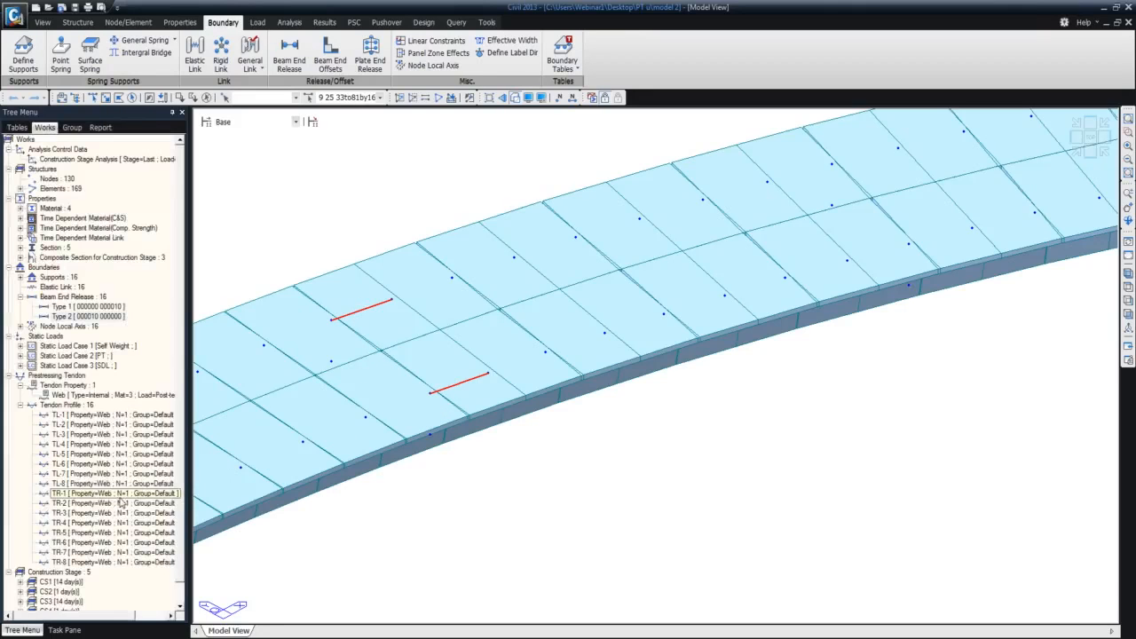
Compare the Type 1 and Type 2 beam end release entries once more and collapse their list.
click(118, 310)
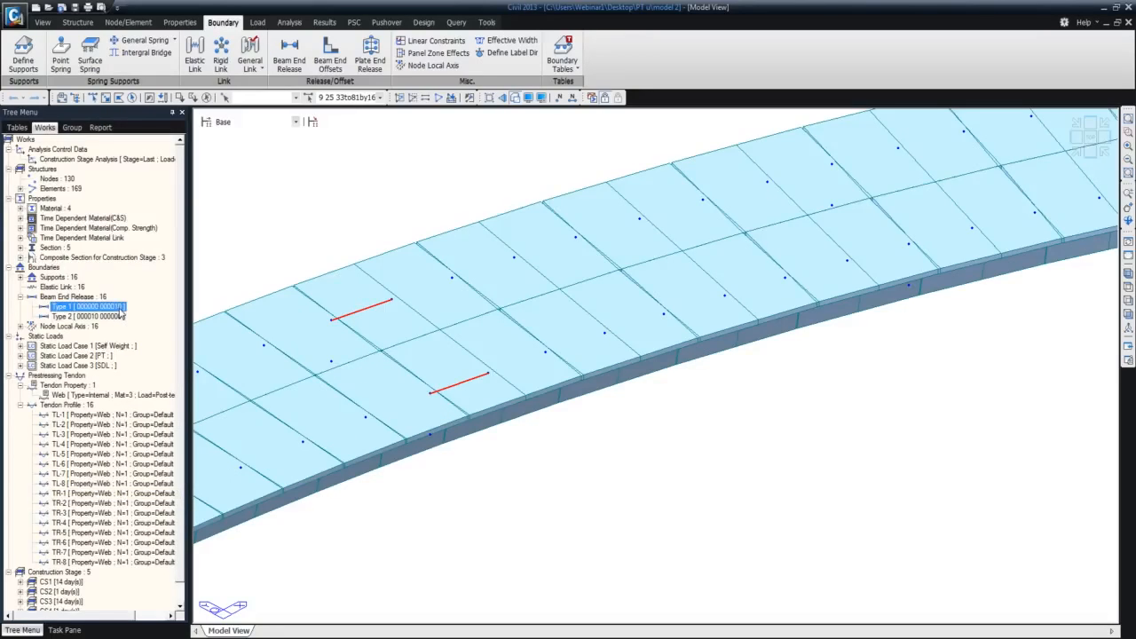
click(122, 318)
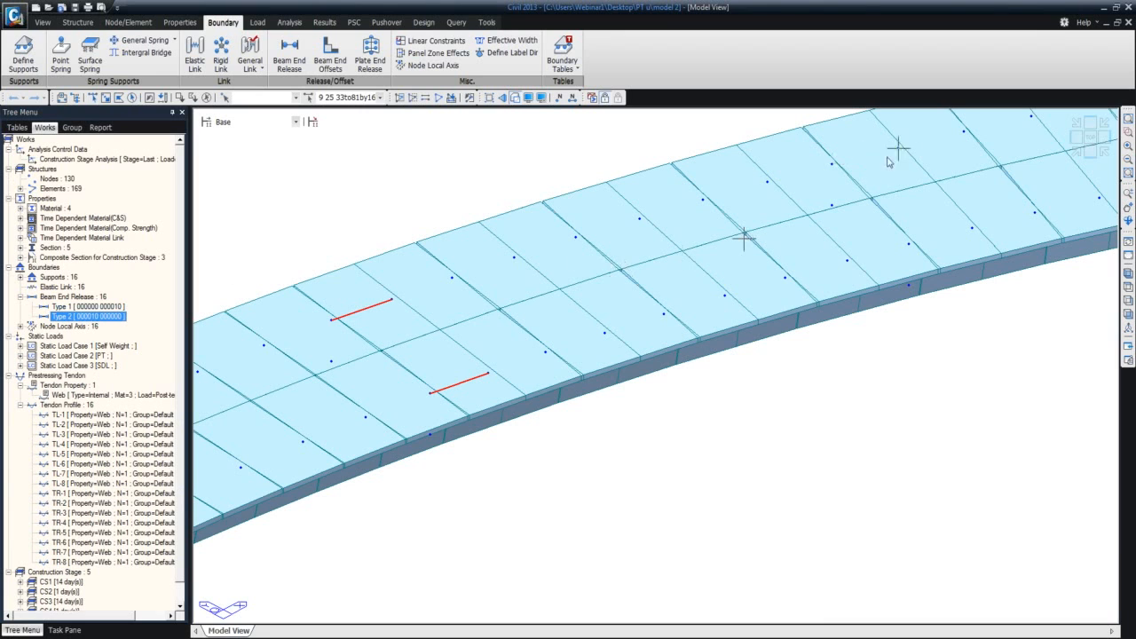
click(20, 298)
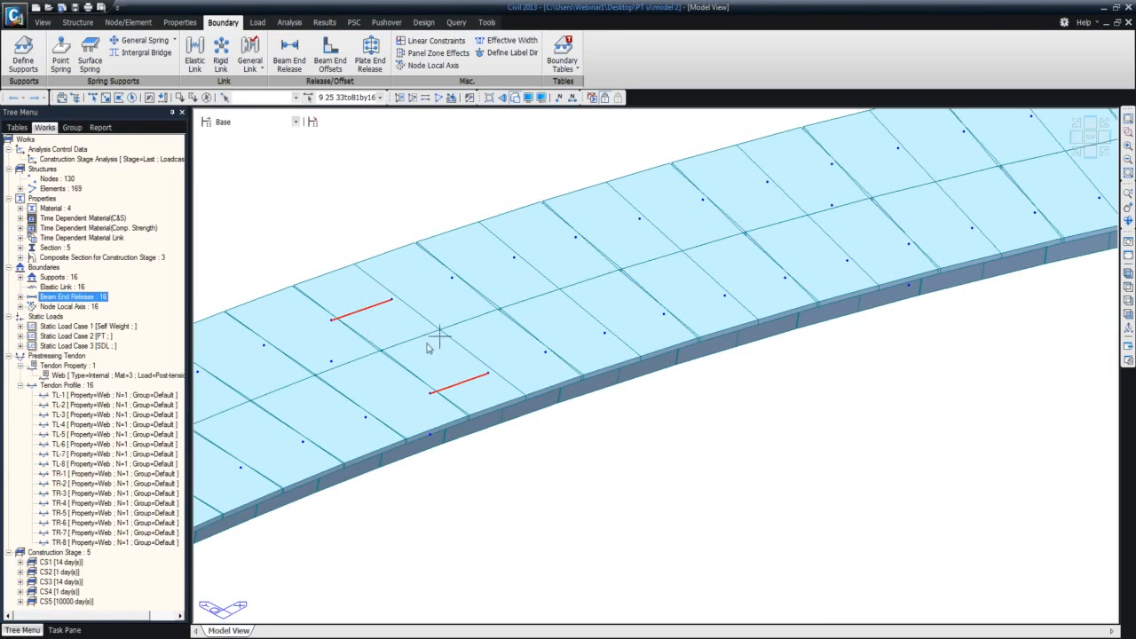
Display the Type 1 supports on the bridge model.
scroll(664, 427, down, 2)
scroll(655, 427, down, 4)
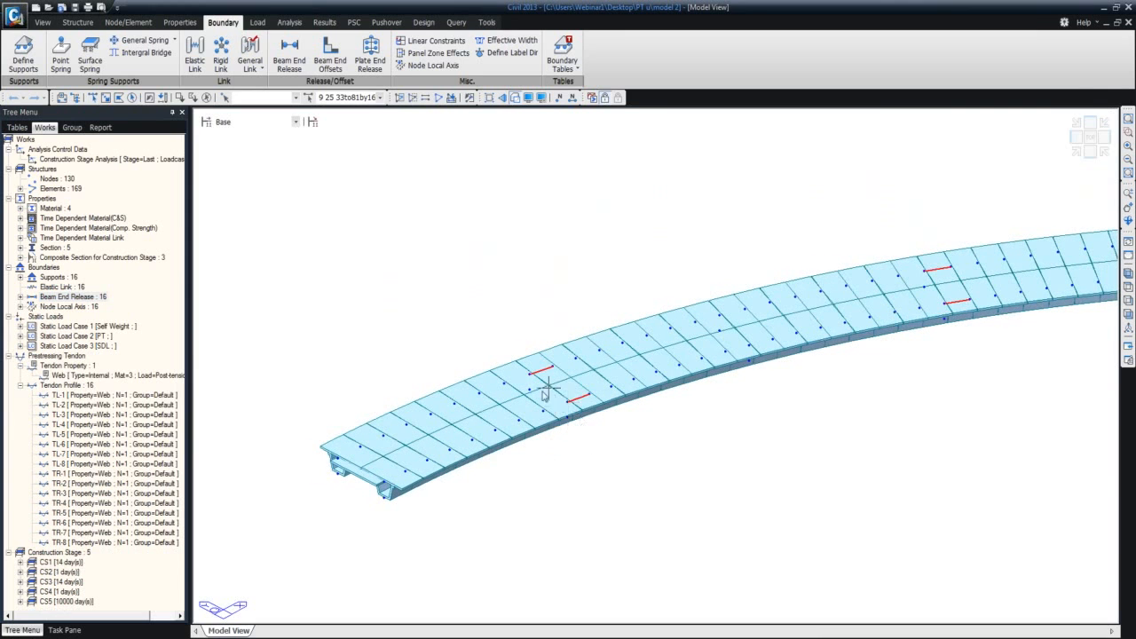
middle_drag(884, 392, 762, 401)
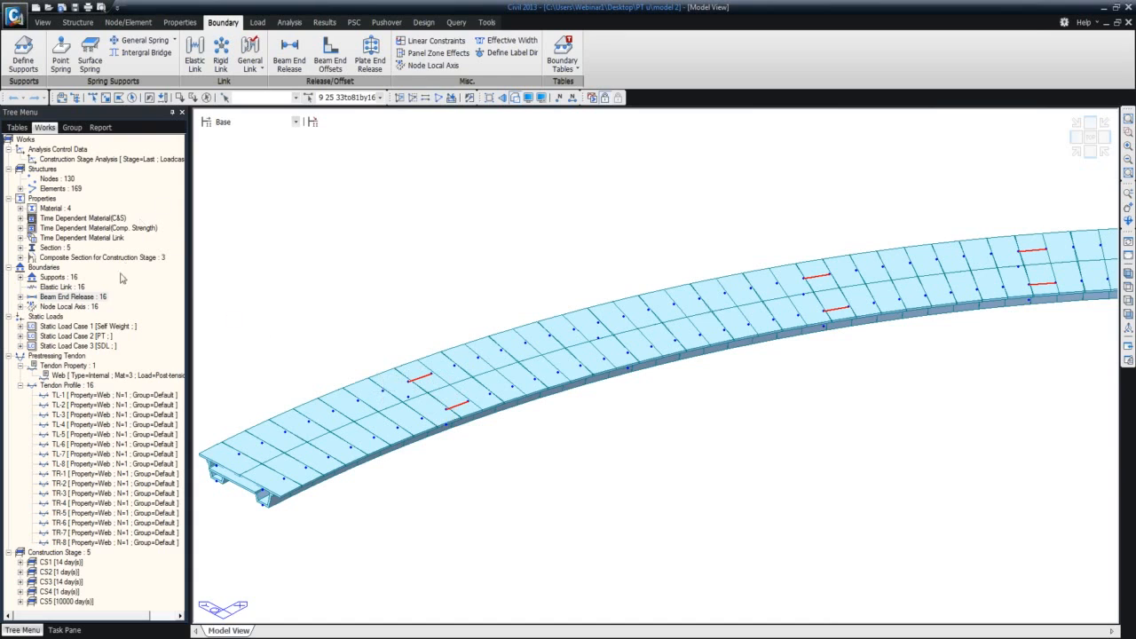
right_click(55, 278)
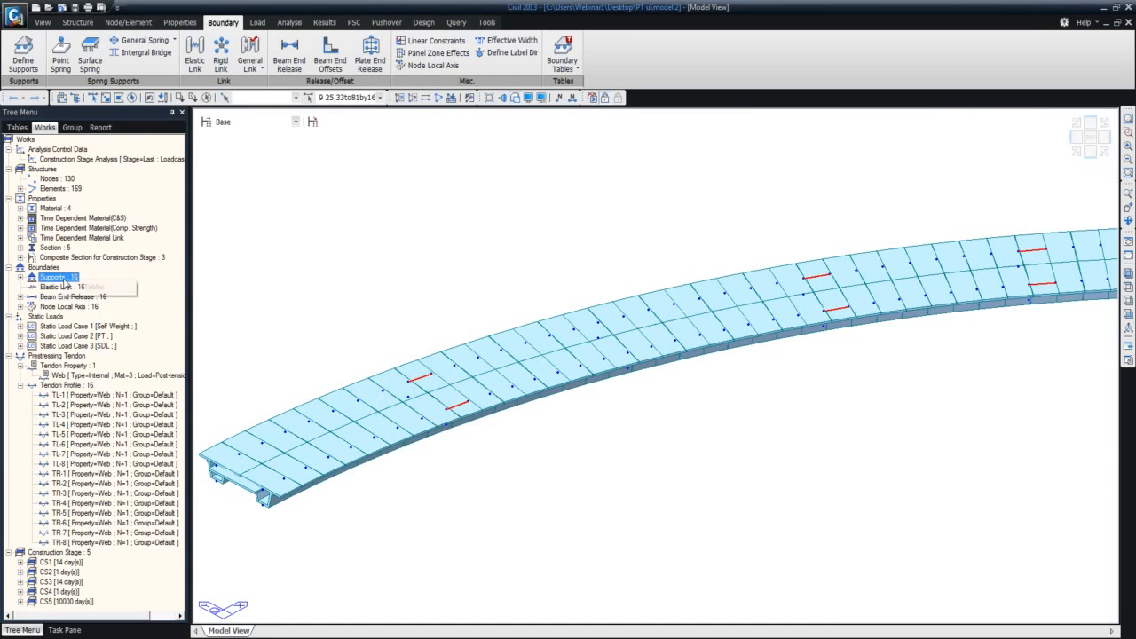
double_click(55, 280)
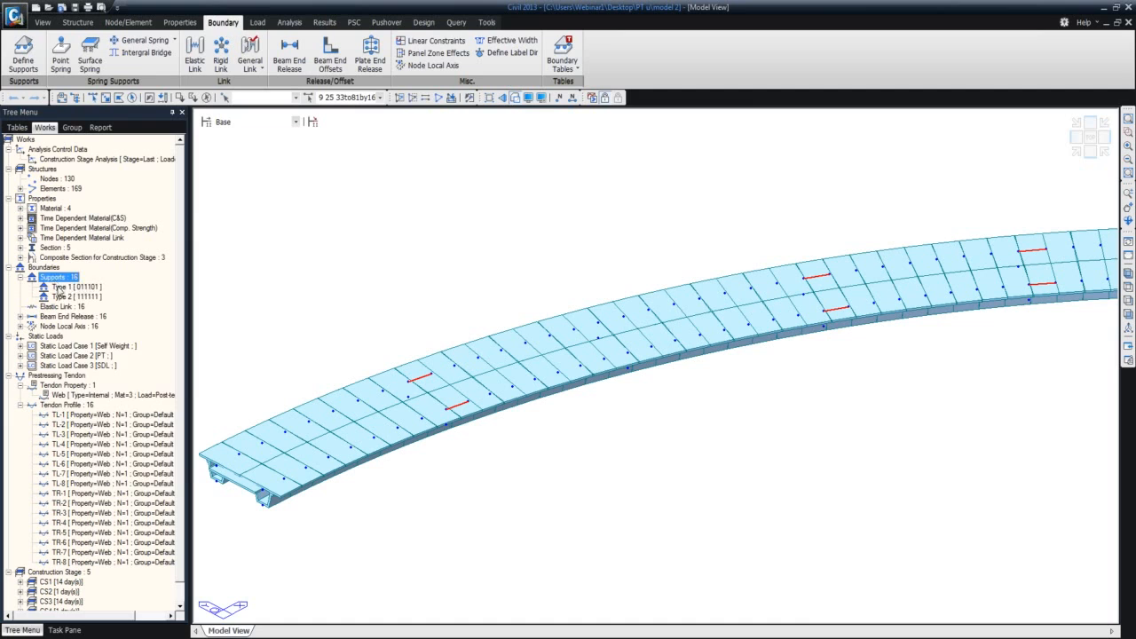
right_click(58, 288)
click(99, 449)
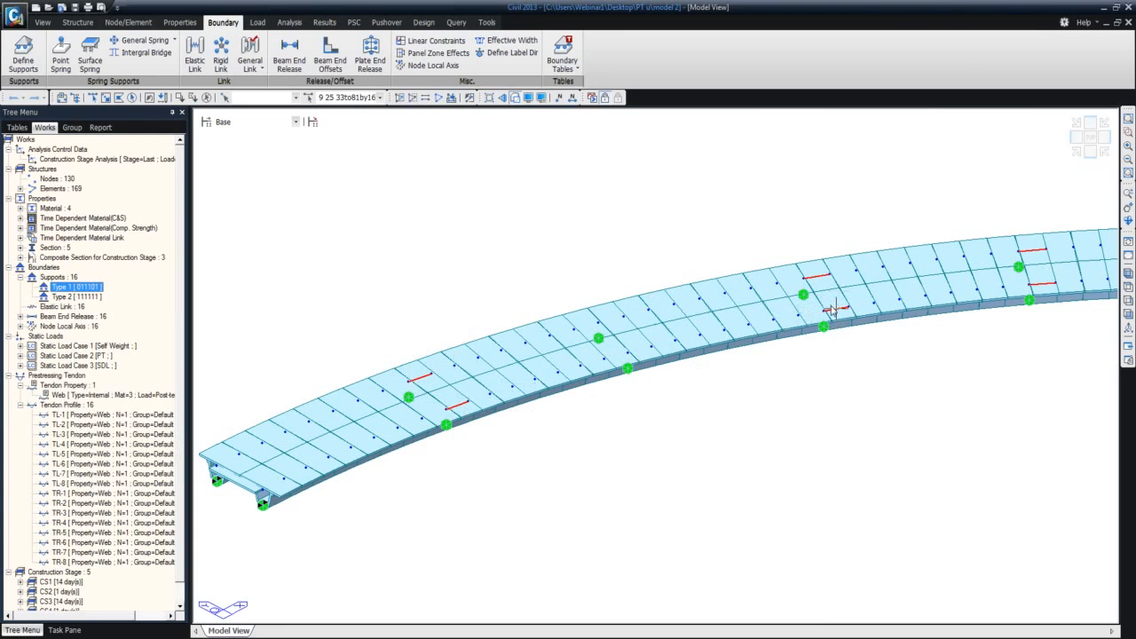
Examine the Type 1 support locations along the whole bridge and hide them again.
middle_drag(1020, 341, 807, 372)
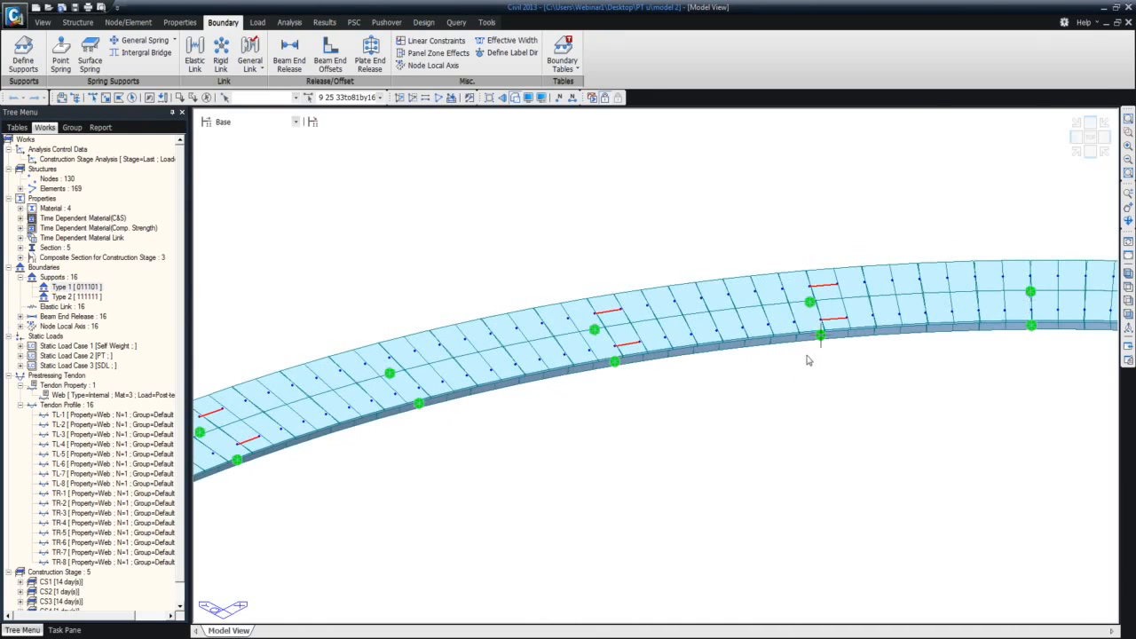
middle_drag(893, 376, 591, 355)
middle_drag(897, 401, 540, 329)
middle_drag(774, 318, 742, 330)
shift+middle_drag(376, 329, 445, 360)
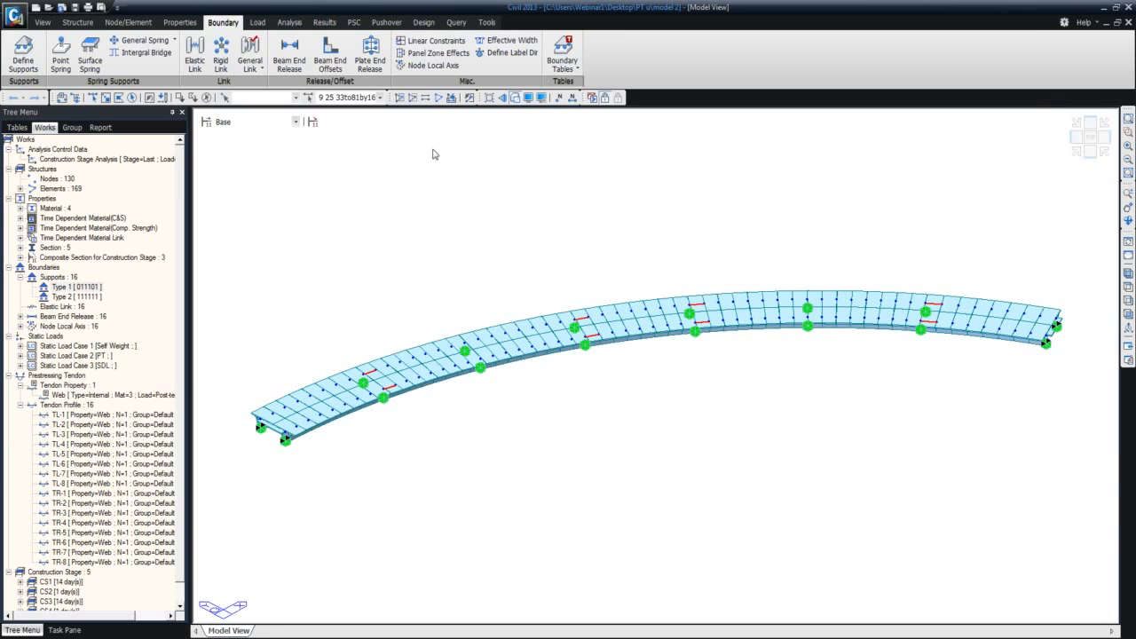
click(64, 286)
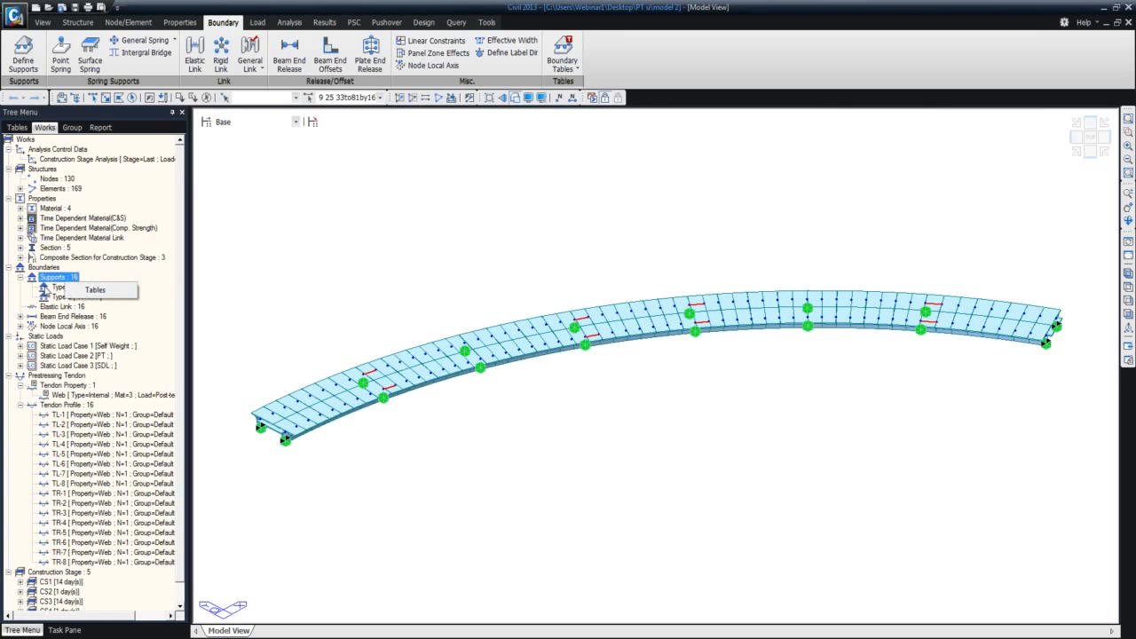
right_click(56, 289)
click(119, 465)
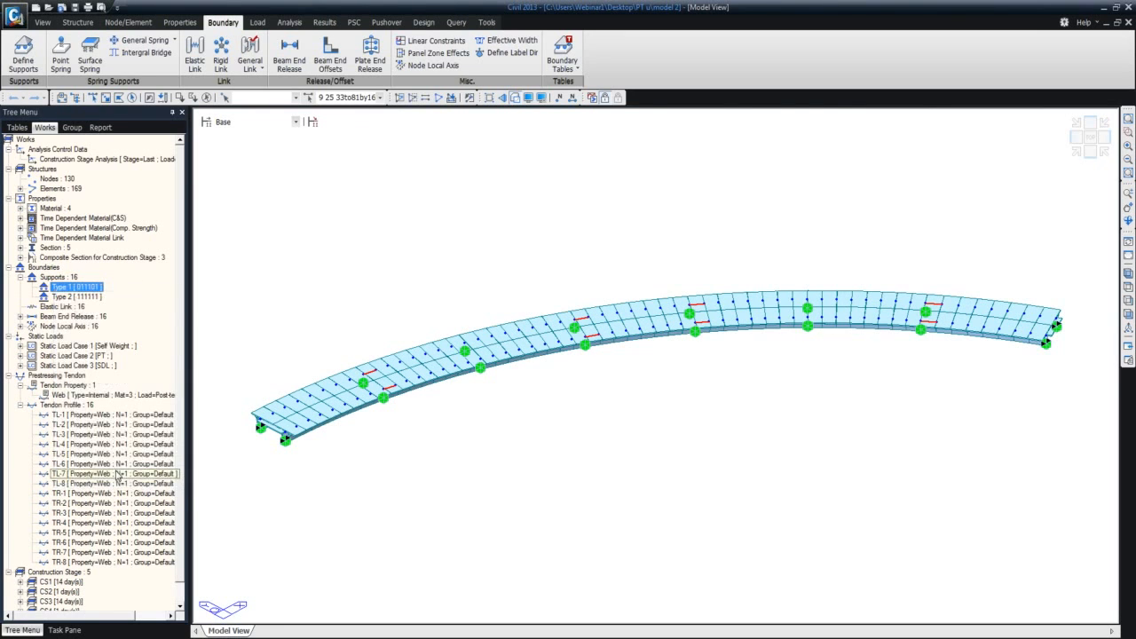
Open the definition of construction stage CS1 for editing.
click(256, 123)
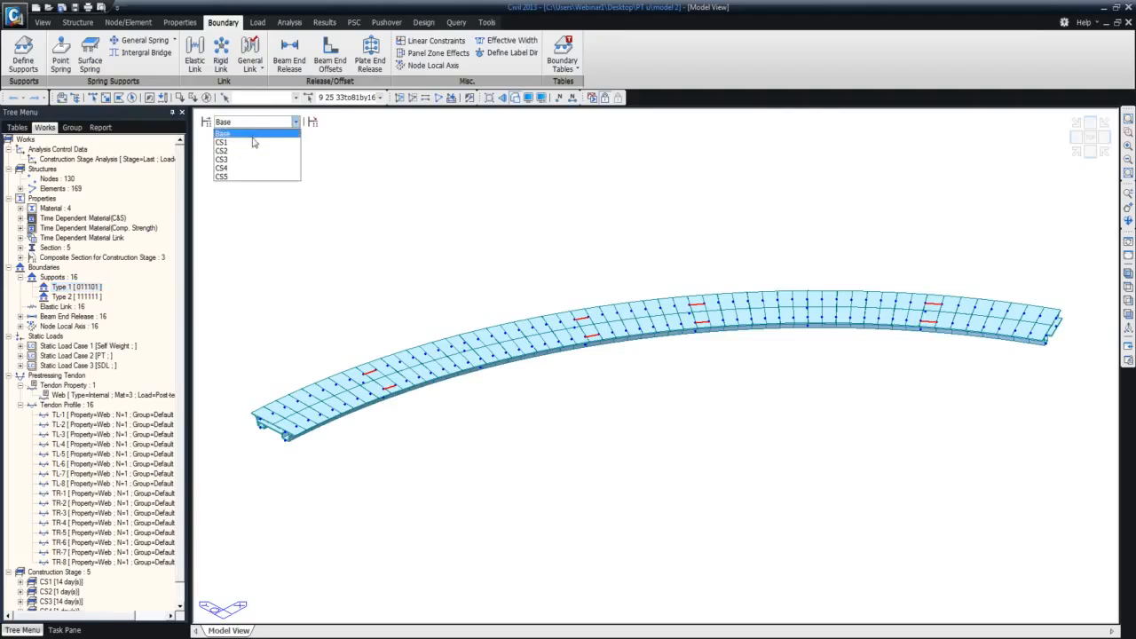
click(206, 124)
click(206, 124)
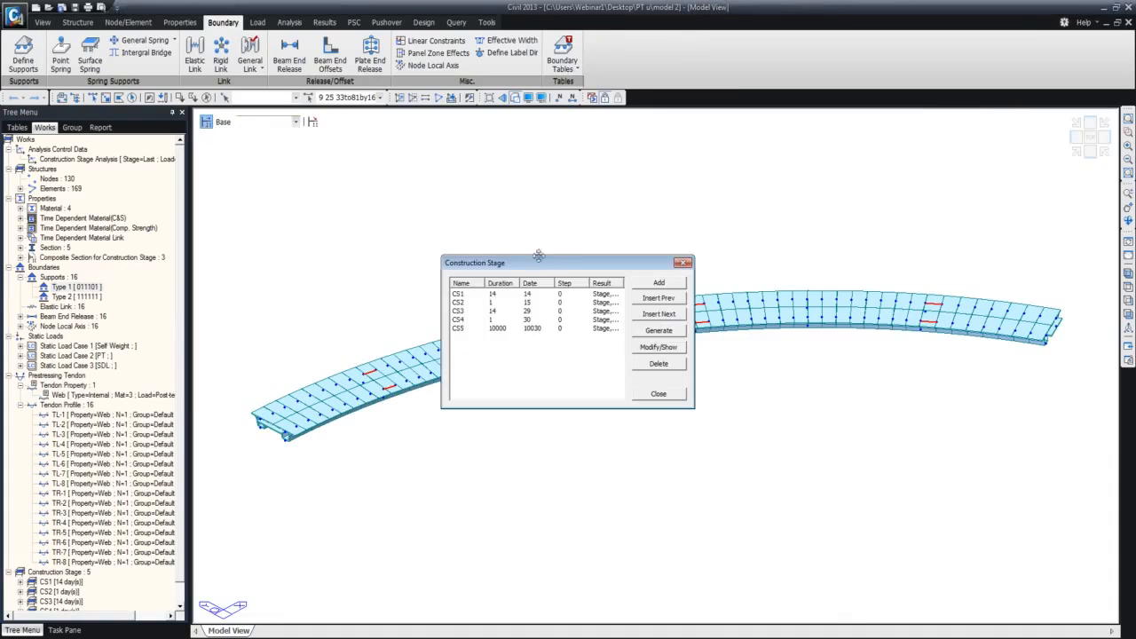
drag(540, 263, 473, 175)
double_click(417, 206)
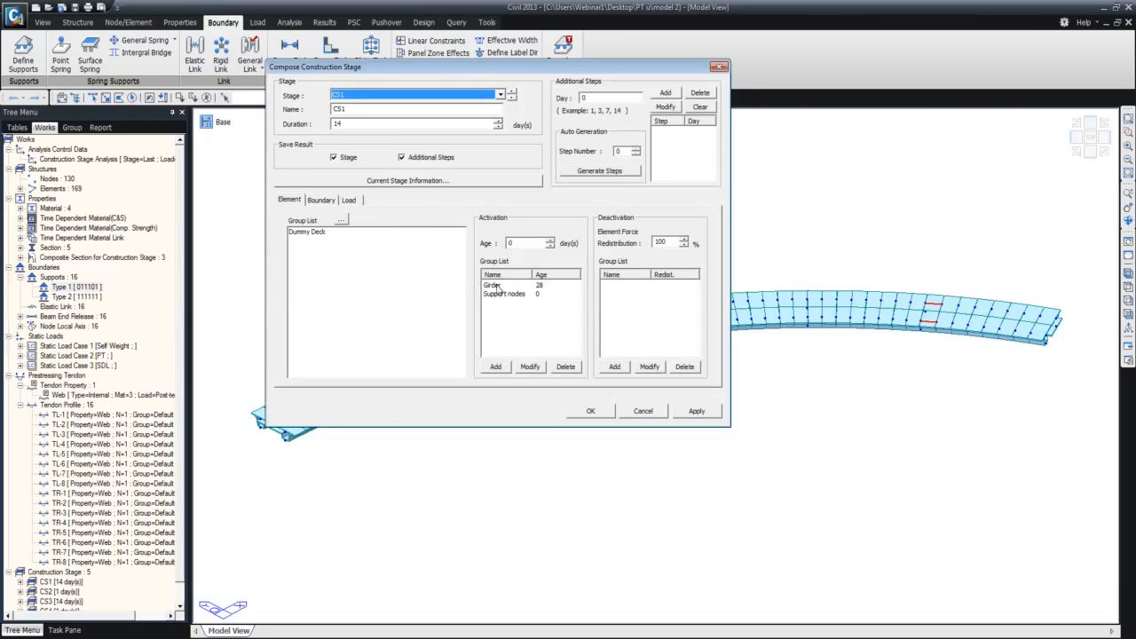
Try to activate the Temp, Bearing and Beam End release boundary groups in stage CS1 at the deformed position.
click(320, 200)
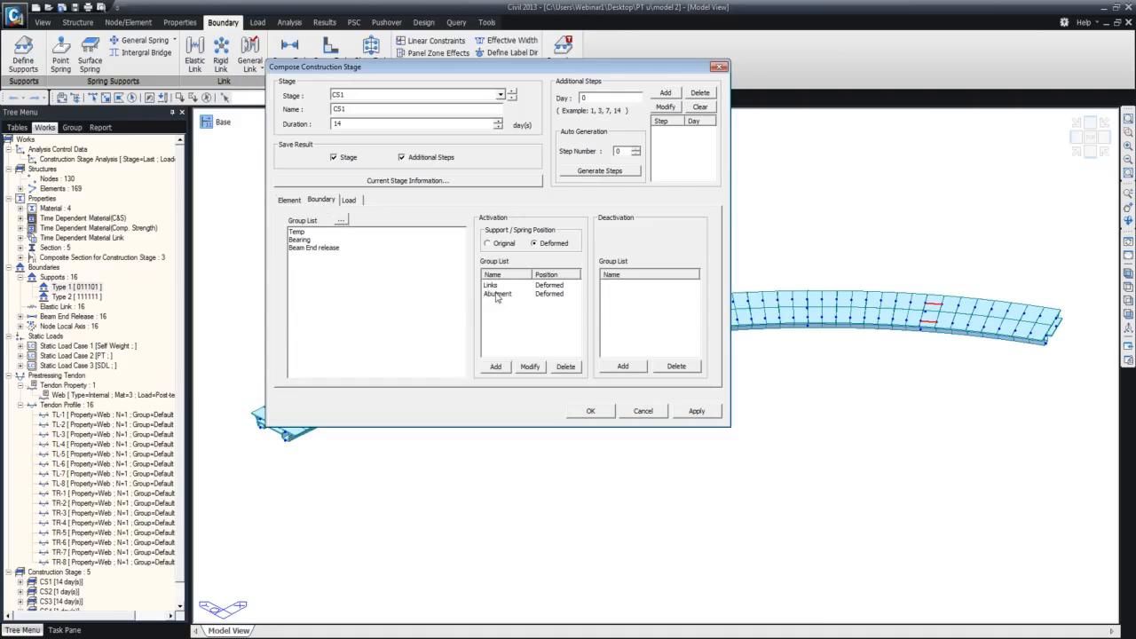
click(312, 249)
drag(309, 247, 303, 236)
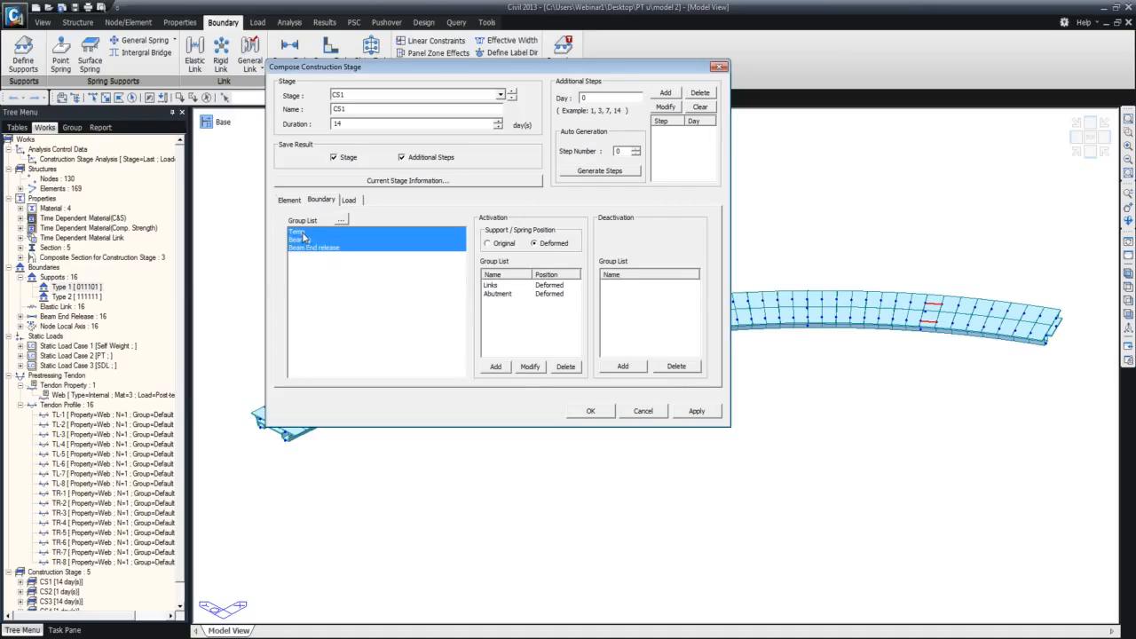
click(496, 366)
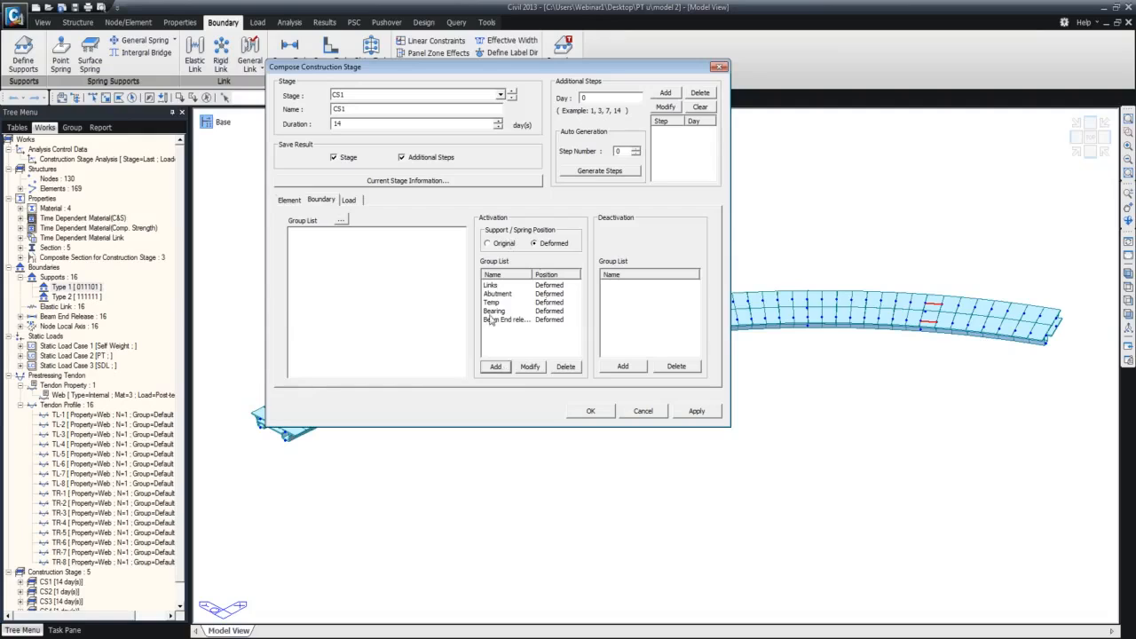
click(349, 201)
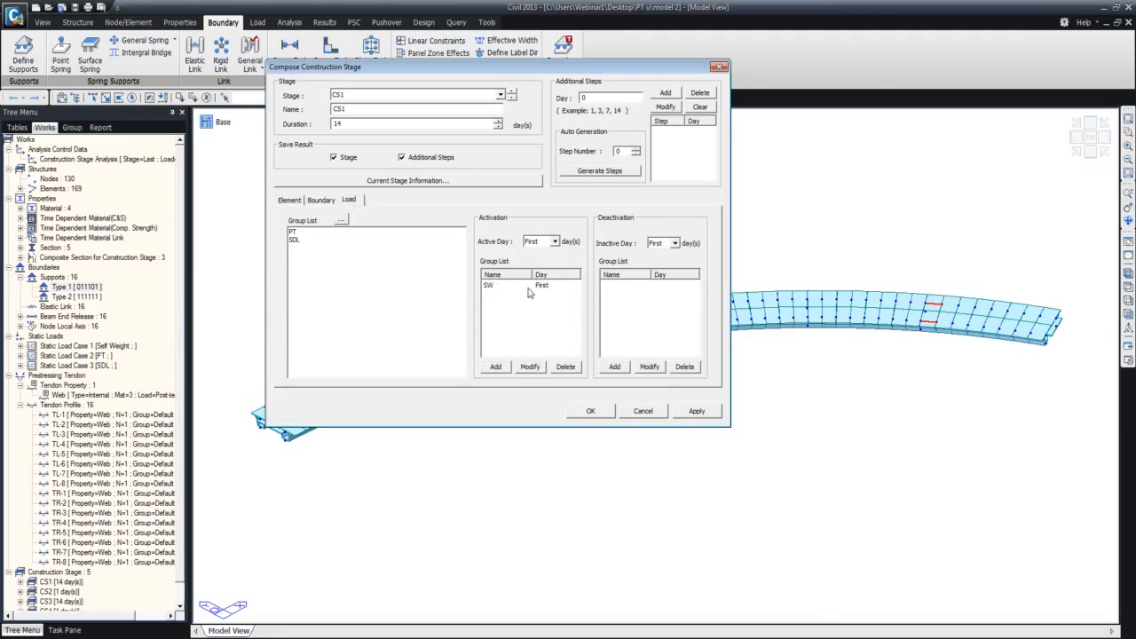
click(696, 410)
Remove the Bearing group from the boundary activation of stage CS3 and apply the change.
drag(649, 71, 725, 127)
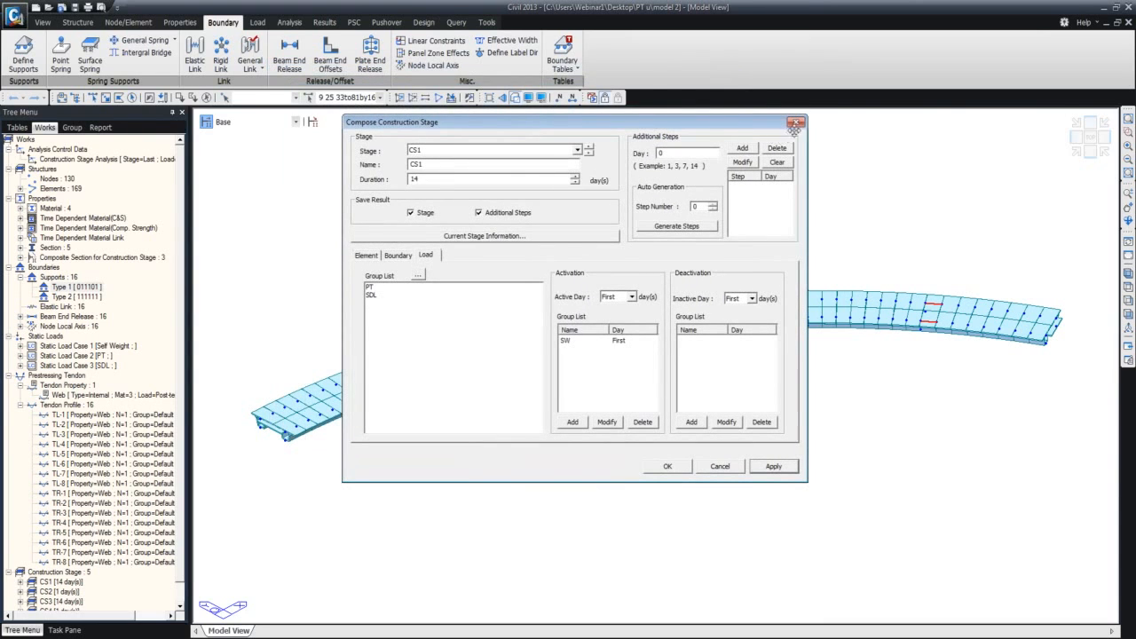
click(589, 153)
click(589, 153)
click(407, 255)
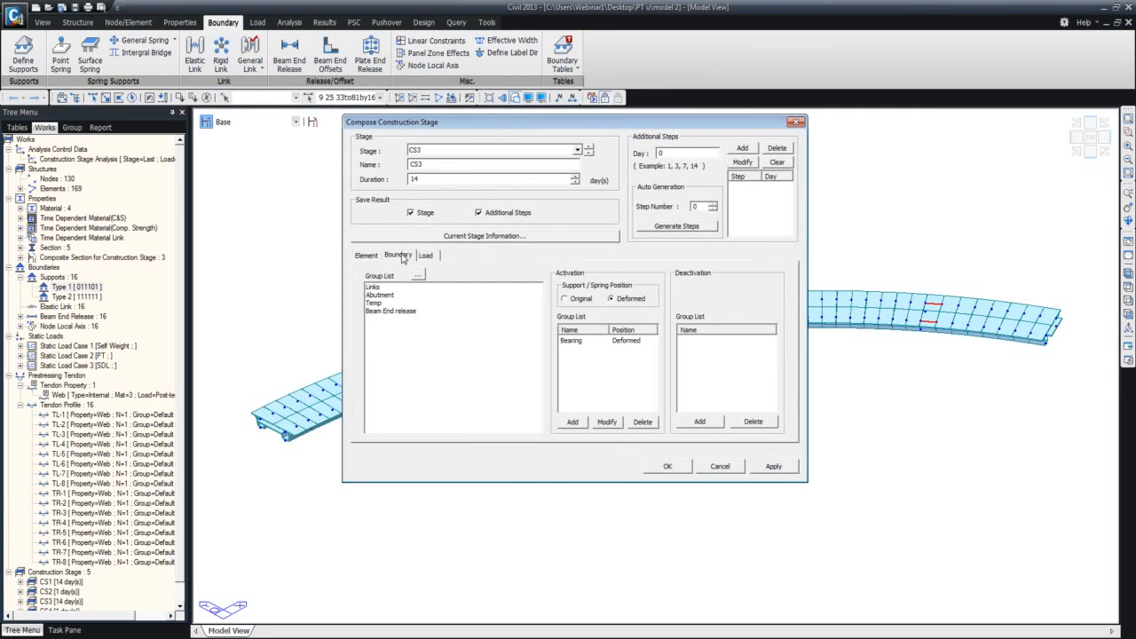
click(598, 340)
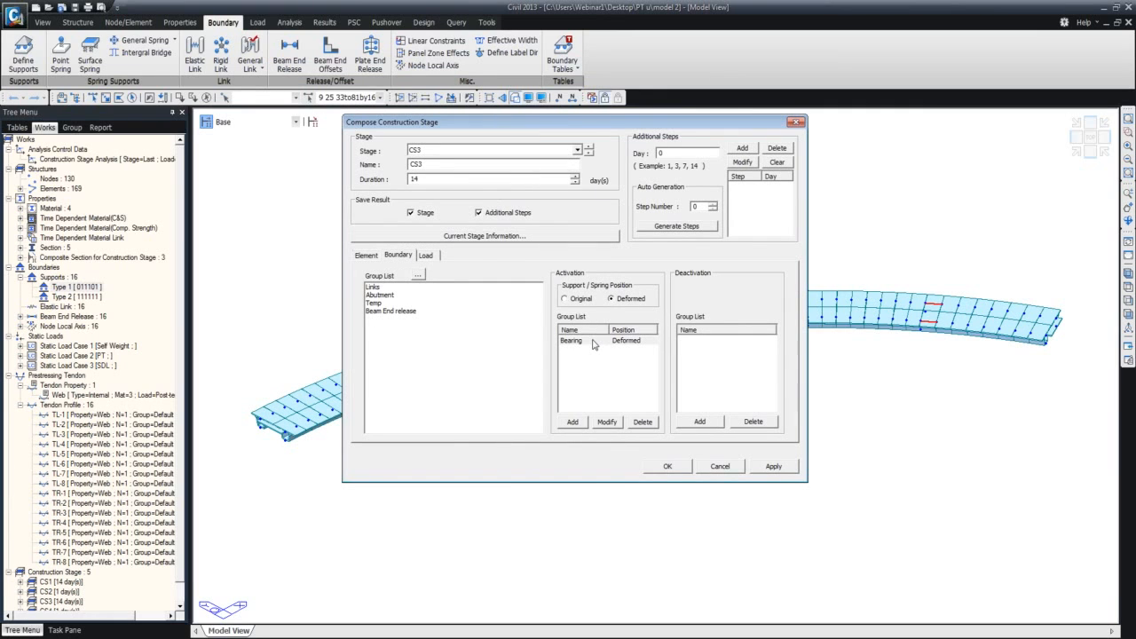
click(644, 422)
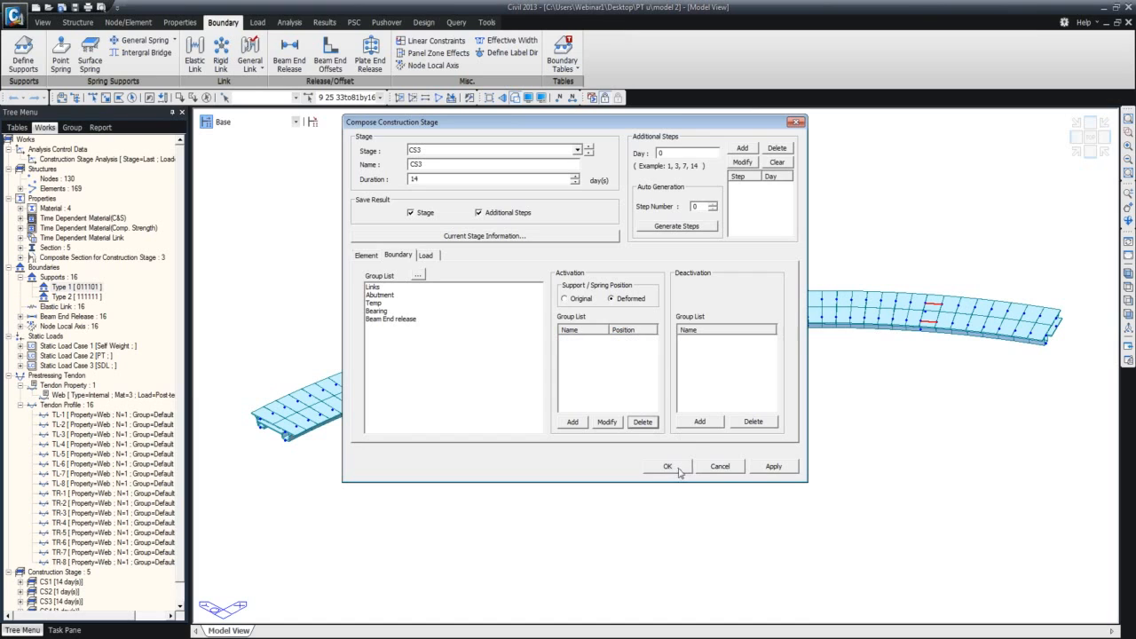
click(773, 466)
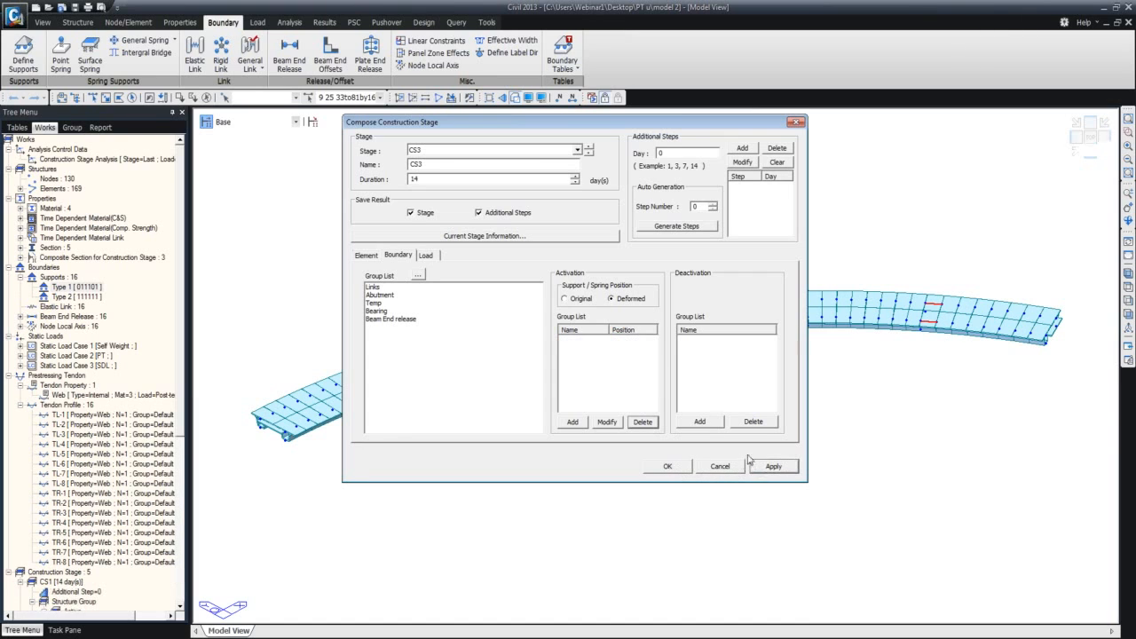
Activate the Temp, Bearing and Beam End release boundary groups in stage CS1 with the Deformed position and apply.
click(591, 155)
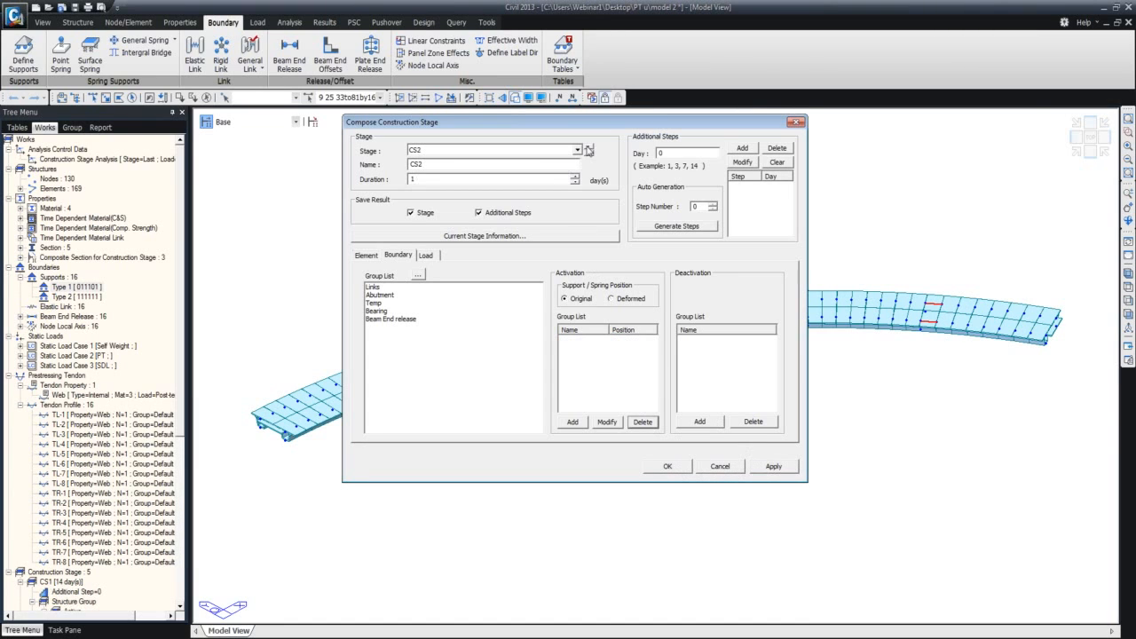
click(588, 156)
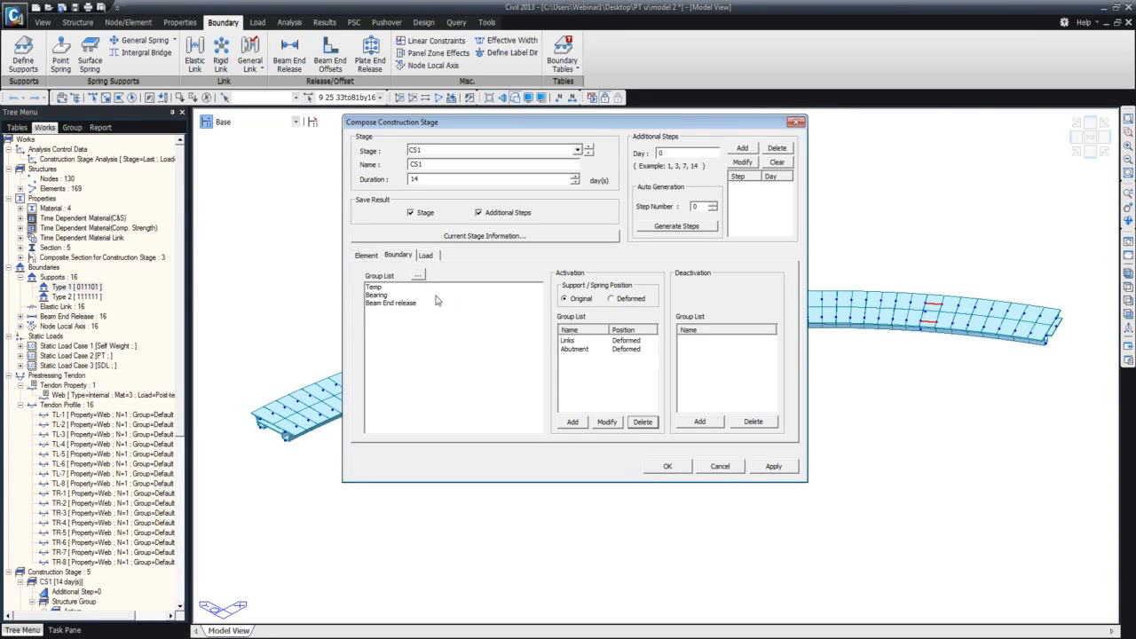
drag(396, 288, 392, 303)
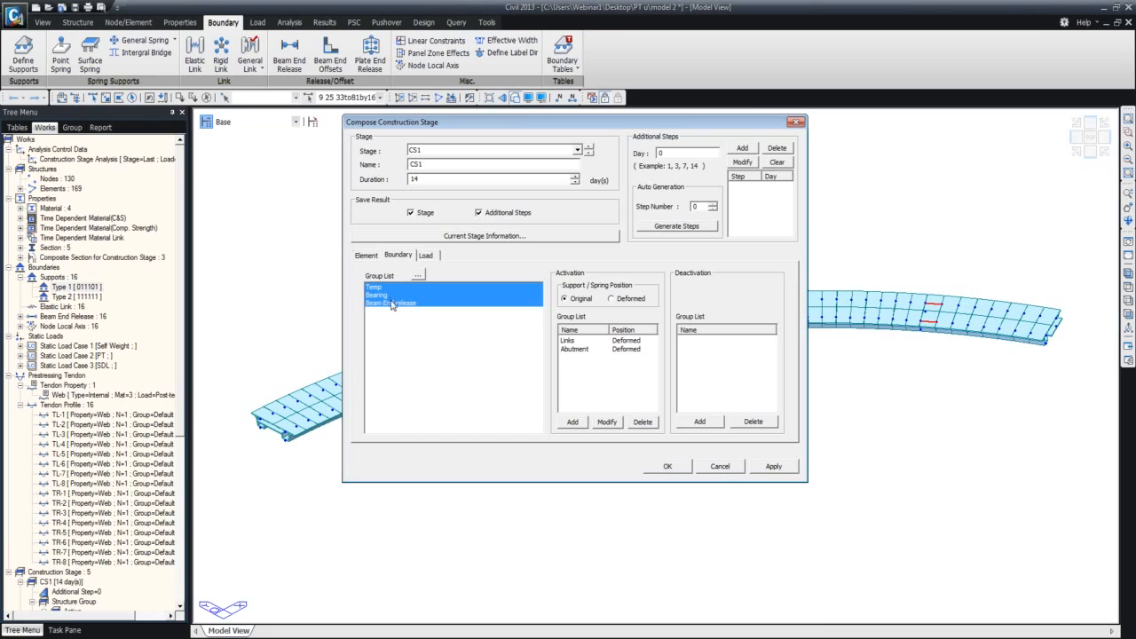
click(572, 423)
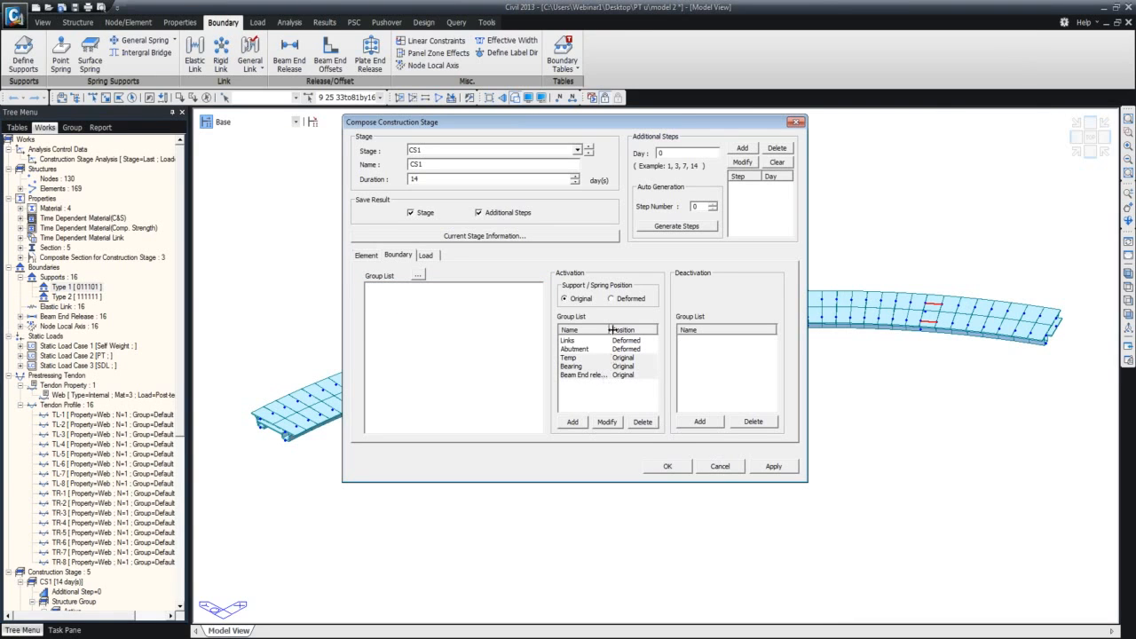
click(614, 299)
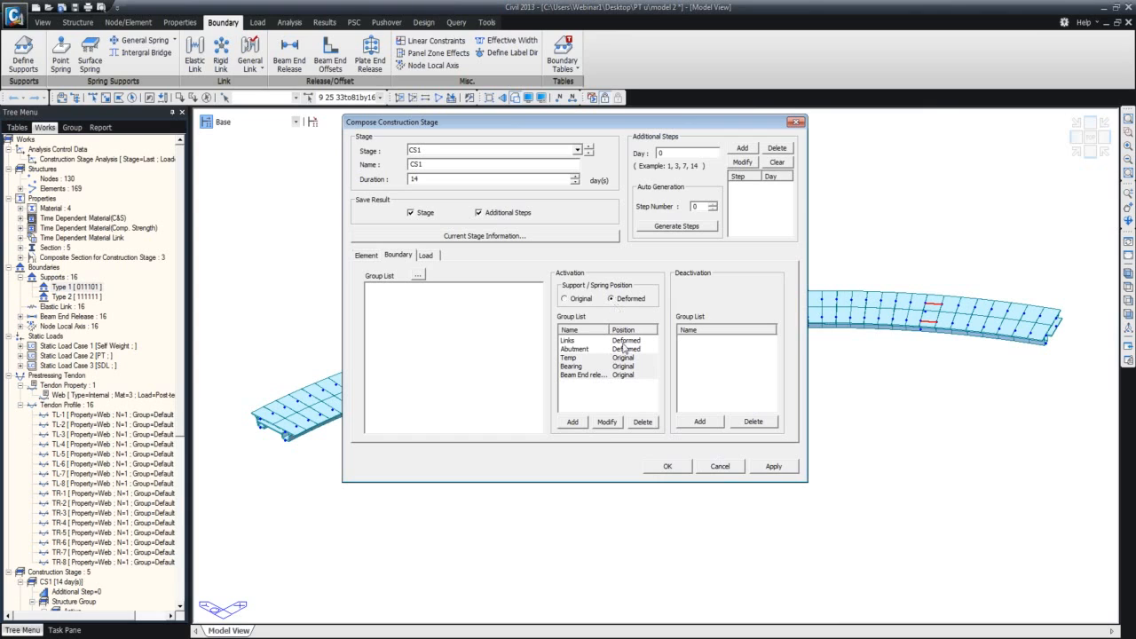
click(608, 423)
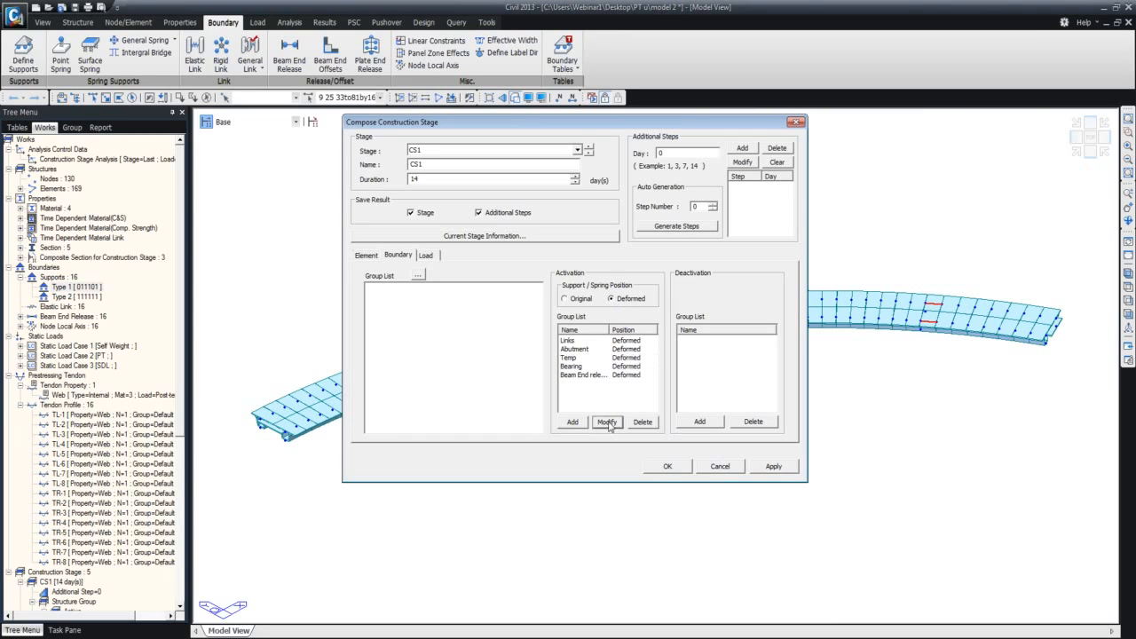
click(770, 468)
Review the load and boundary group assignments of stage CS2.
click(588, 151)
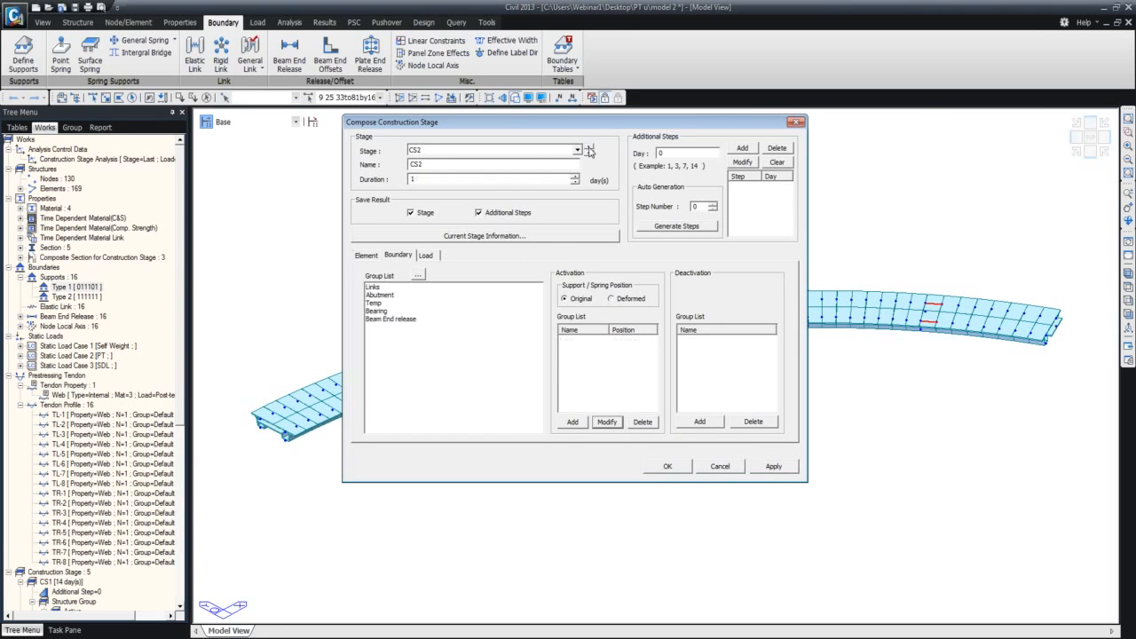
click(425, 255)
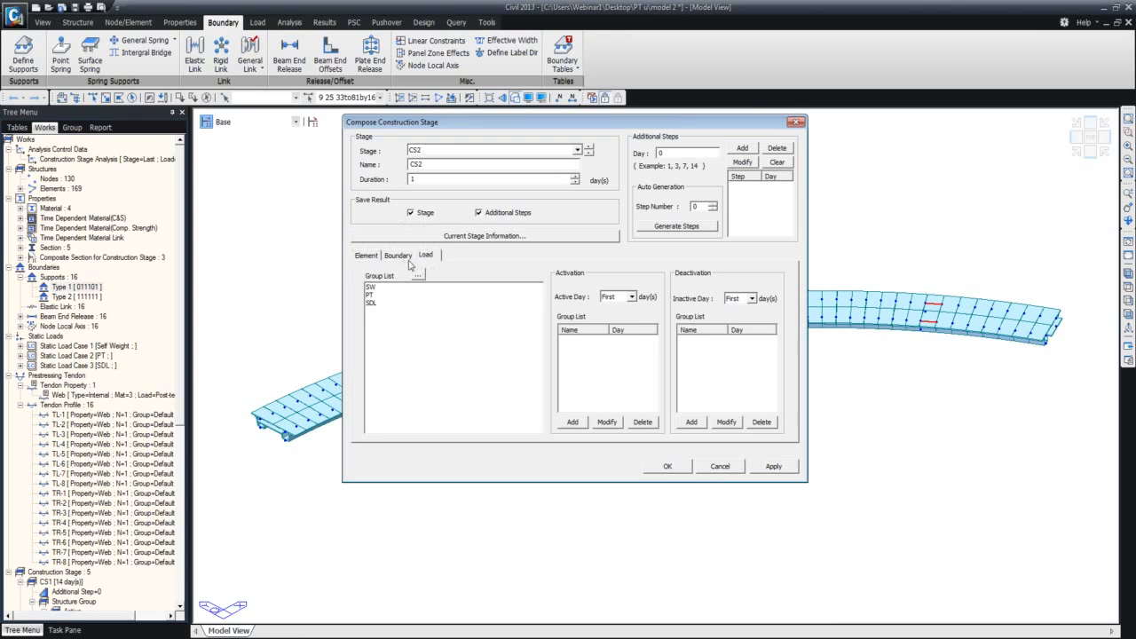
click(400, 256)
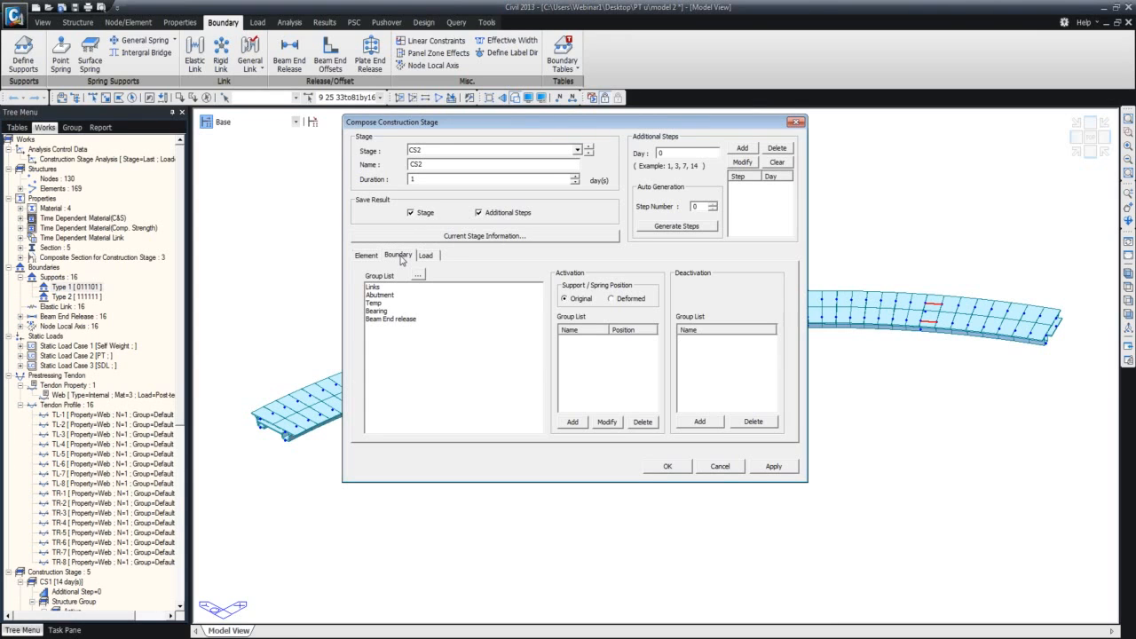
Deactivate the Temp and Beam End release boundary groups in stage CS3, apply the change and switch to stage CS4.
click(589, 148)
click(429, 257)
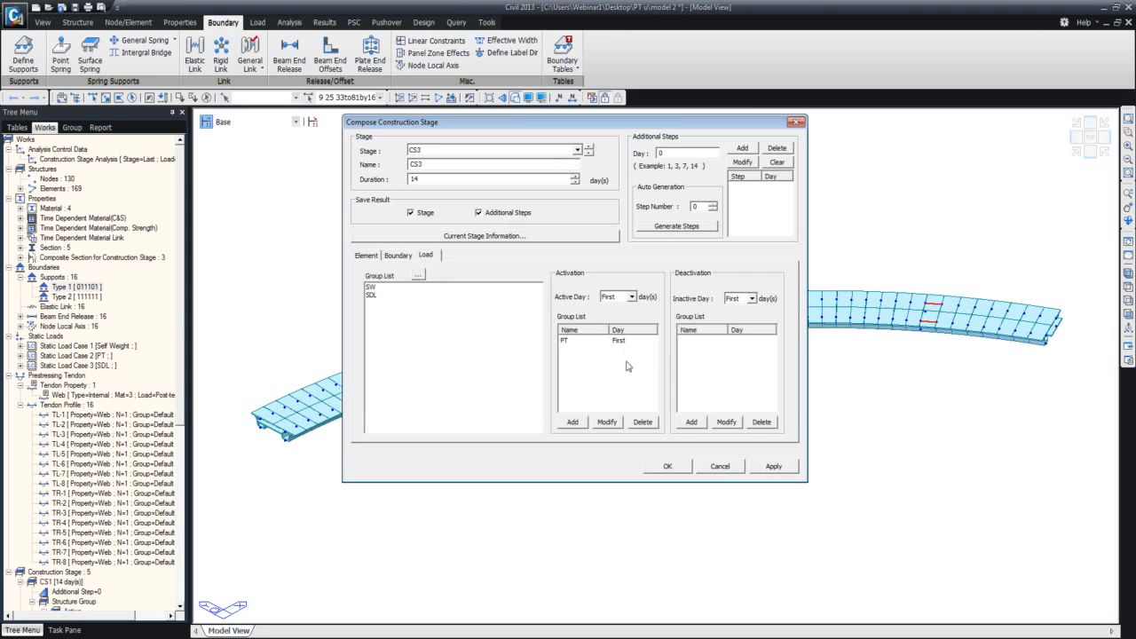
click(403, 257)
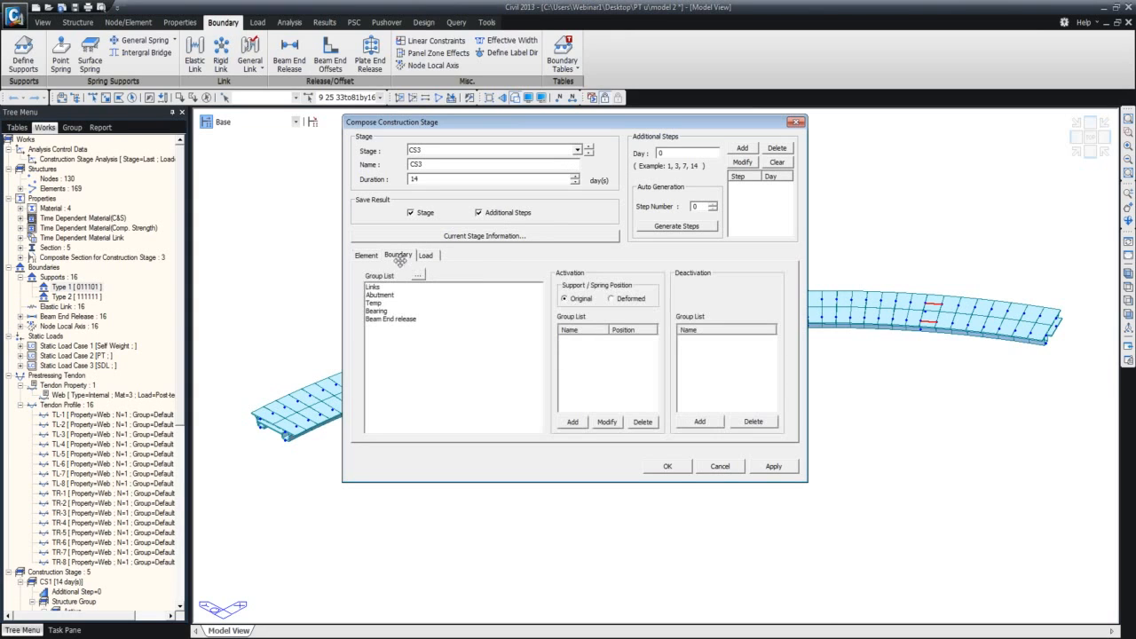
click(374, 303)
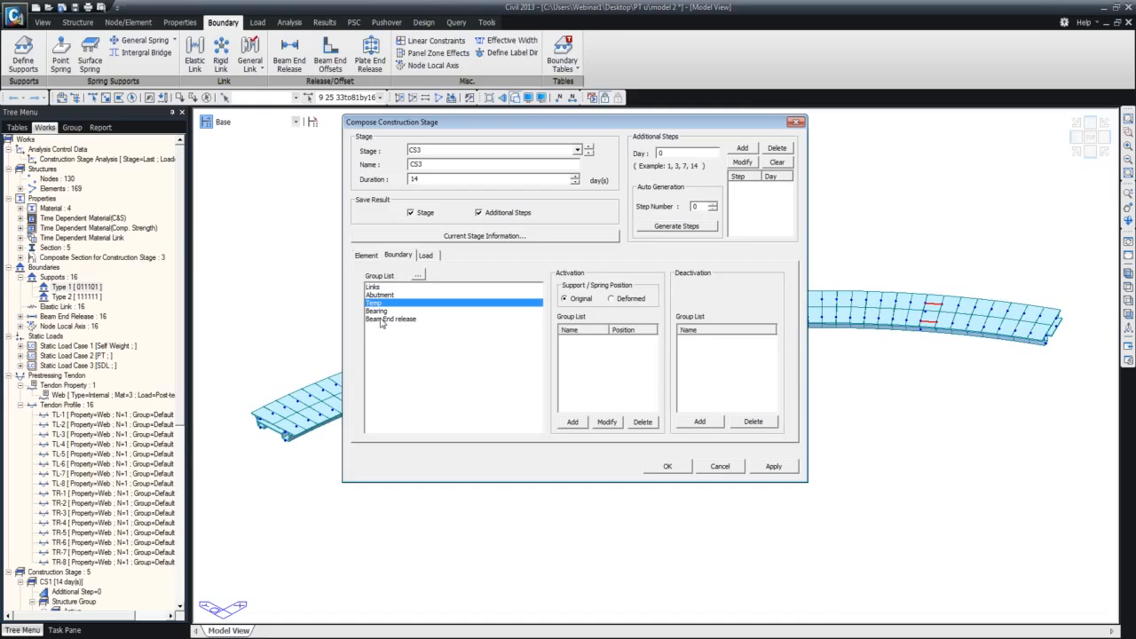
ctrl+click(381, 320)
click(700, 422)
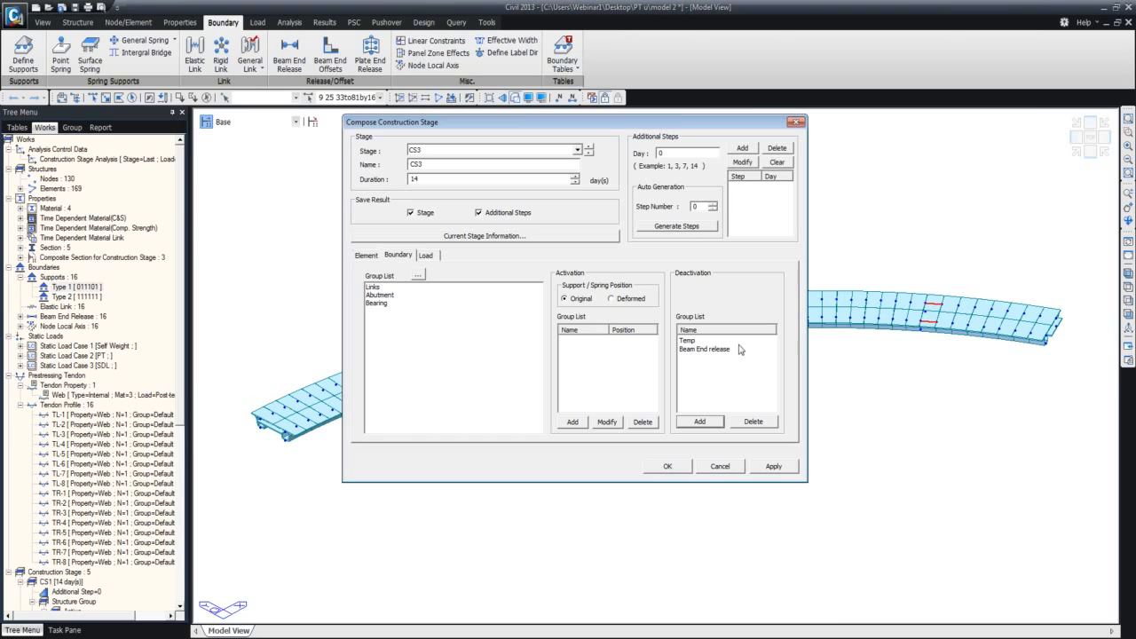
click(773, 466)
click(590, 148)
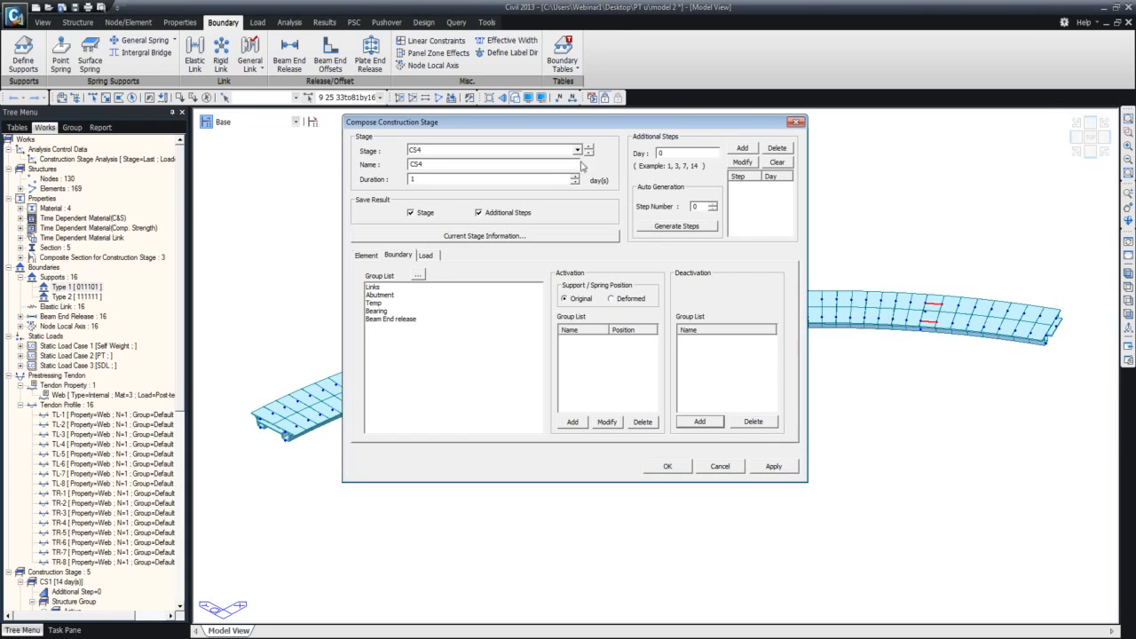
Review the element groups of stage CS4 and the load groups of stage CS5, close the construction stage definitions and clear the selection.
click(366, 256)
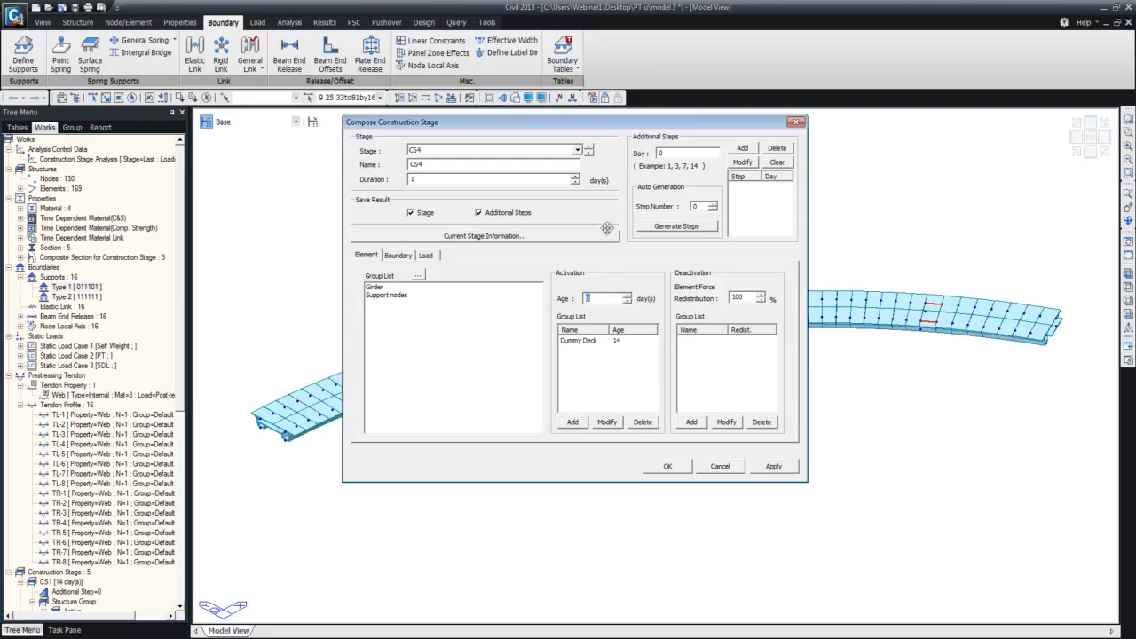
click(590, 148)
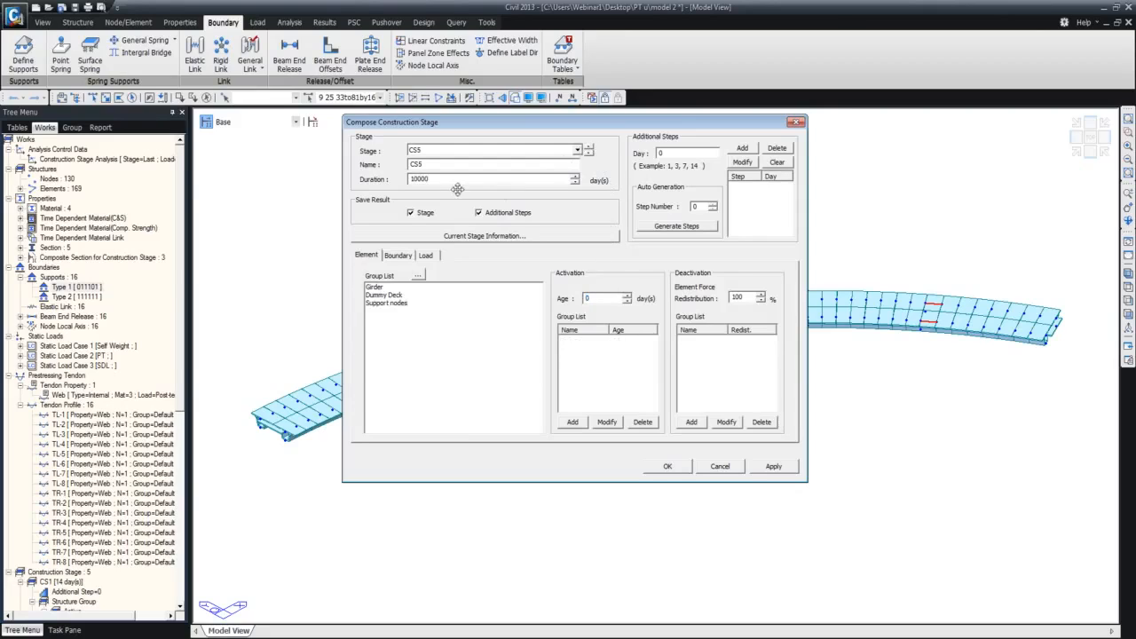
click(427, 257)
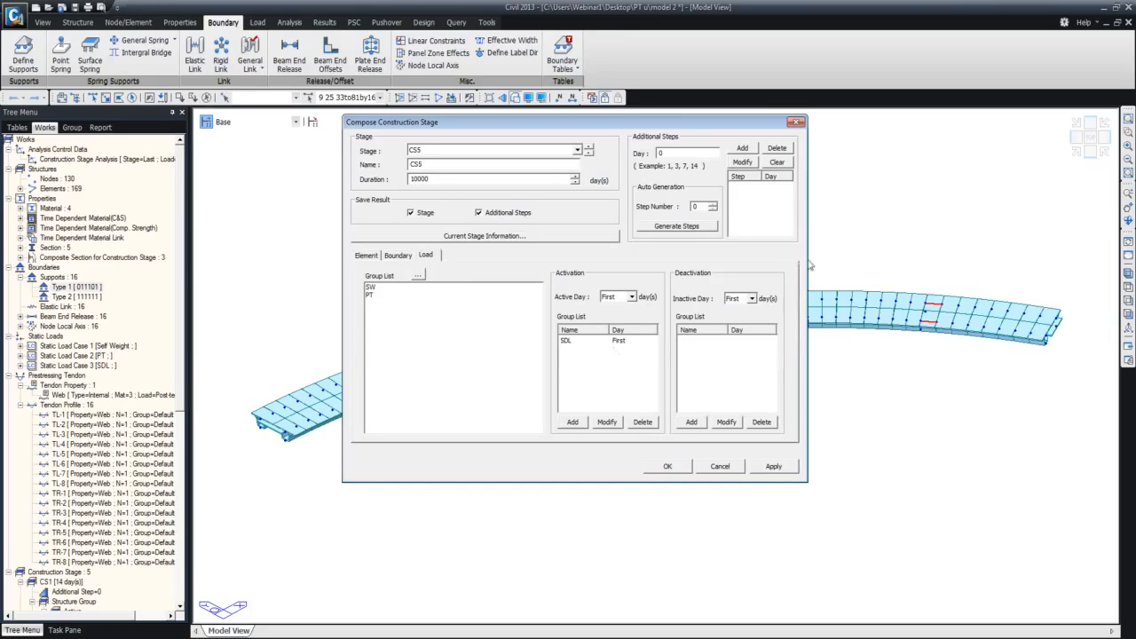
click(798, 124)
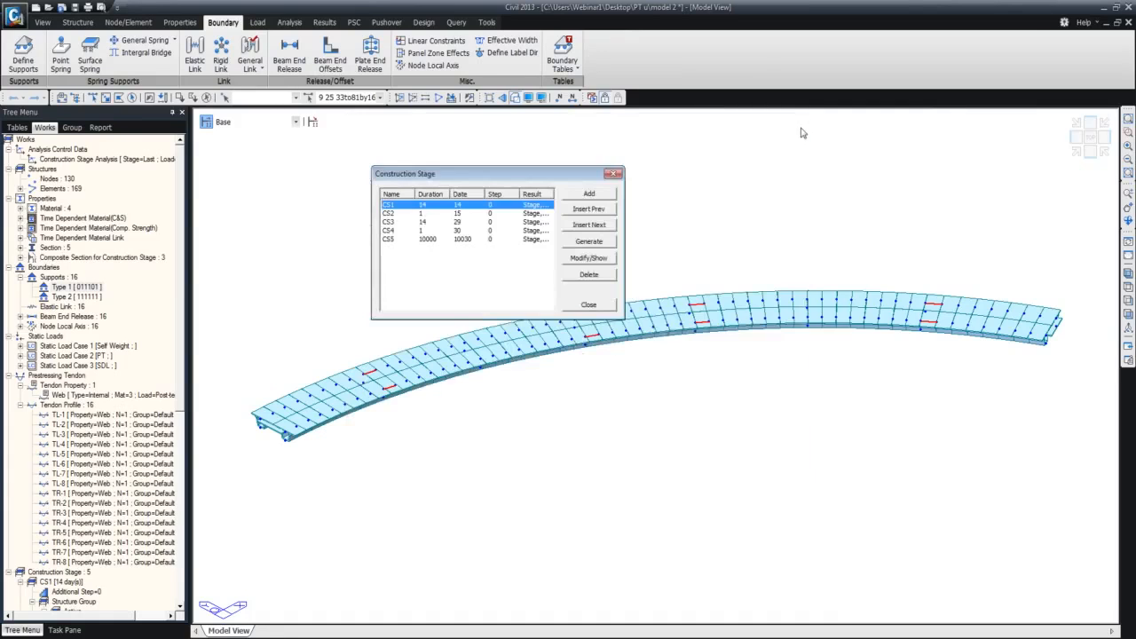
click(618, 172)
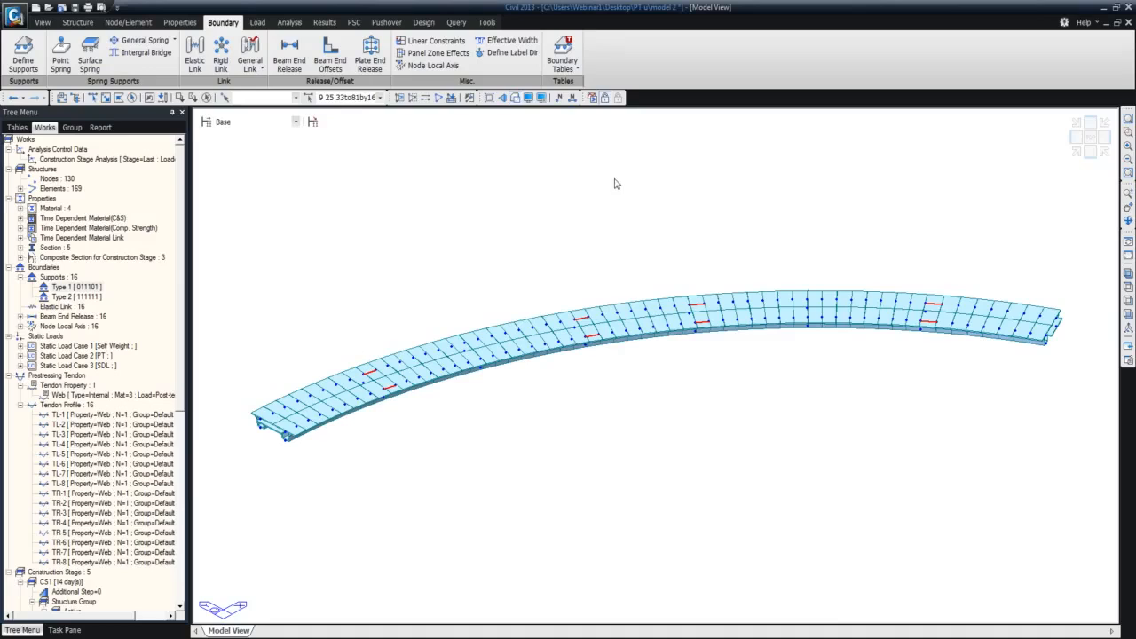
click(206, 98)
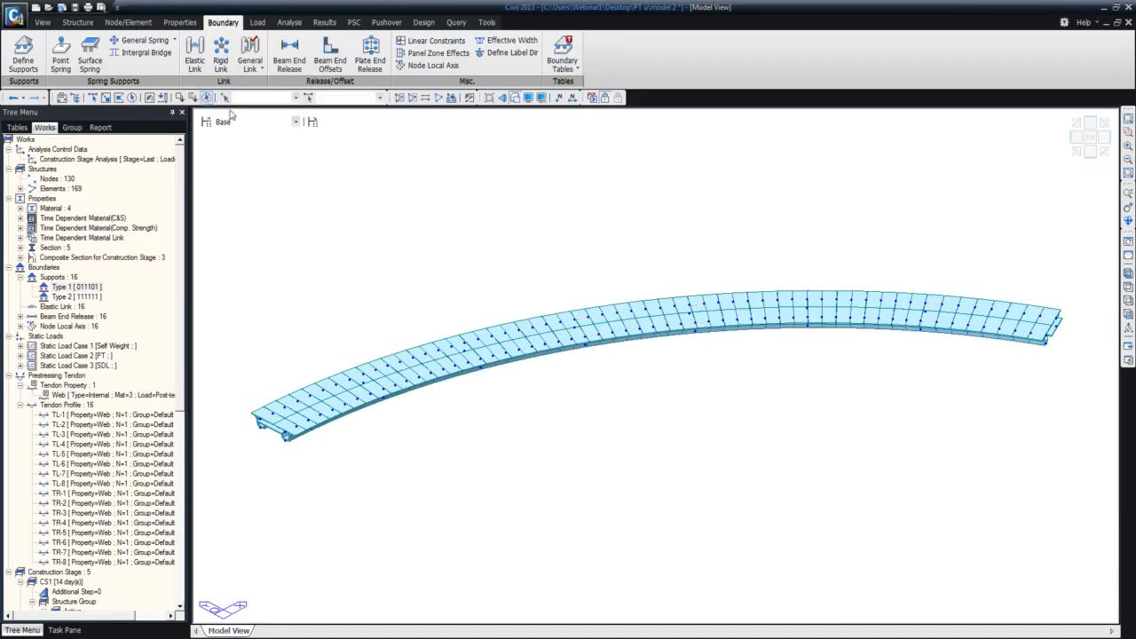
Start a new composite section for construction stage with active stage CS1 and section 2: U Girder-R.
click(312, 123)
drag(246, 39, 314, 122)
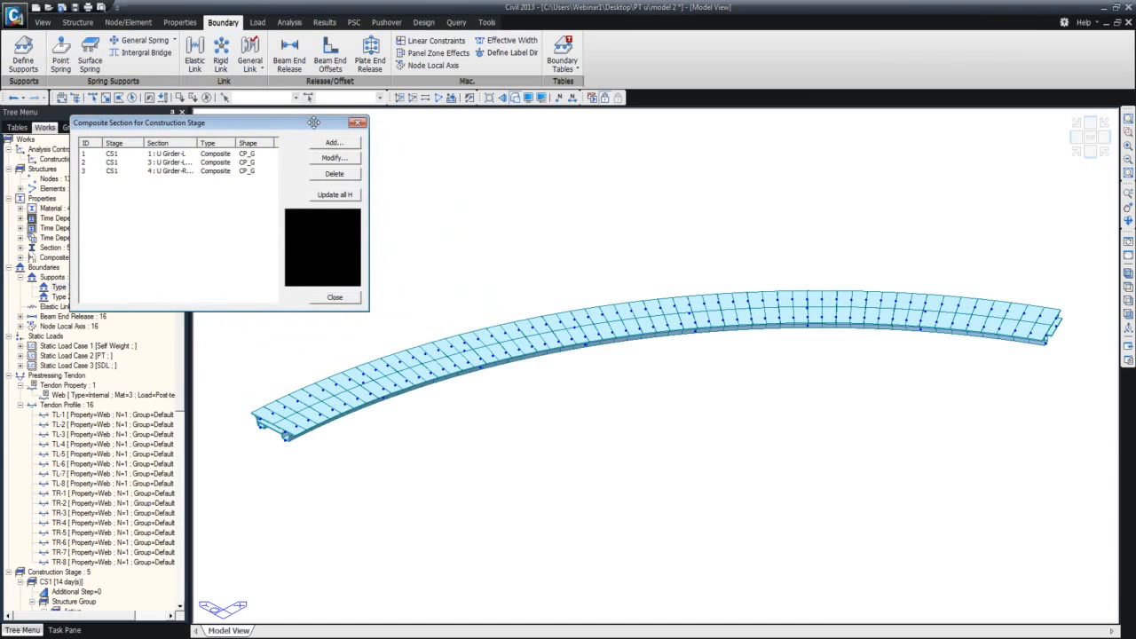
click(233, 163)
click(229, 171)
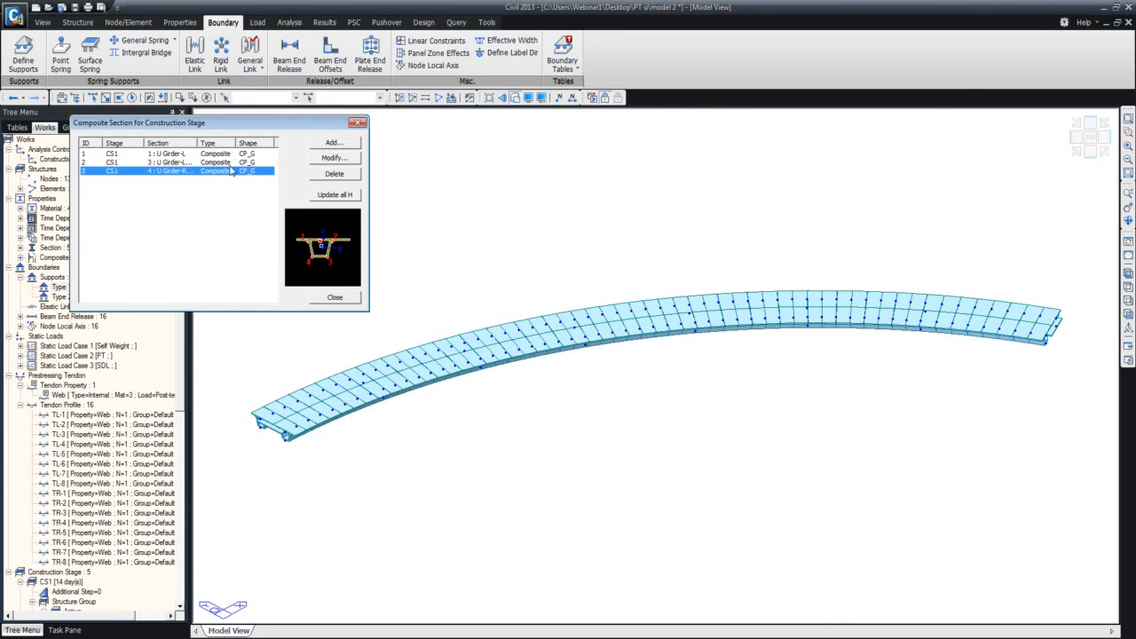
click(332, 144)
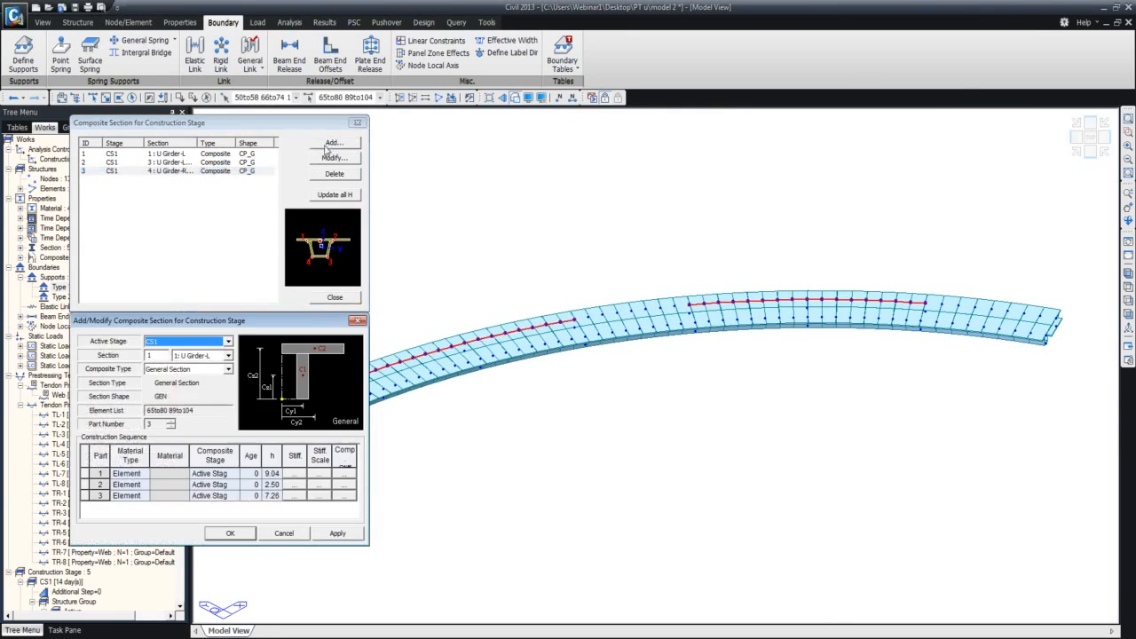
drag(257, 321, 719, 370)
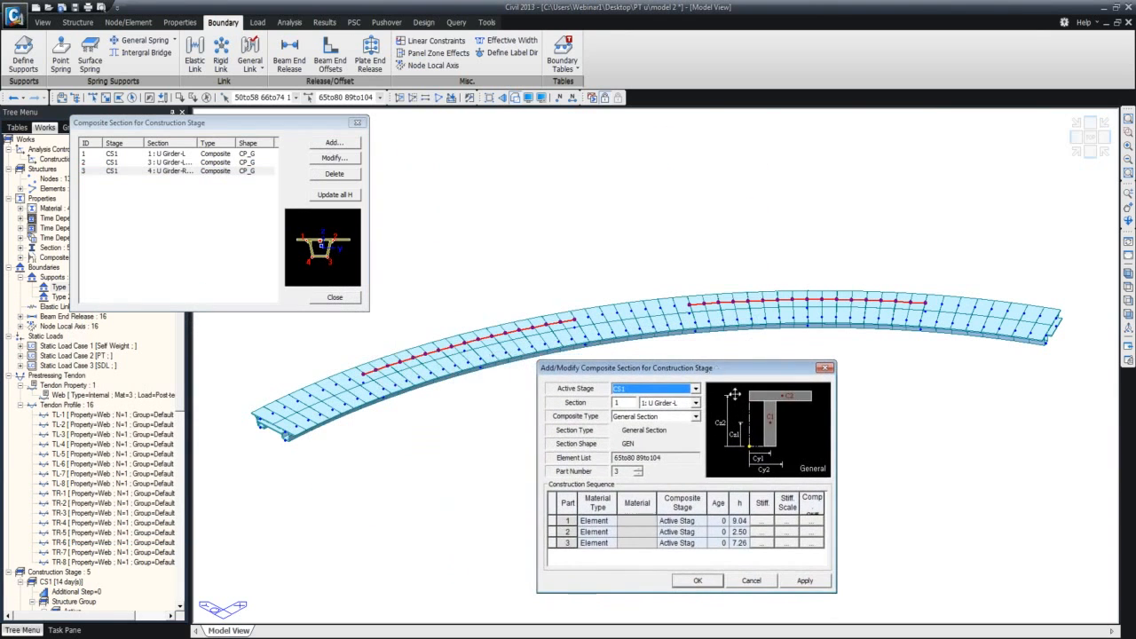
click(696, 403)
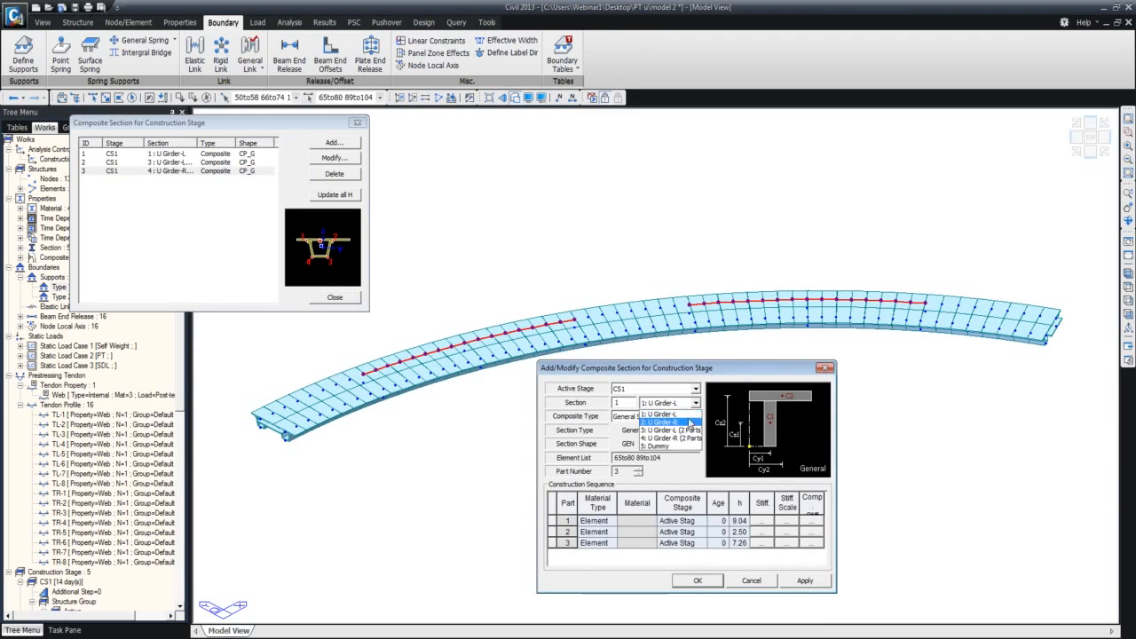
click(681, 423)
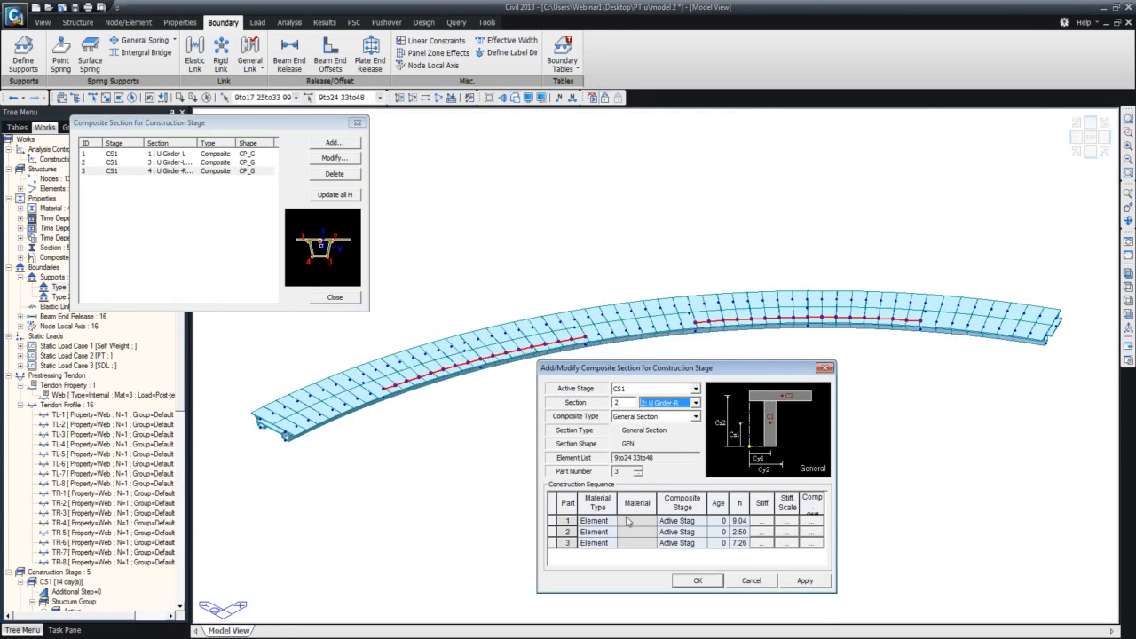
Define part 1 of the U Girder-R composite section with material Grade C9000, composite stage CS1 and age 28.
double_click(615, 471)
click(610, 522)
click(611, 522)
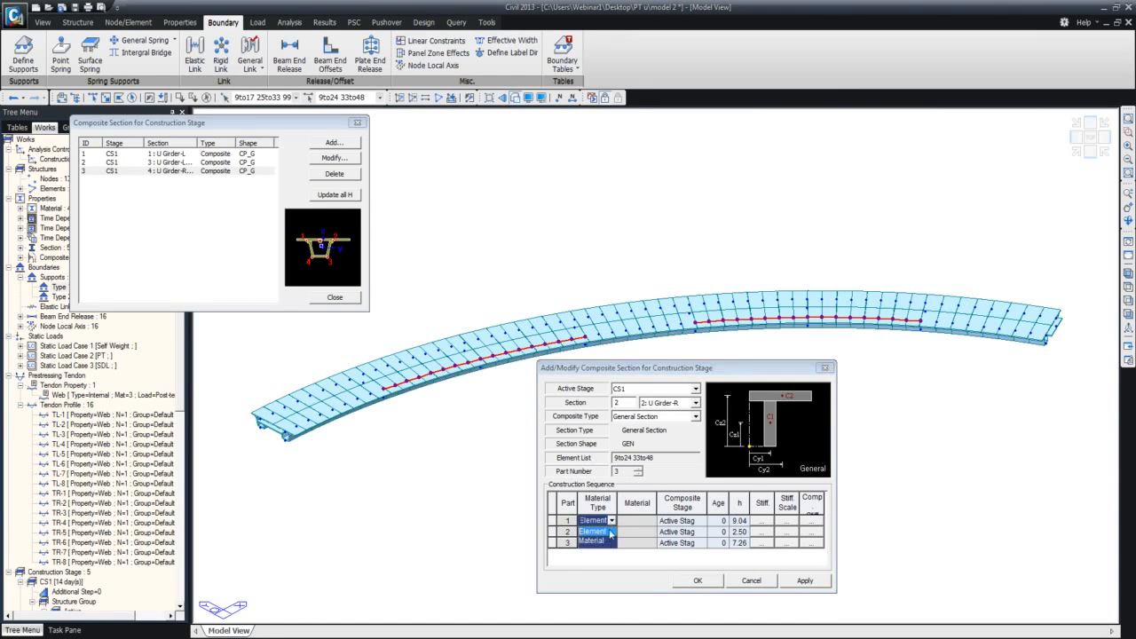
click(604, 542)
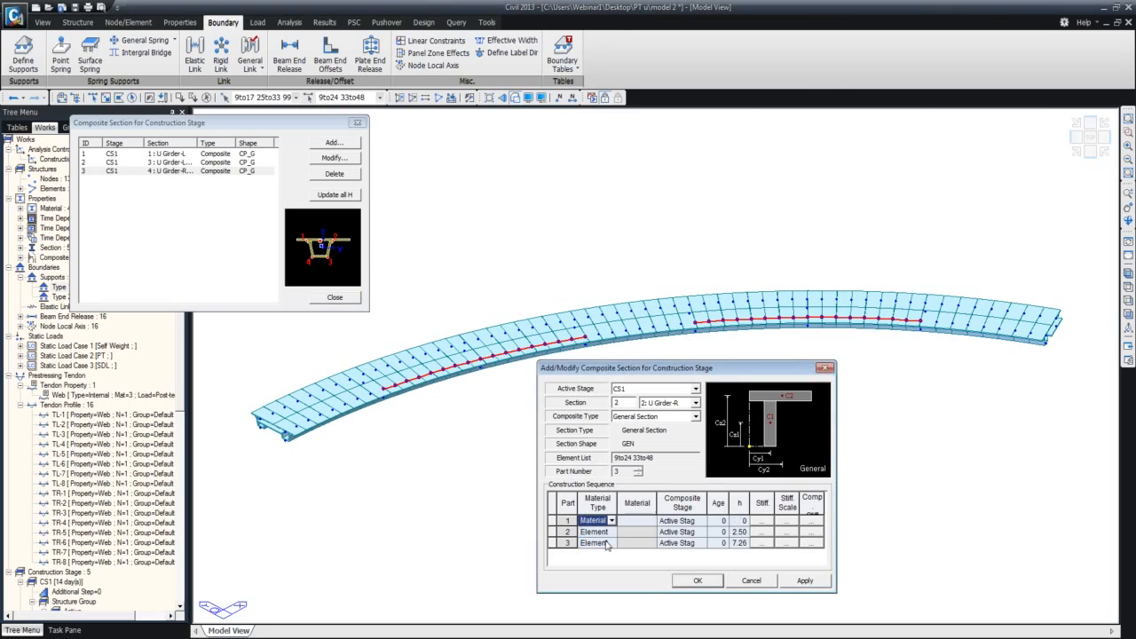
click(652, 521)
click(652, 522)
click(647, 533)
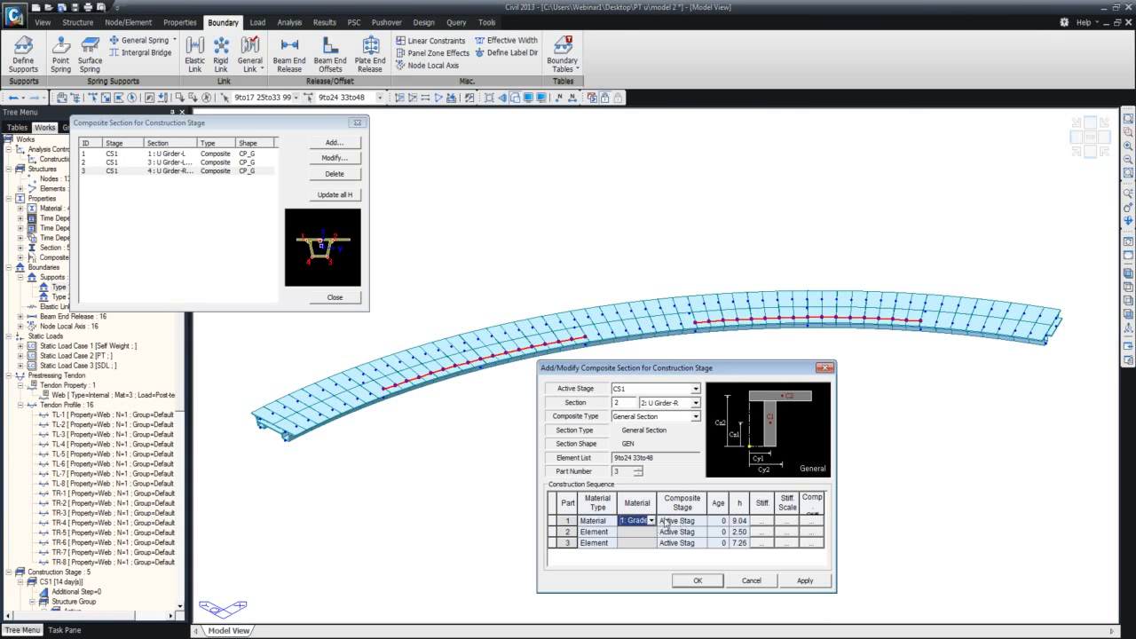
drag(655, 506, 681, 507)
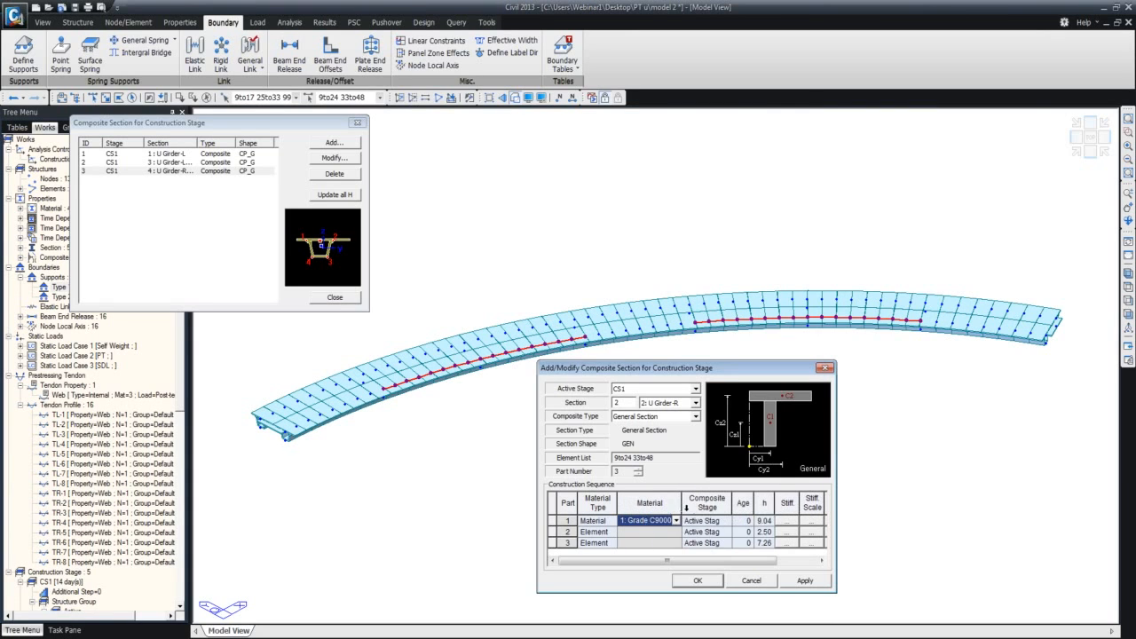
click(726, 525)
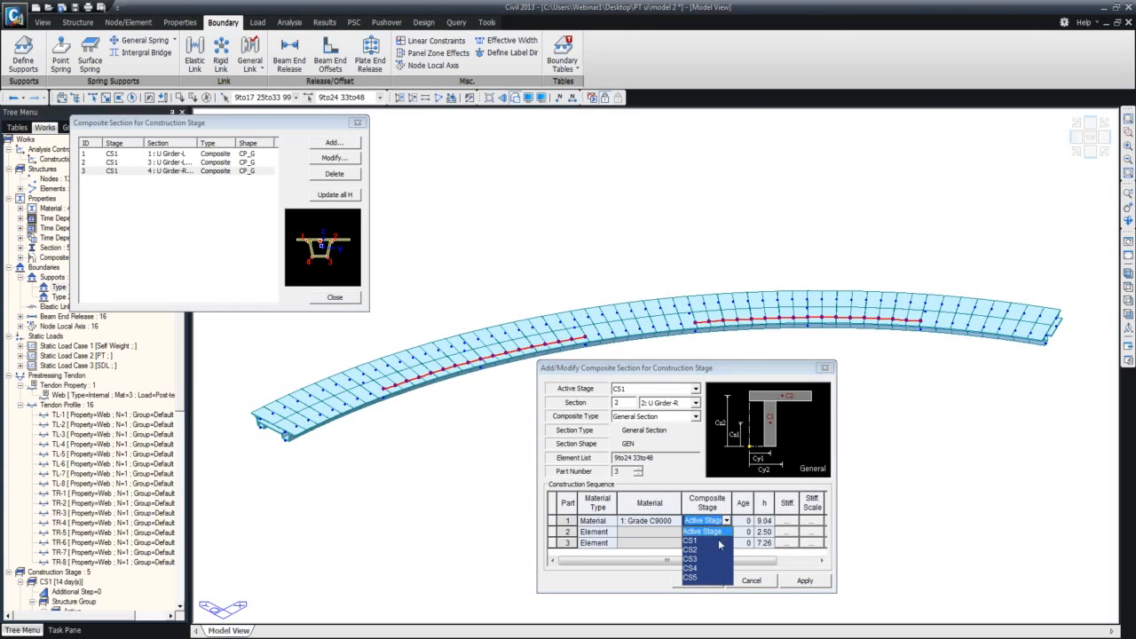
click(702, 541)
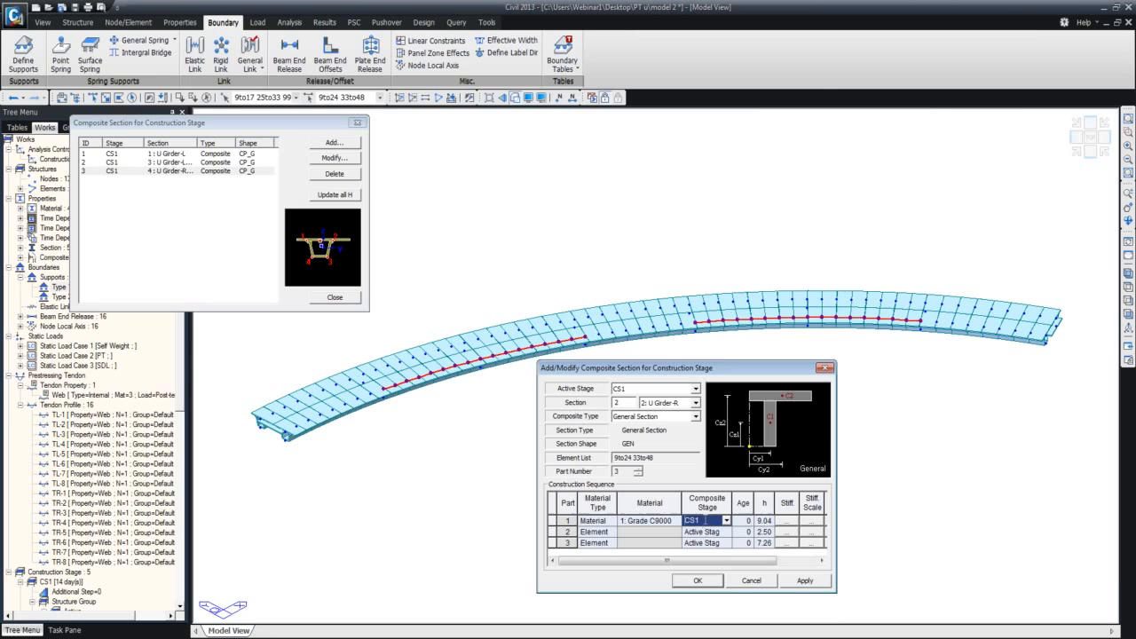
click(752, 523)
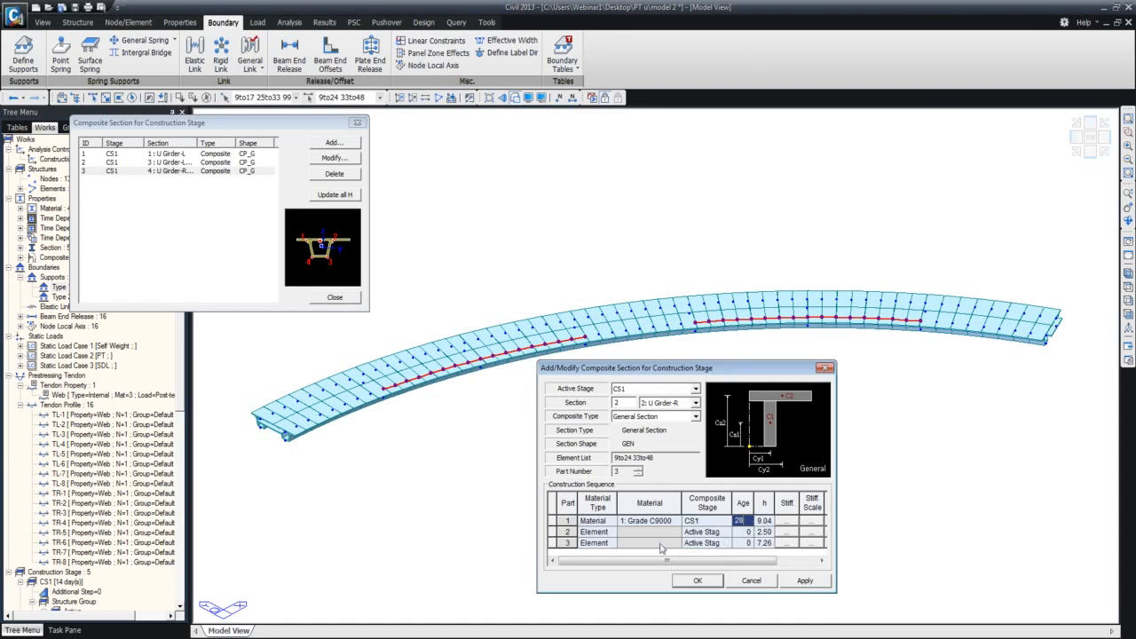
Define part 2 of the U Girder-R composite section with material Grade C4500, composite stage CS2 and age 14.
click(612, 531)
click(591, 551)
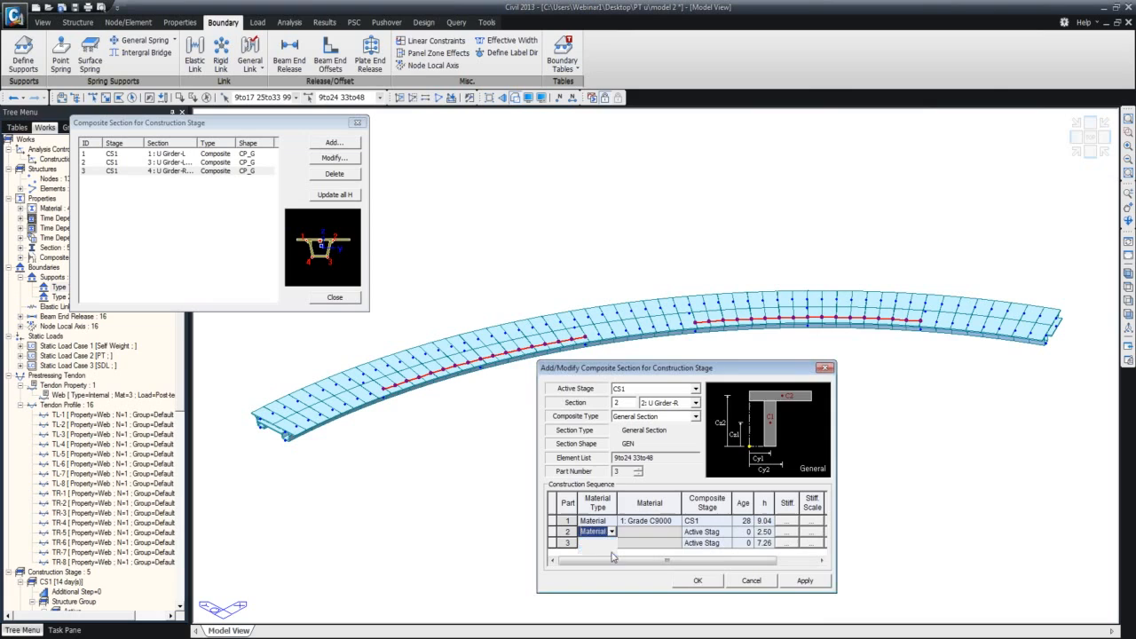
click(675, 531)
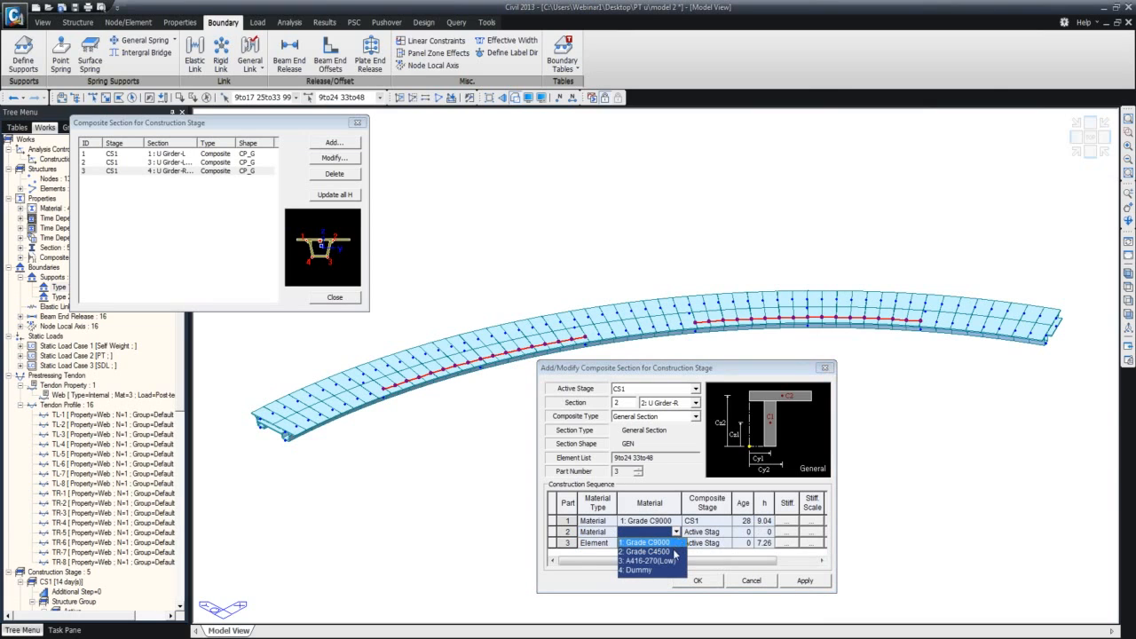
click(657, 551)
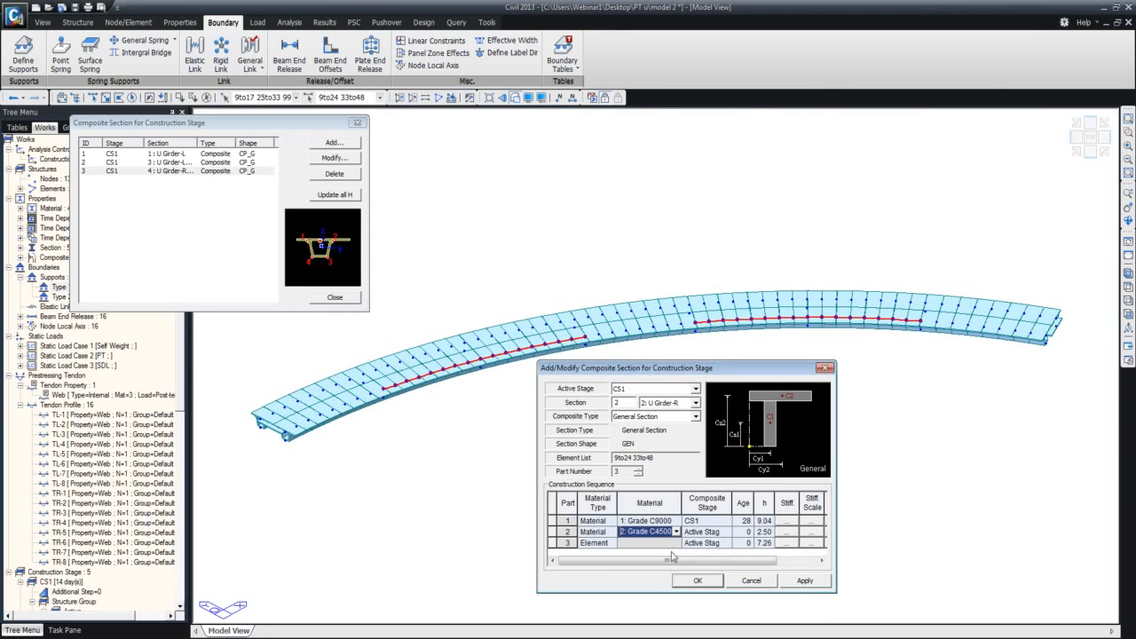
click(724, 532)
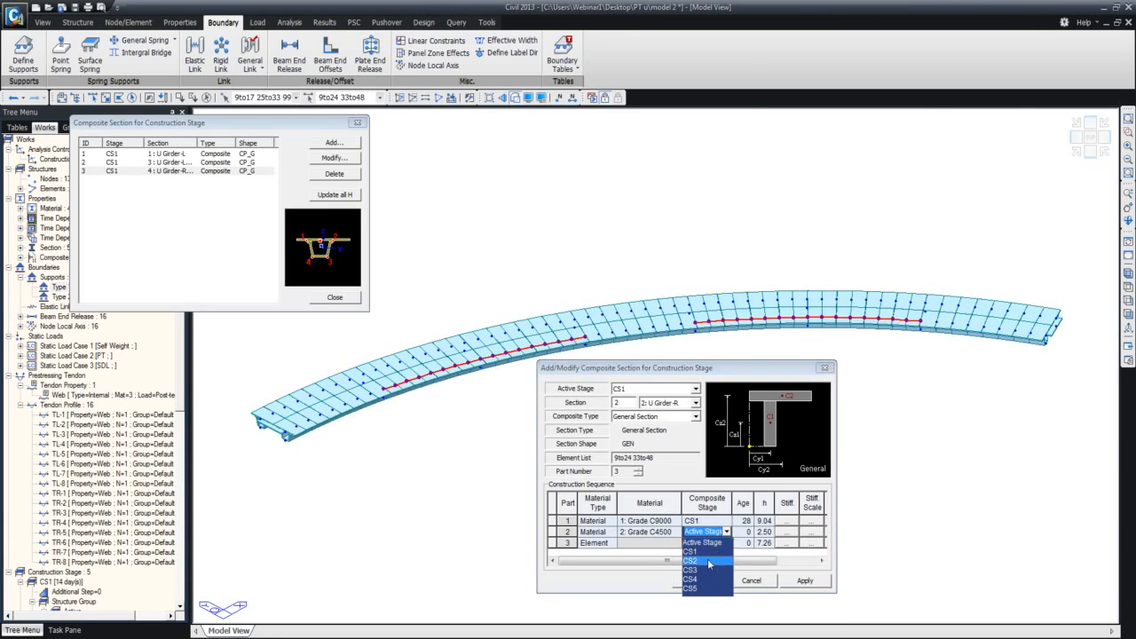
click(710, 561)
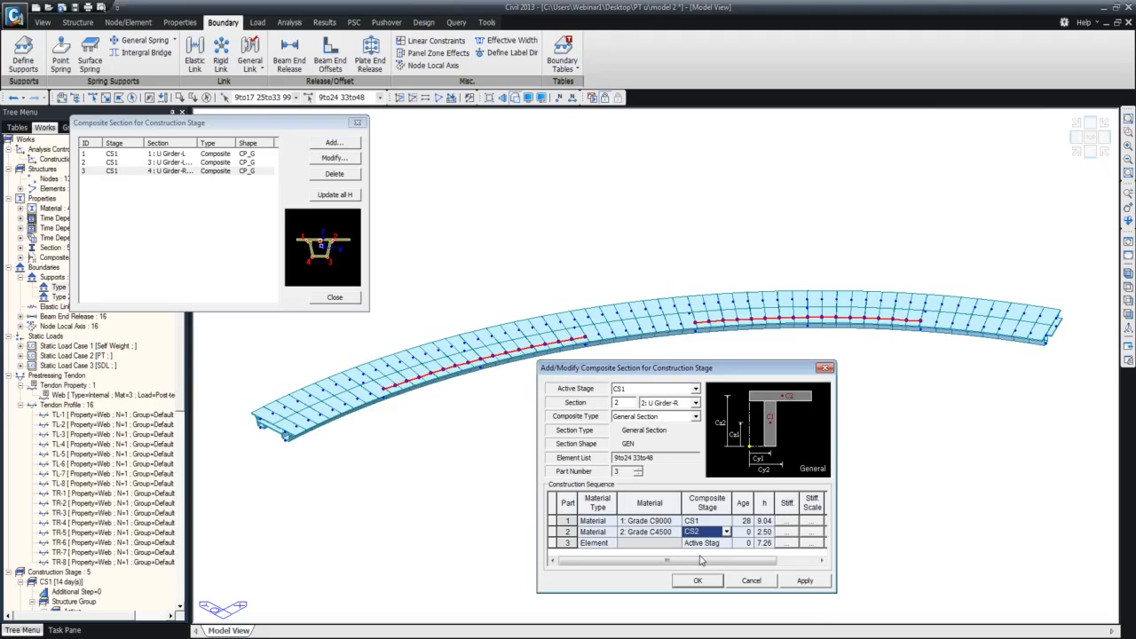
click(743, 531)
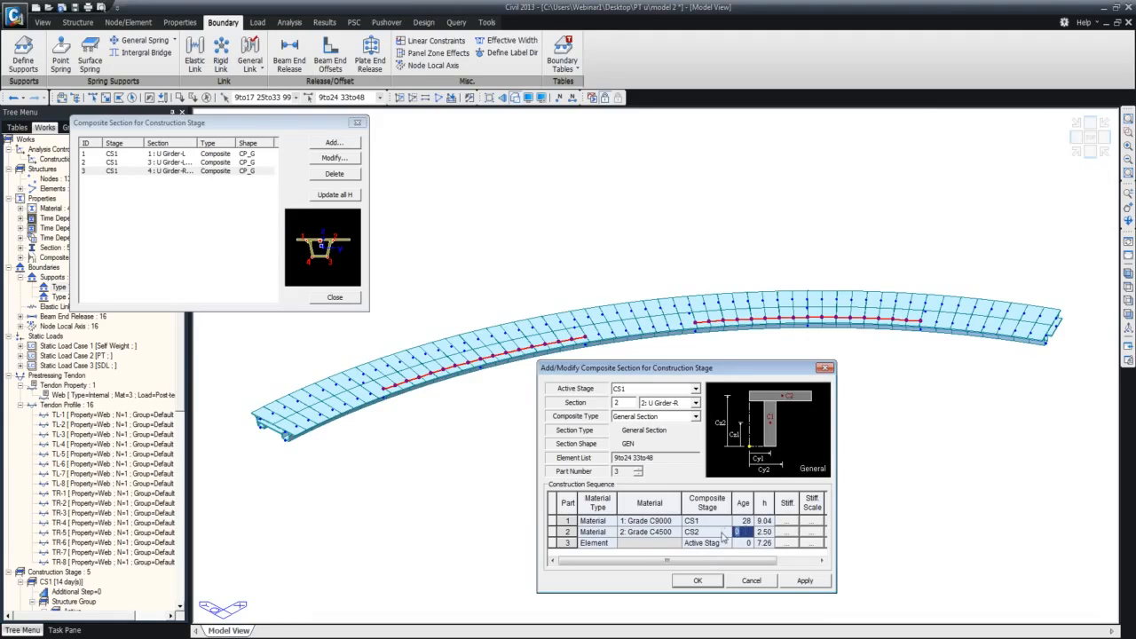
text(14)
Define part 3 with material Grade C4500, composite stage CS4 and age 14, and confirm the U Girder-R composite section.
click(610, 547)
click(611, 544)
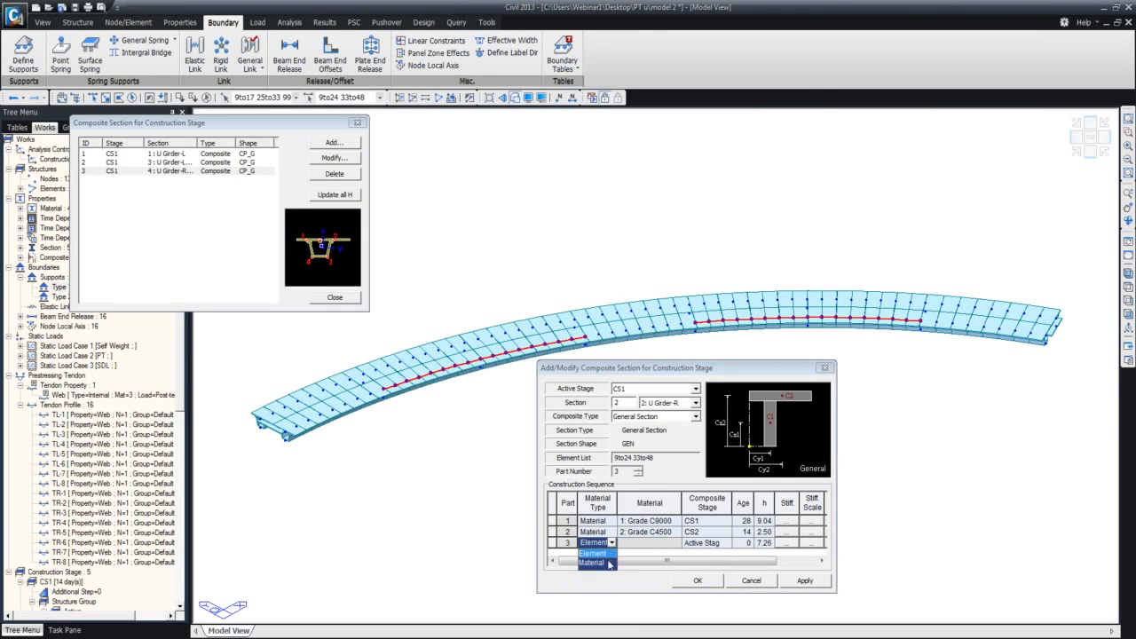
click(593, 562)
click(672, 543)
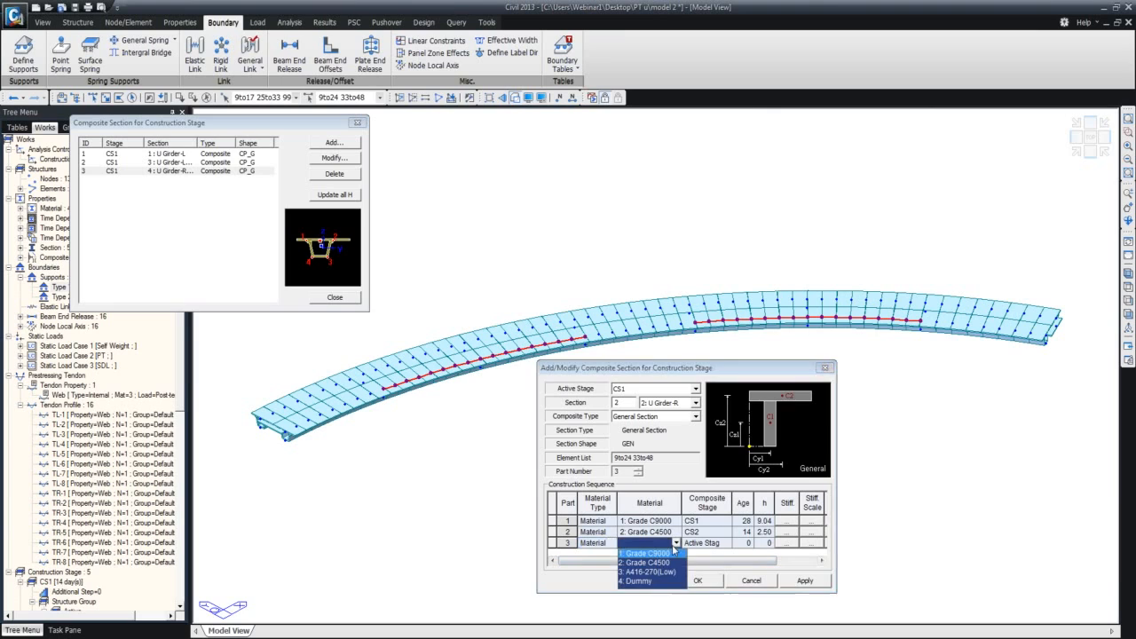
click(660, 568)
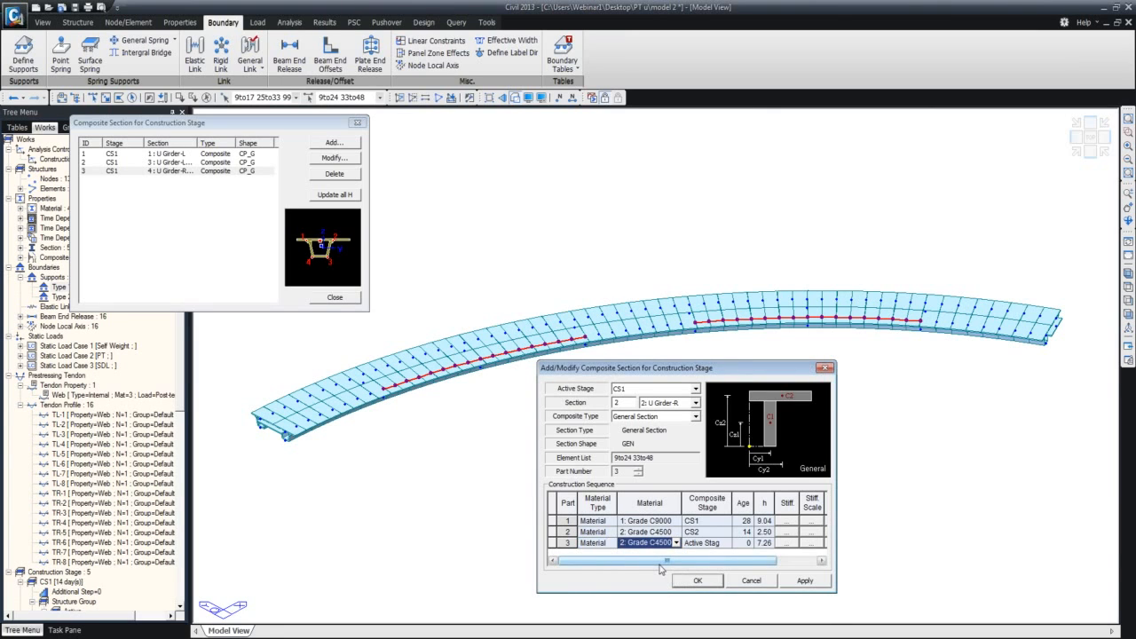
click(724, 543)
click(726, 543)
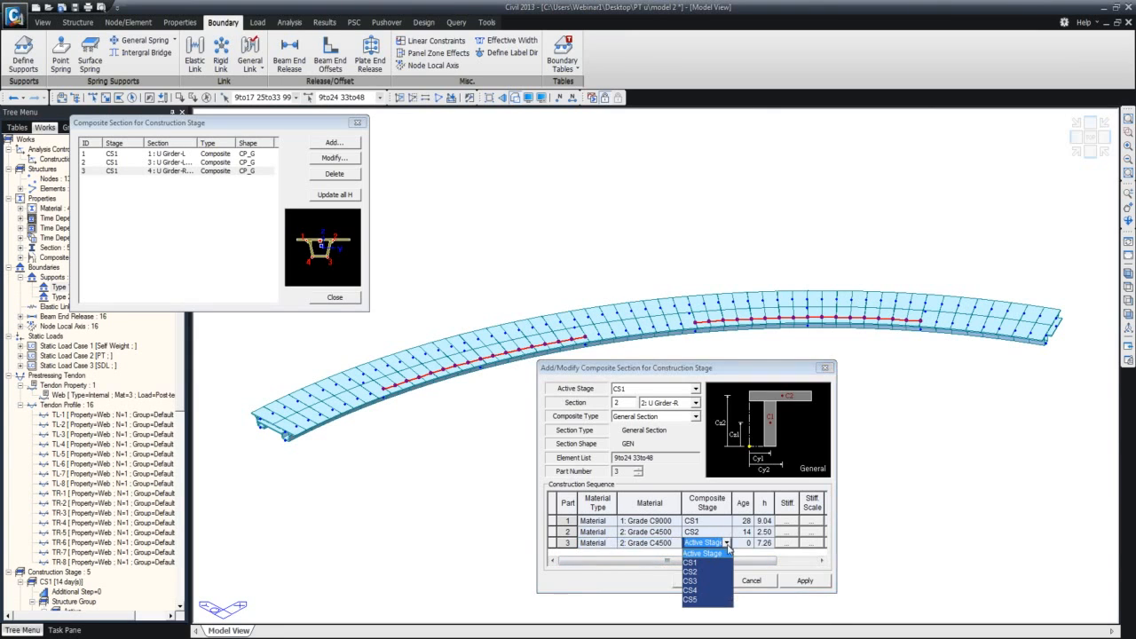
click(697, 590)
double_click(742, 543)
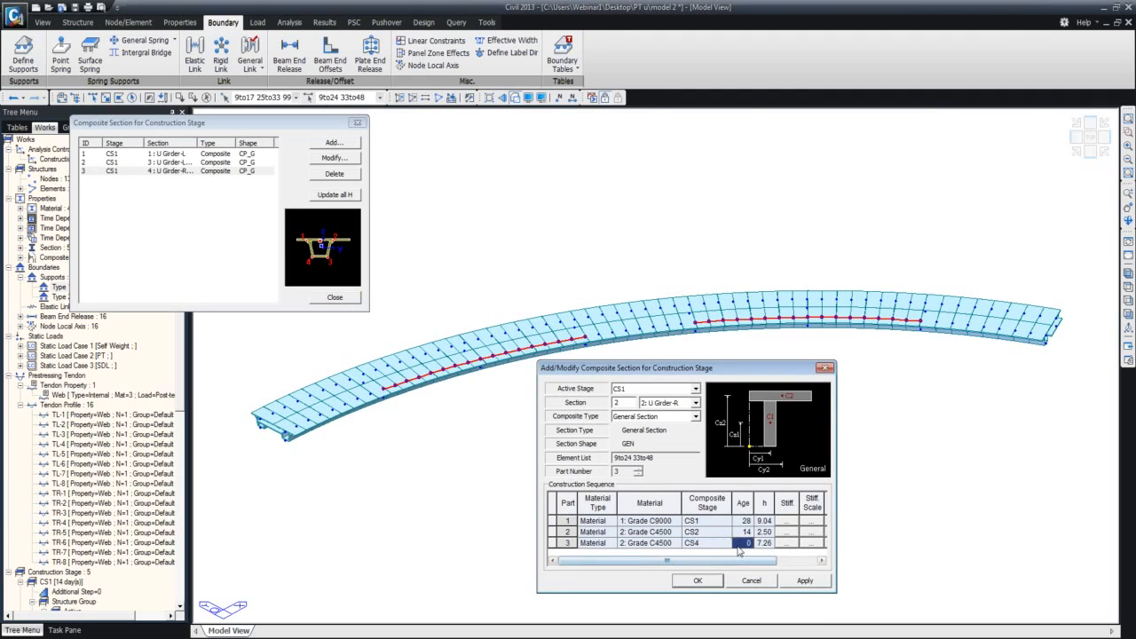
text(14)
click(697, 581)
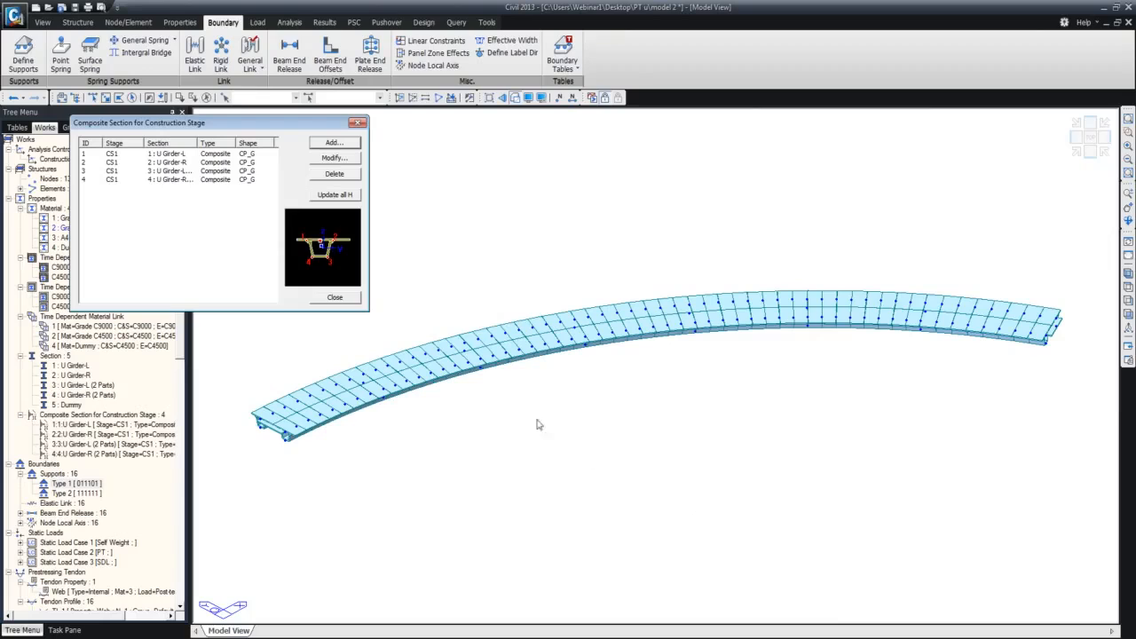
Update the notational size h of all composite sections for construction stage and close the composite section list.
click(334, 195)
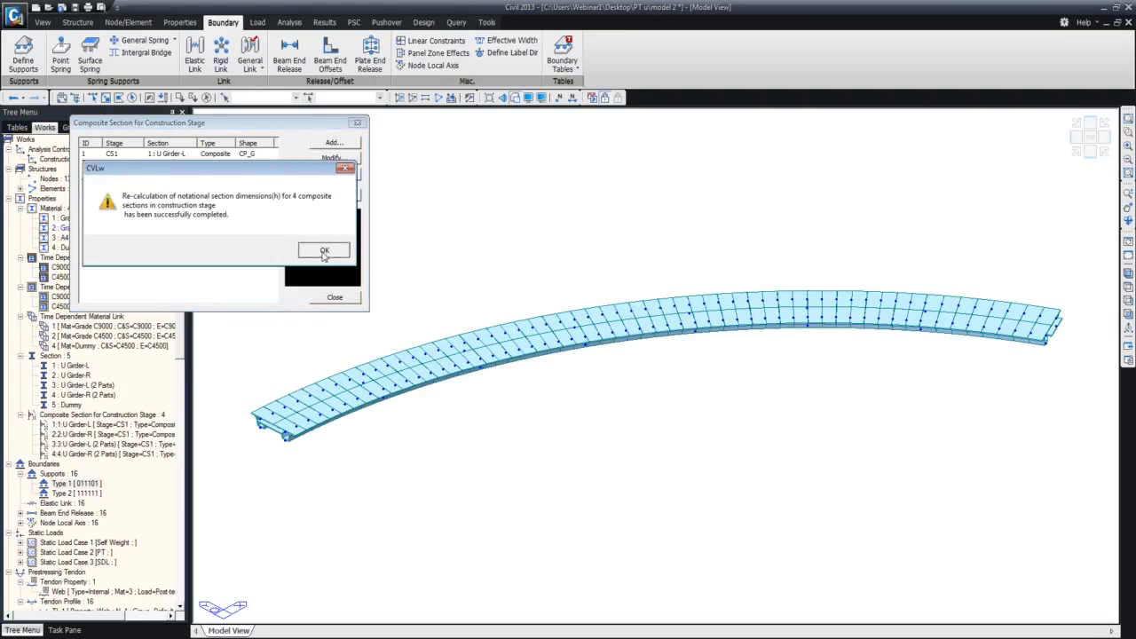
click(325, 252)
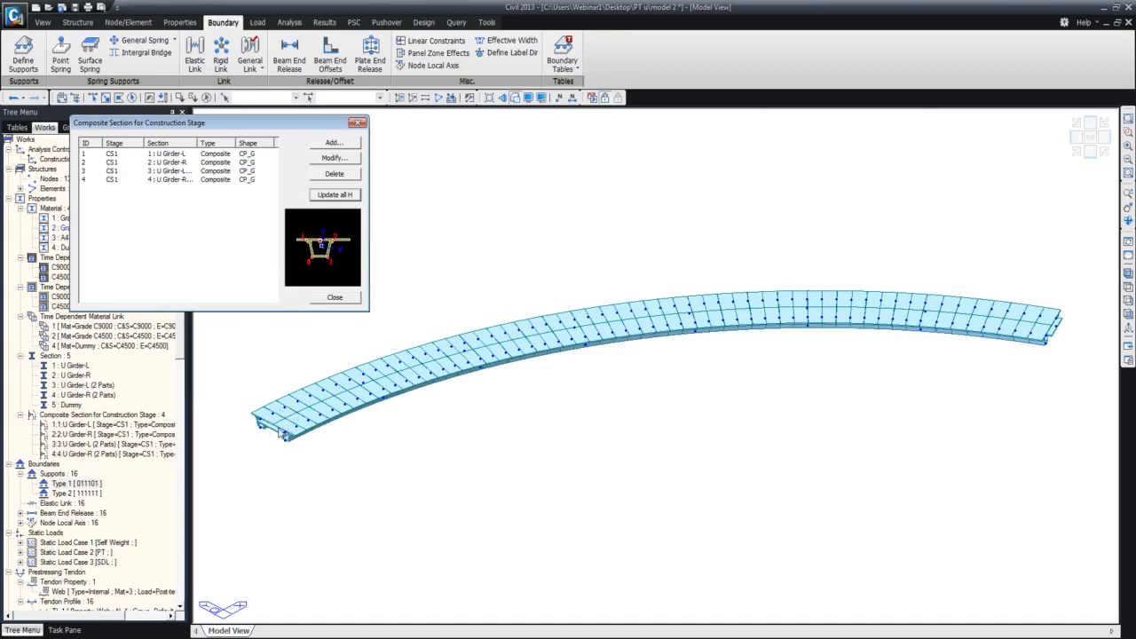
click(360, 127)
click(359, 124)
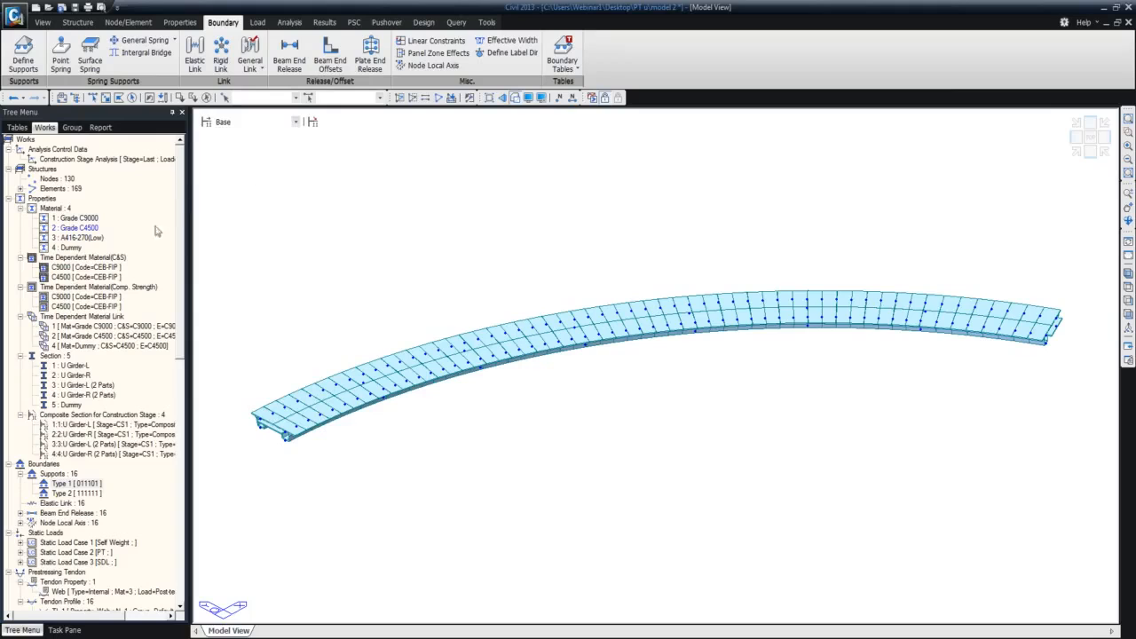
Select the elements that use the Dummy material.
click(74, 249)
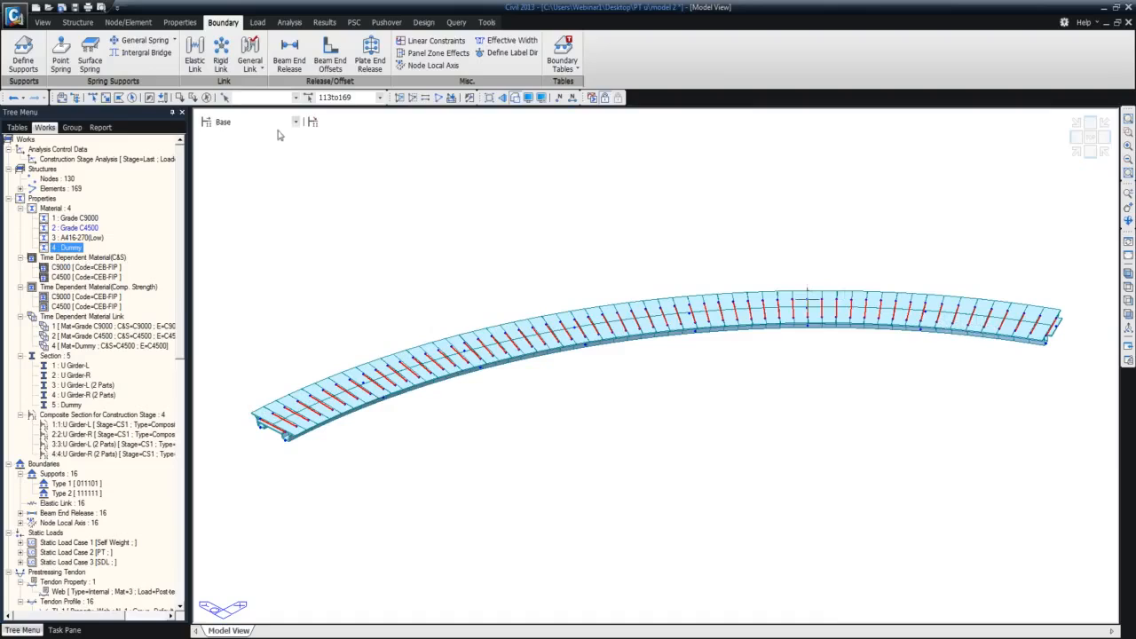
Assign the auto-calculated notational size of member to the selected Dummy elements, using code CEB-FIP and a = 0.5.
click(177, 24)
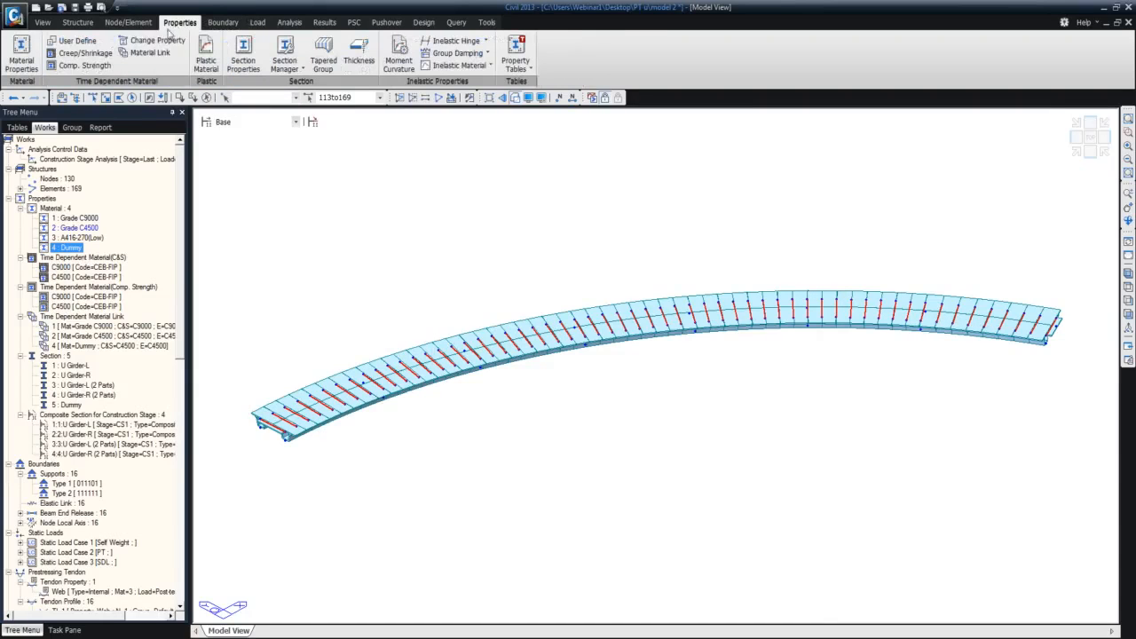
click(157, 41)
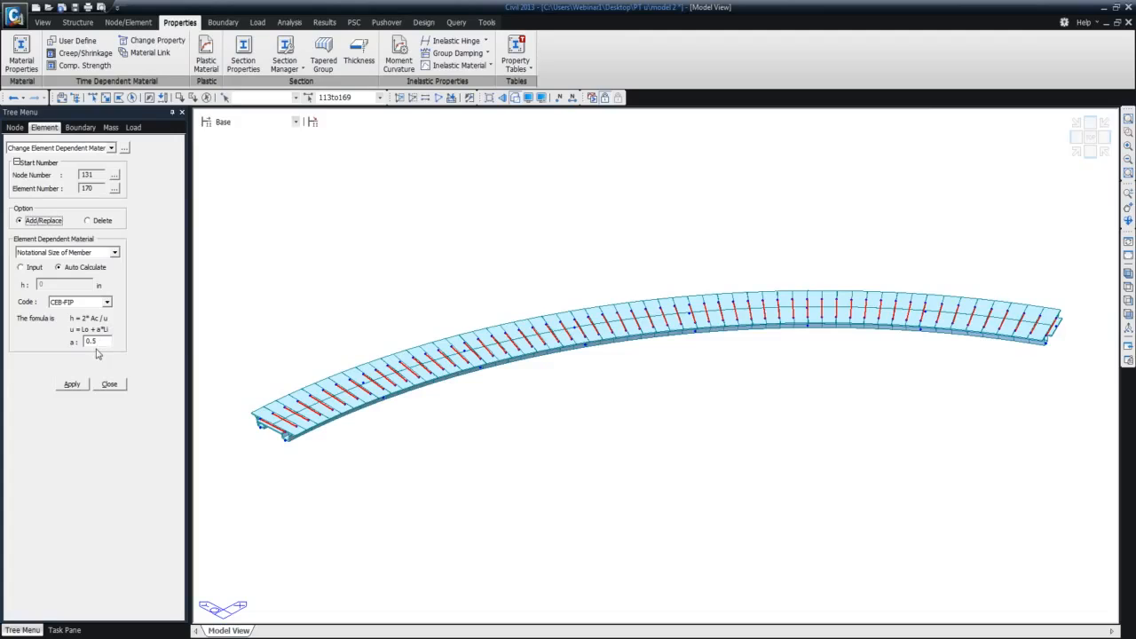
click(78, 384)
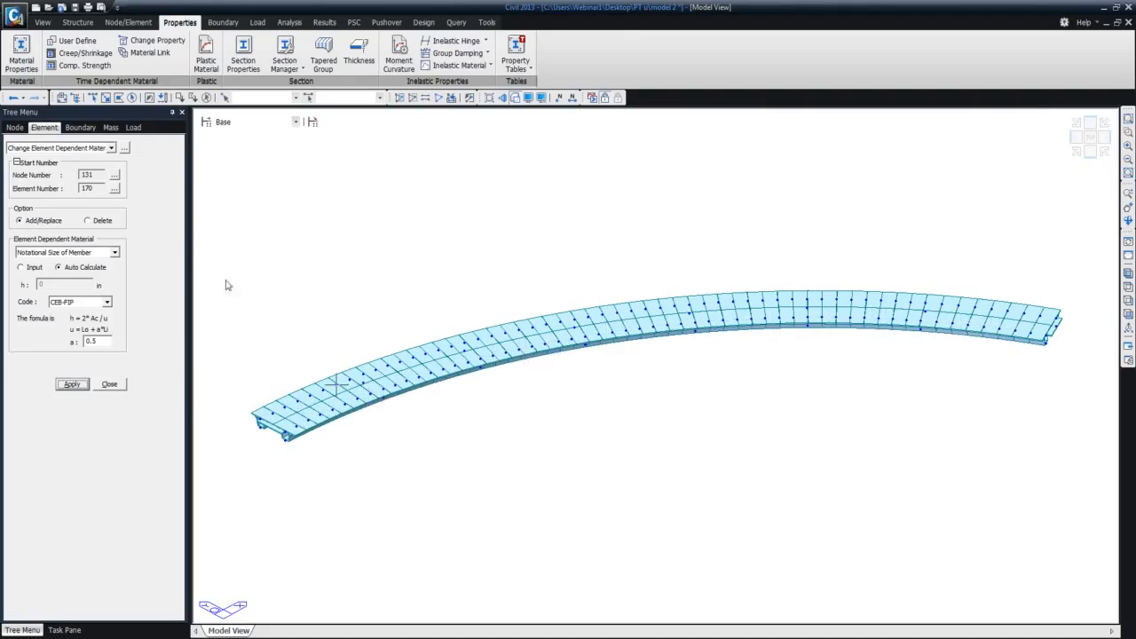
click(122, 388)
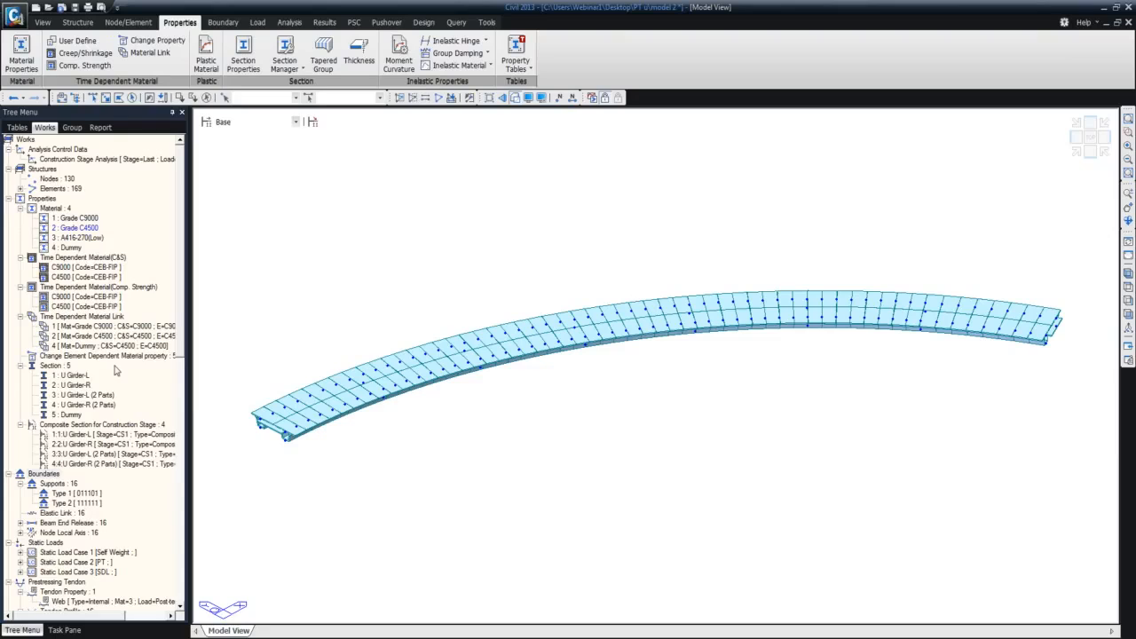
Switch to the model 3 window, render the bridge with the Hidden view and display construction stage CS1.
click(1101, 12)
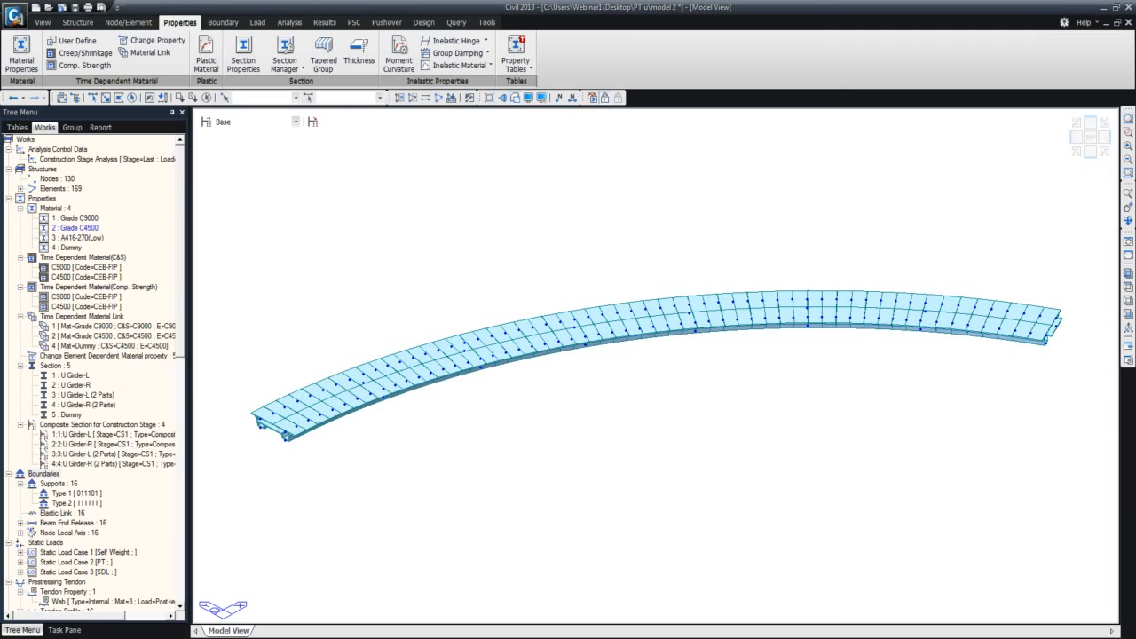
mouse_move(163, 638)
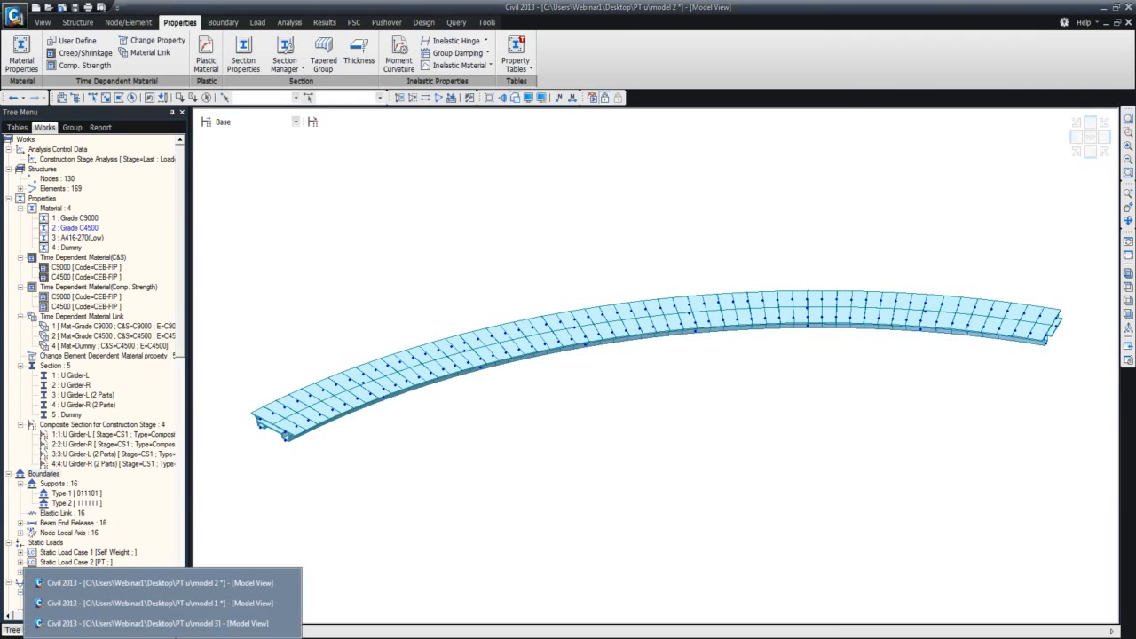
click(215, 623)
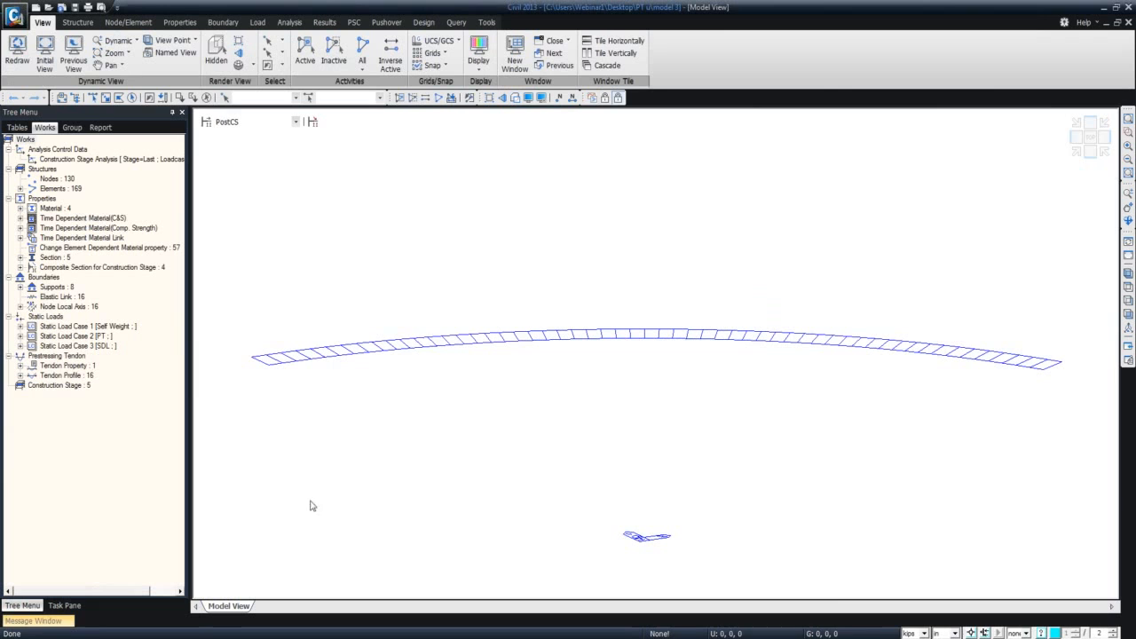
click(216, 51)
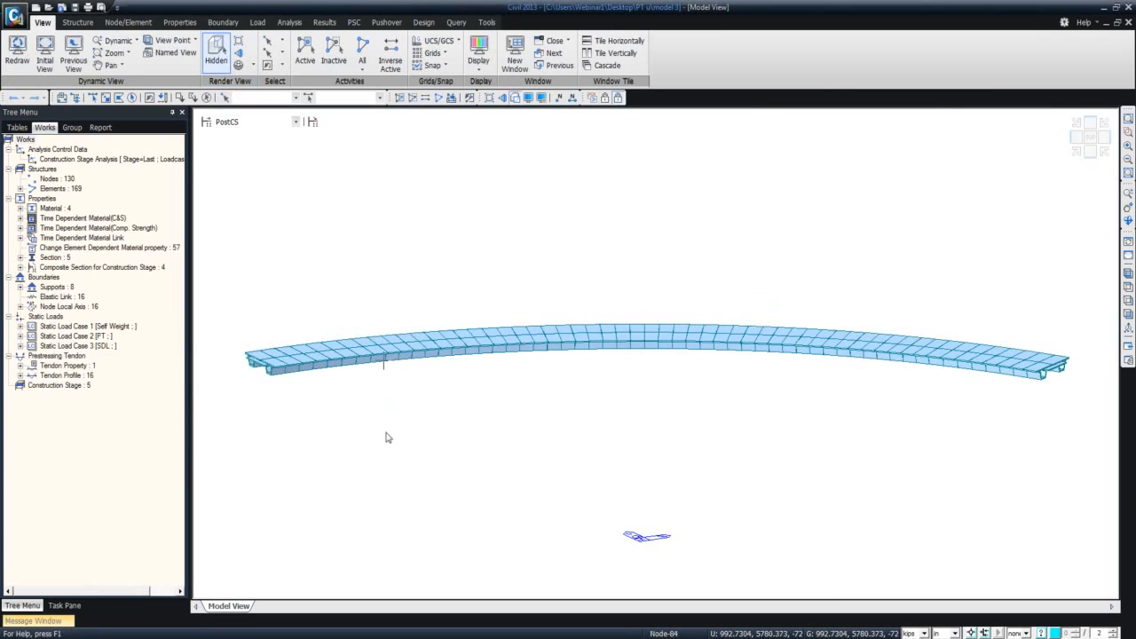
ctrl+middle_drag(373, 423, 435, 443)
click(296, 122)
click(221, 133)
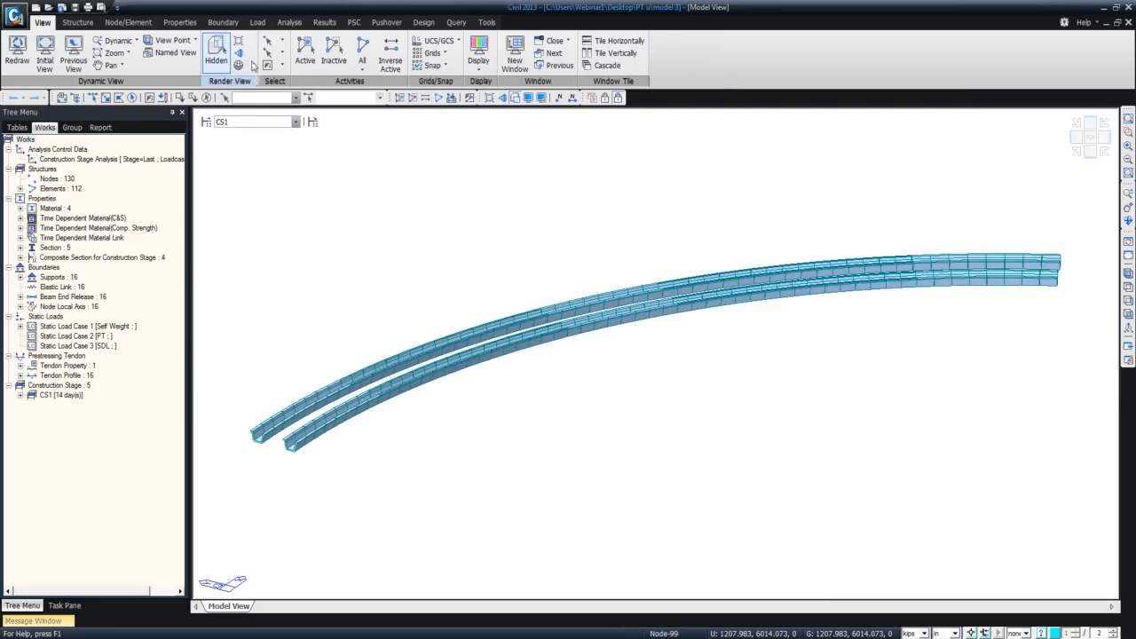
Display the My beam force diagram for CS: Summation at the last step of CS1, with solid fill and a legend.
click(324, 22)
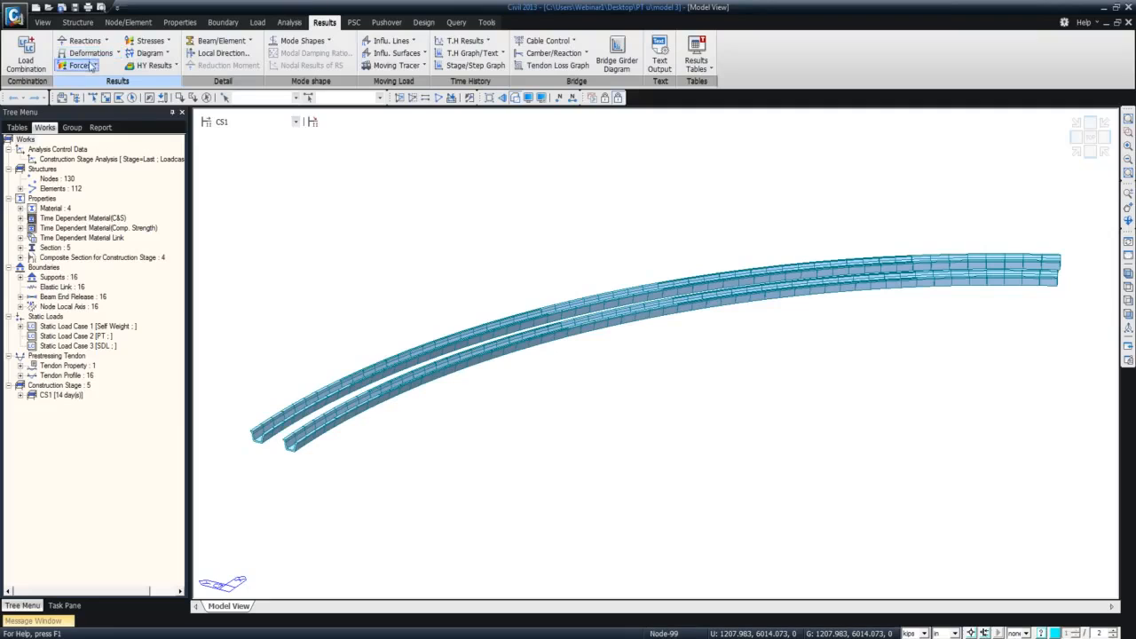
click(80, 66)
click(100, 107)
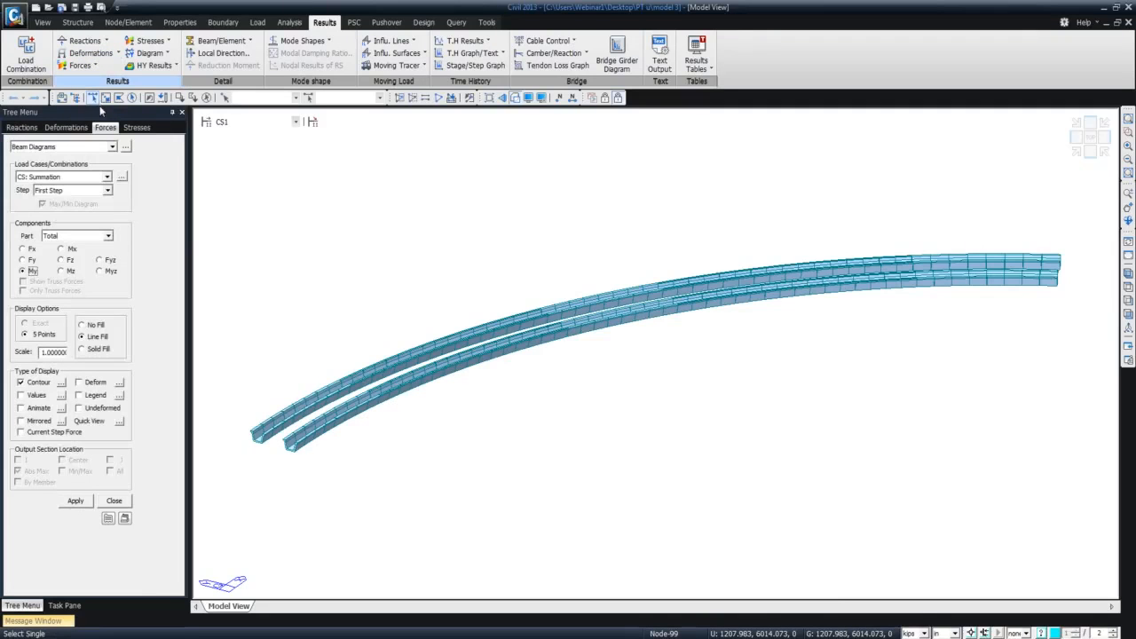
click(108, 191)
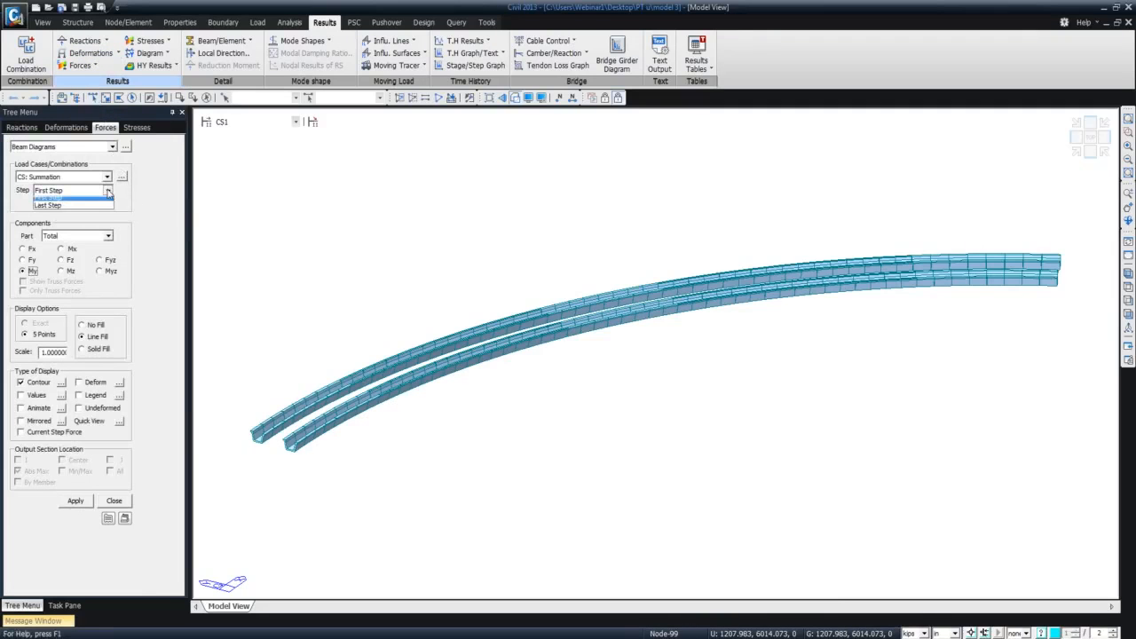
click(104, 205)
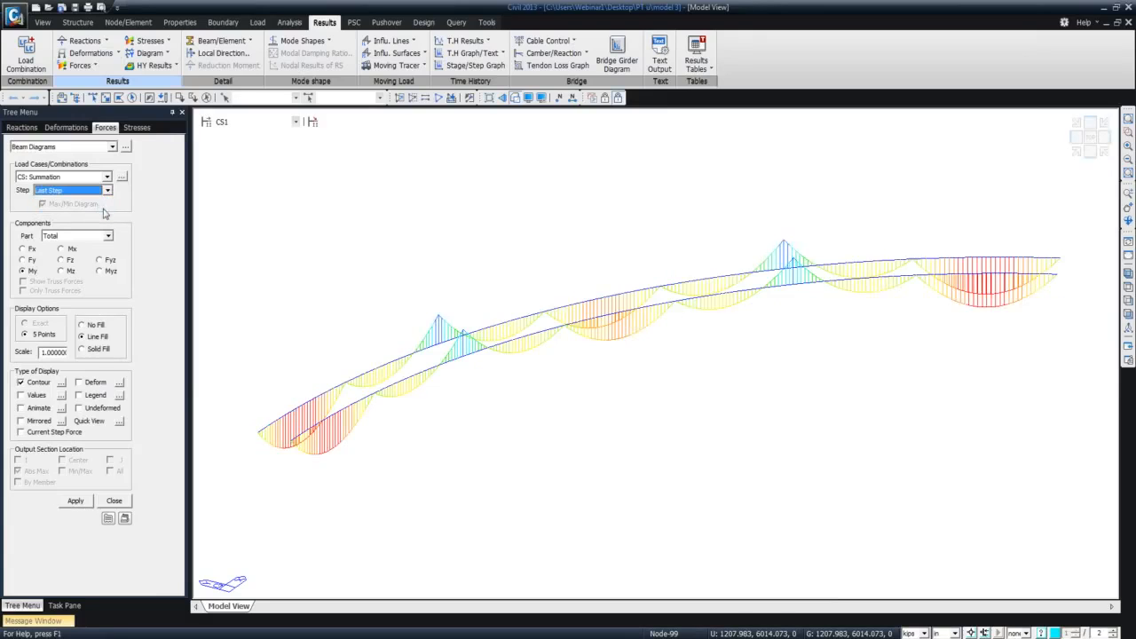
click(82, 350)
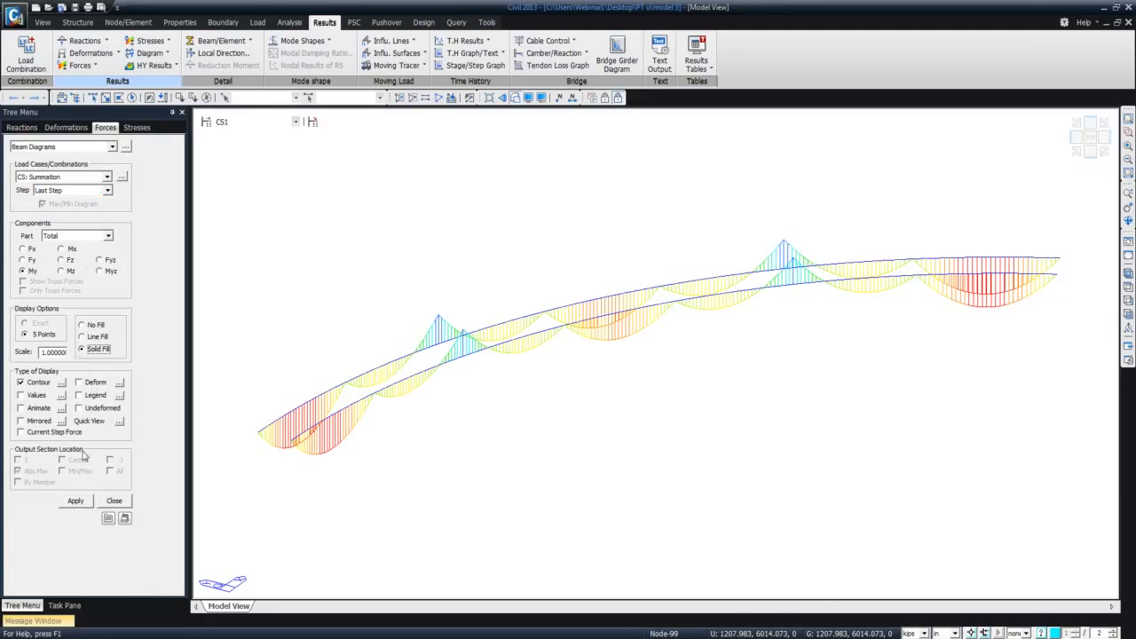
click(79, 395)
click(75, 501)
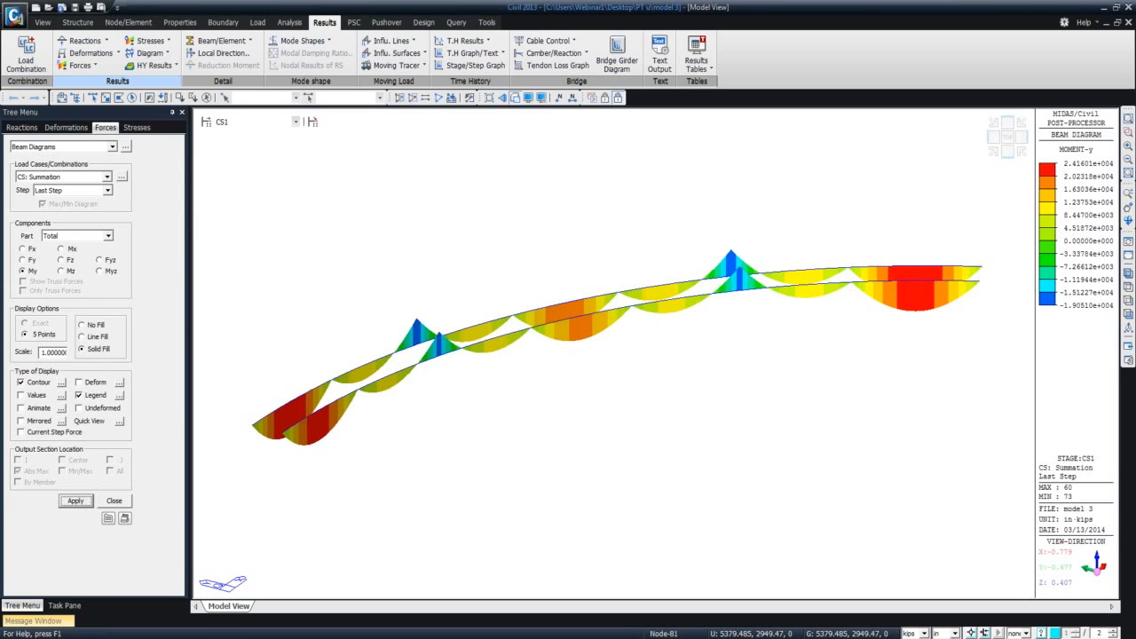
Set the length unit of the displayed moment results to ft.
click(955, 634)
click(948, 625)
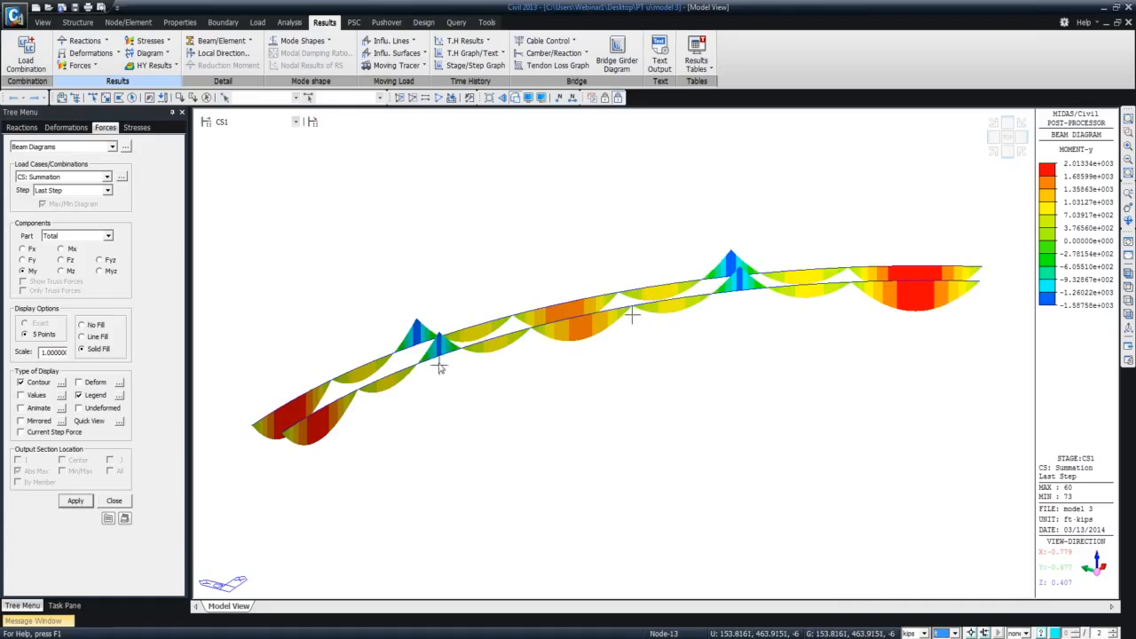
mouse_move(438, 357)
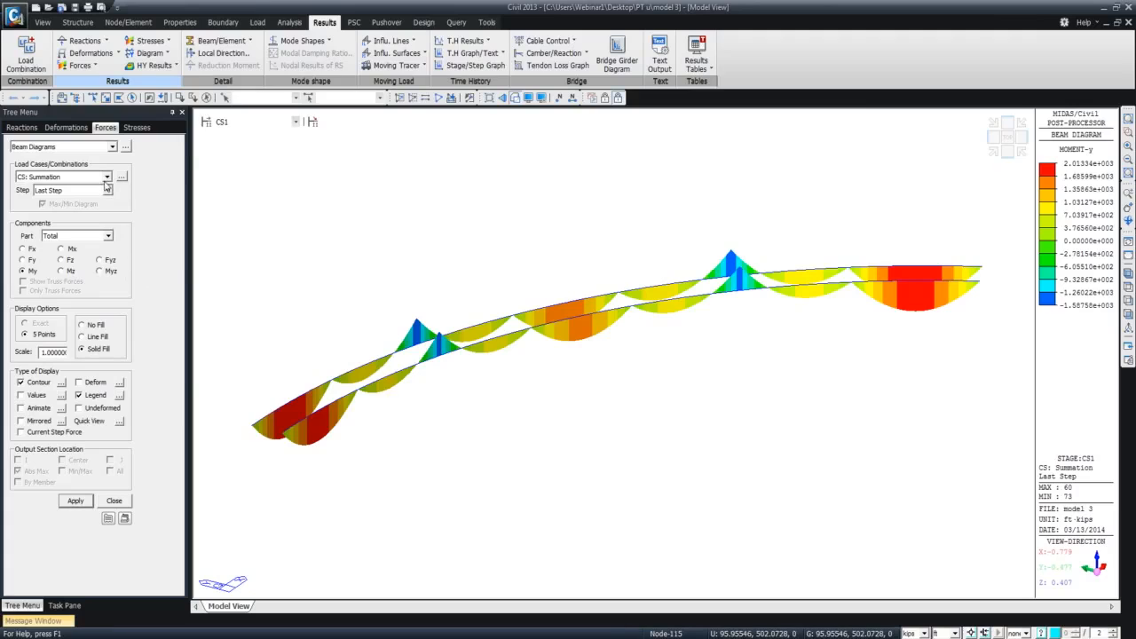
View the total My diagrams at the last step of construction stages CS2 and CS3.
click(229, 122)
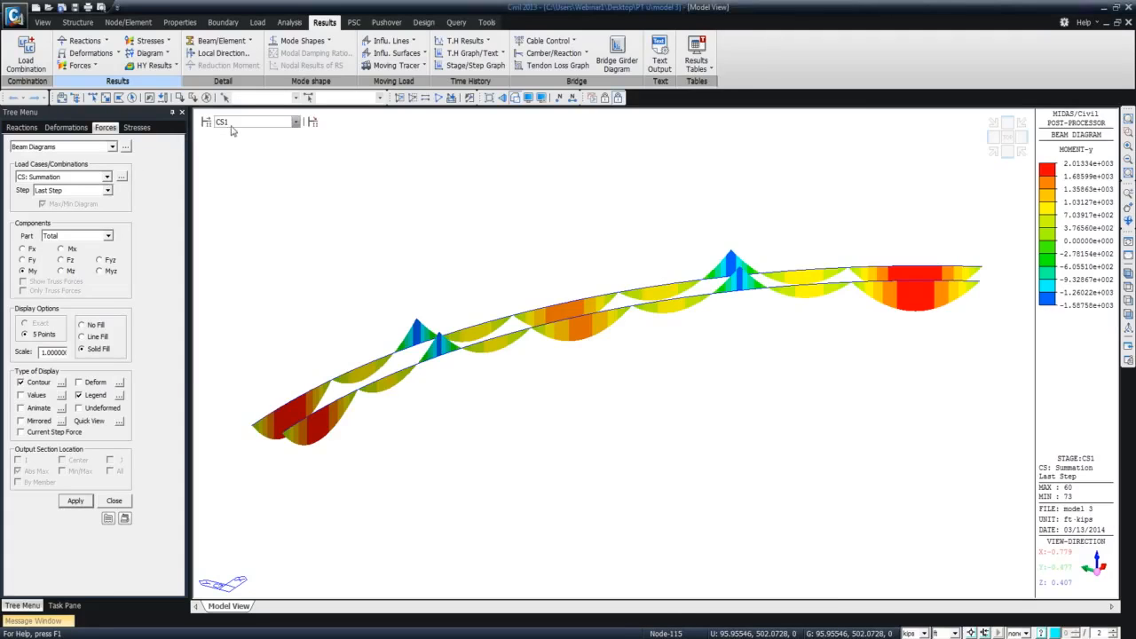
click(236, 144)
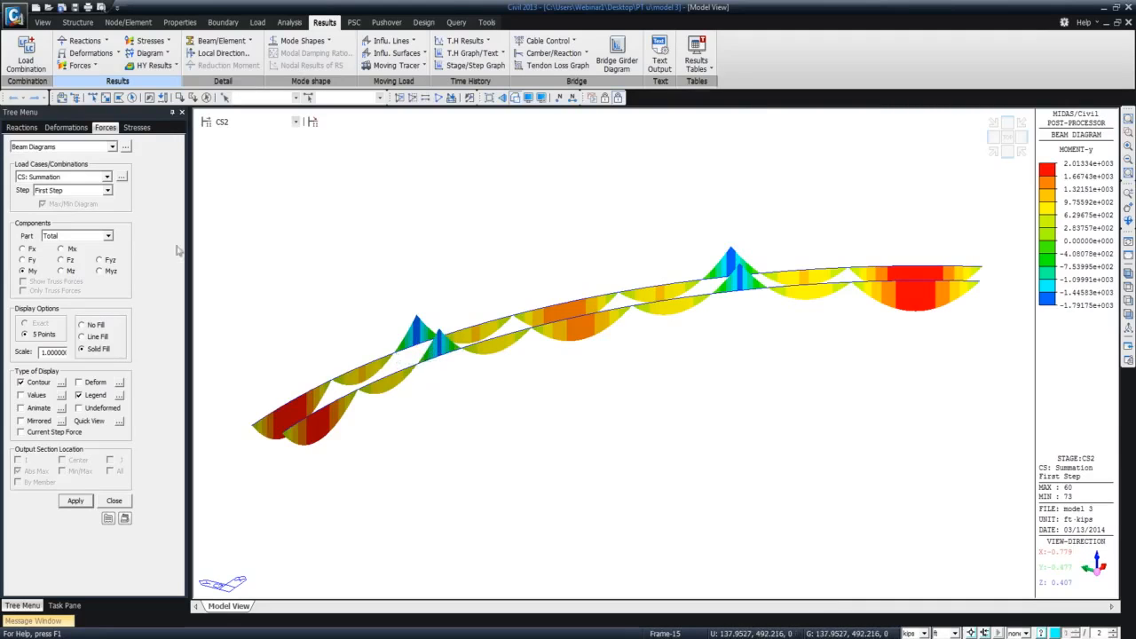
click(107, 190)
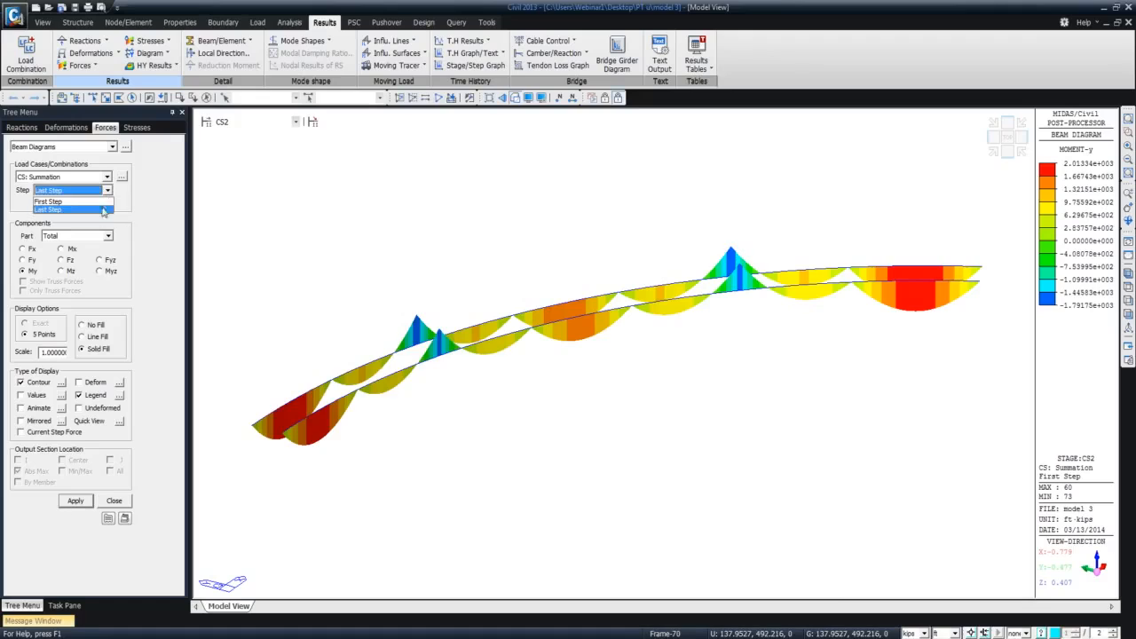
click(101, 207)
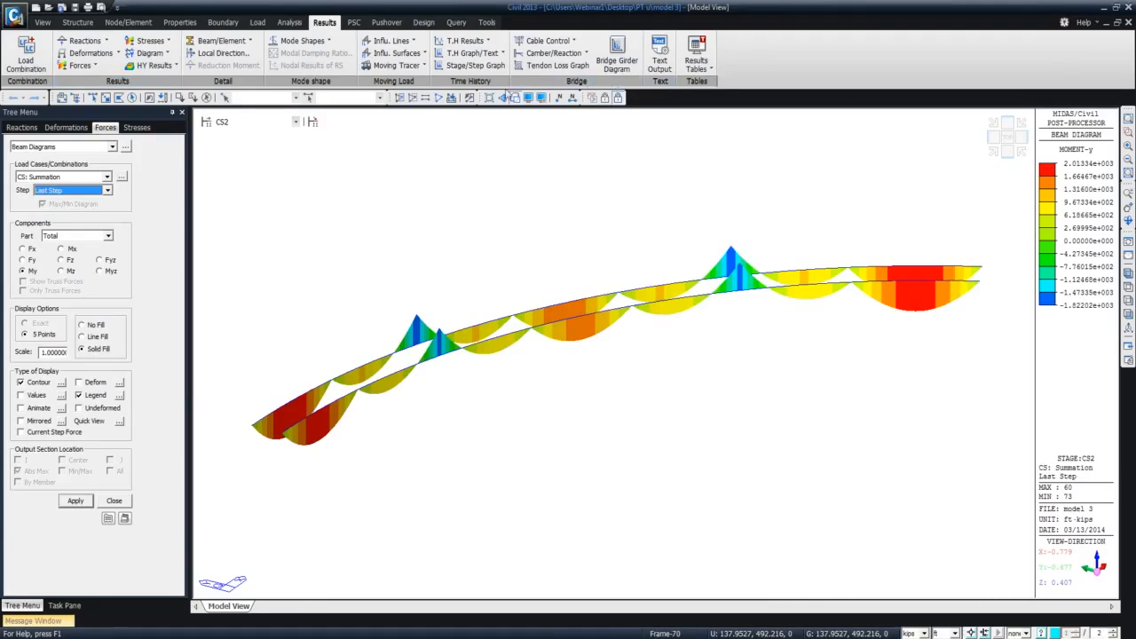
click(296, 122)
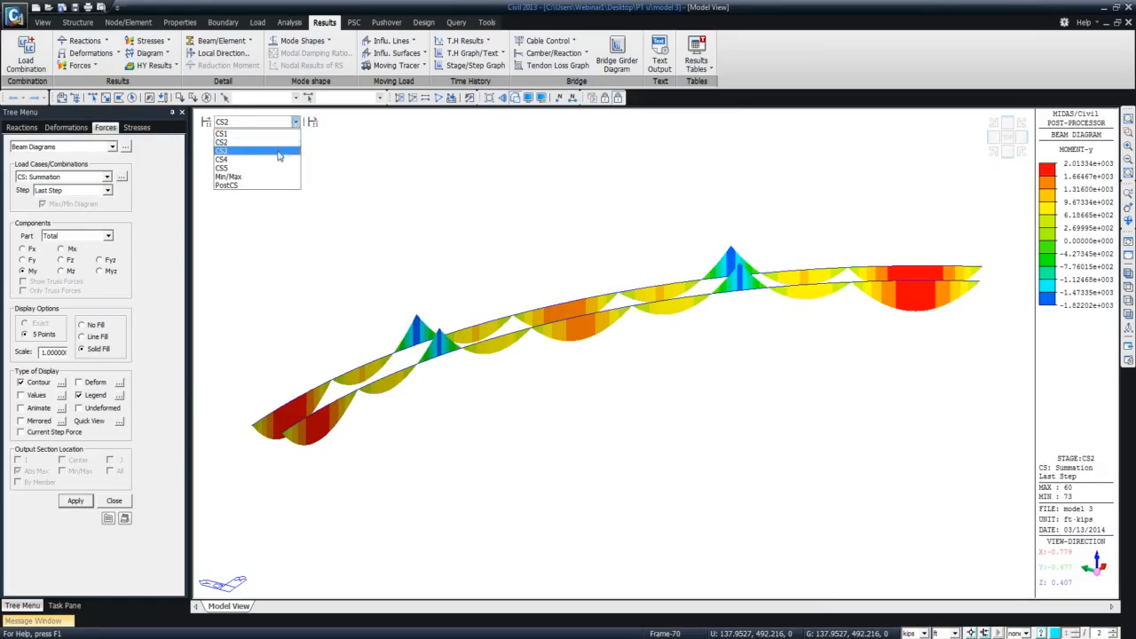
click(275, 153)
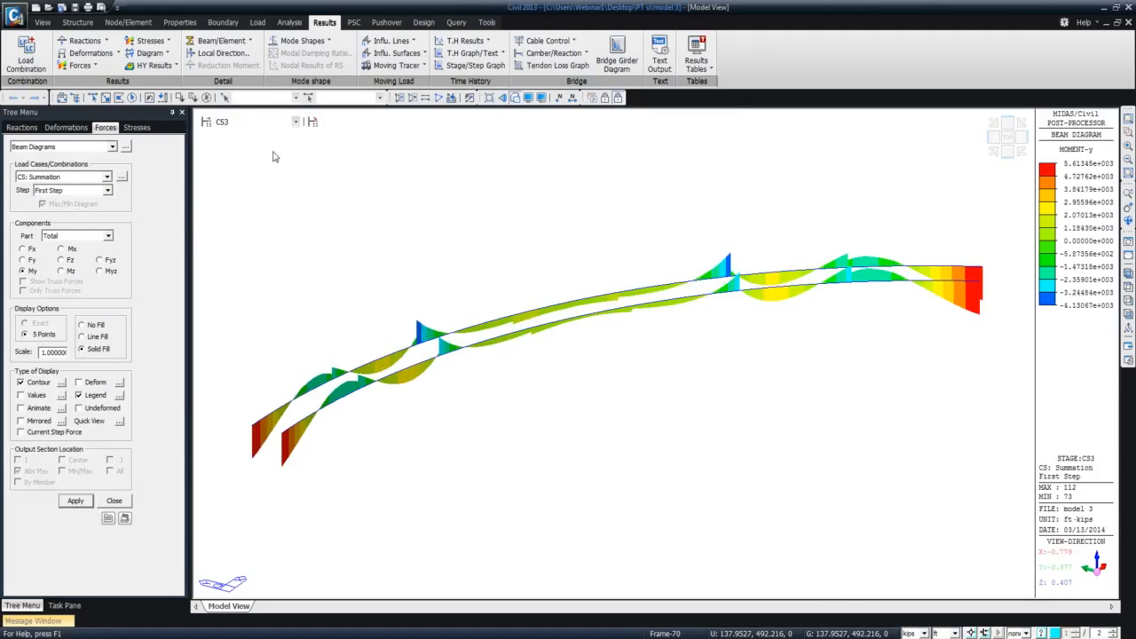
click(107, 190)
click(95, 211)
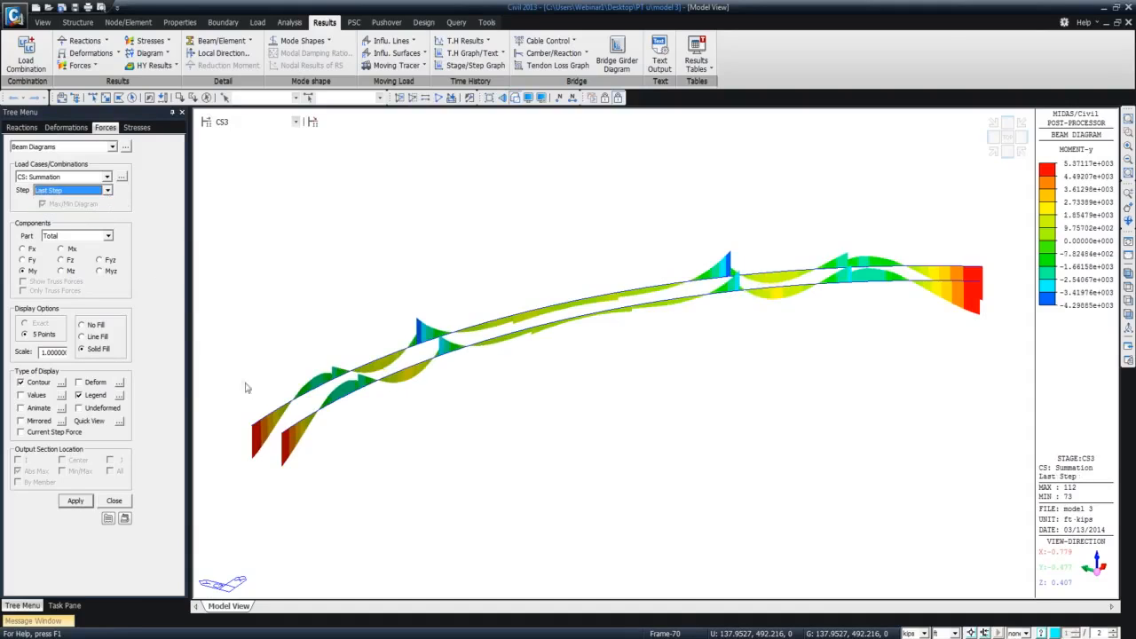
View the total My diagrams at the last step of construction stages CS4 and CS5.
click(276, 123)
click(274, 162)
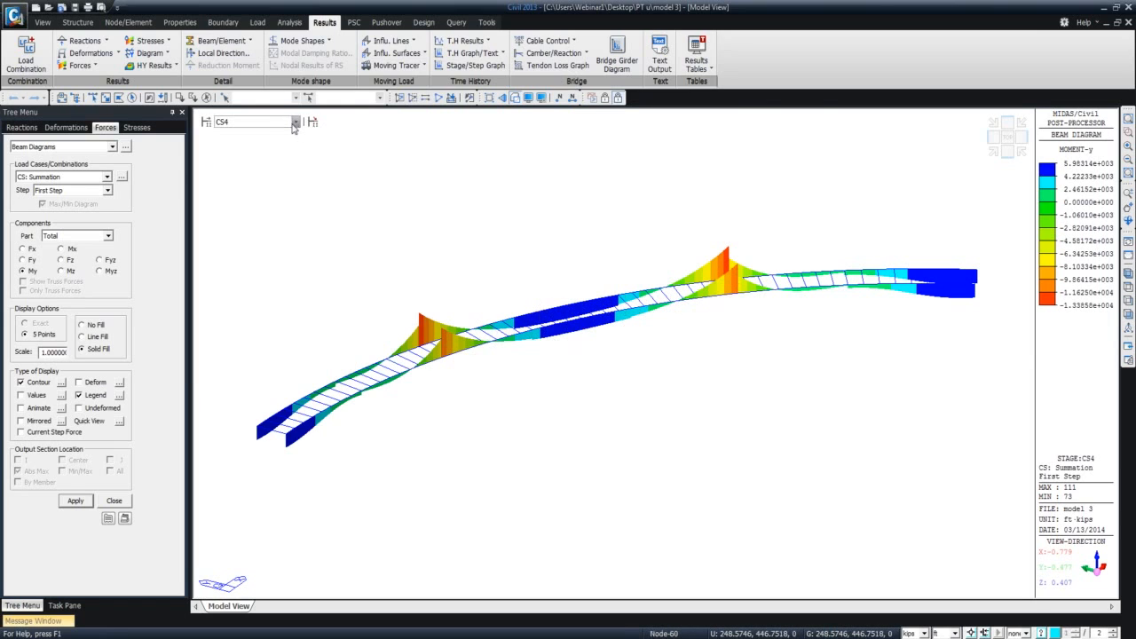
click(107, 191)
click(97, 210)
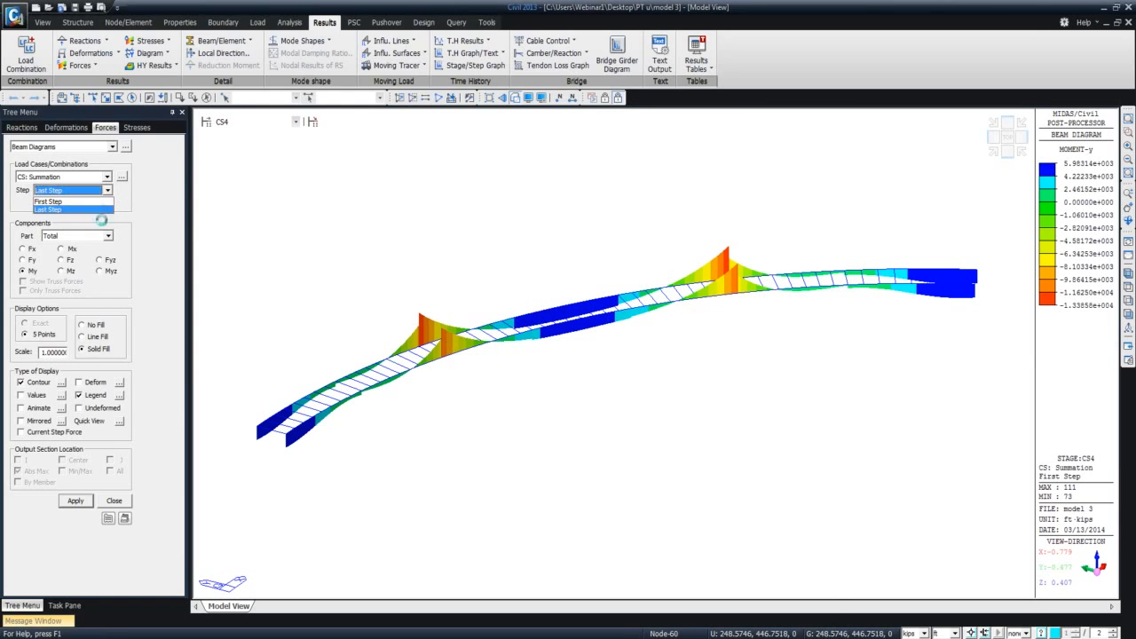
click(295, 121)
click(260, 175)
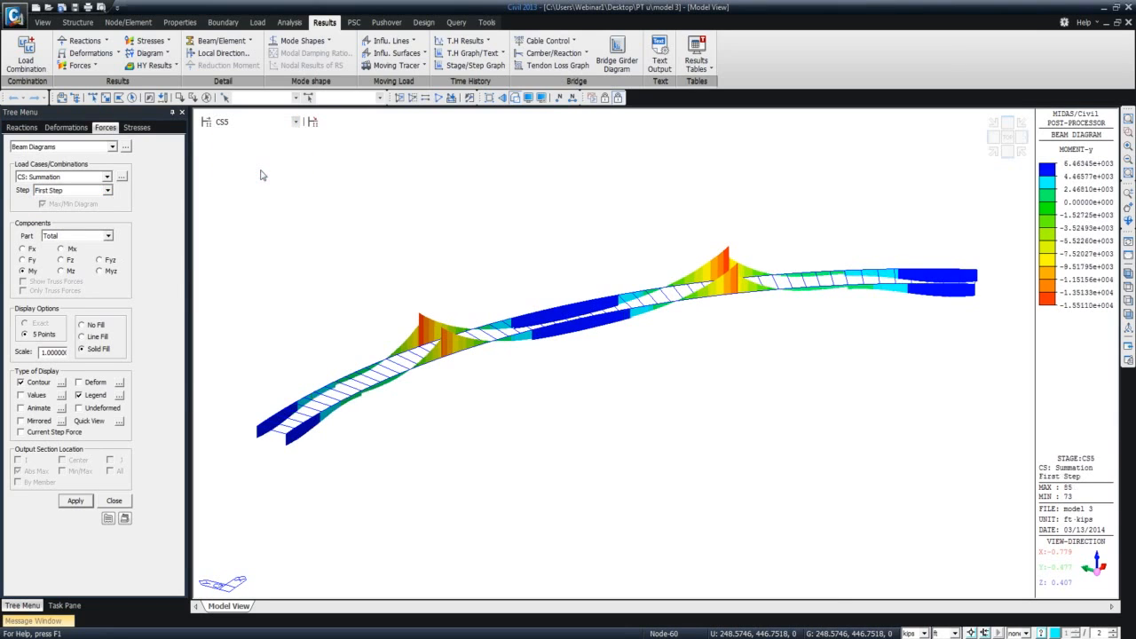
click(107, 191)
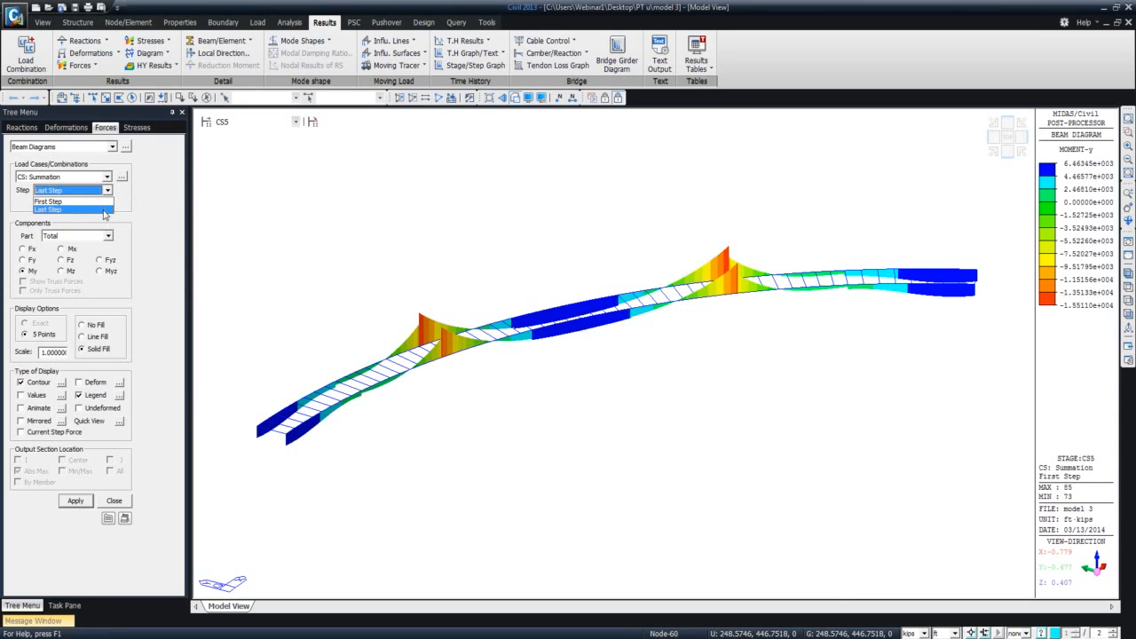
click(102, 209)
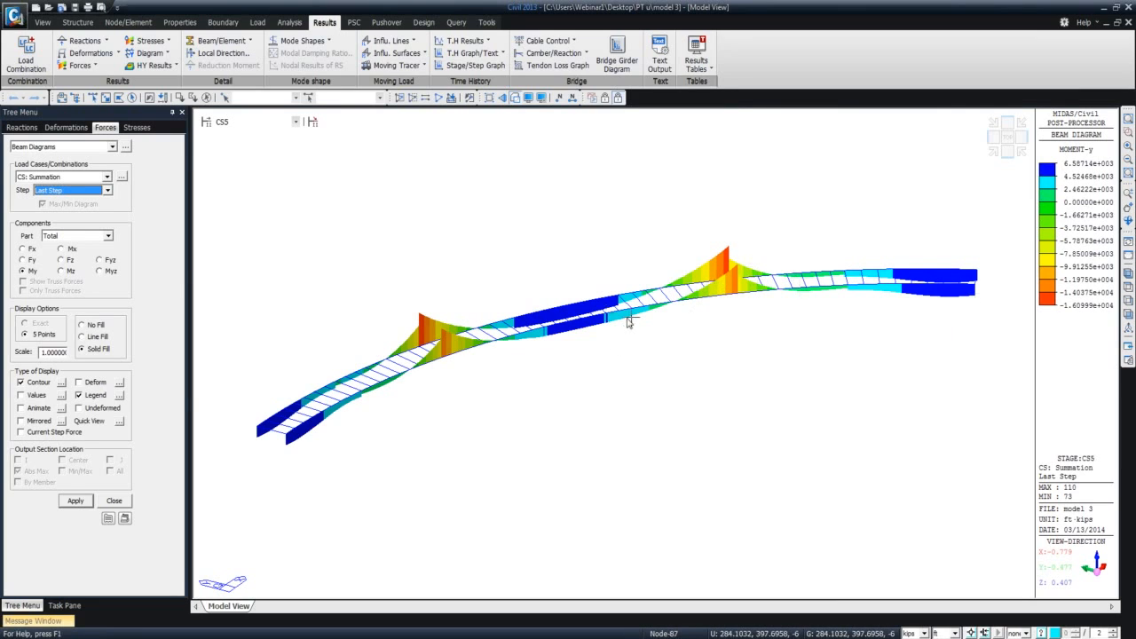
mouse_move(631, 324)
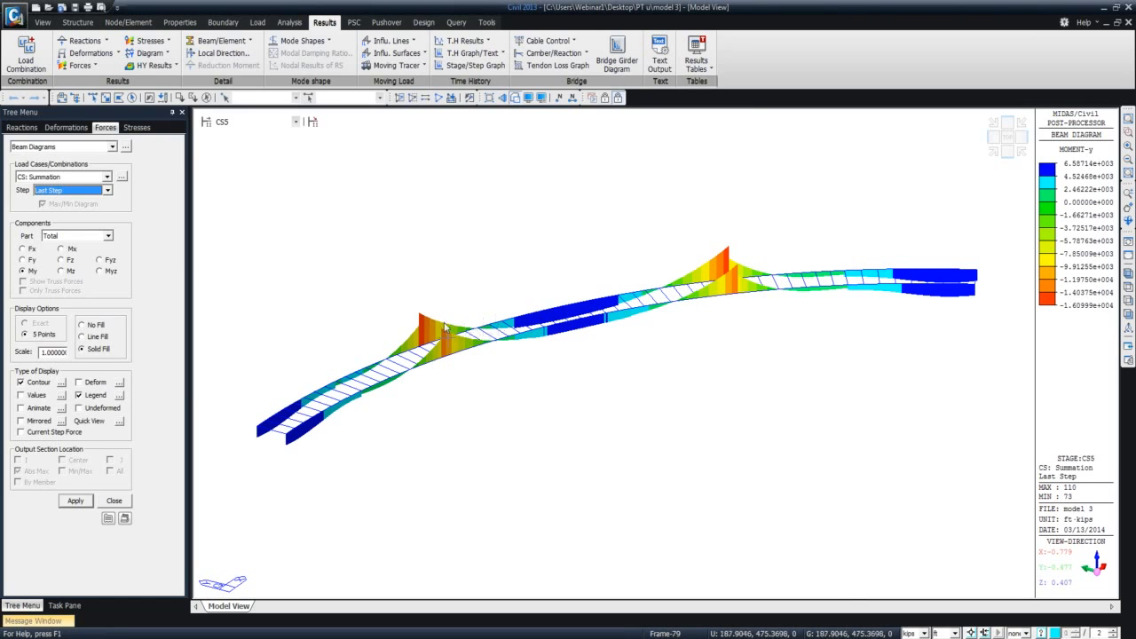
Display the CS5 last-step My diagram separately for Part 1 and for Part 2 of the composite section.
click(108, 236)
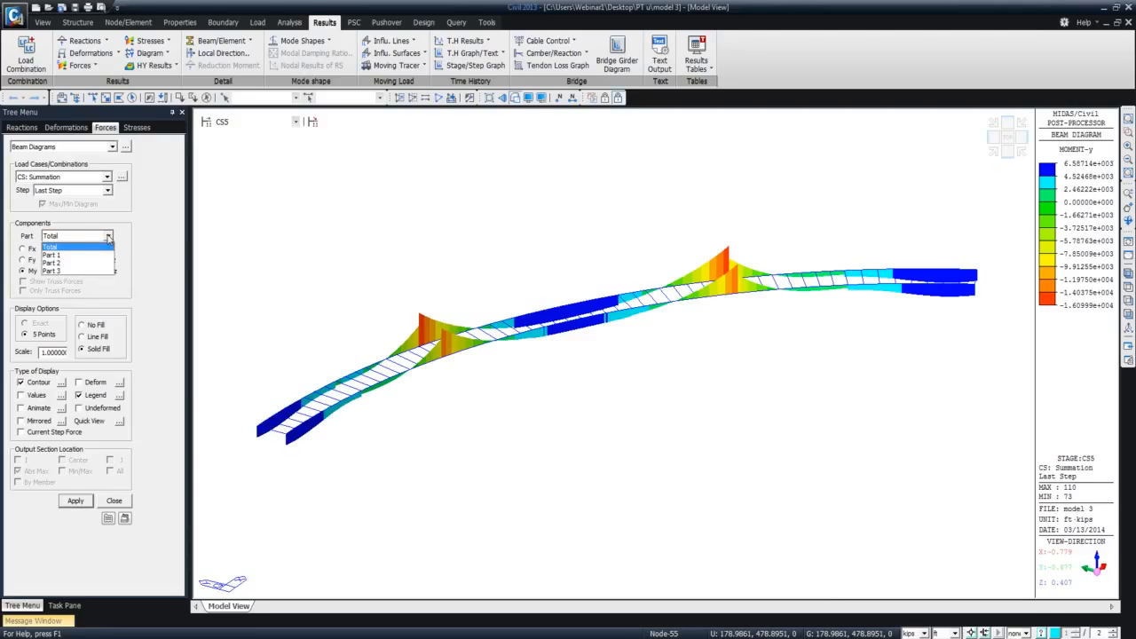
click(102, 256)
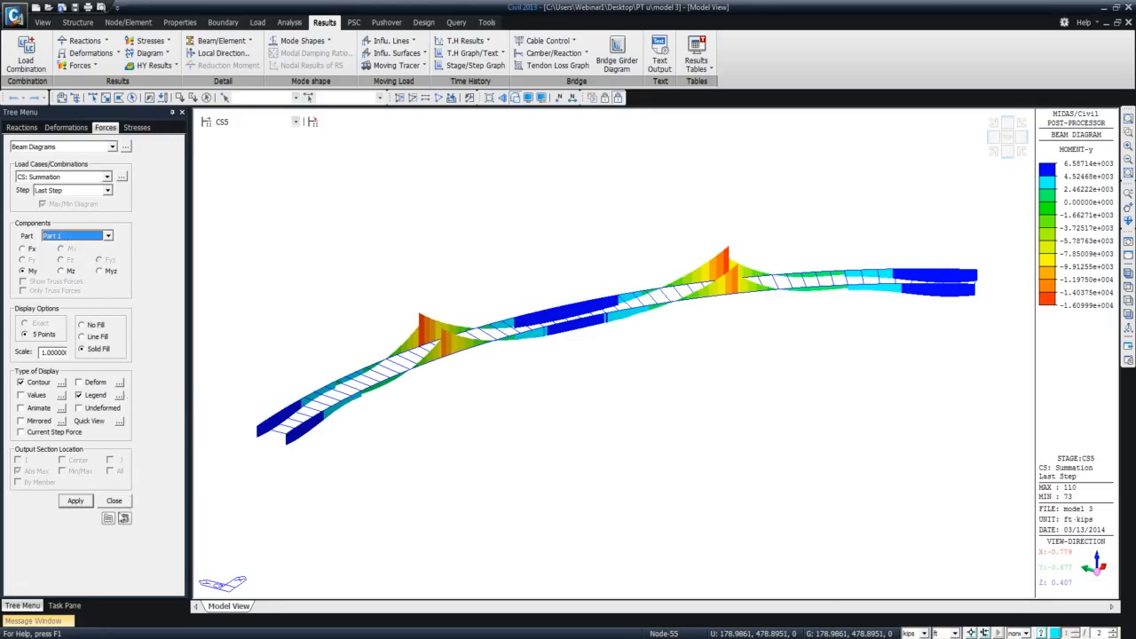
click(76, 501)
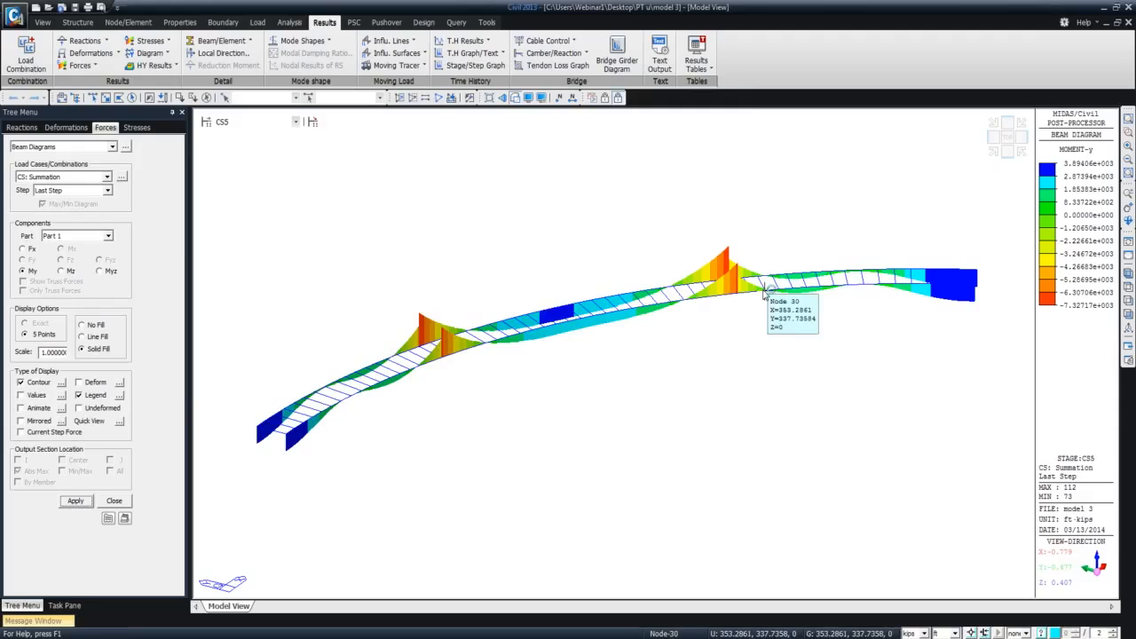
click(107, 236)
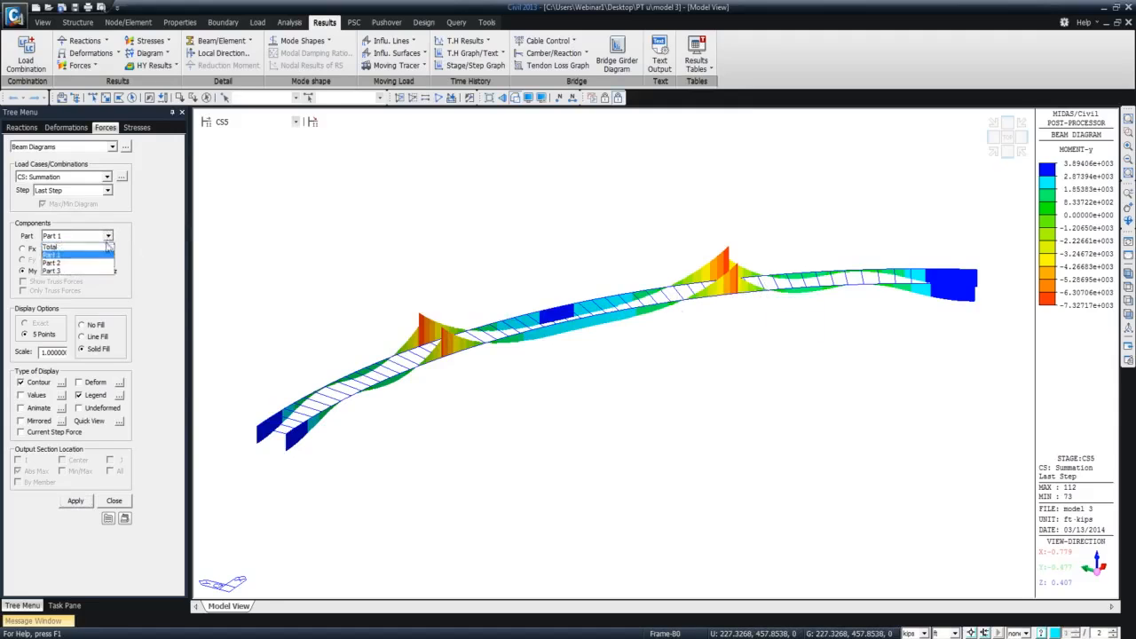
click(102, 263)
click(76, 502)
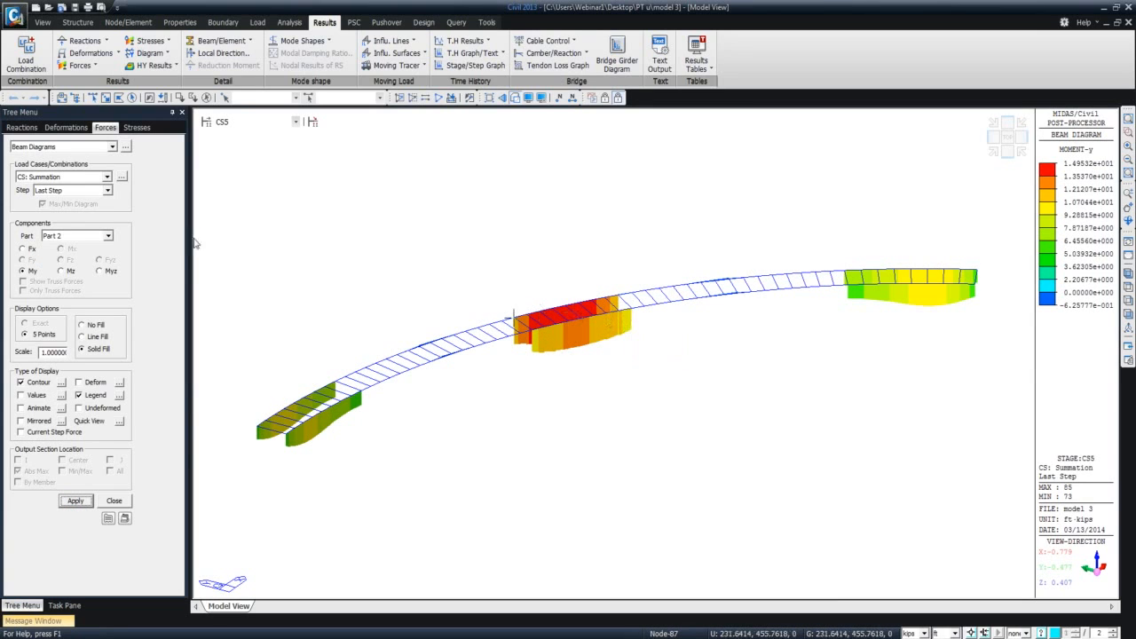
Display the CS5 last-step My diagram for Part 3 of the composite section, and again for the Total section.
click(108, 236)
click(99, 271)
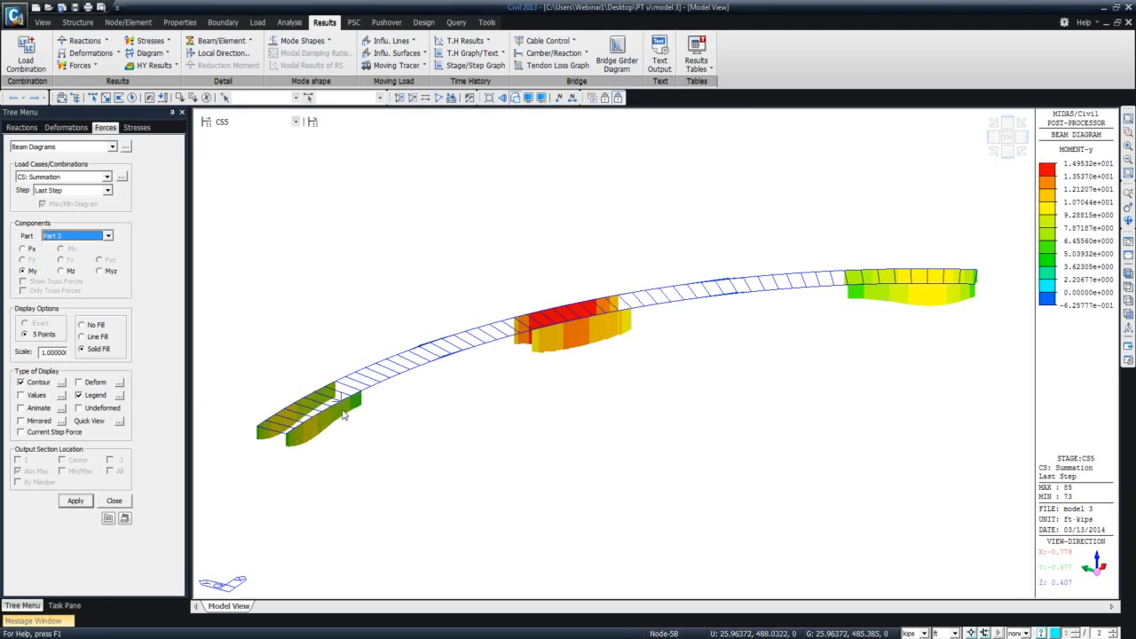
mouse_move(355, 394)
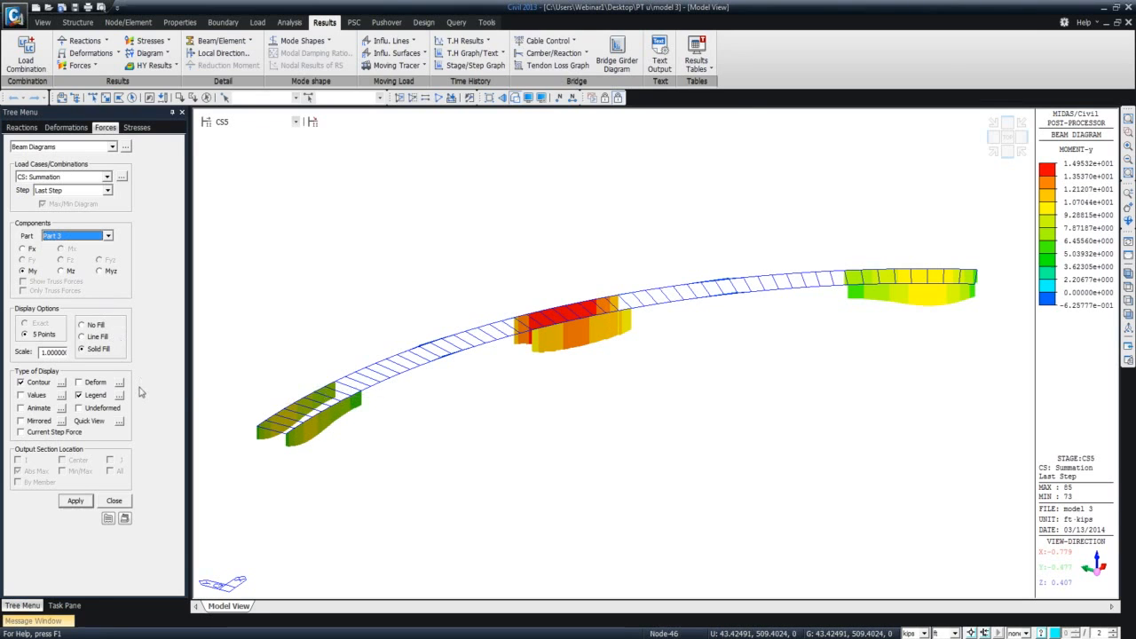
click(78, 501)
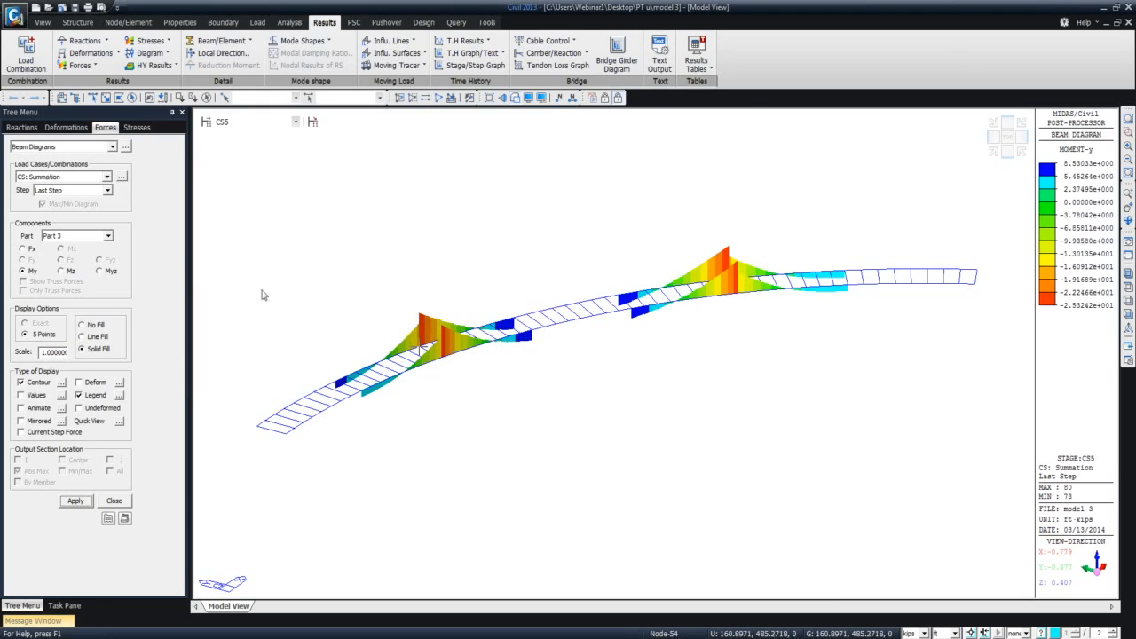
click(108, 235)
click(100, 252)
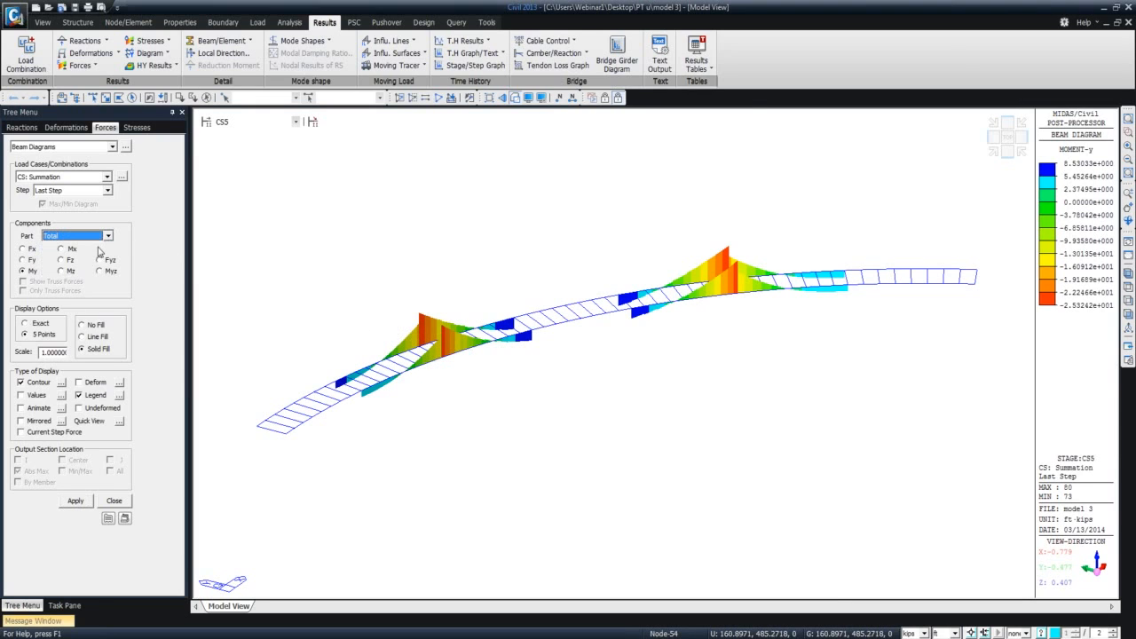
click(75, 501)
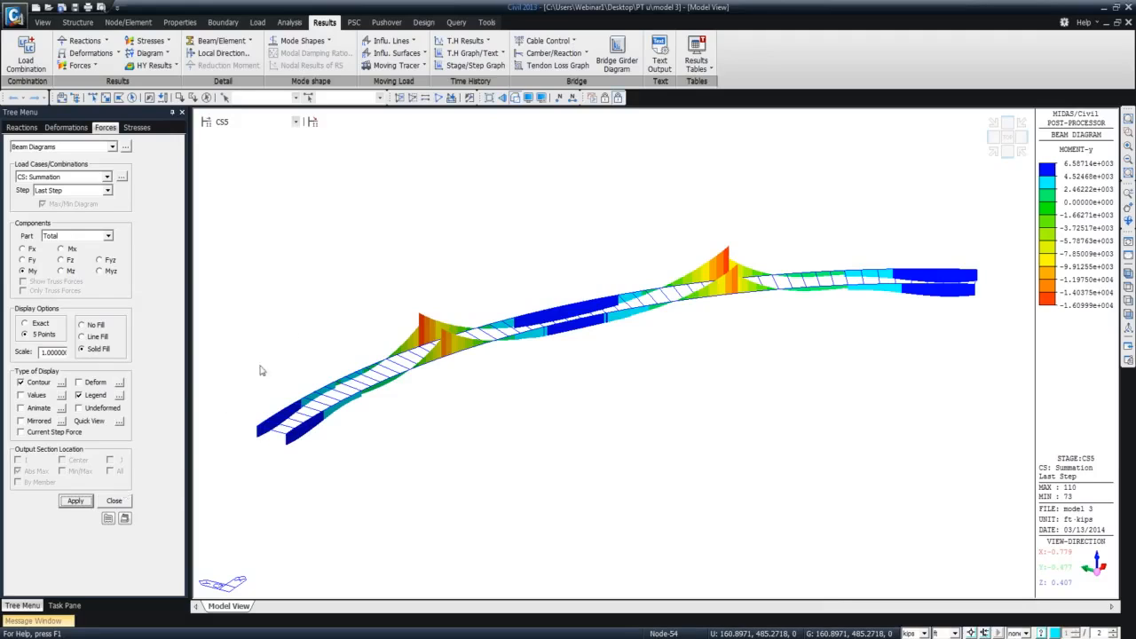
Leave the force results via the Base stage in preprocessing mode, and display the CS1 girder model in postprocessing mode.
click(296, 124)
click(277, 184)
click(606, 99)
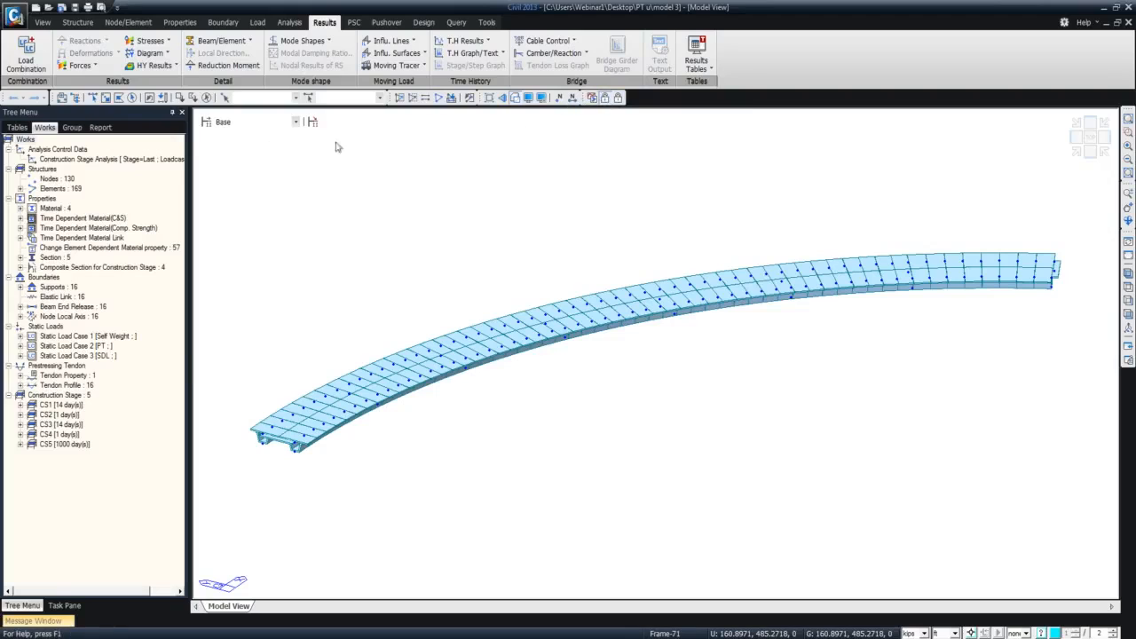
click(296, 123)
click(285, 140)
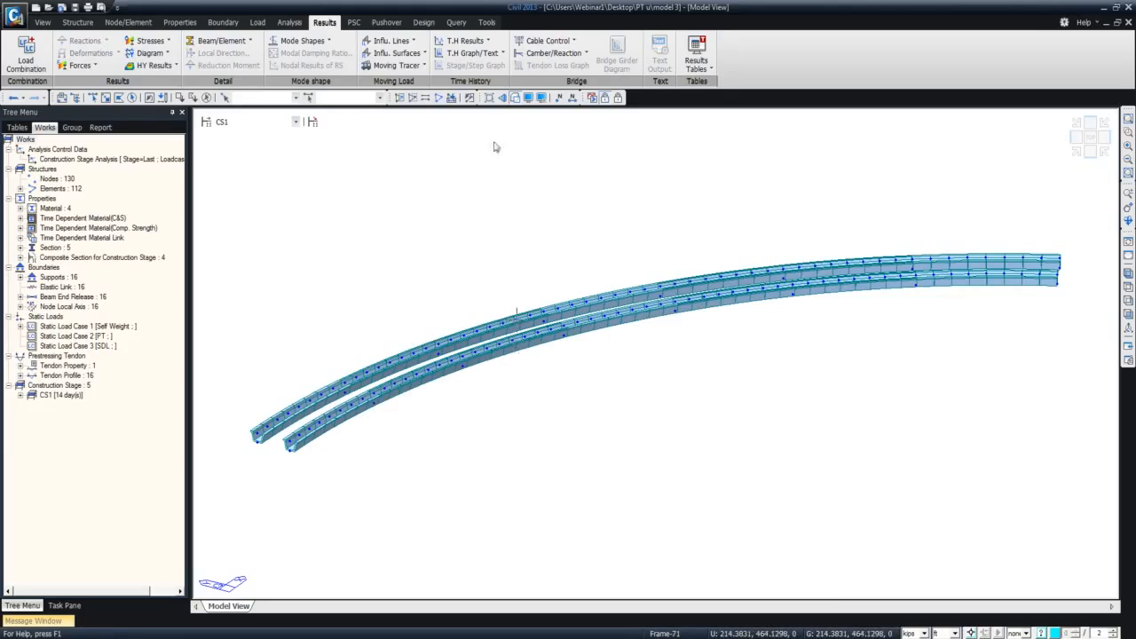
click(617, 99)
click(261, 122)
click(248, 140)
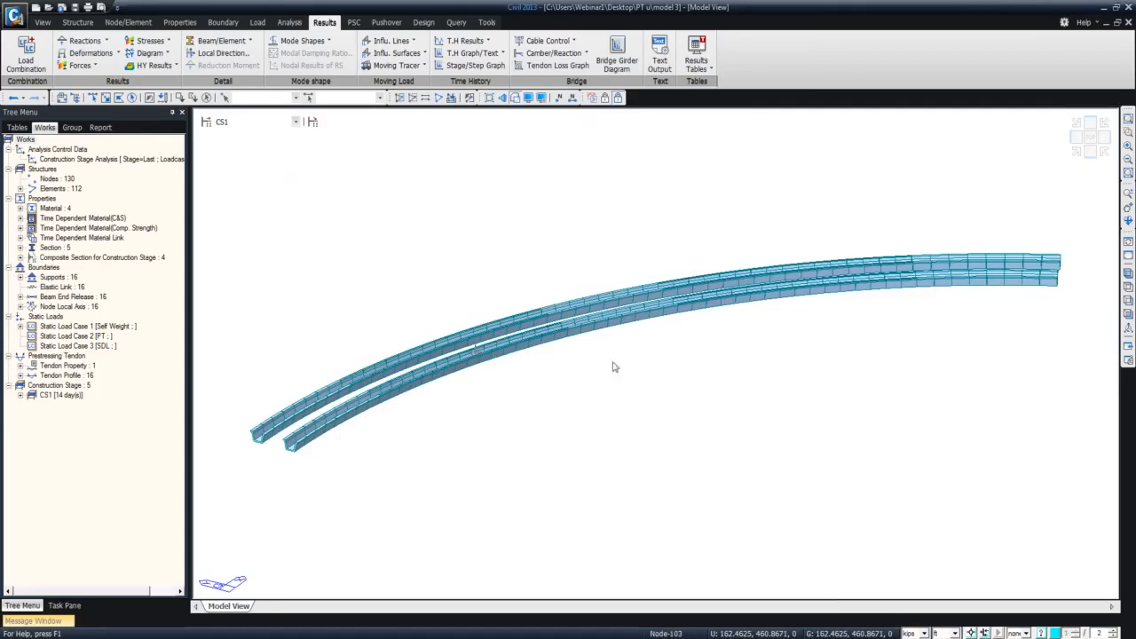
scroll(538, 382, down, 2)
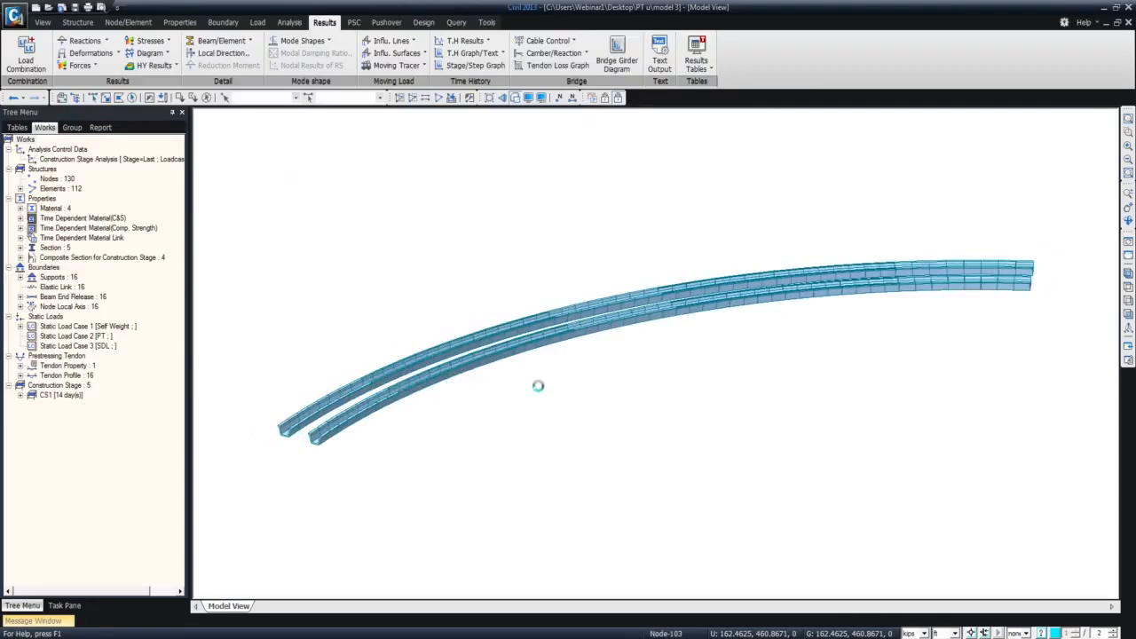
scroll(532, 370, down, 1)
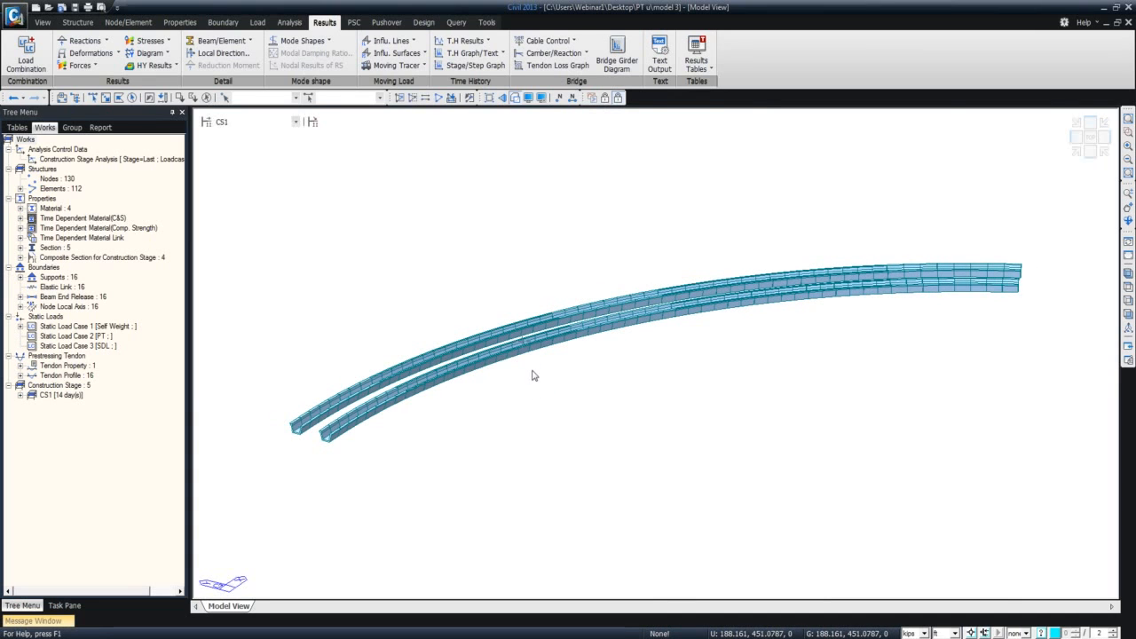
mouse_move(536, 353)
middle_down()
mouse_move(540, 370)
mouse_move(542, 339)
middle_up()
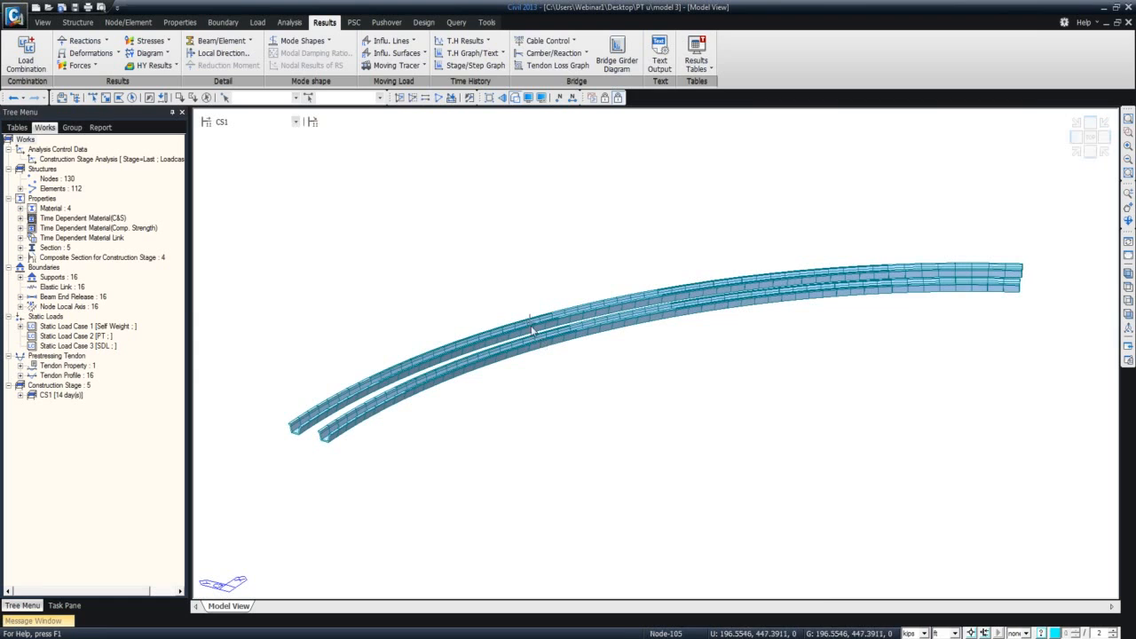
Step the model display through construction stages CS2, CS4 and CS5 to examine the activated lid and deck parts.
click(280, 123)
click(274, 142)
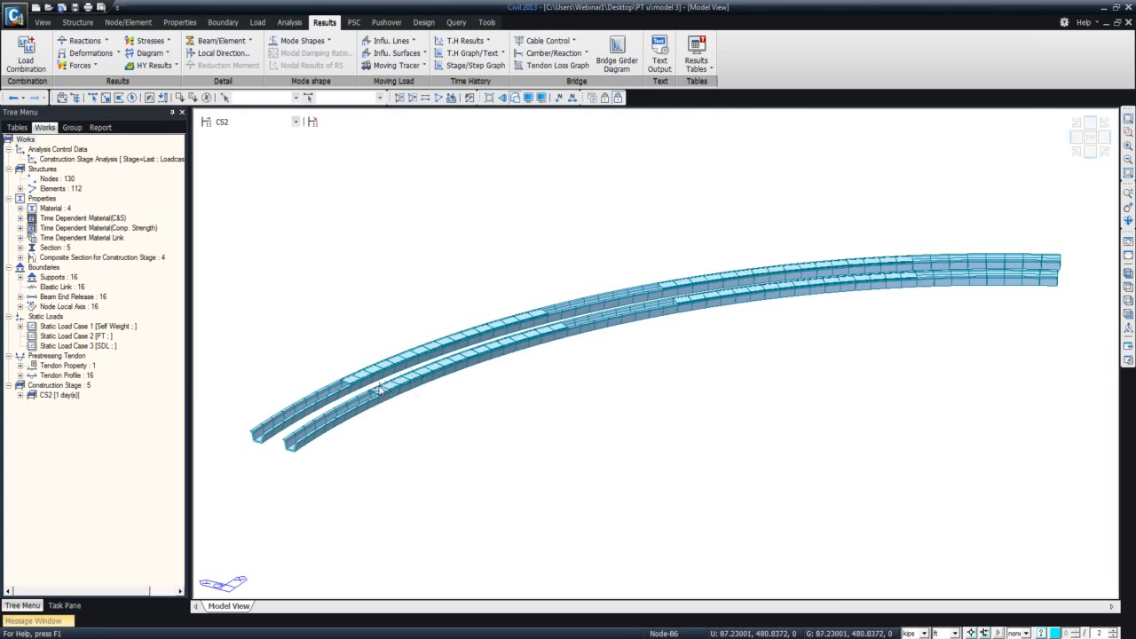
click(296, 122)
click(274, 147)
key(Down)
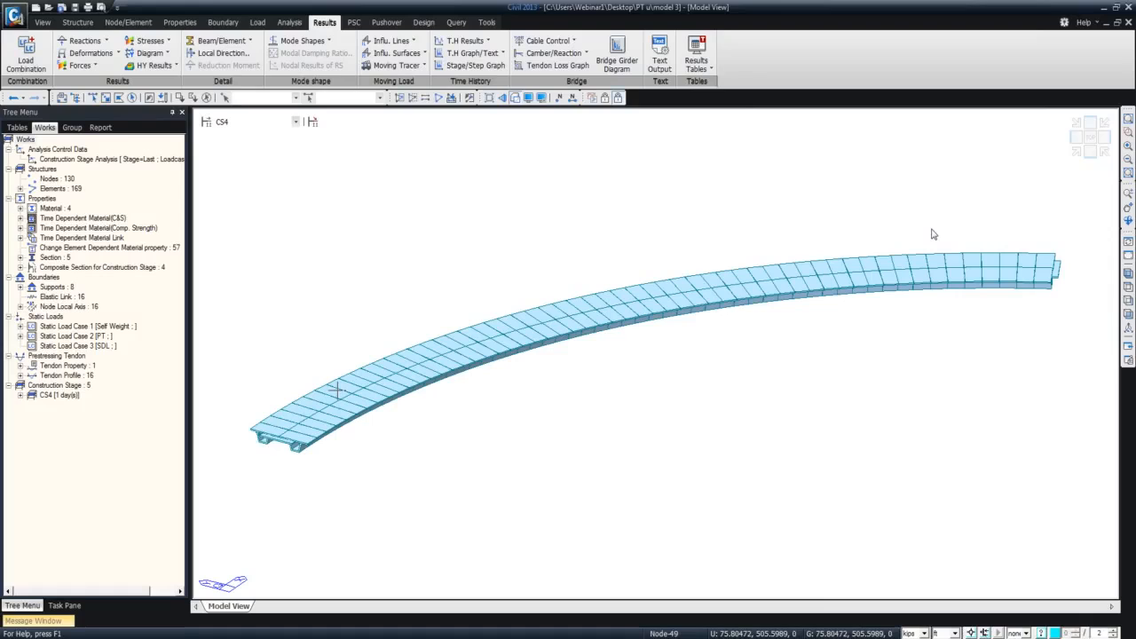
click(296, 121)
click(288, 168)
click(296, 124)
click(296, 122)
Show the Type 1 [011101] support symbols on the bridge model.
click(20, 286)
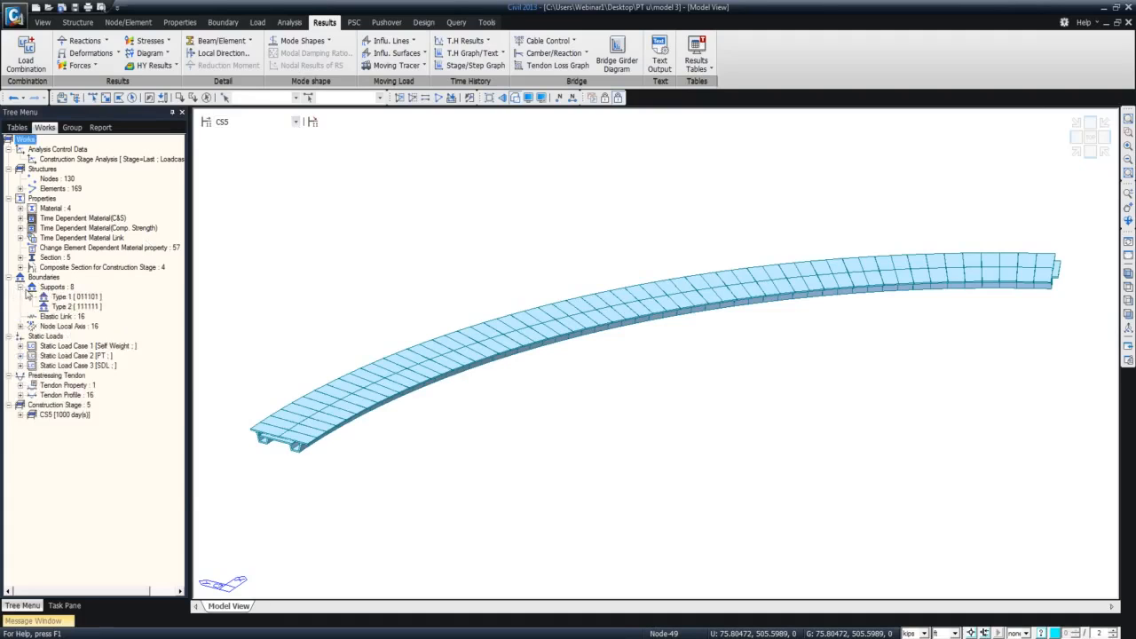
right_click(69, 302)
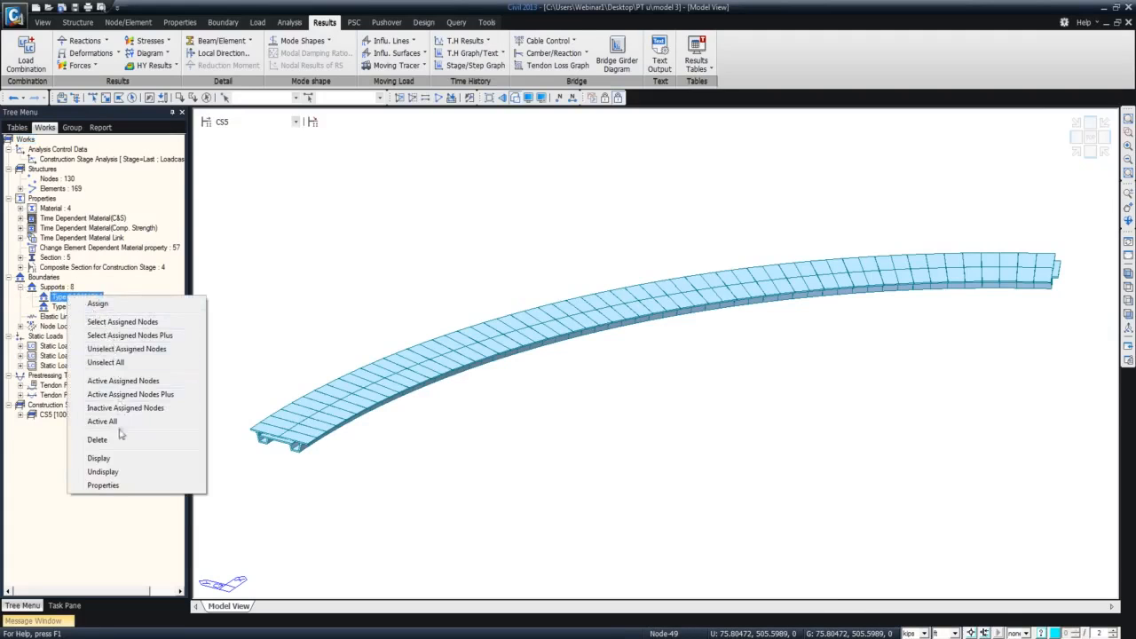
click(119, 459)
Step through stages CS1, CS2 and CS3 to examine the temporary and permanent supports under the girders.
click(296, 122)
click(286, 142)
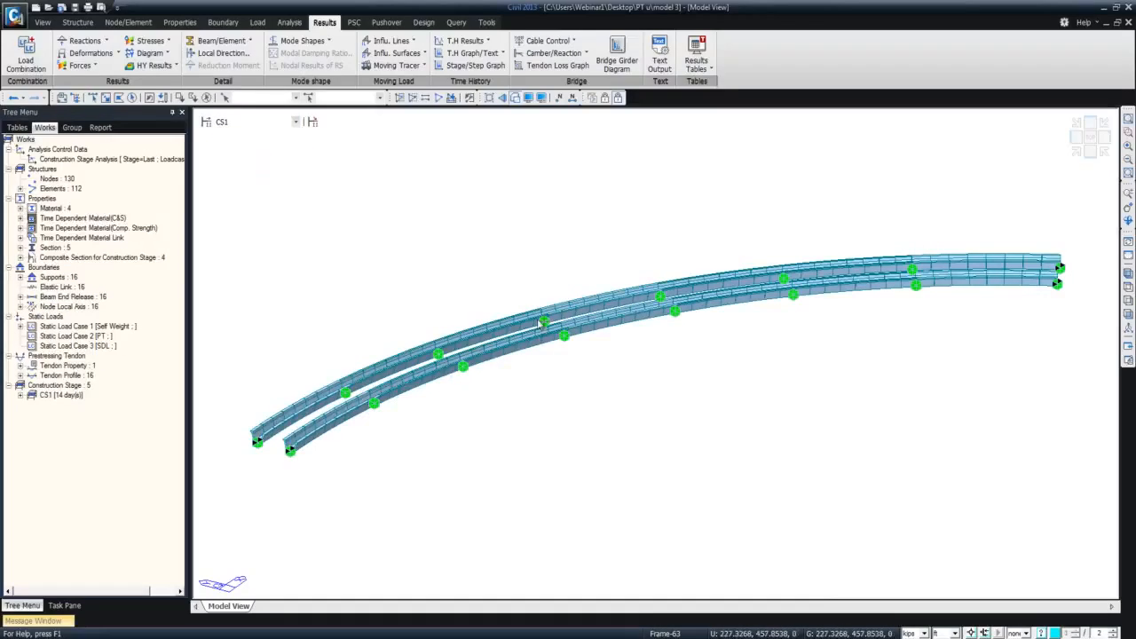
click(296, 122)
click(280, 142)
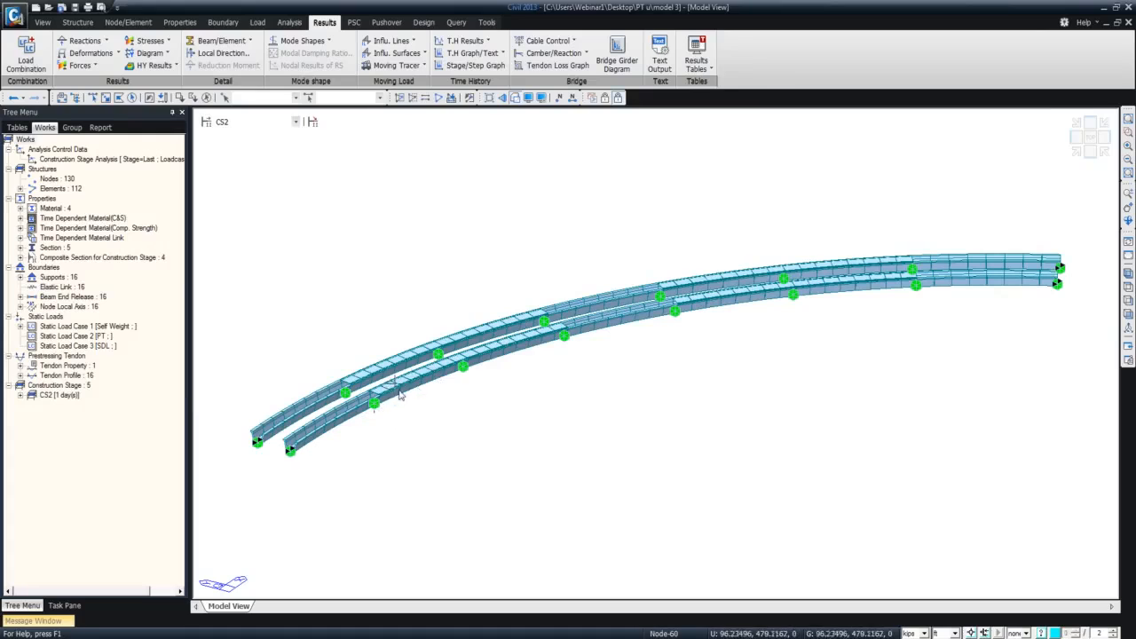
click(239, 122)
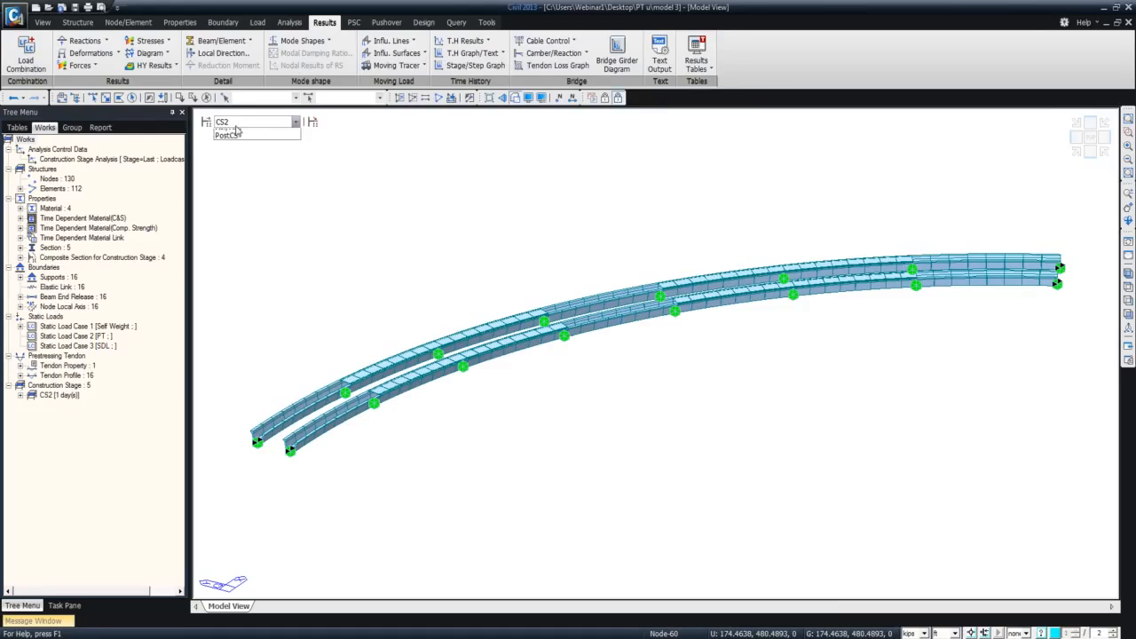
click(236, 155)
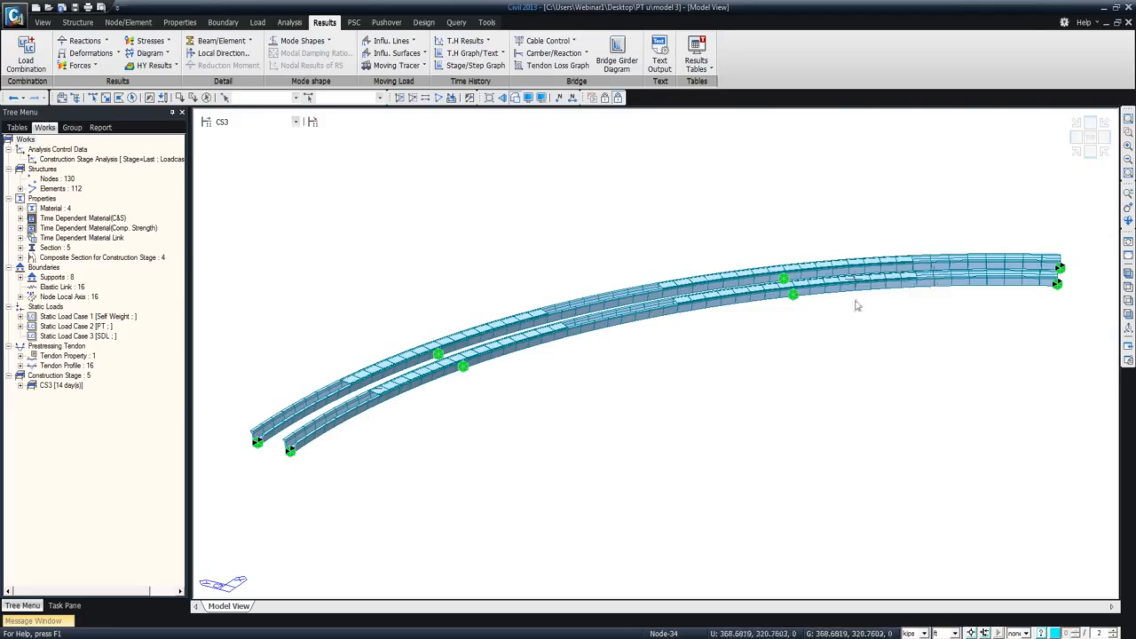
View the deck and its supports at stages CS4 and CS5.
click(295, 124)
click(290, 159)
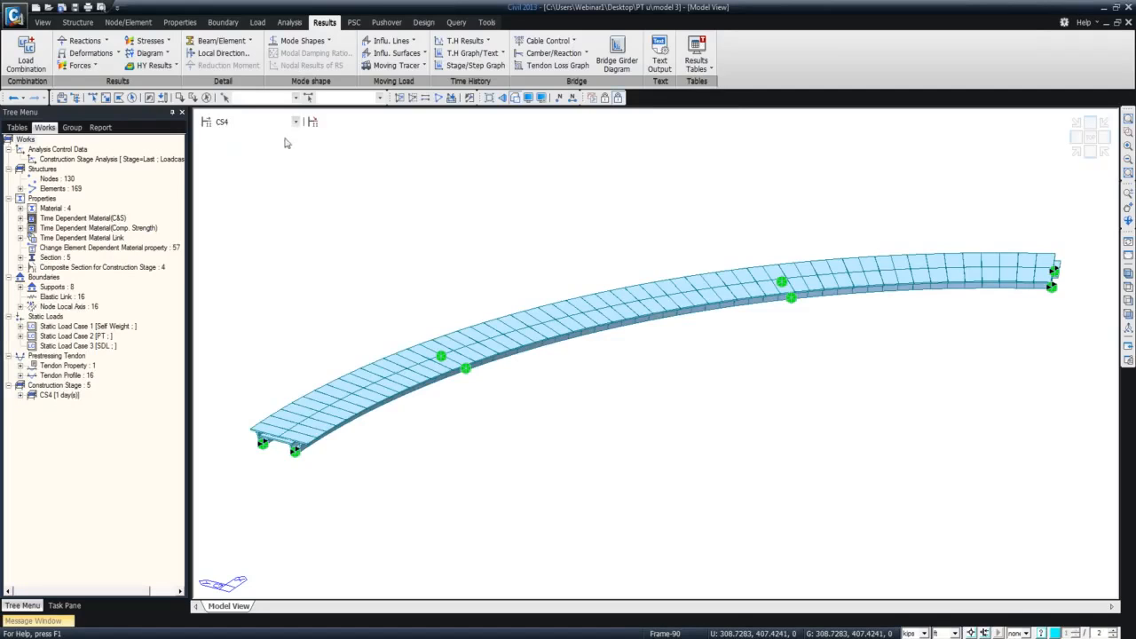
click(289, 121)
click(280, 167)
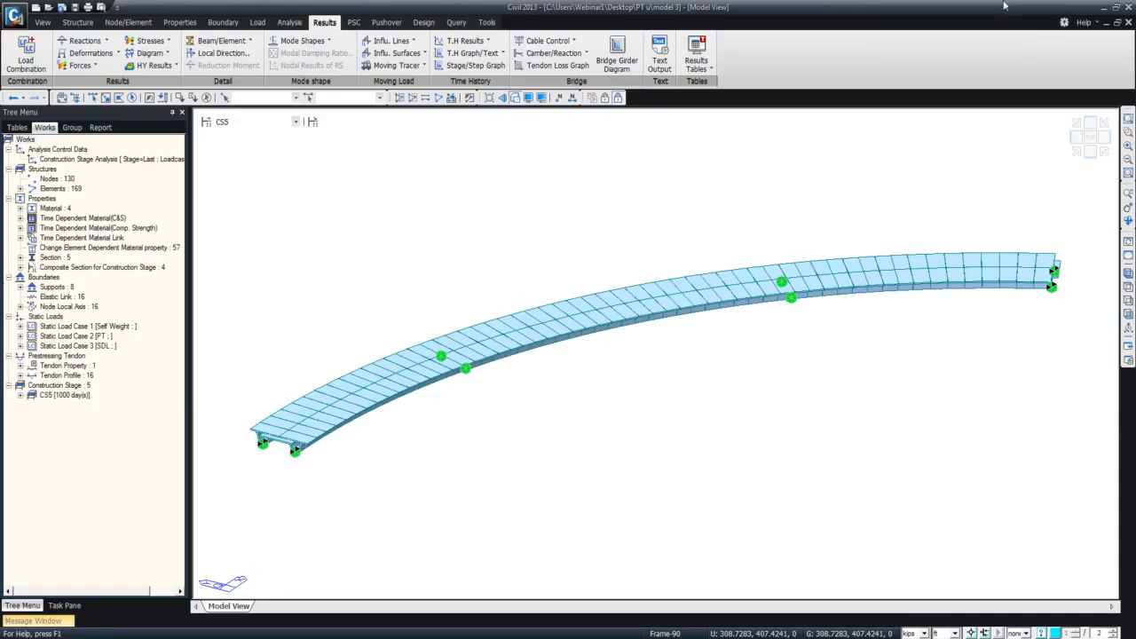
Switch to the PowerPoint slide show and advance from the stage overview to the closing slide.
click(1105, 9)
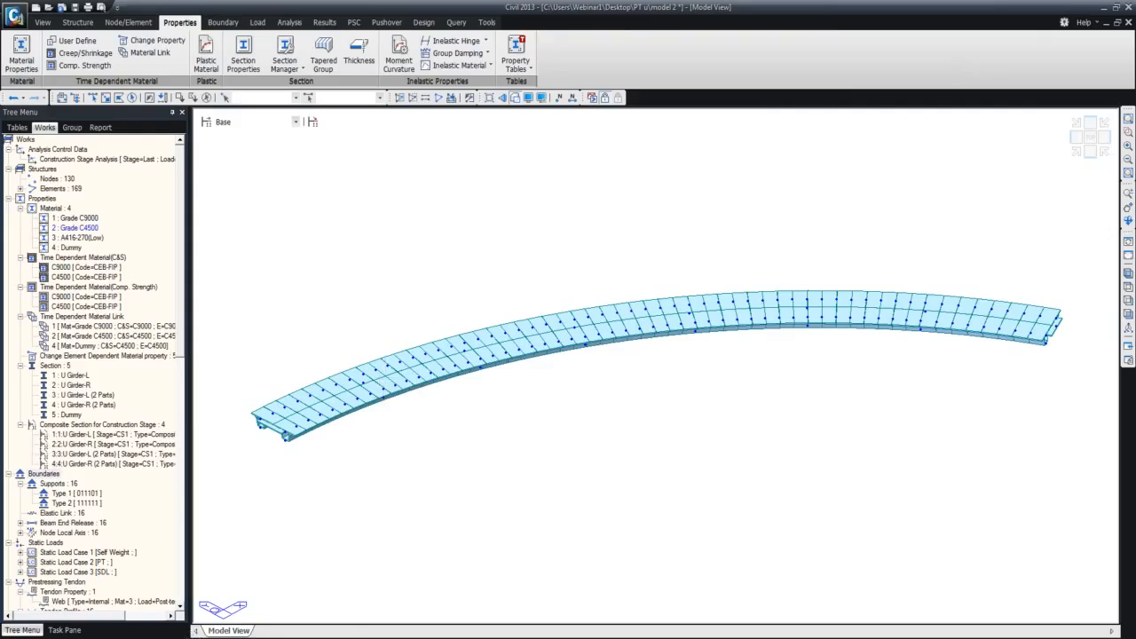
mouse_move(215, 637)
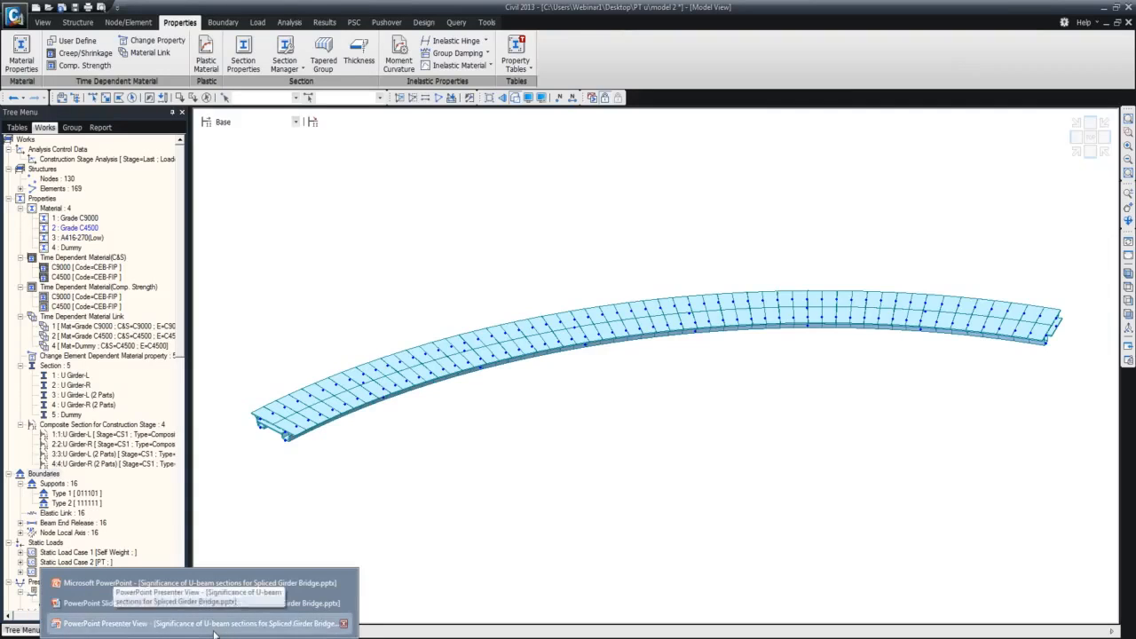
click(214, 637)
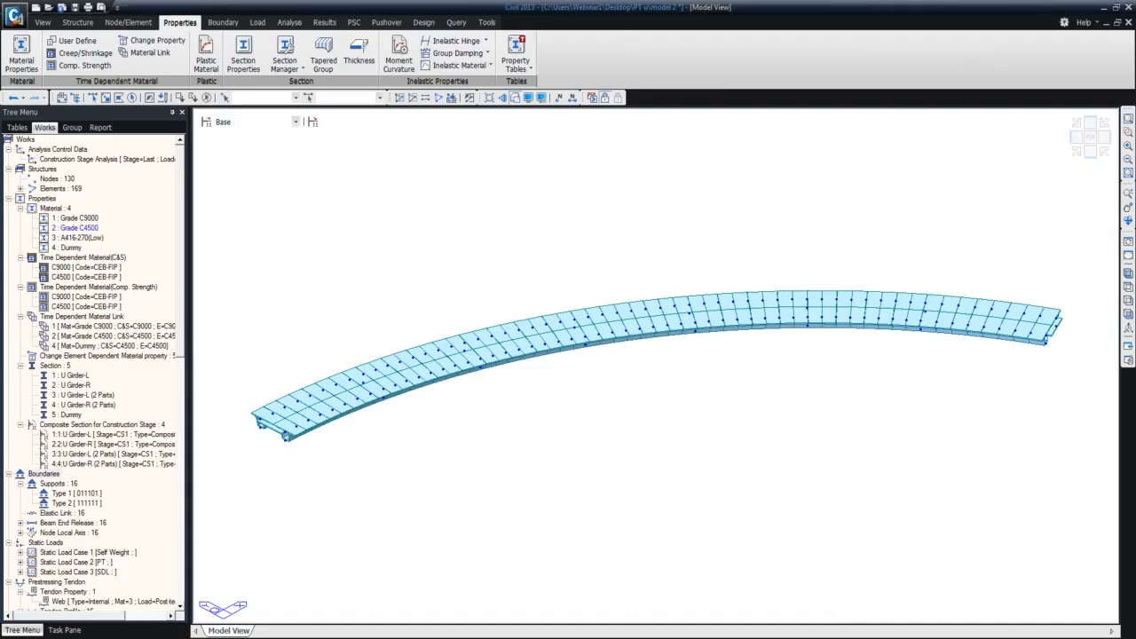
click(1107, 11)
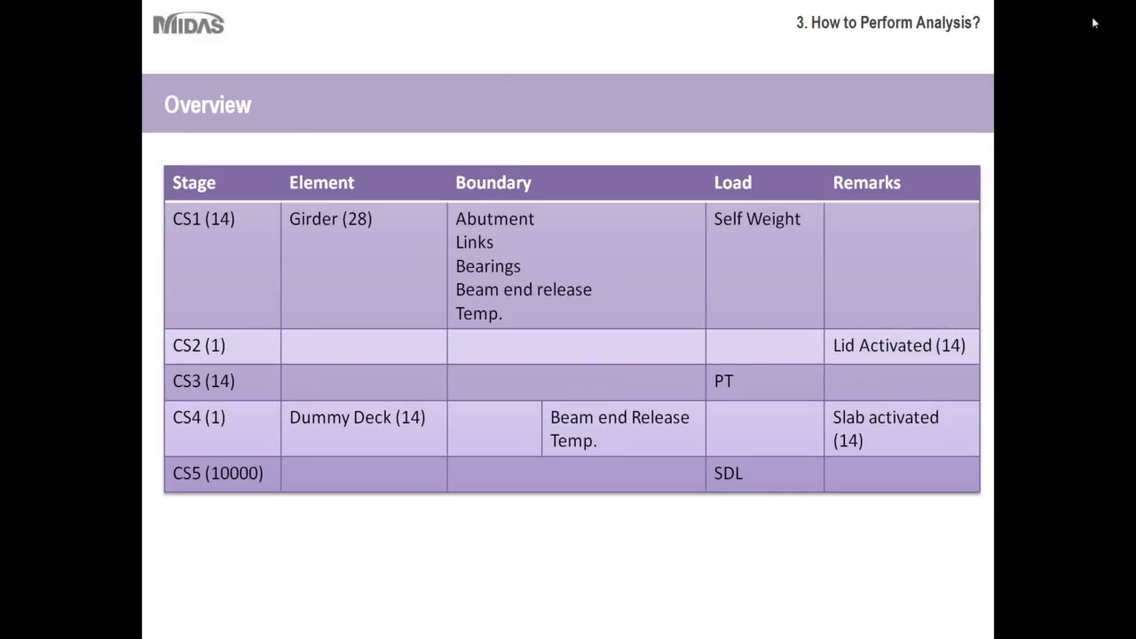
click(1040, 108)
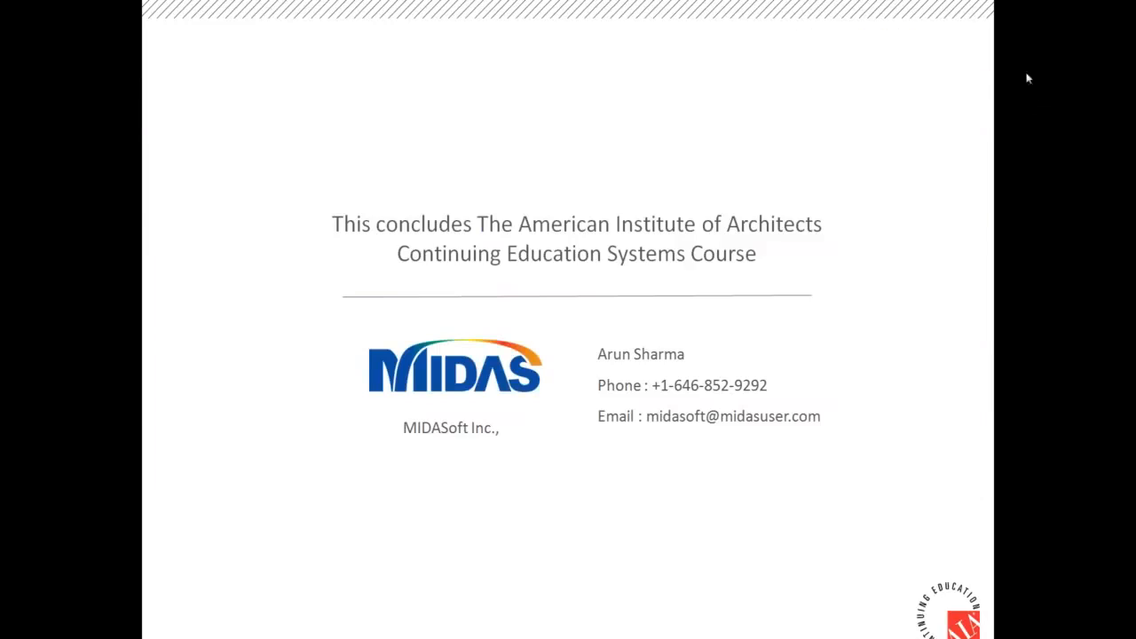
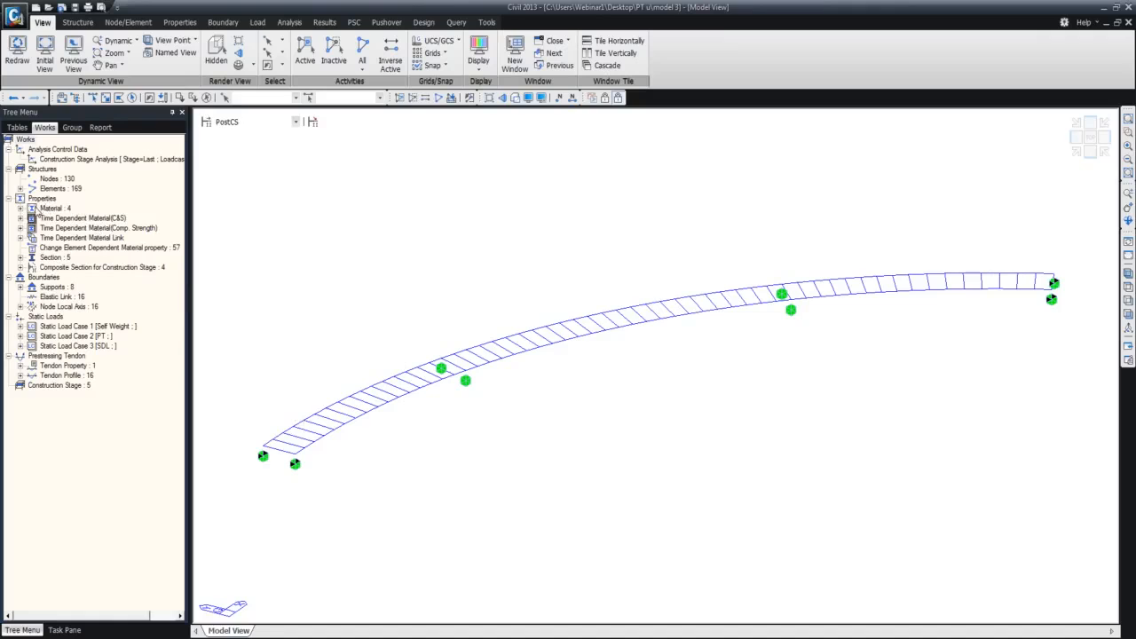
Review the section data of section 5, Dummy, and close it without changes.
click(21, 257)
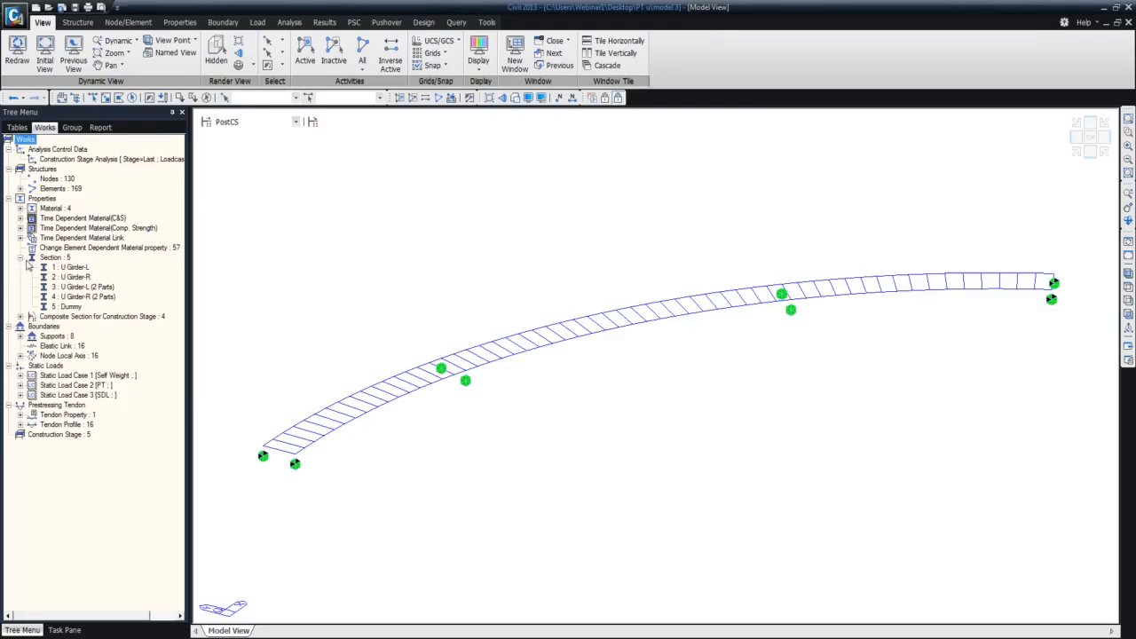
right_click(71, 306)
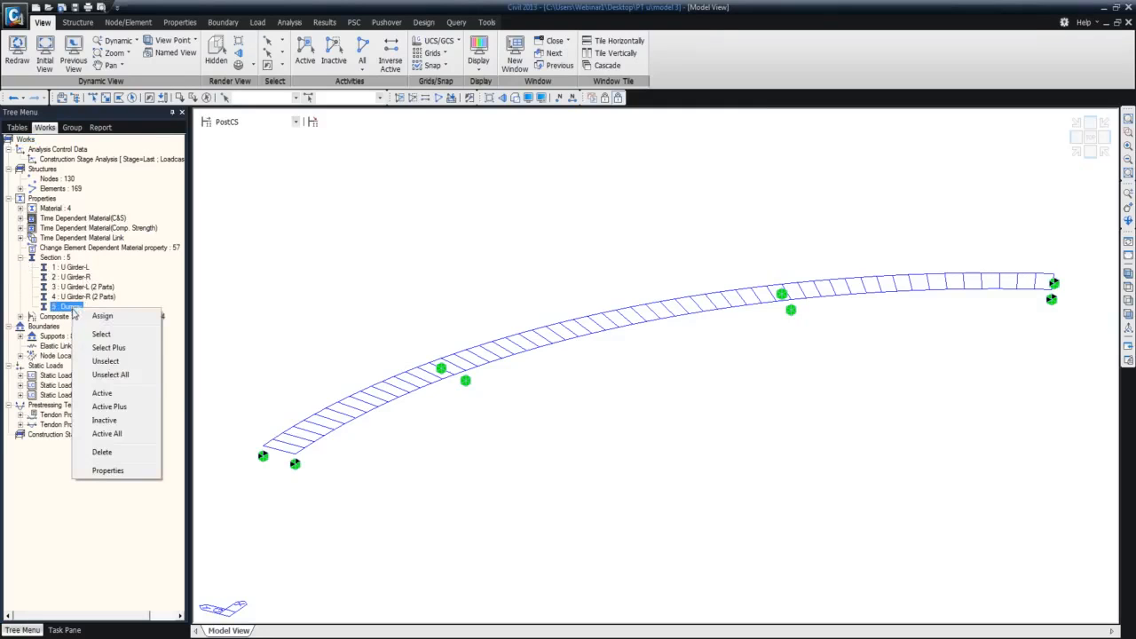
click(124, 472)
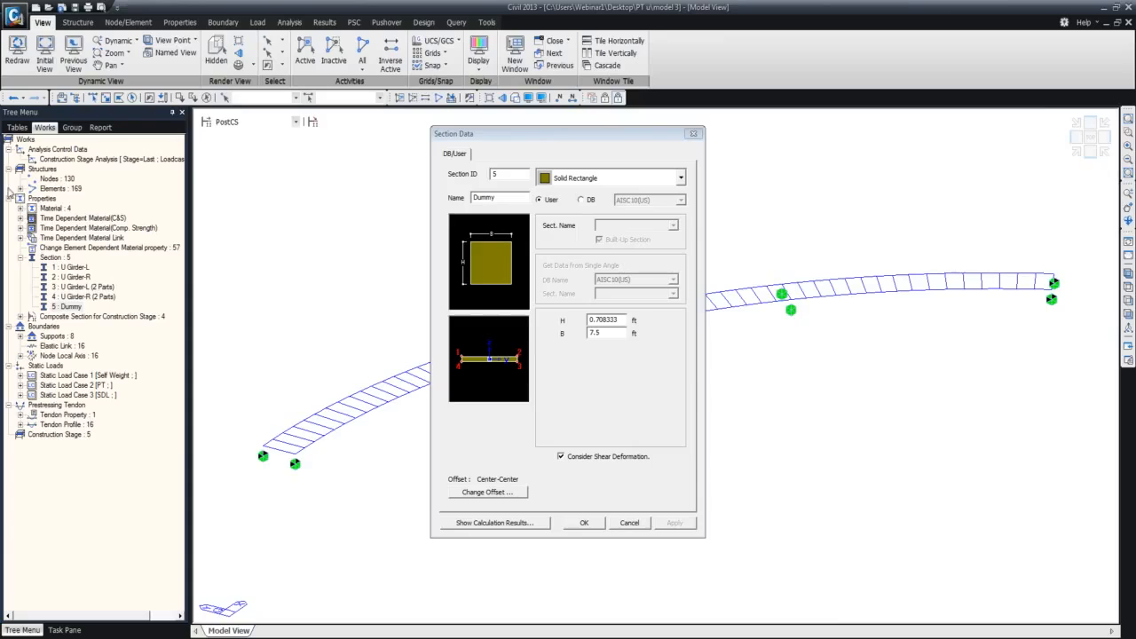
click(693, 133)
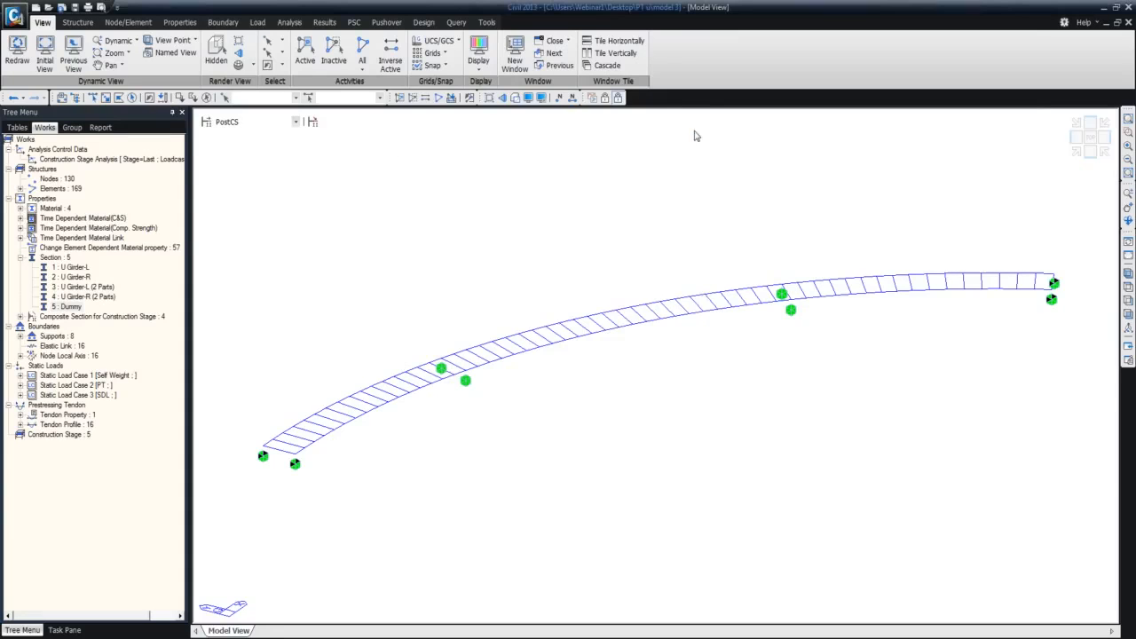
Return the model to preprocessing mode and examine the commands offered for each load type, from static loads to load tables.
click(257, 22)
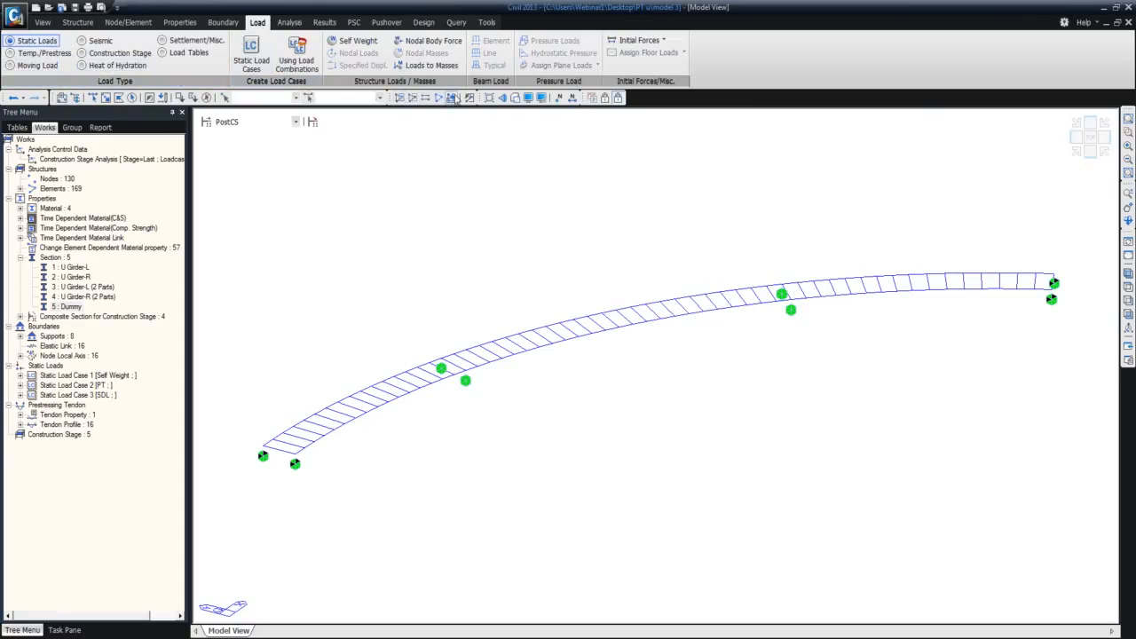
click(605, 99)
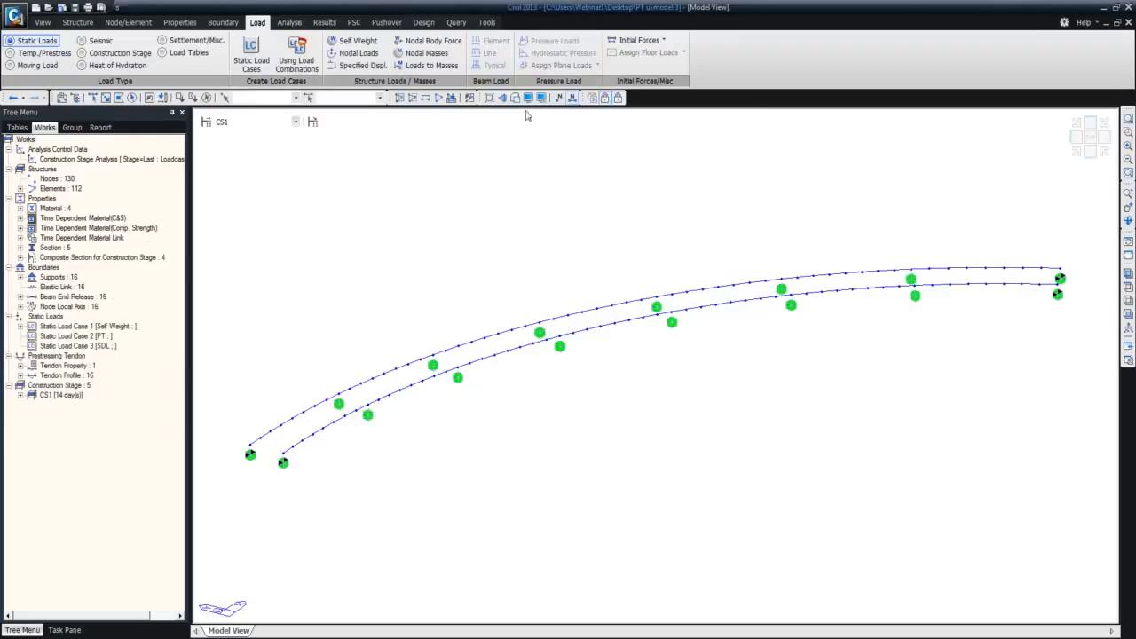
click(37, 66)
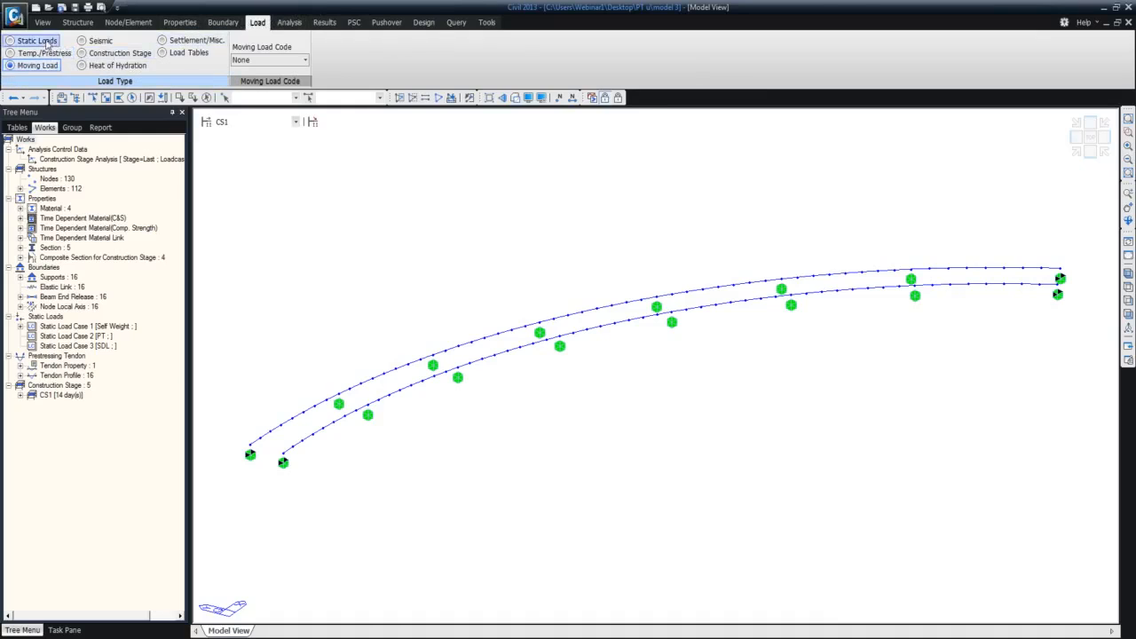
click(37, 40)
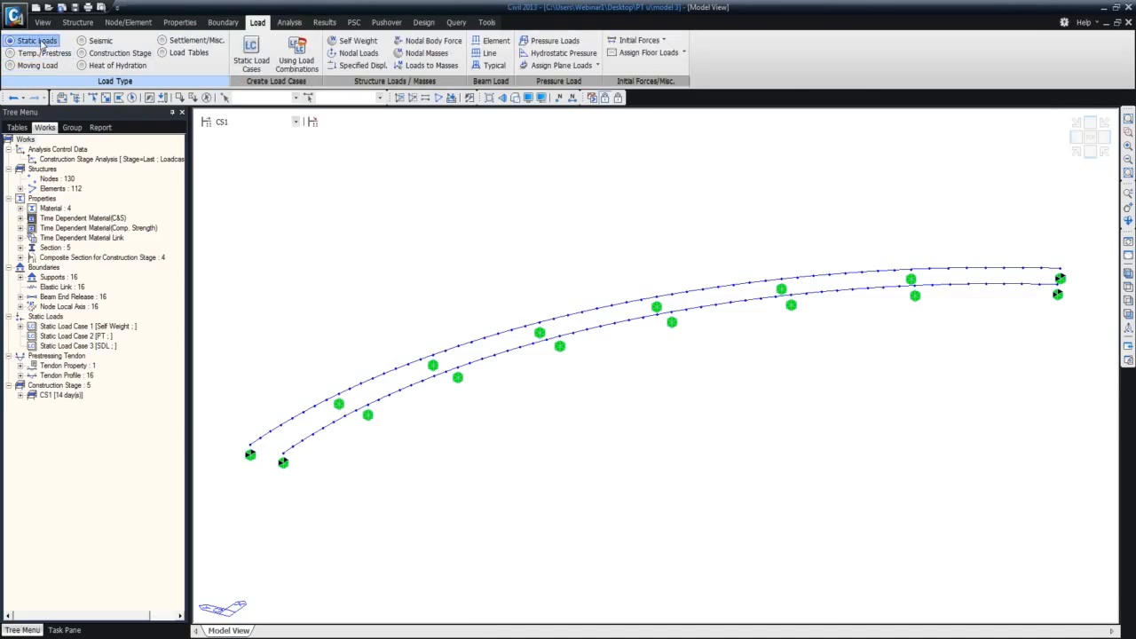
click(42, 53)
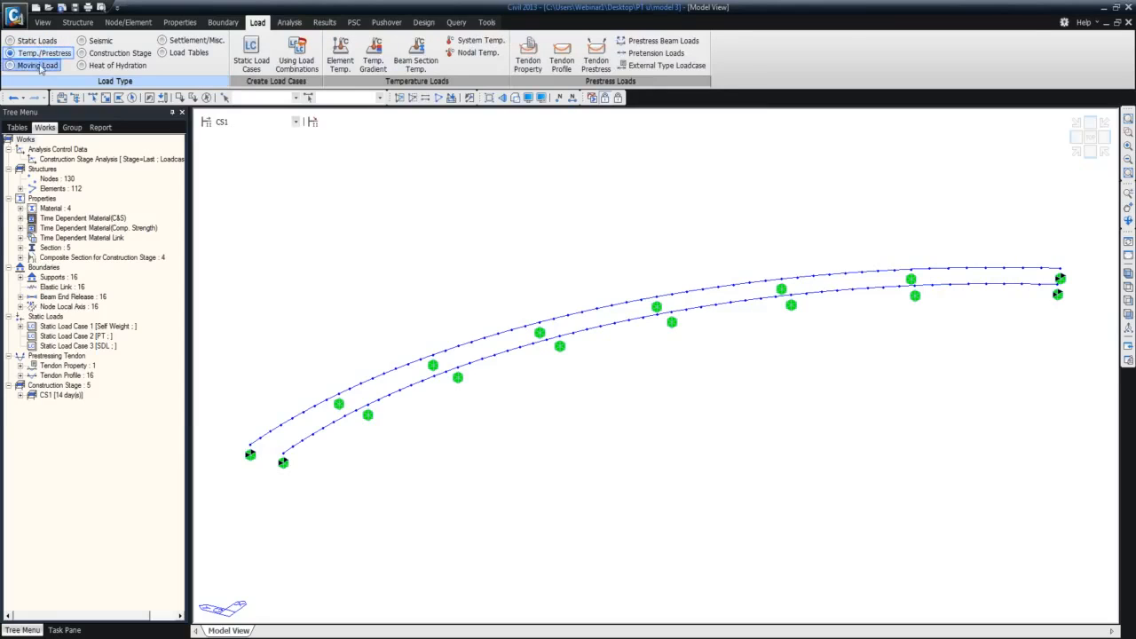
click(37, 66)
click(98, 40)
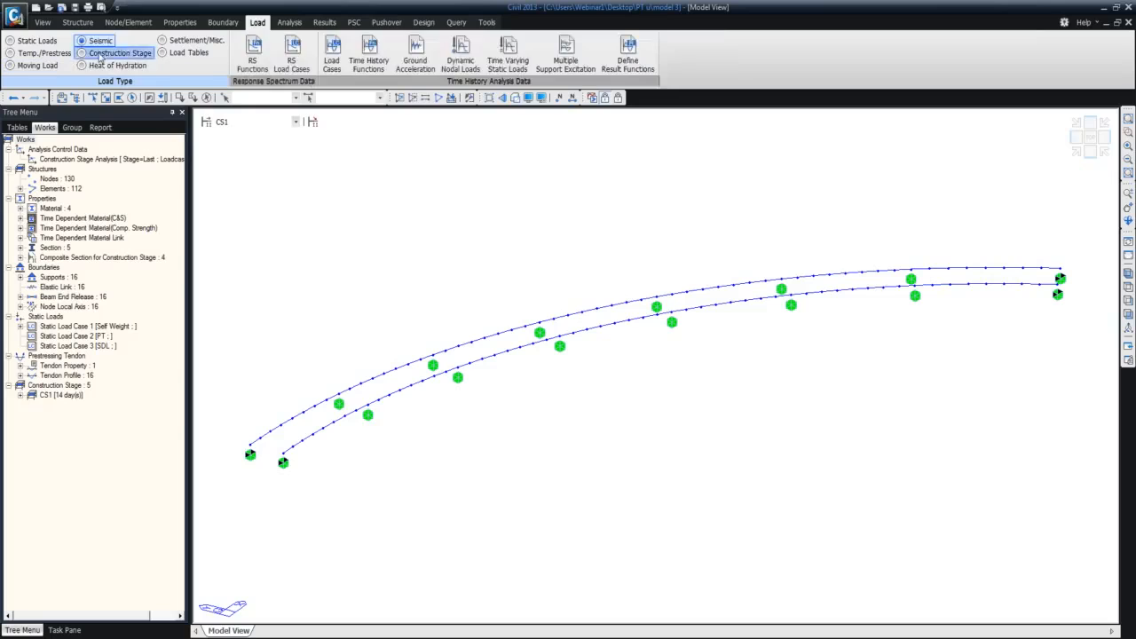
click(115, 53)
click(101, 67)
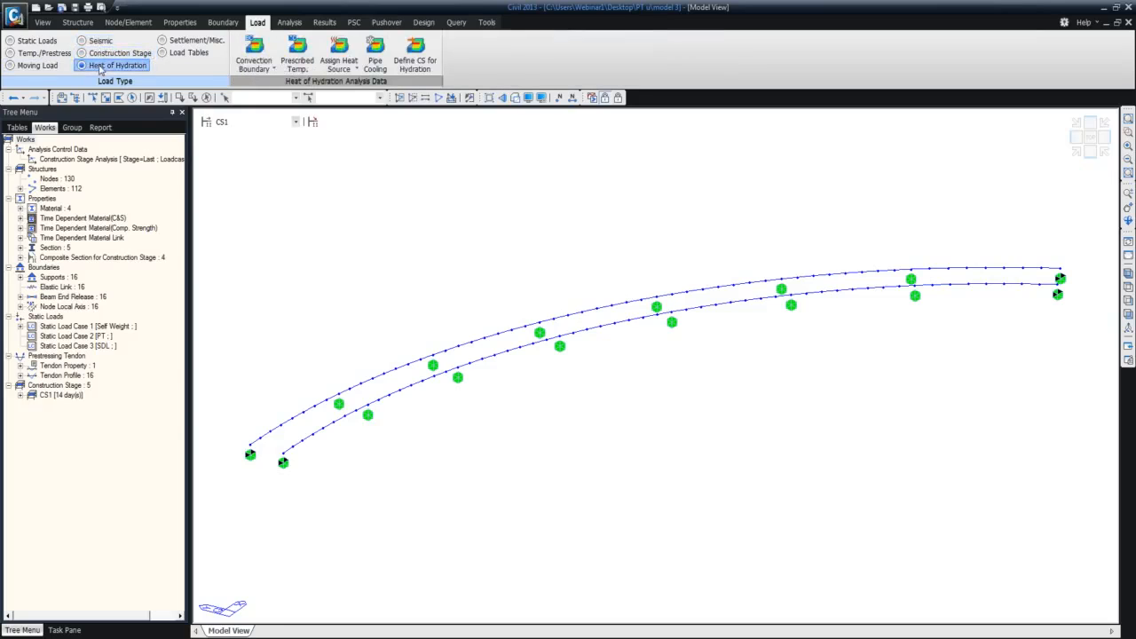
click(188, 41)
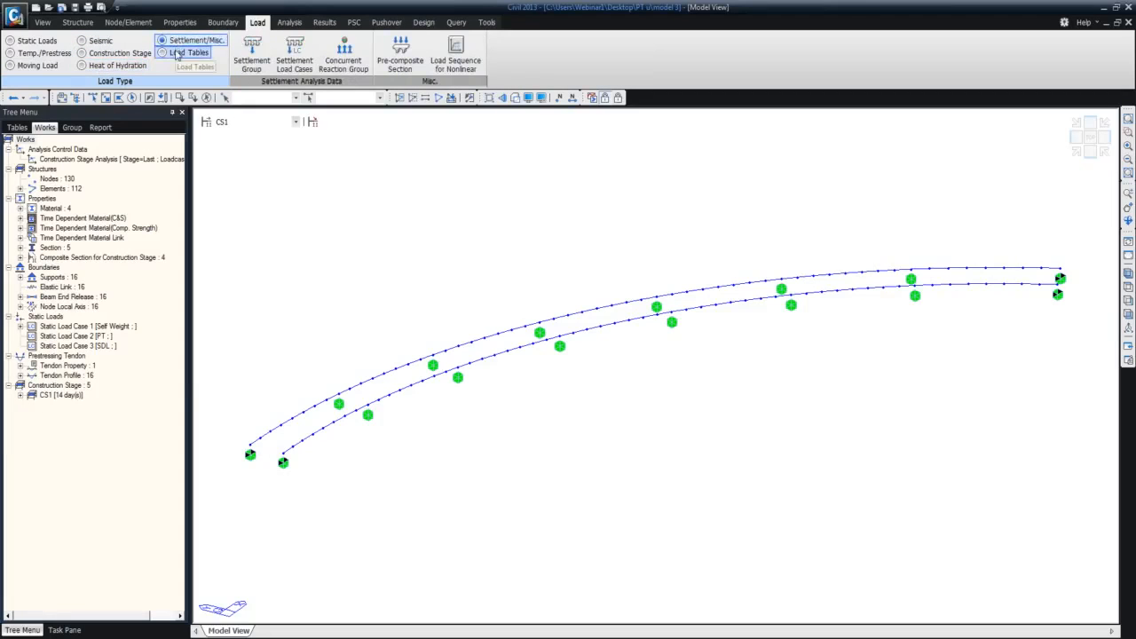
click(176, 53)
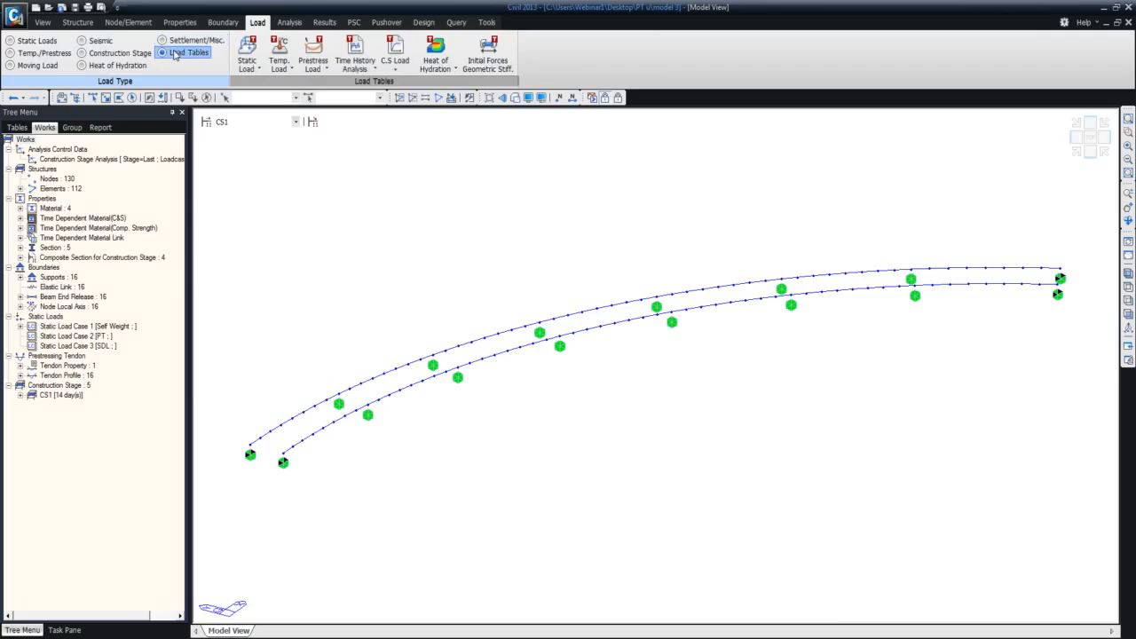
Try to set the moving load code to AASHTO LRFD, accepting deletion of the analysis results.
click(46, 65)
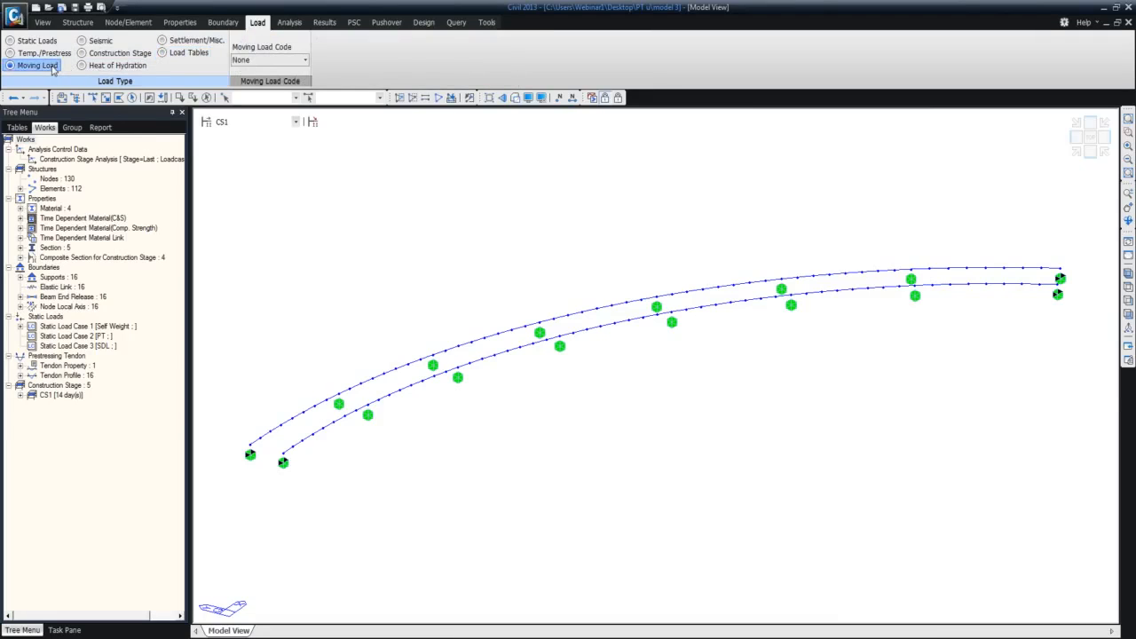
click(304, 62)
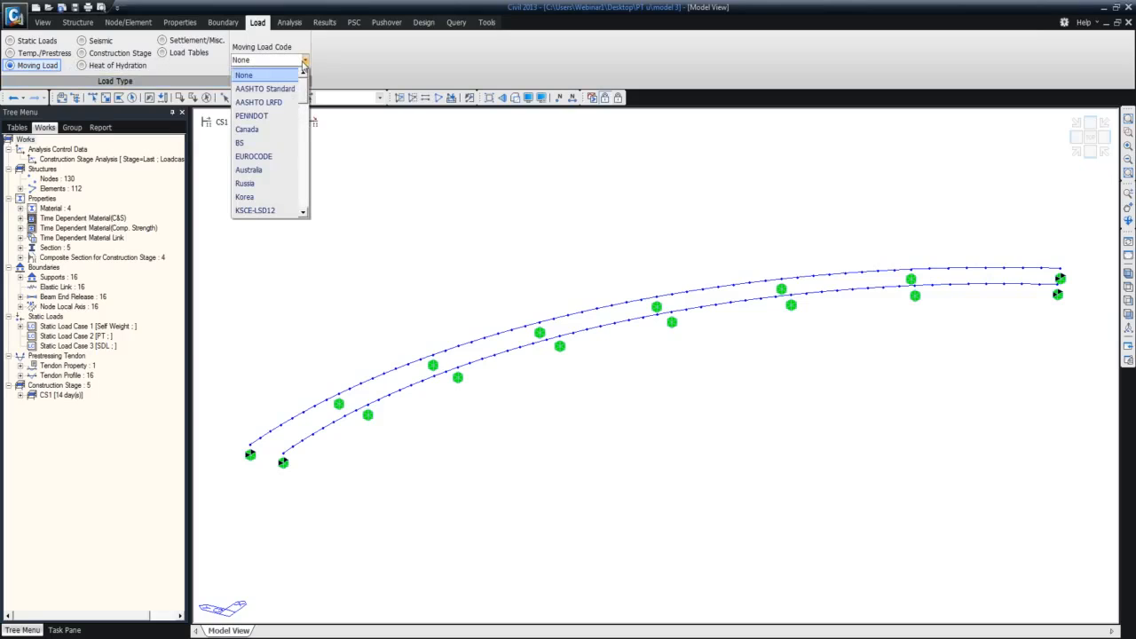
click(284, 103)
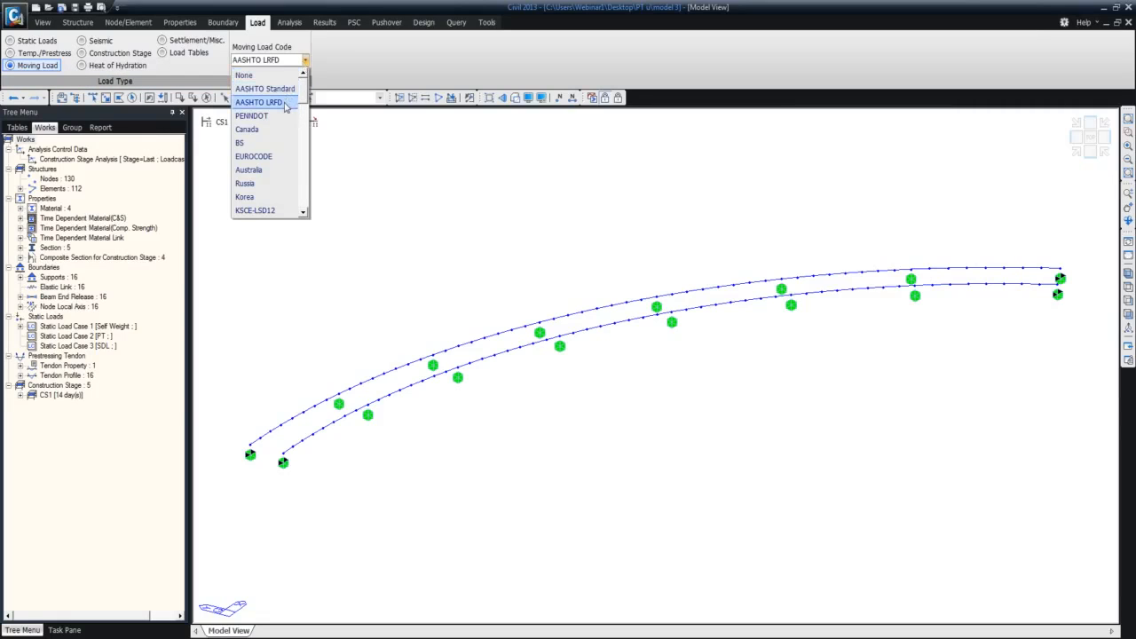
click(284, 104)
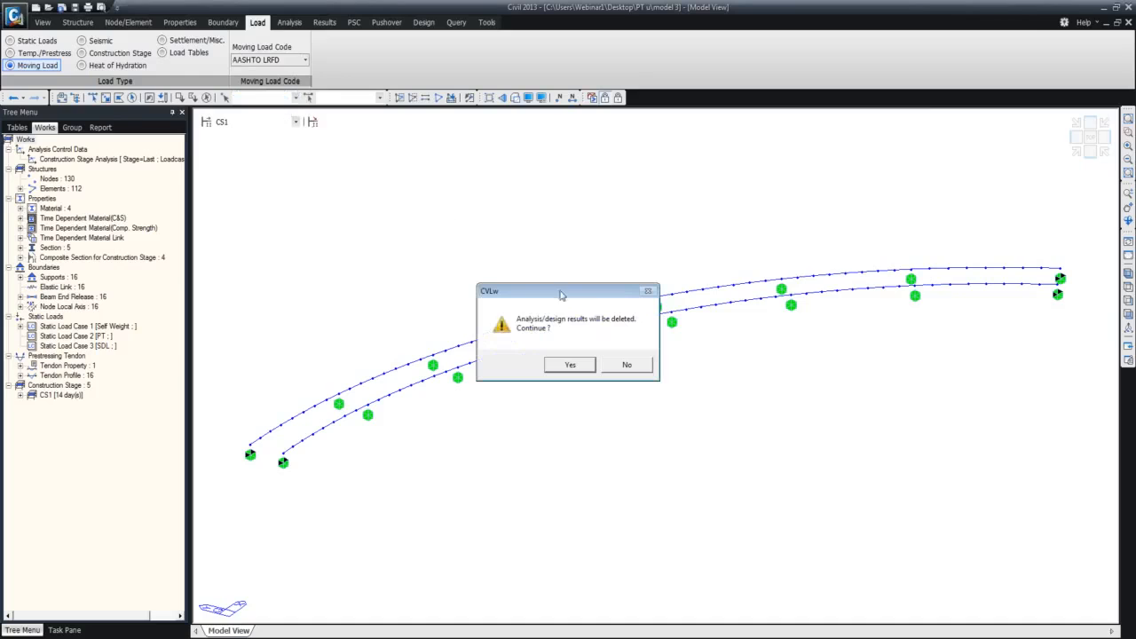
click(585, 362)
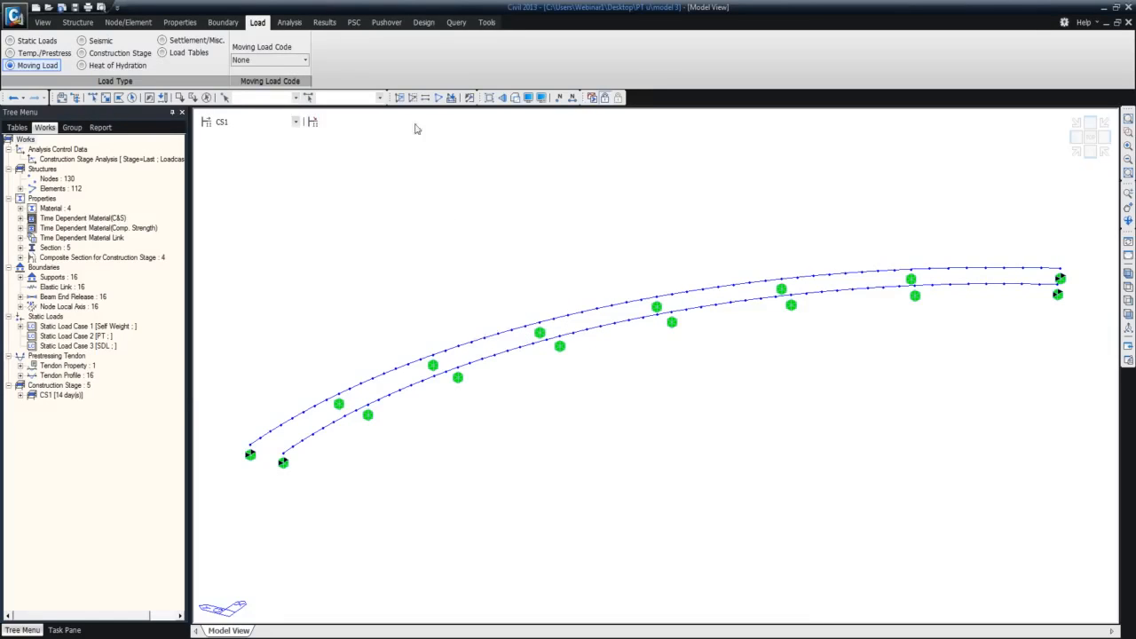
Switch the model to the Base stage and set the moving load code to AASHTO LRFD.
click(295, 122)
click(279, 135)
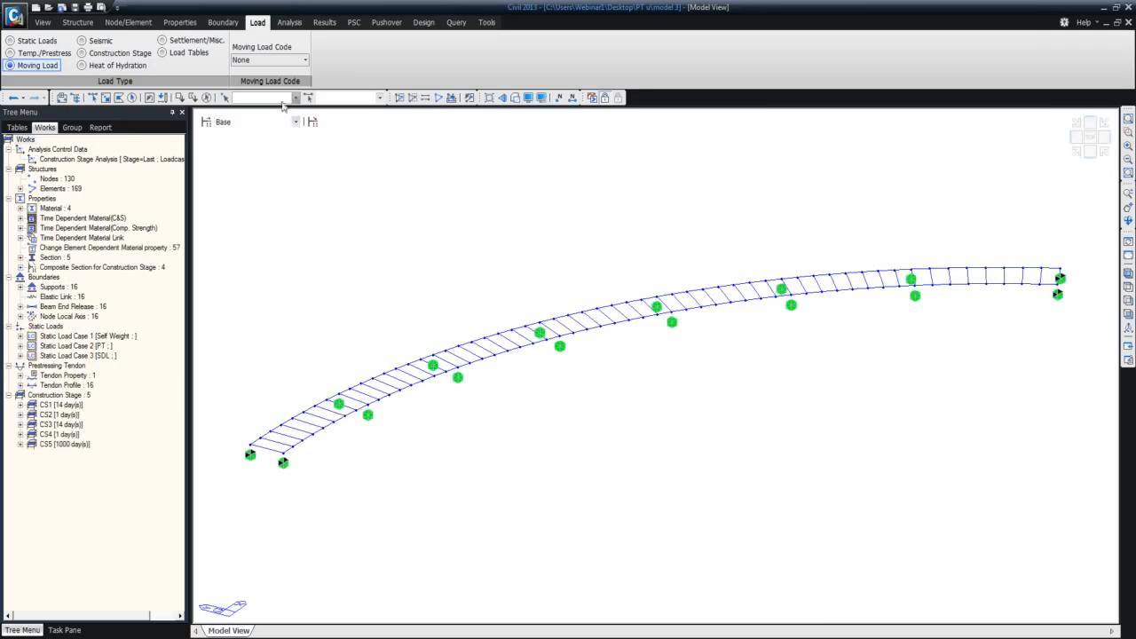
click(305, 60)
click(262, 98)
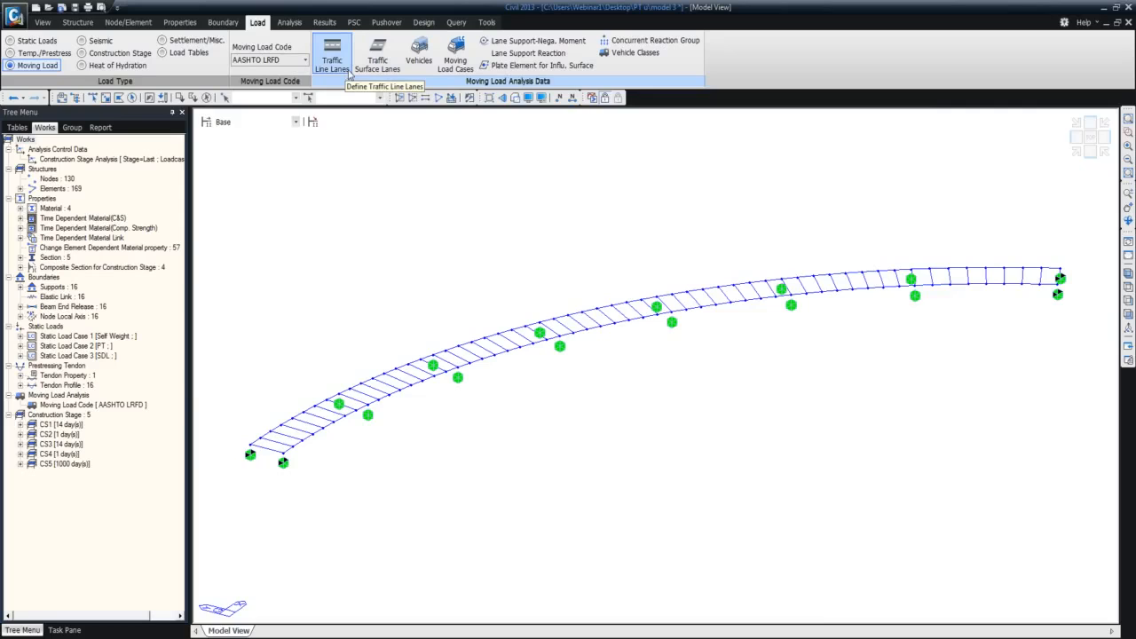
Start adding a standard vehicle and examine the HL-93TRK definition of the AASHTO LRFD Load standard.
click(420, 63)
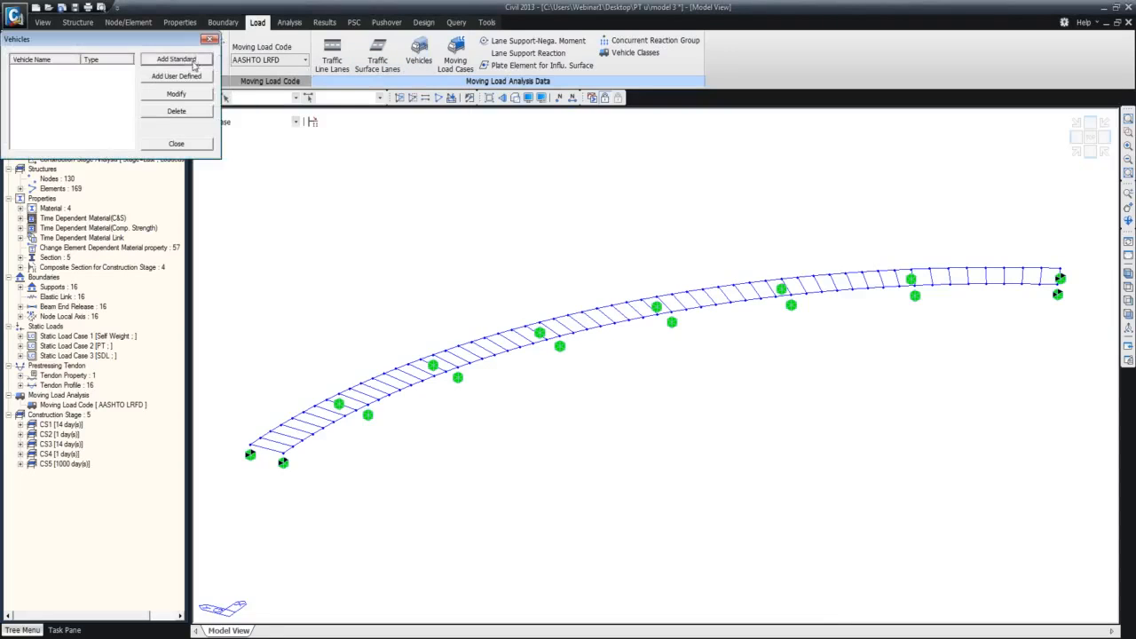
click(176, 59)
drag(342, 14, 376, 78)
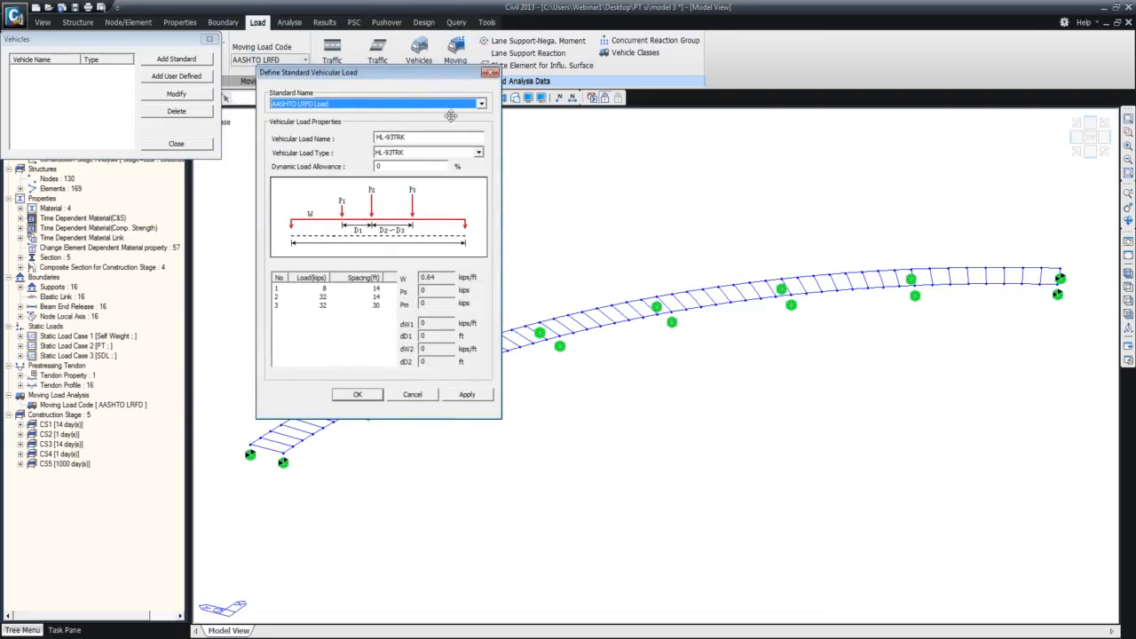
click(478, 153)
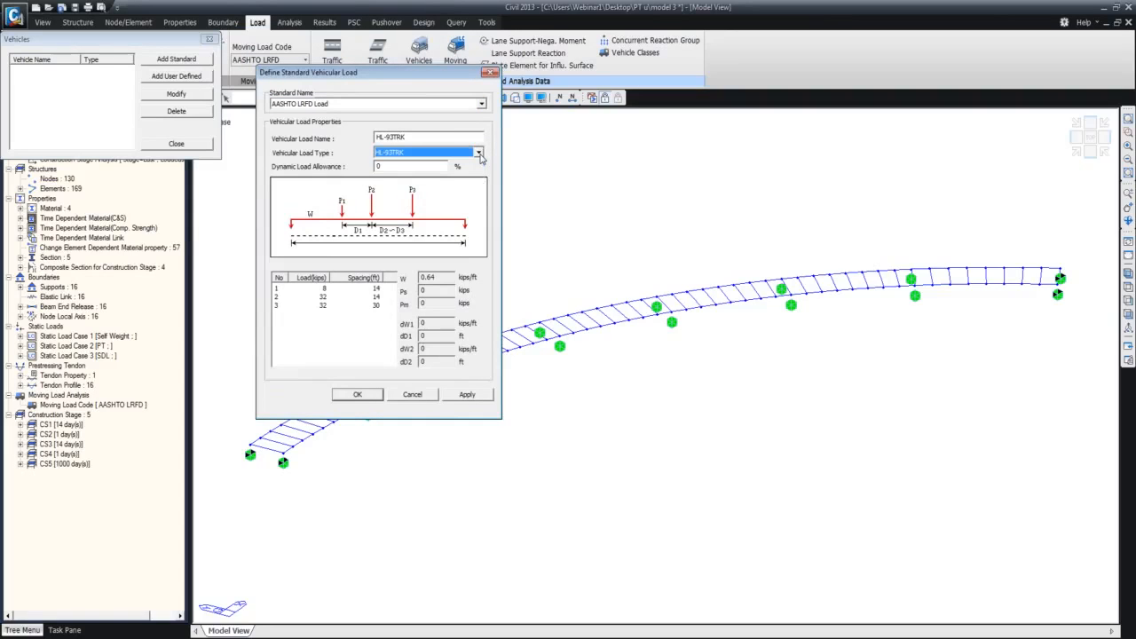
key(Tab)
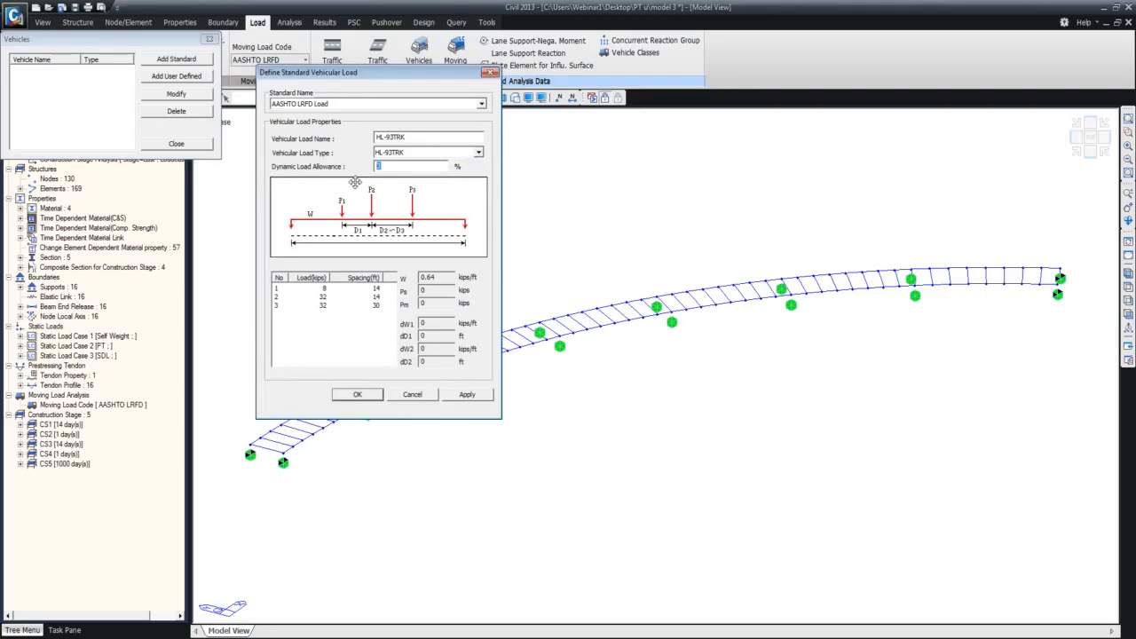
Review the vehicular loads of the AASHTO Standard and Caltrans Standard sets, and close the definition without adding a vehicle.
click(481, 104)
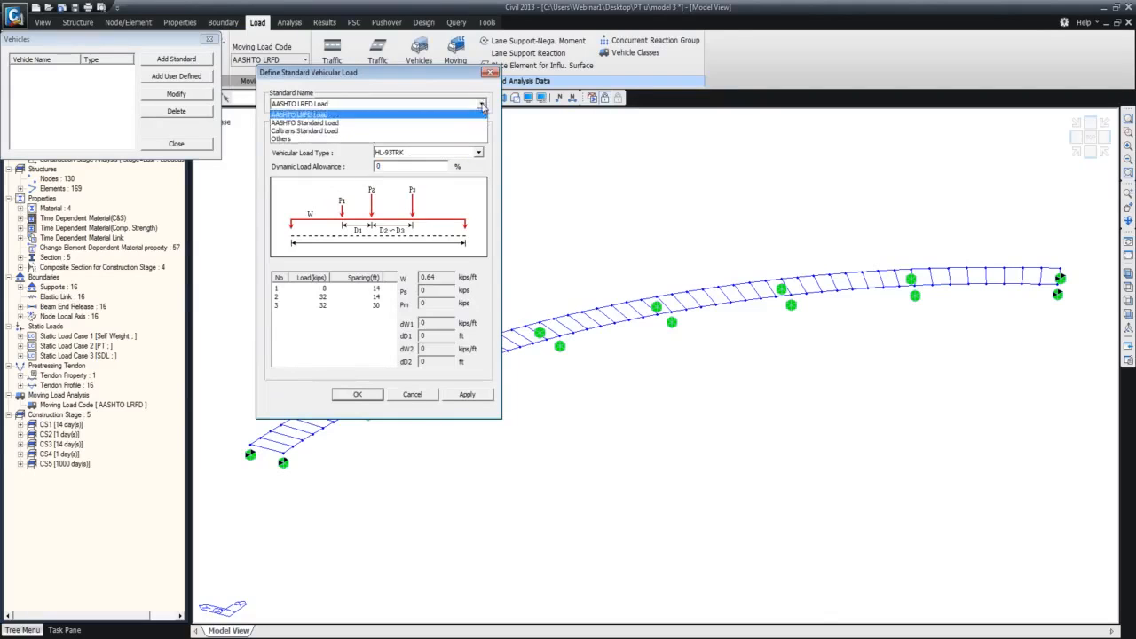
click(477, 123)
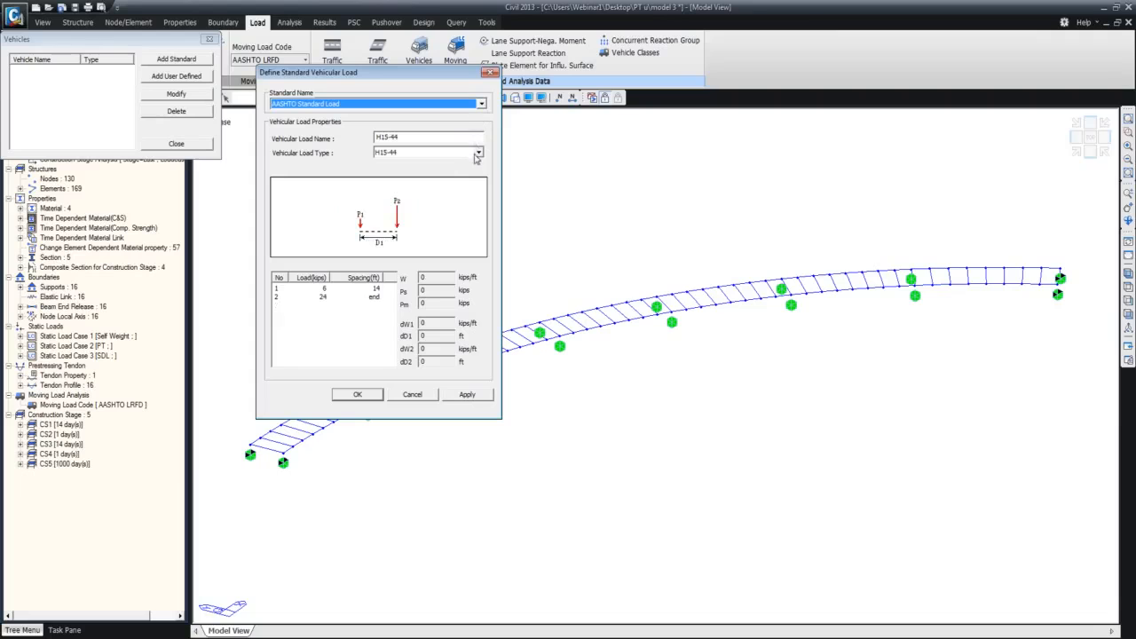
click(479, 153)
click(484, 156)
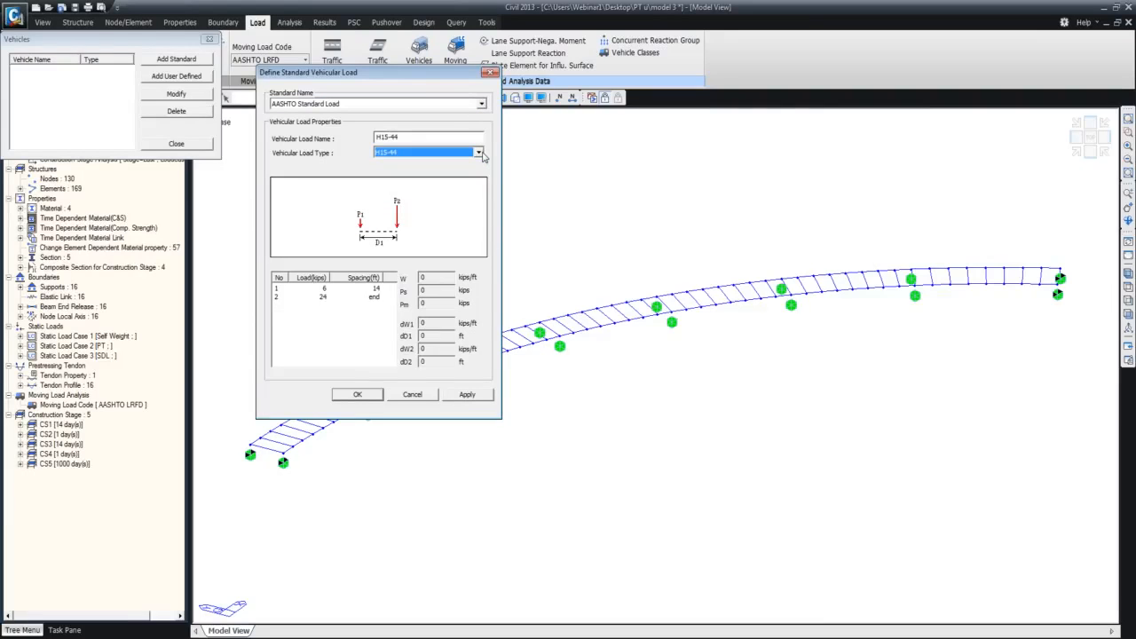
click(481, 104)
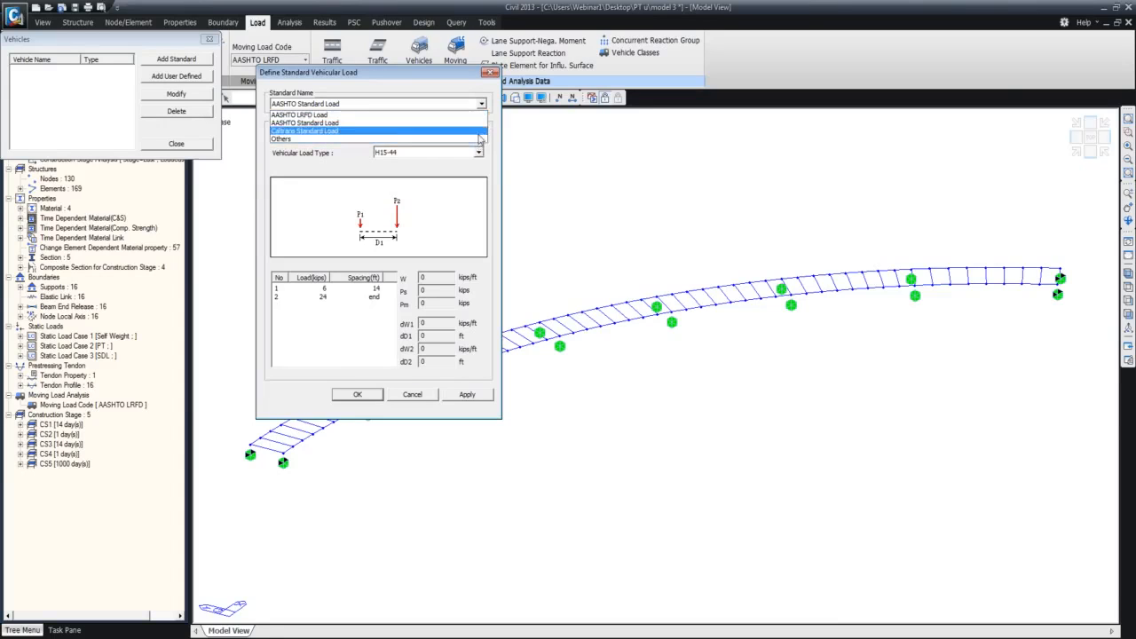
click(481, 130)
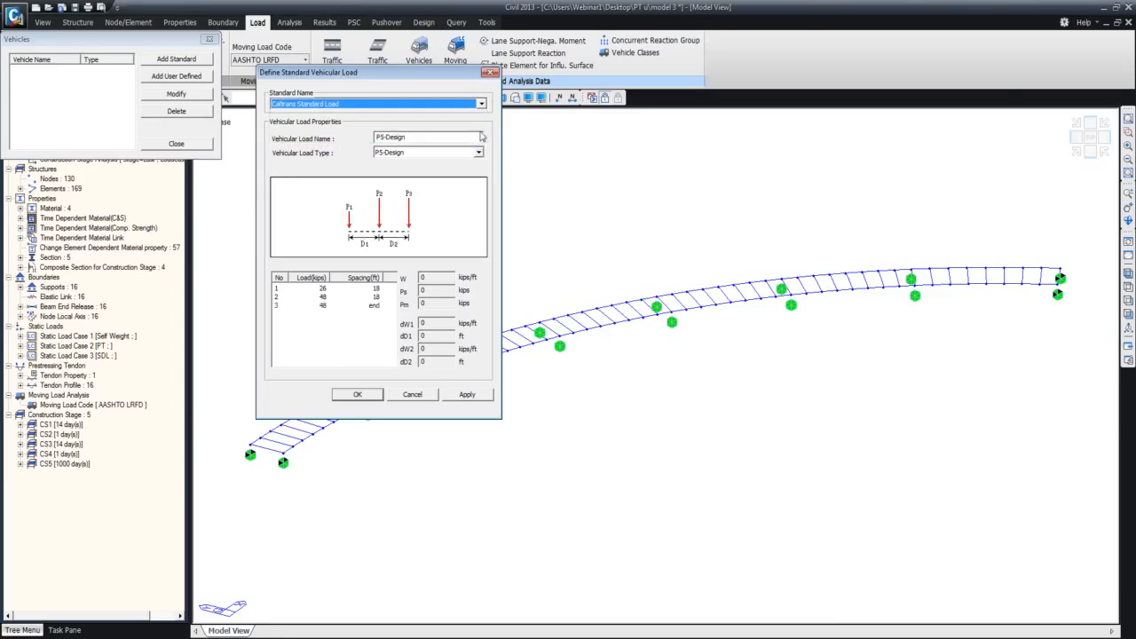
click(490, 74)
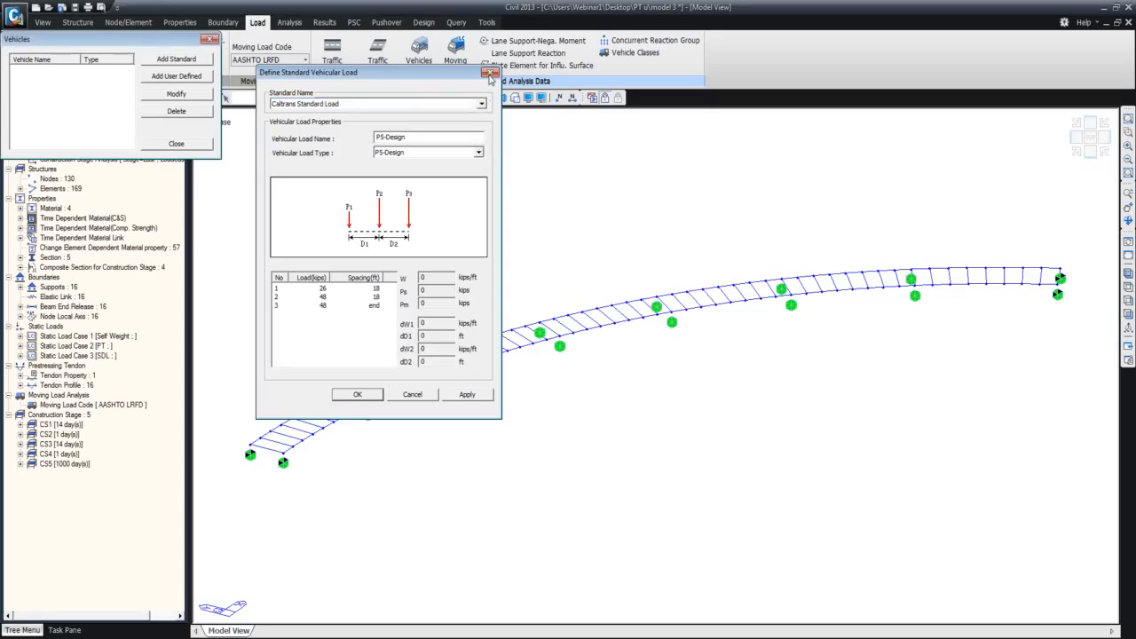
Review the Truck/Lane and Permit Truck options for a user-defined vehicle, and close the vehicle definitions without adding one.
click(193, 76)
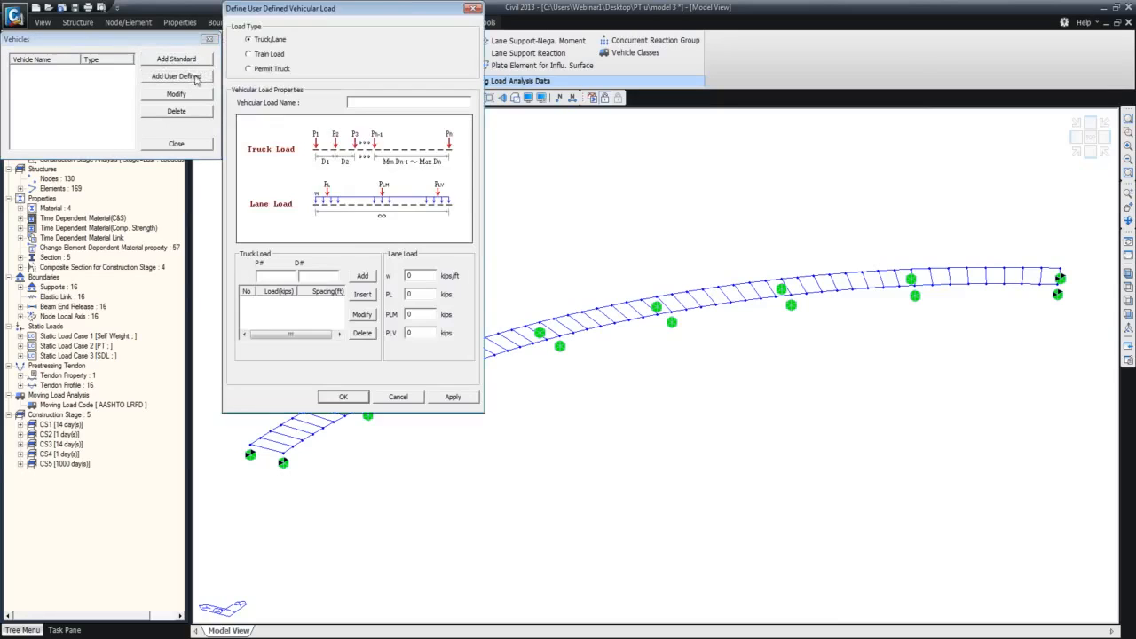
drag(386, 11, 425, 55)
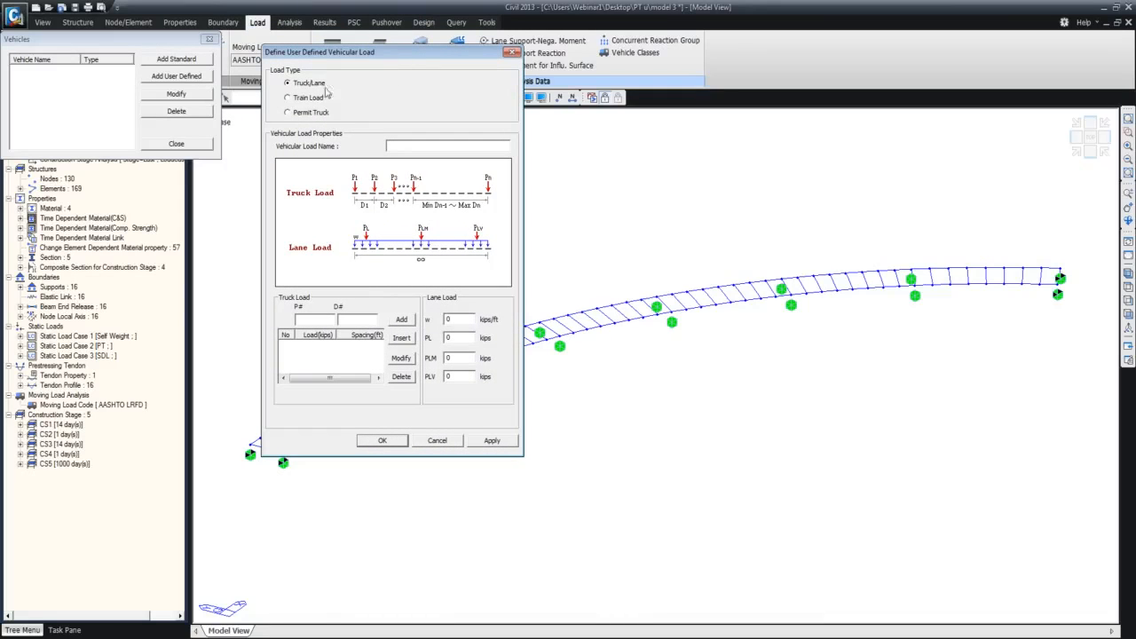
click(310, 113)
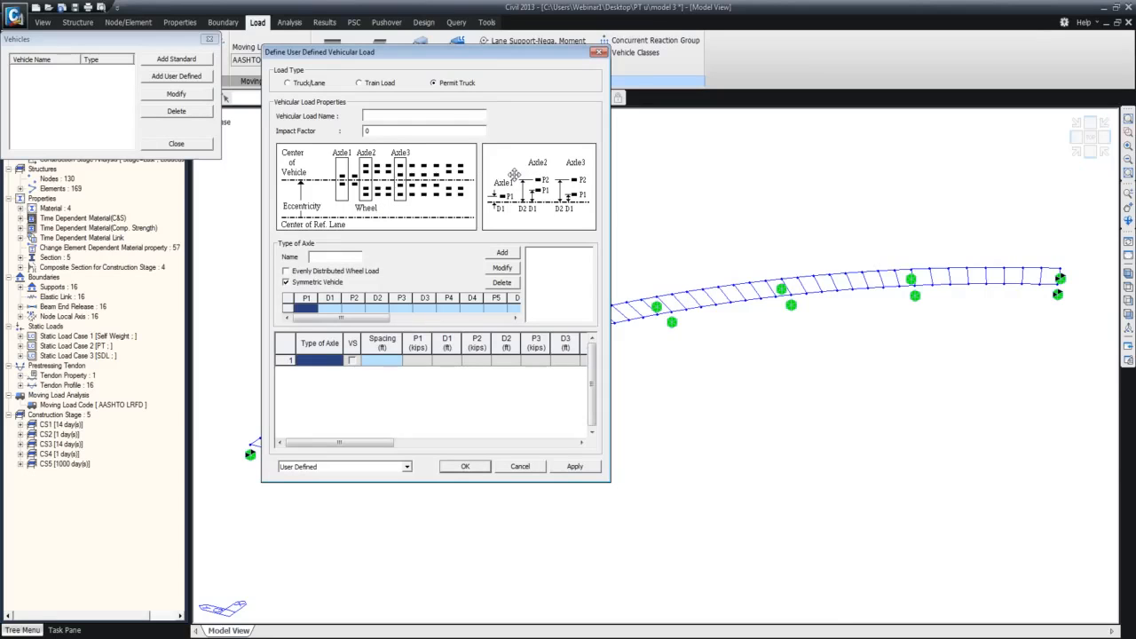
drag(483, 59, 477, 47)
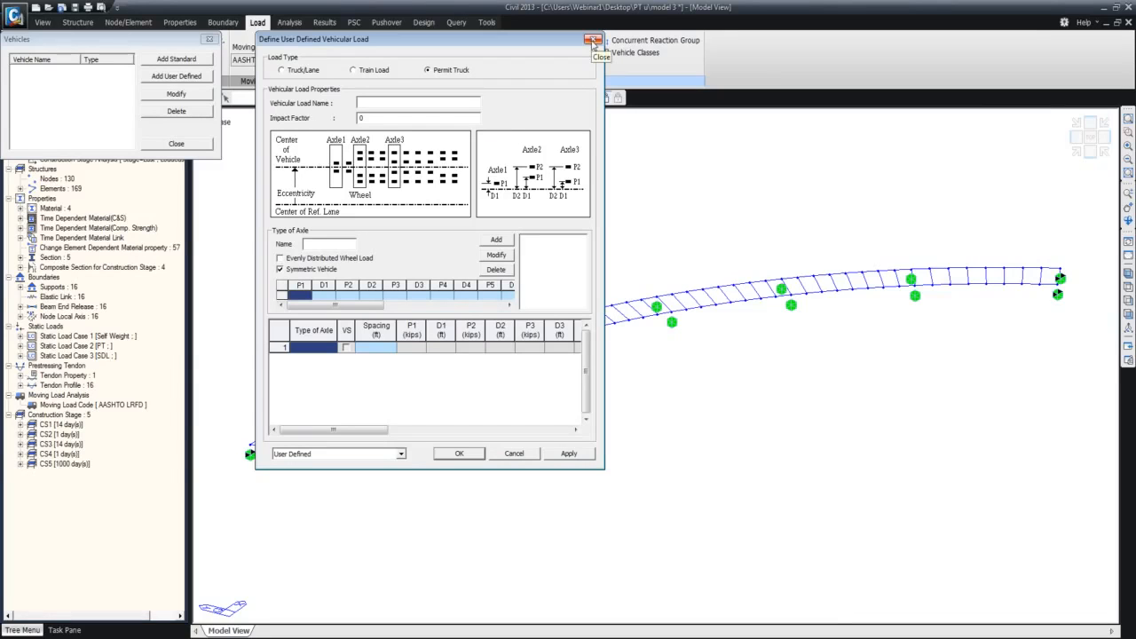
click(593, 41)
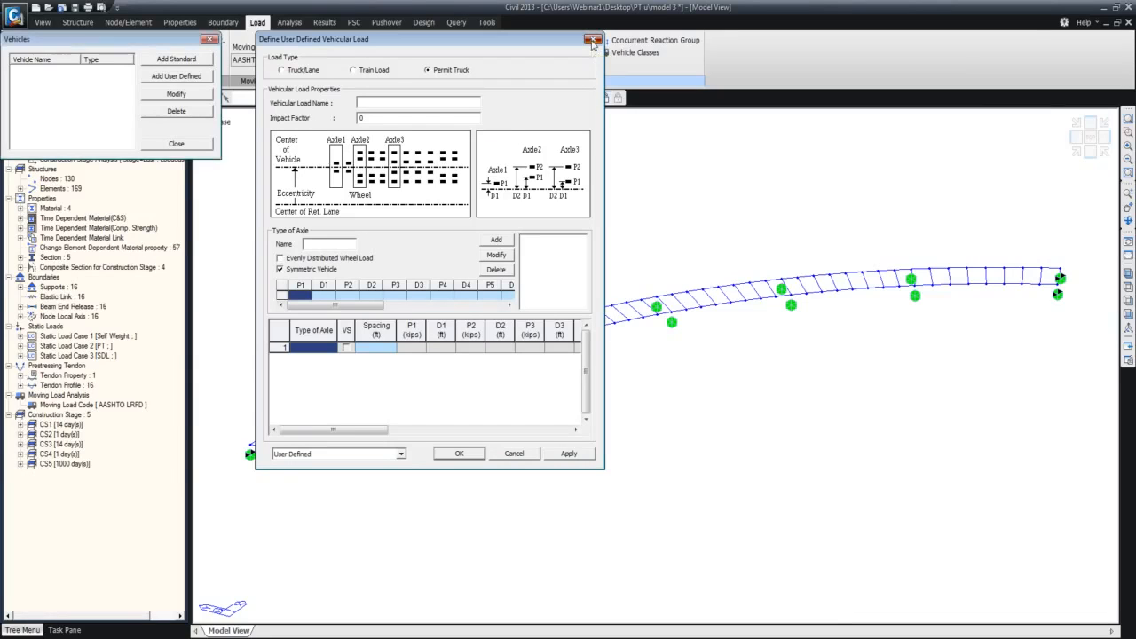
click(209, 40)
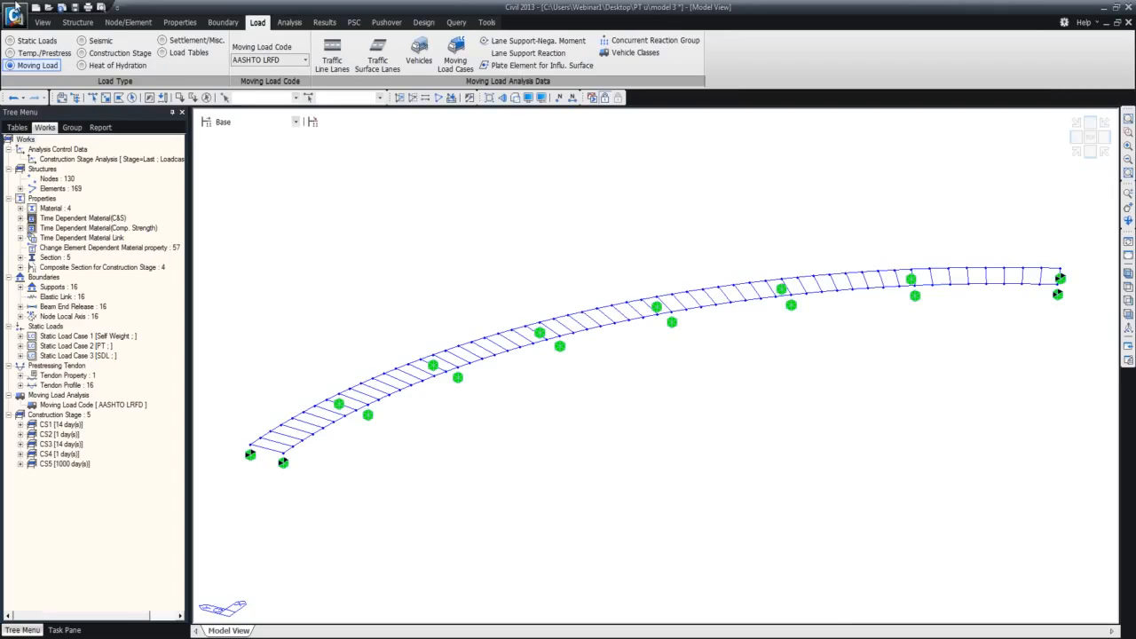
Display the bridge with hidden-line rendering and examine the supports under the two girders at its near end.
click(42, 22)
click(214, 55)
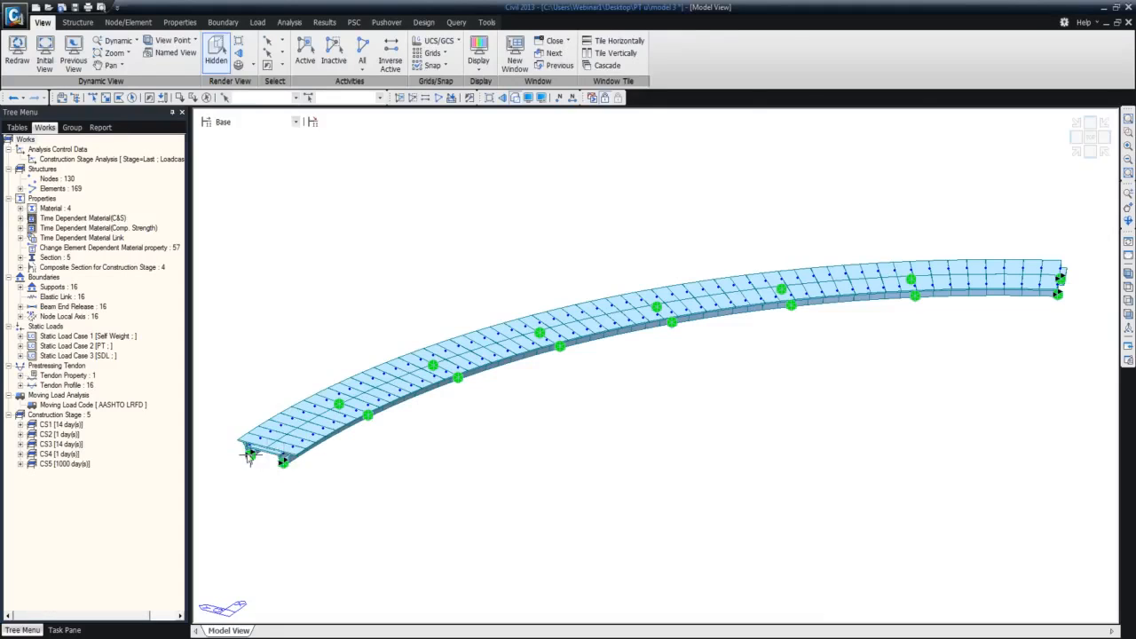
mouse_move(282, 461)
mouse_move(295, 460)
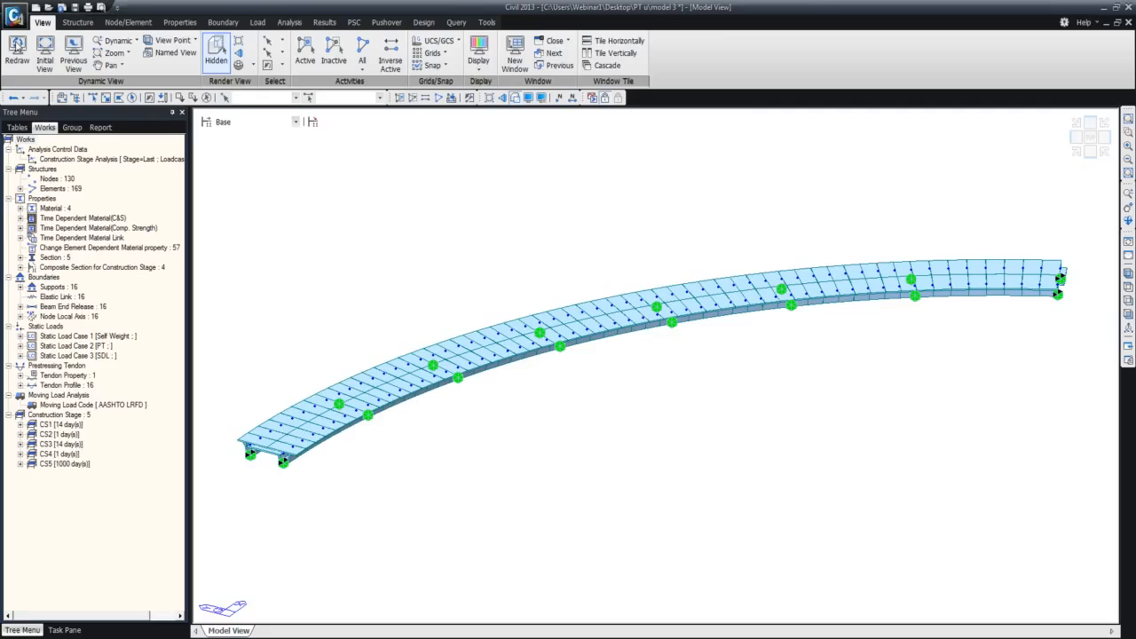
Open the Sectional Property Calculator, dismiss its settings, and return to the closing slide of the presentation.
click(487, 22)
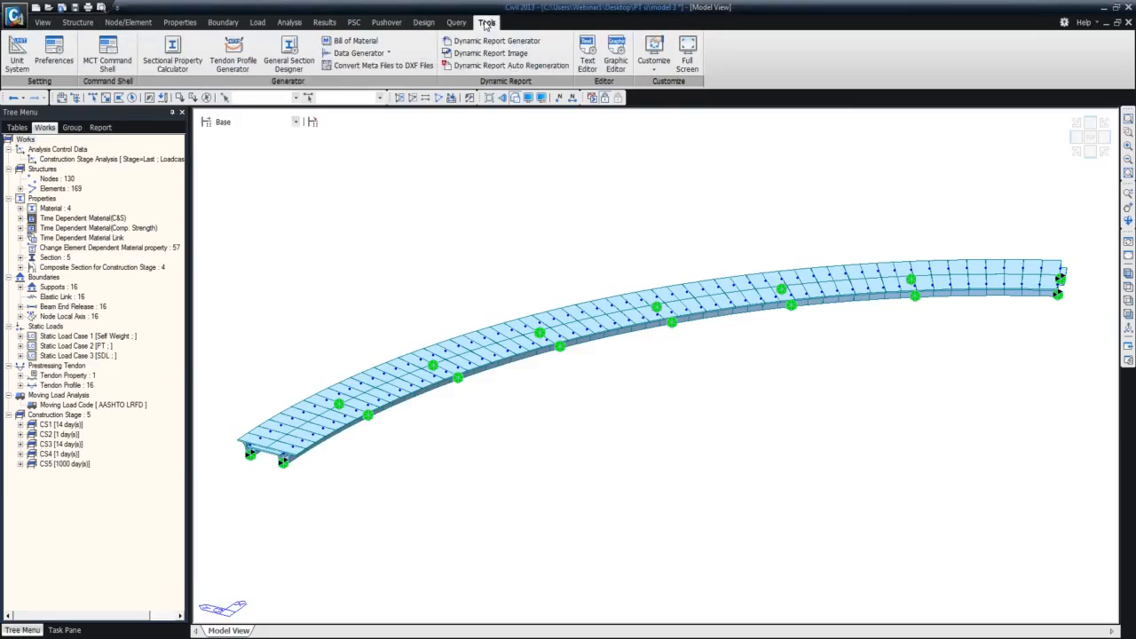
click(172, 53)
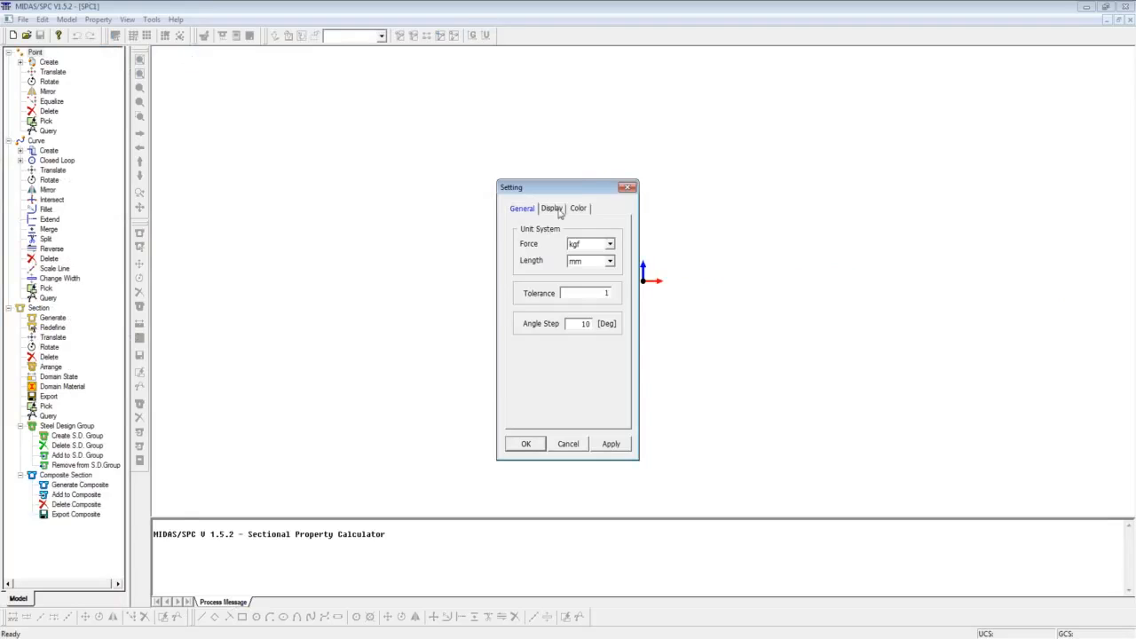
click(628, 188)
click(1125, 6)
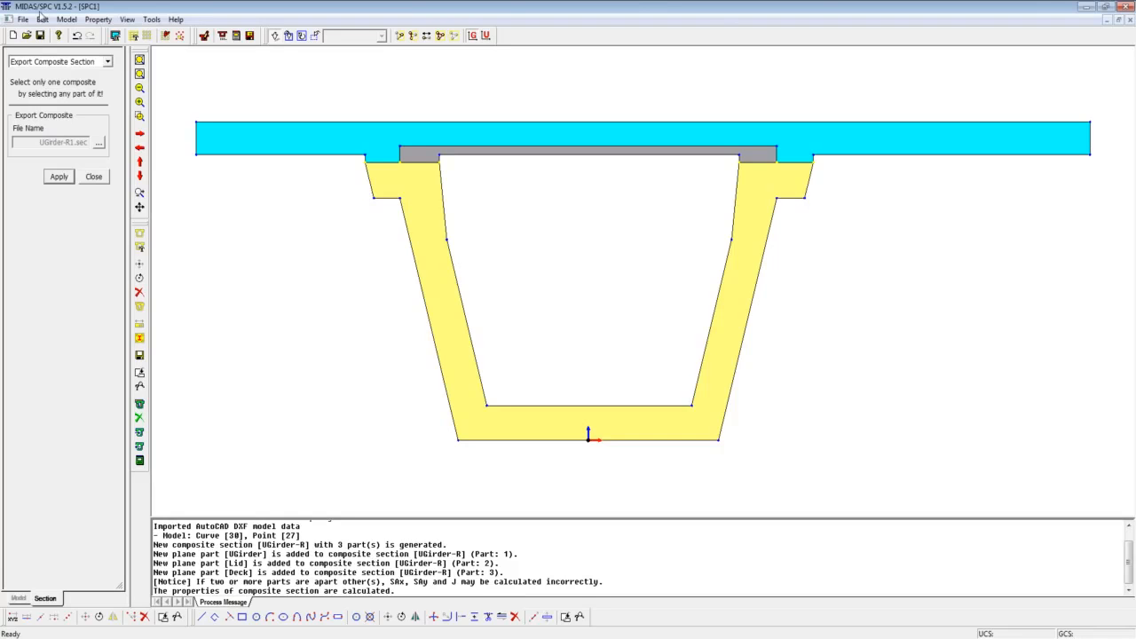
click(1088, 11)
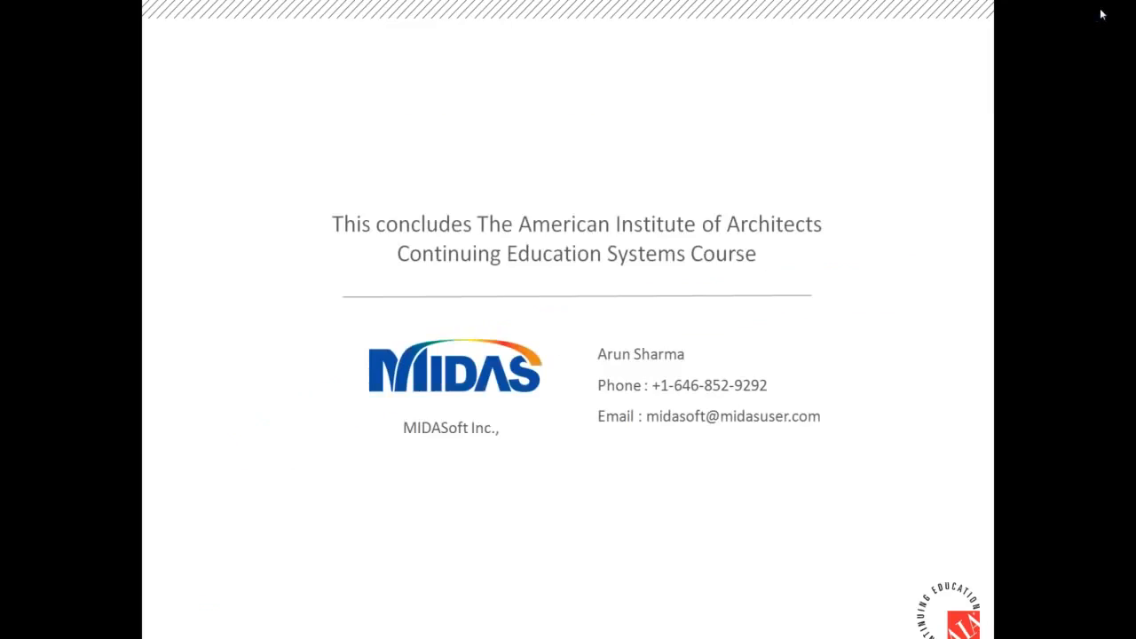